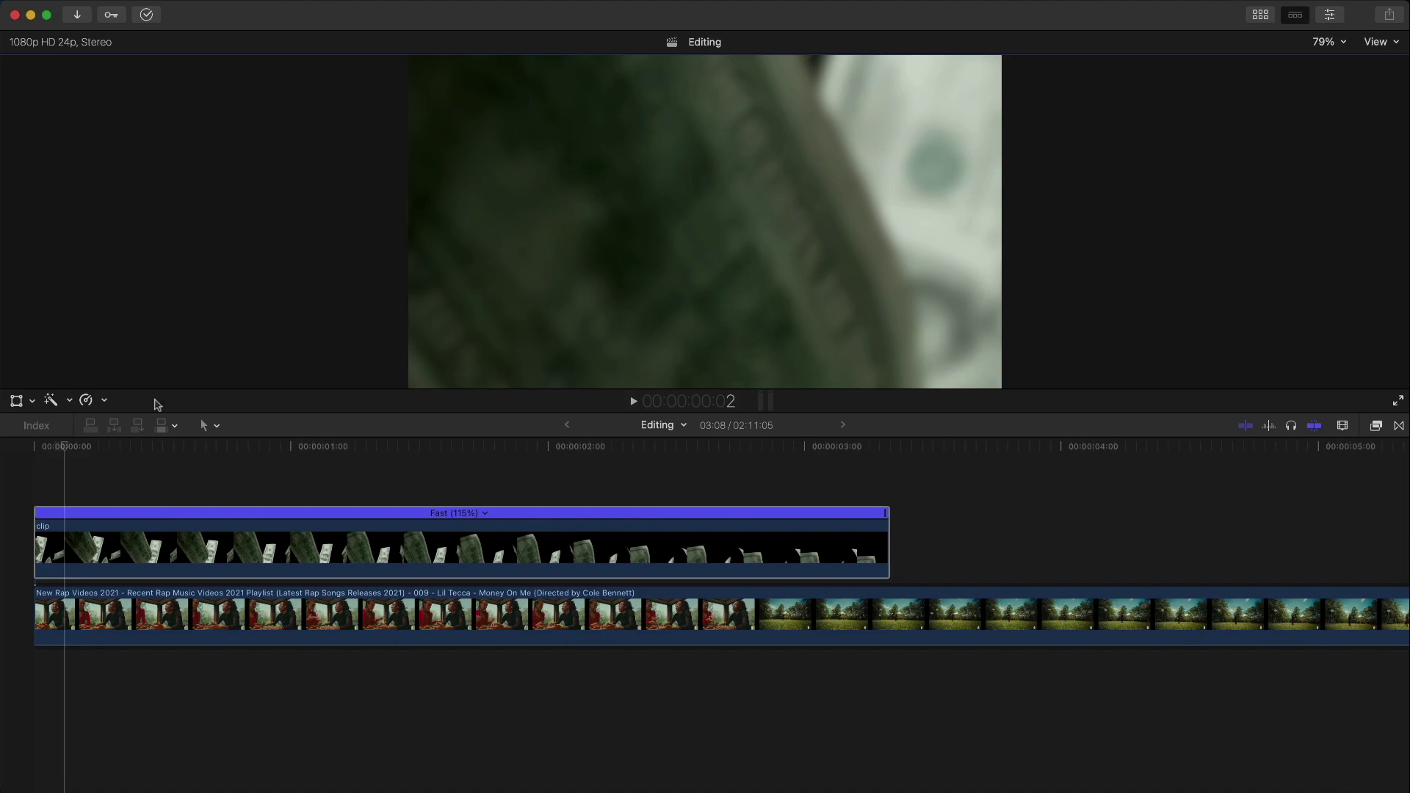
Preview the finished money blur transition on the timeline.
left_click(82, 536)
key("space")
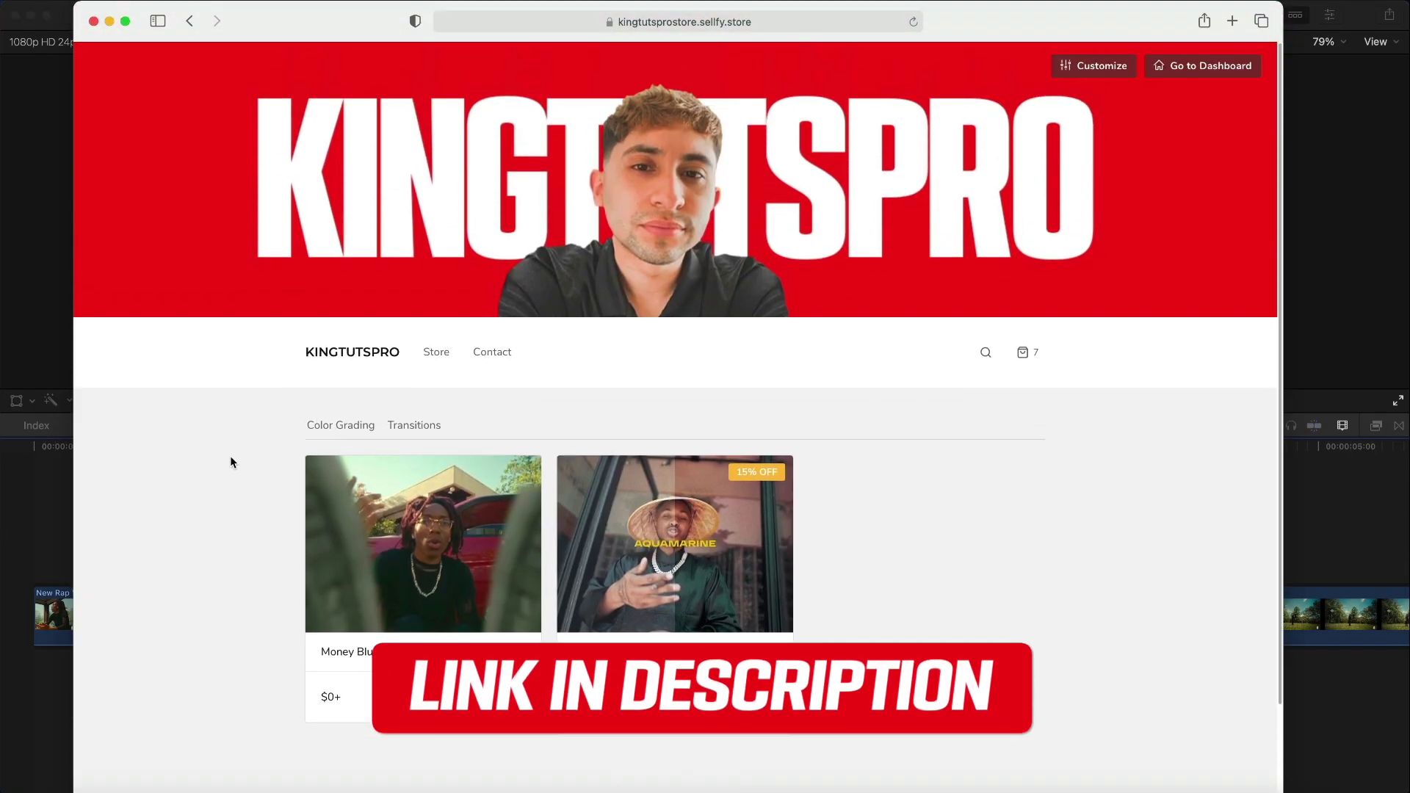
Open the Money Blur Green Screen Transition in the KINGTUTSPRO web store and add it to the cart for $0.
scroll(231, 456, "down", 3)
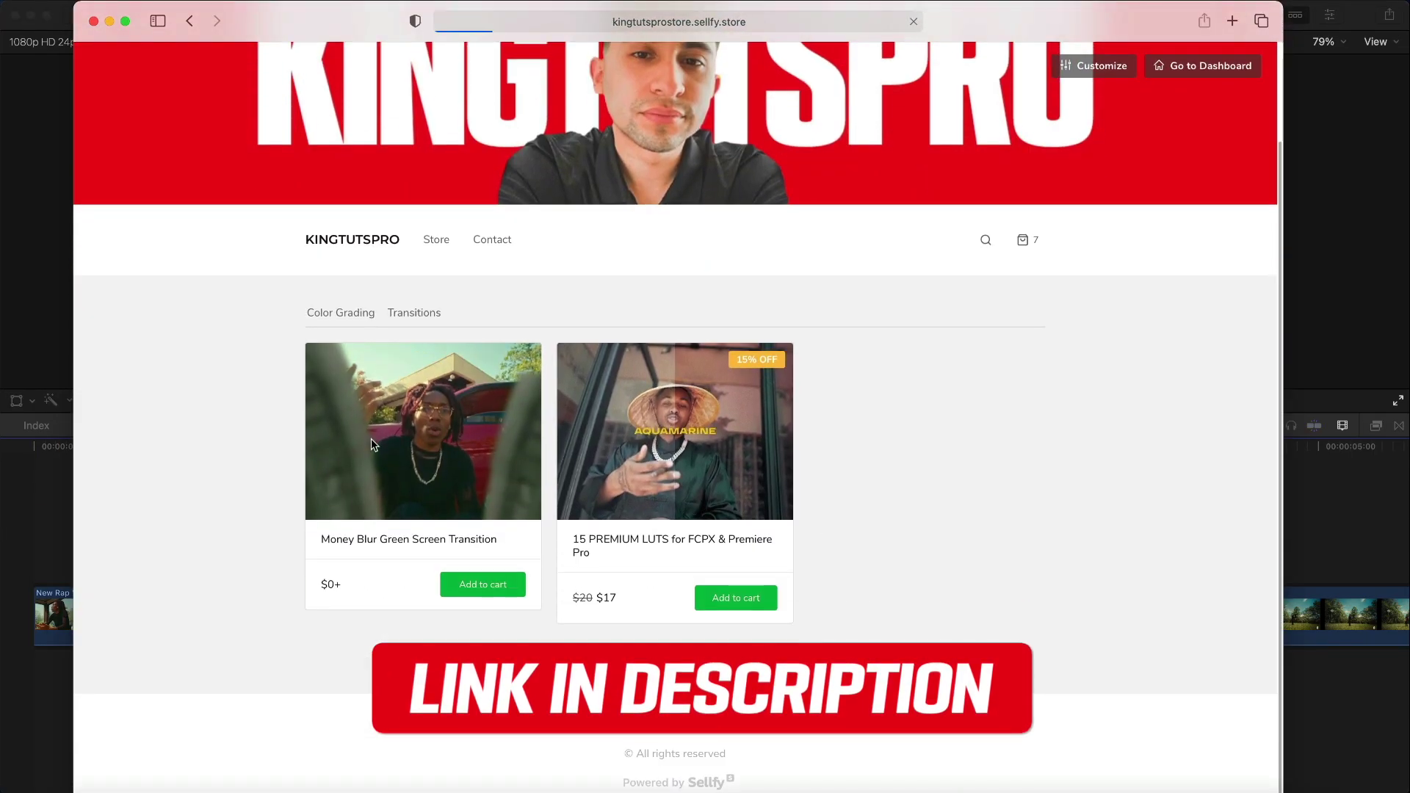
scroll(473, 478, "down", 2)
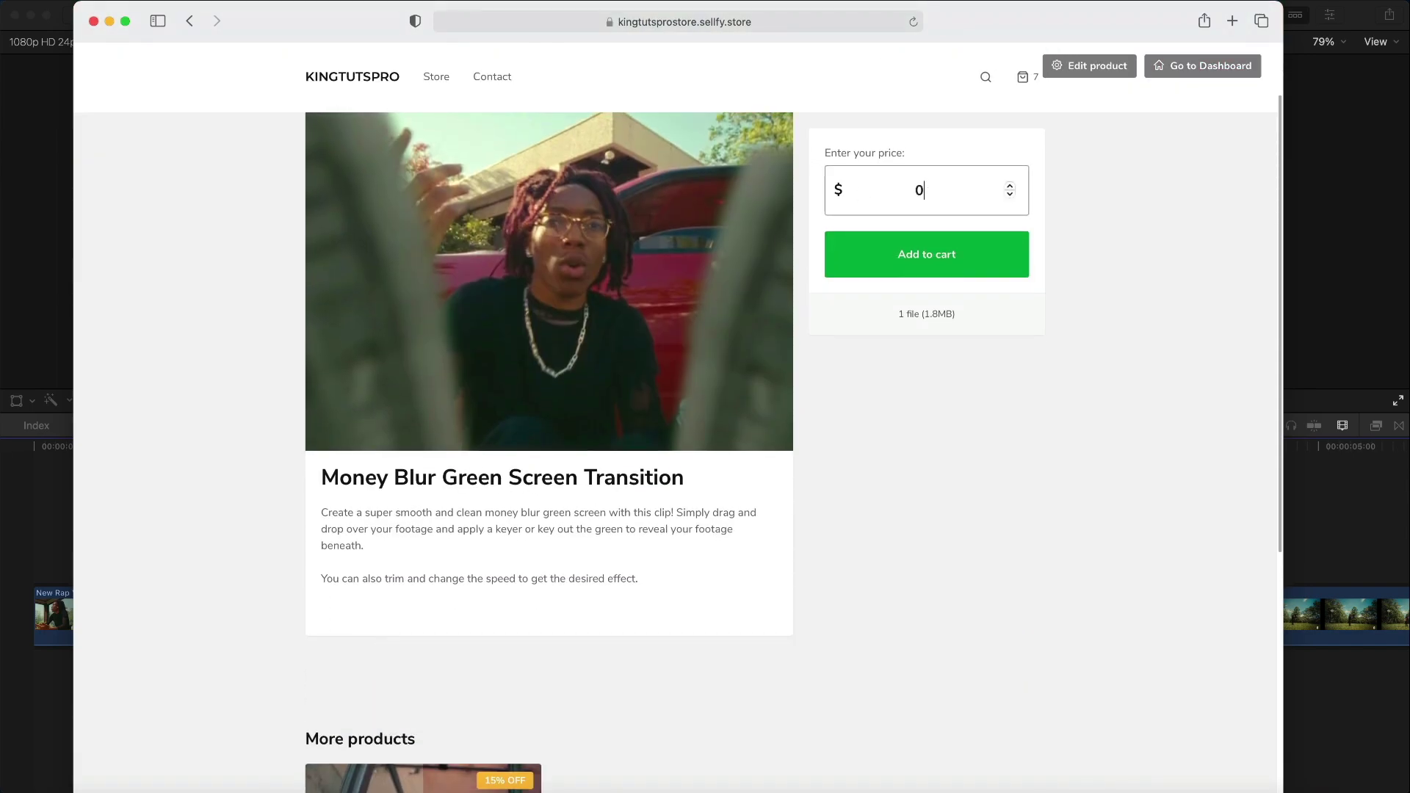
left_click(928, 251)
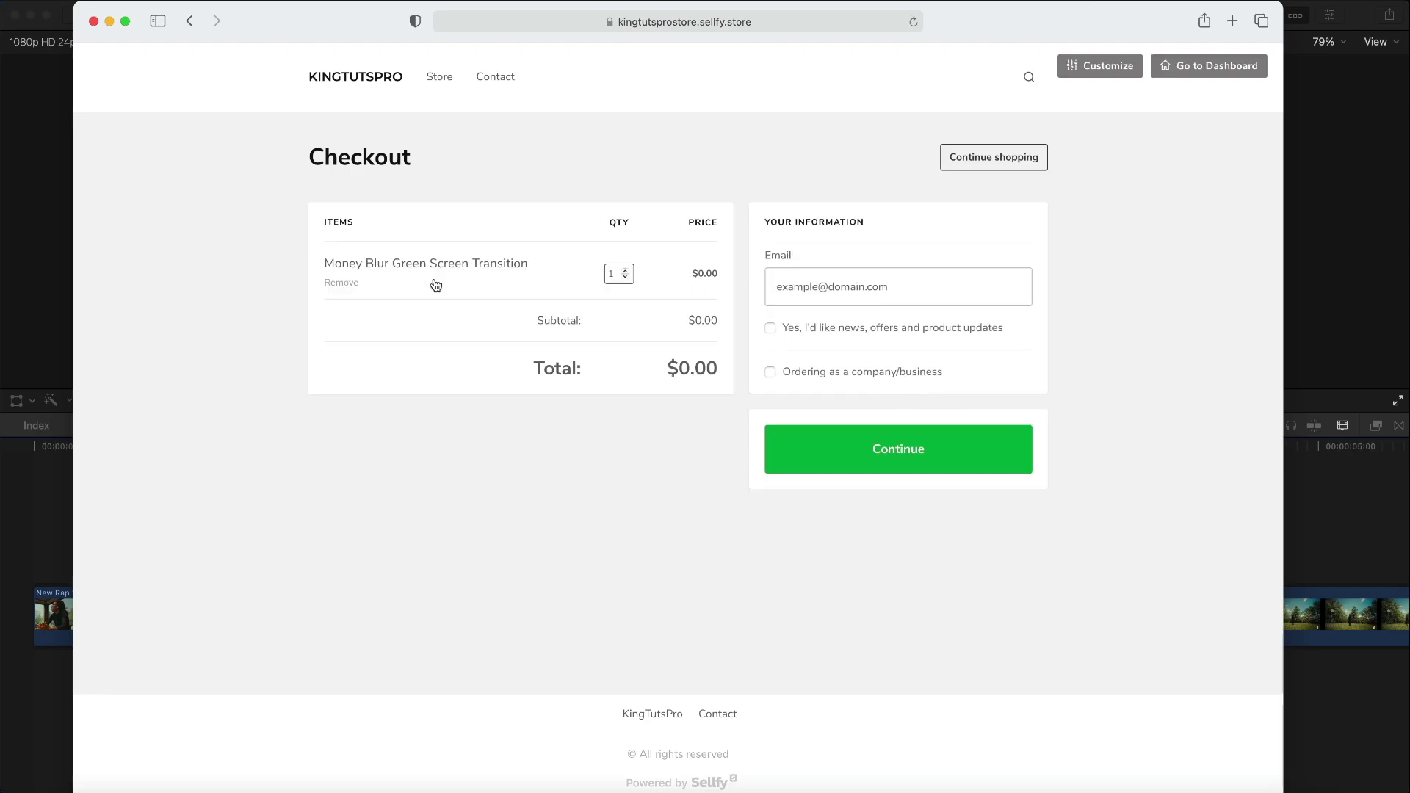
Switch to Final Cut Pro and import the money-blur-transition movie into the Tutorial event.
left_click(36, 270)
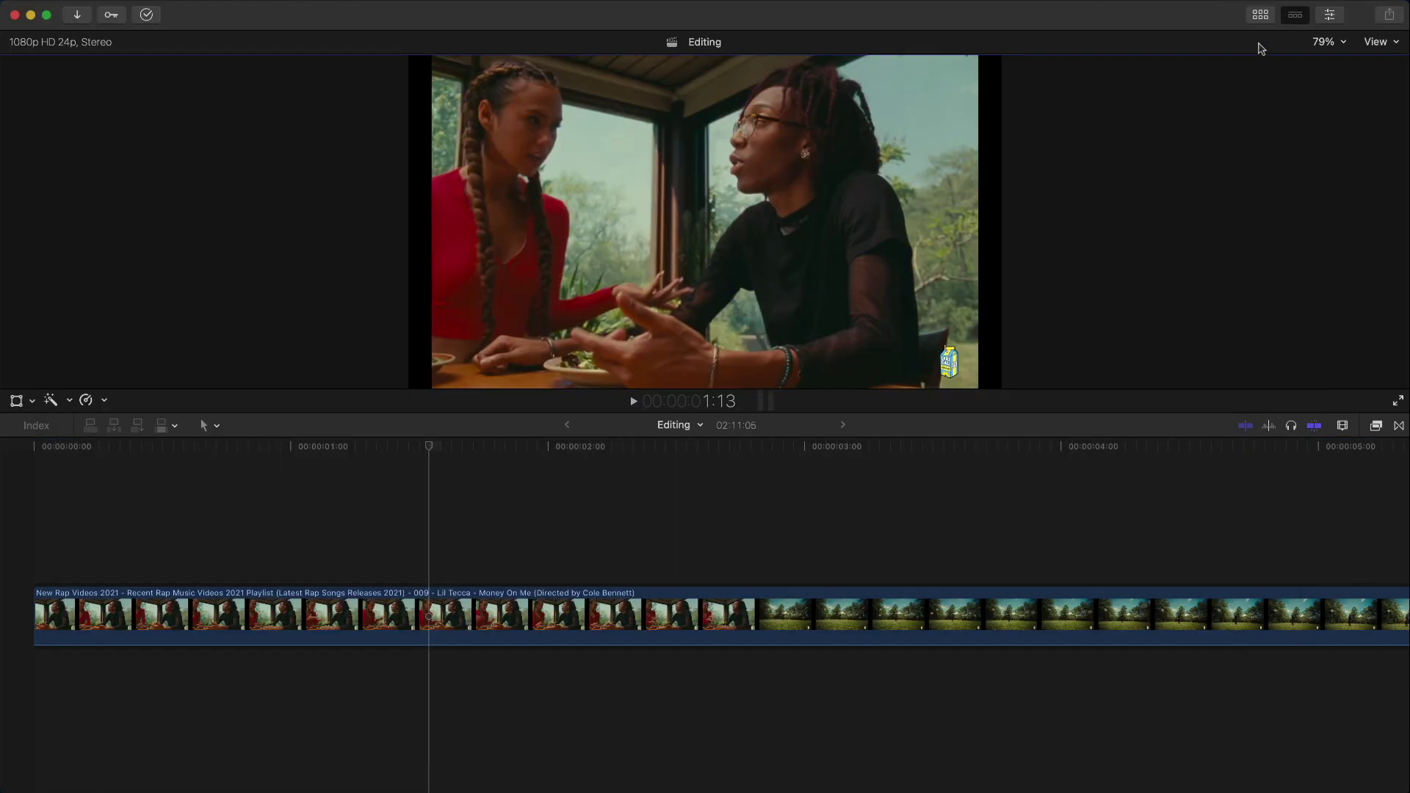
left_click(1265, 17)
key("super+i")
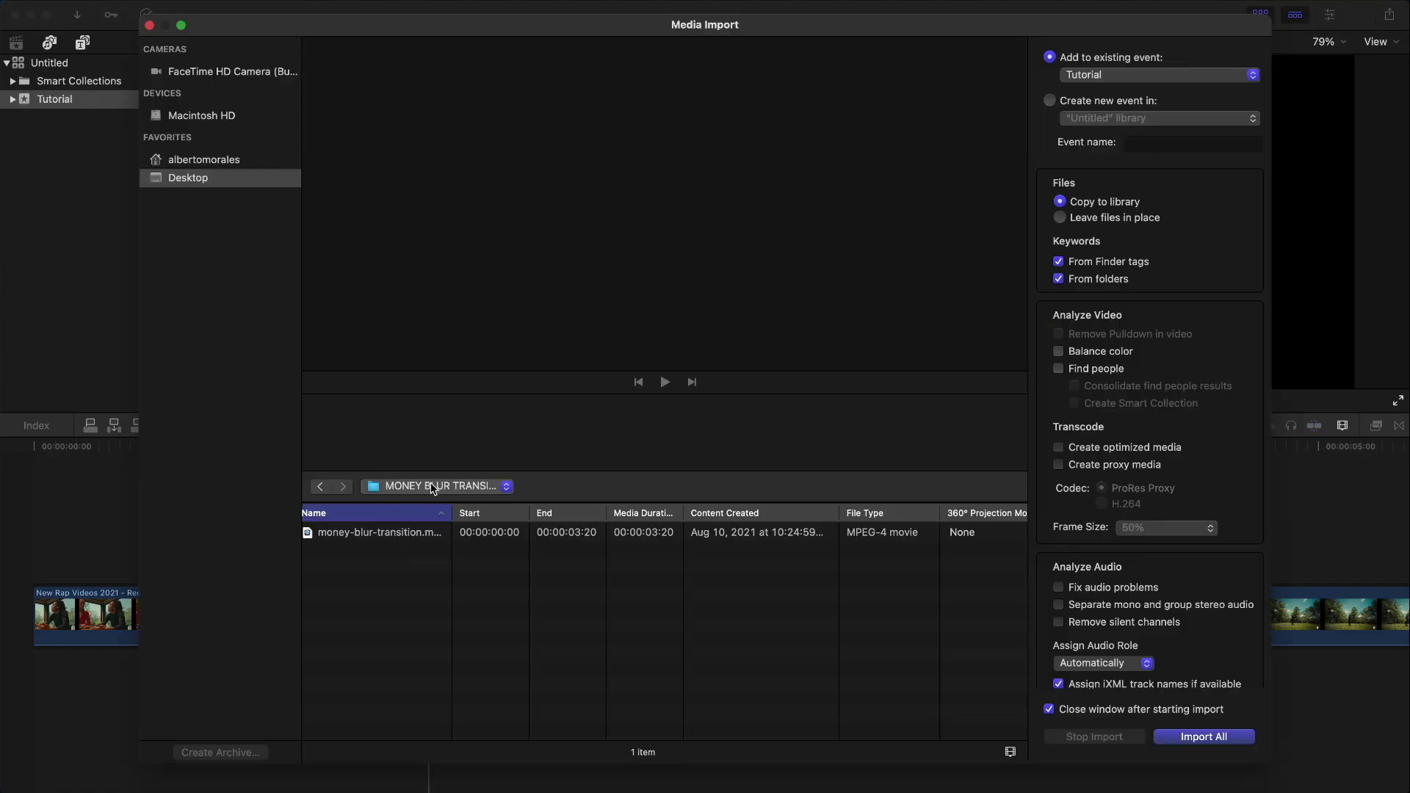
left_click(403, 533)
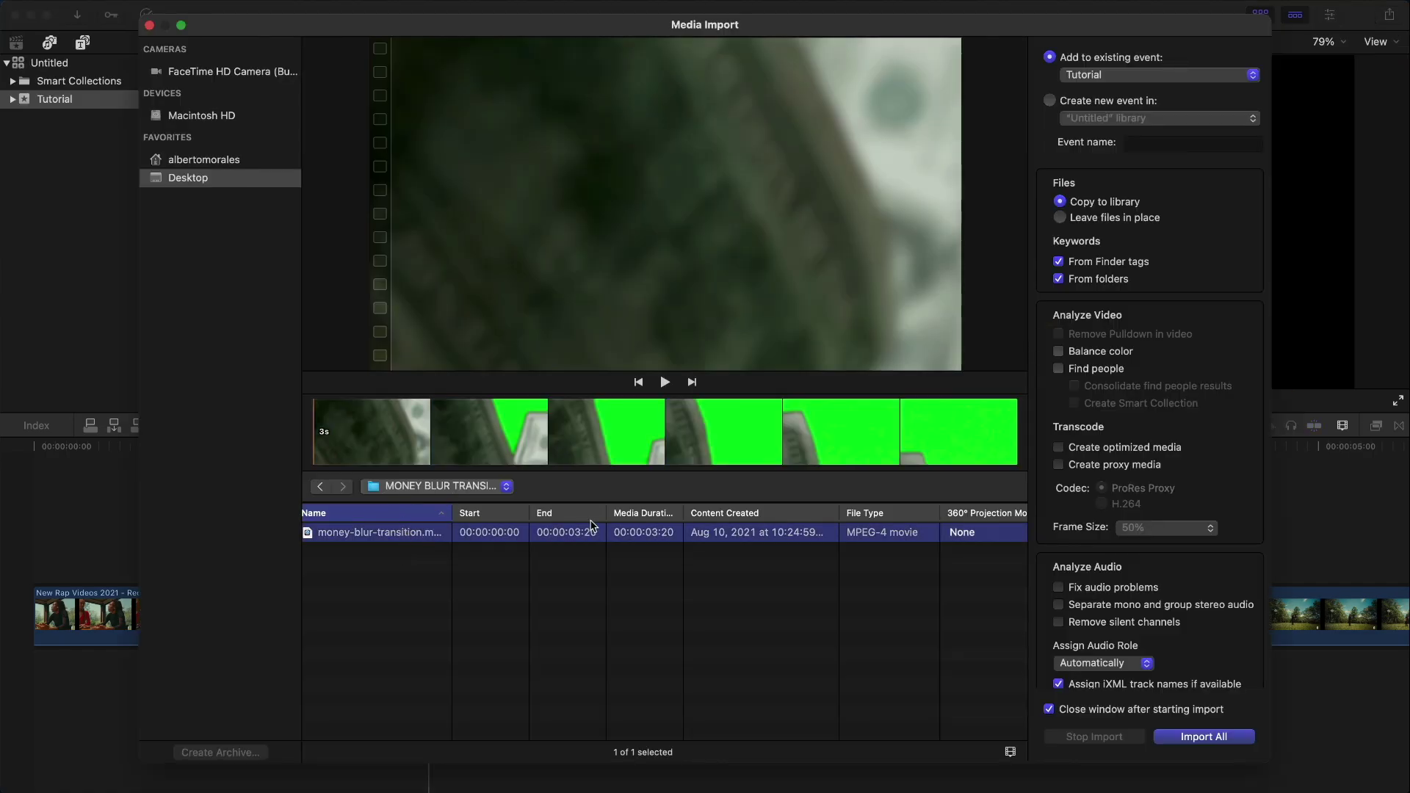
left_click(713, 410)
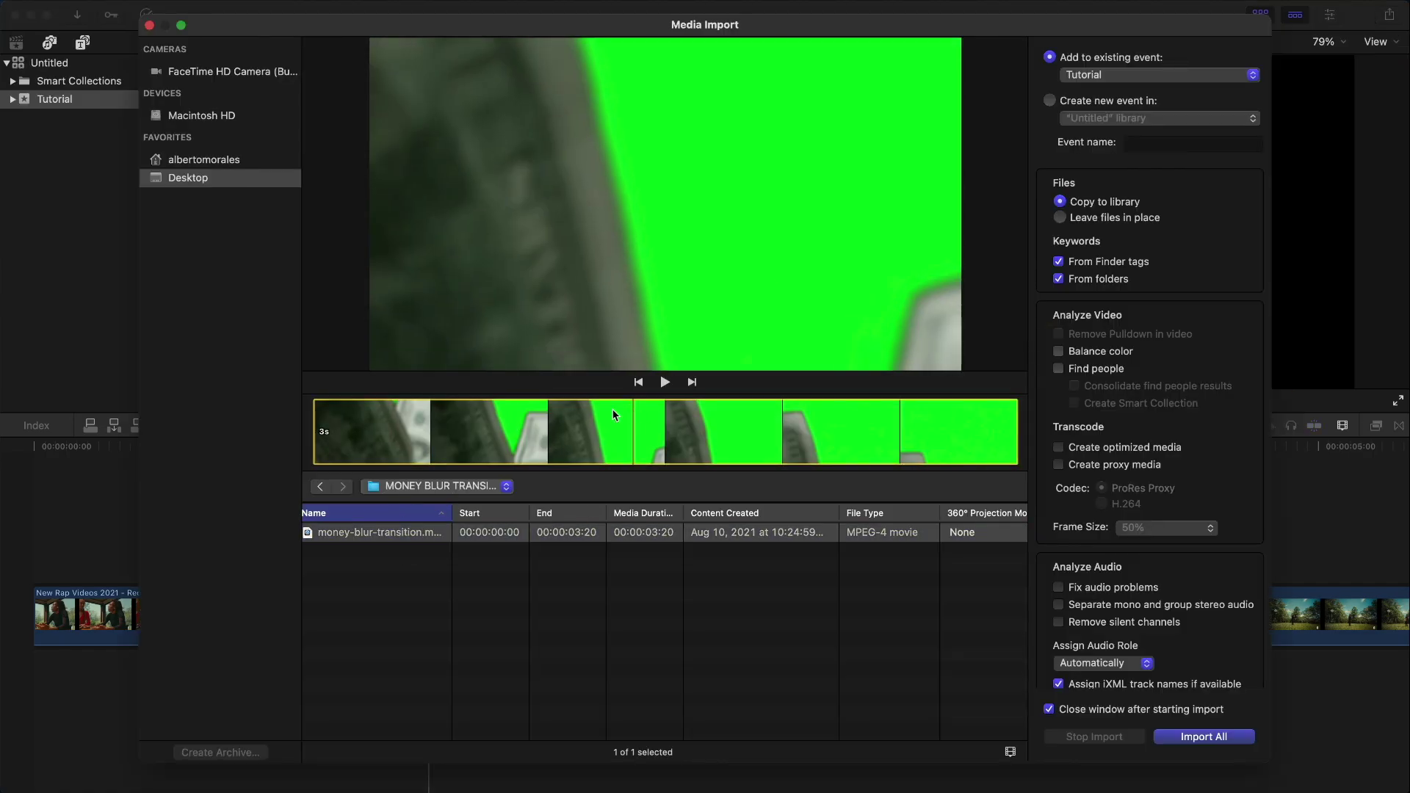
left_click(1216, 737)
Place the money-blur-transition clip above the music video at the start of the timeline and hide the browser.
left_click(586, 332)
left_click_drag(589, 332, 287, 547)
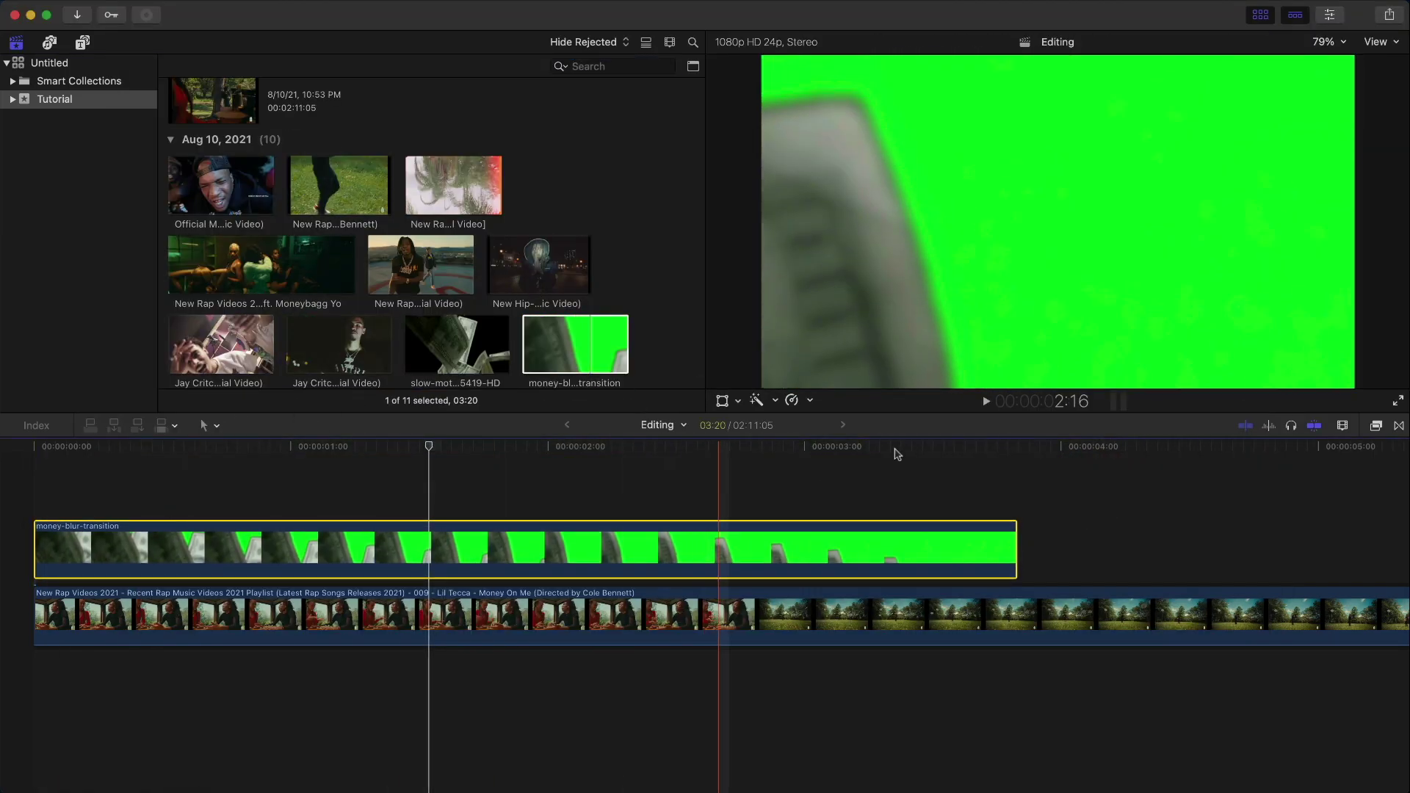
left_click(1259, 18)
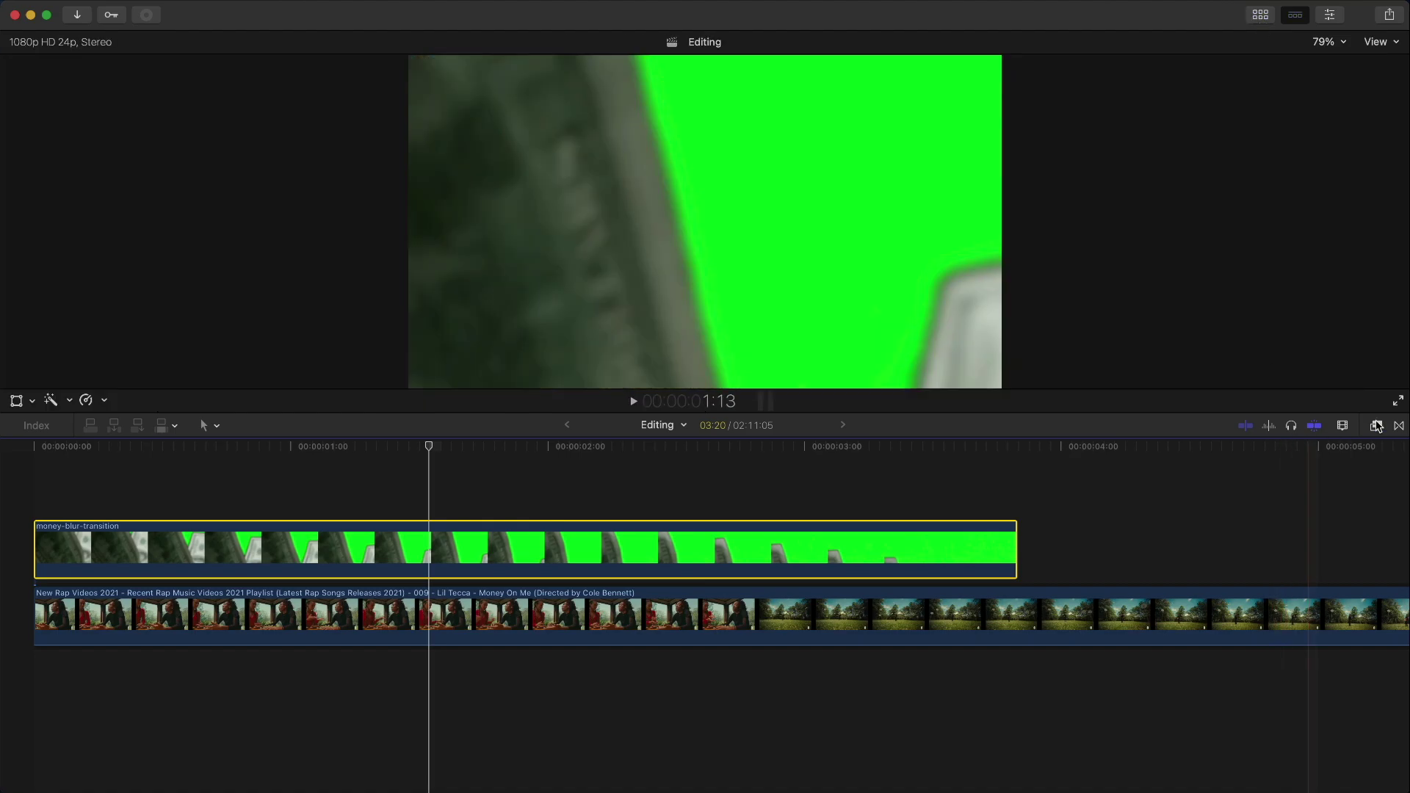
Apply the Keyer effect to the money-blur-transition clip and preview the keyed footage.
key("super+5")
left_click_drag(1281, 495, 272, 555)
key("space")
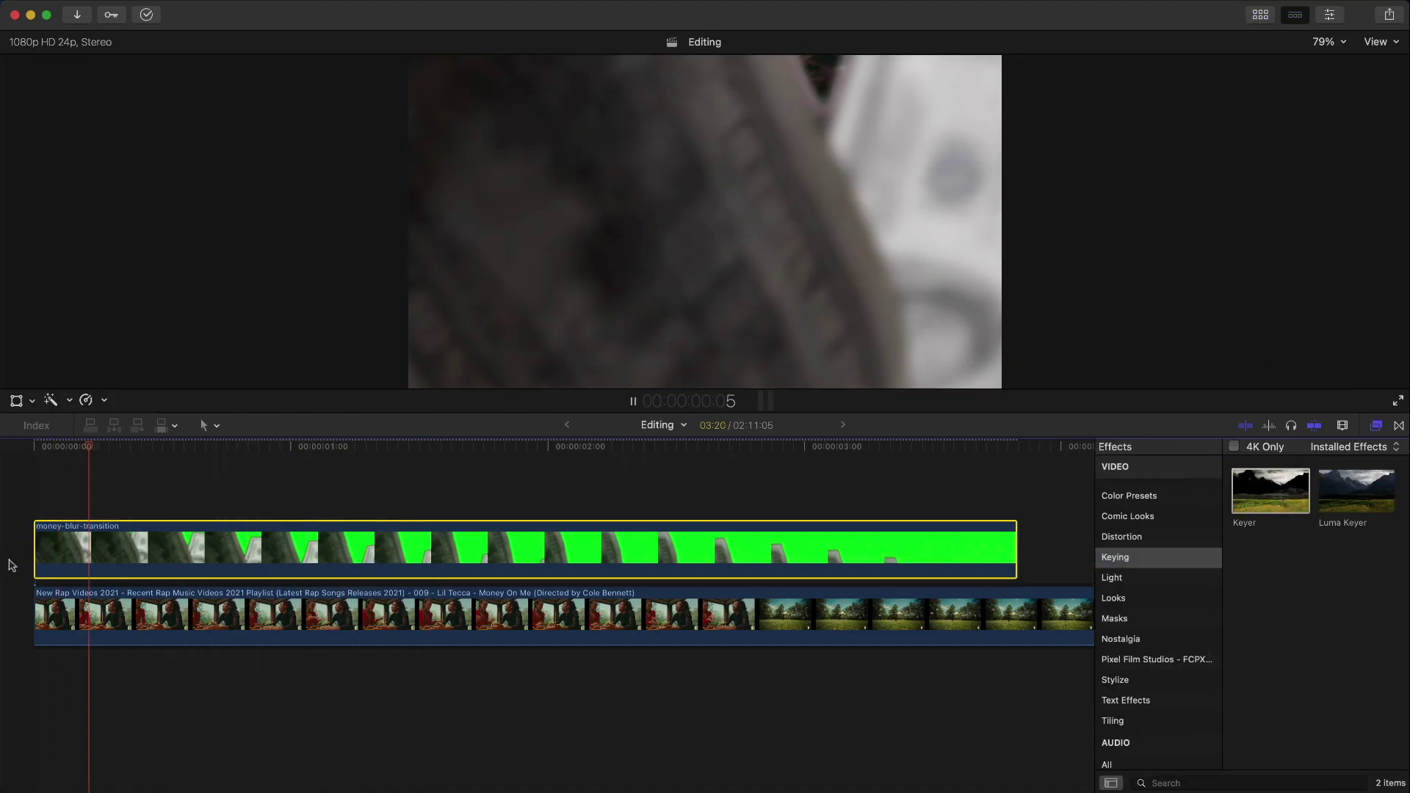
key("space")
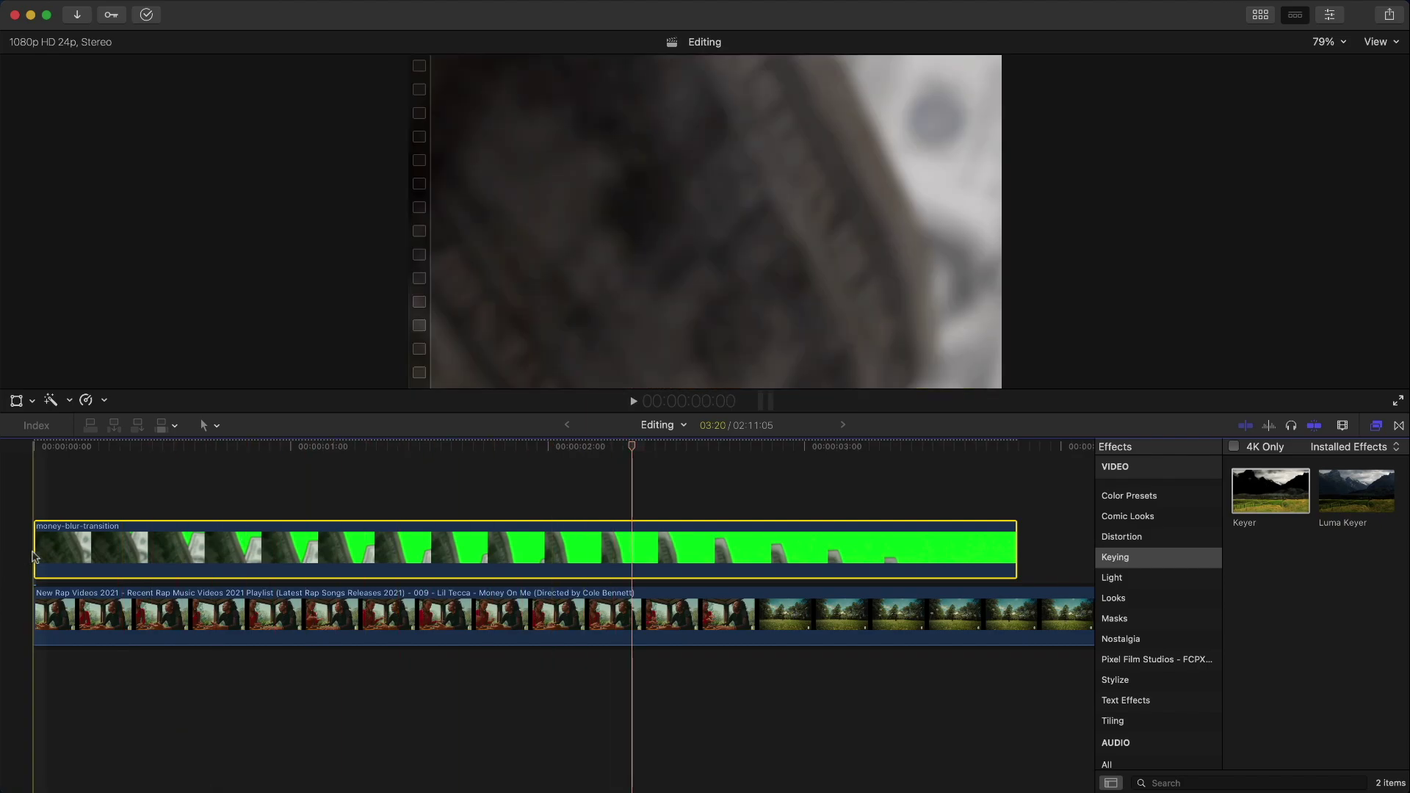
left_click(220, 446)
left_click_drag(220, 447, 399, 456)
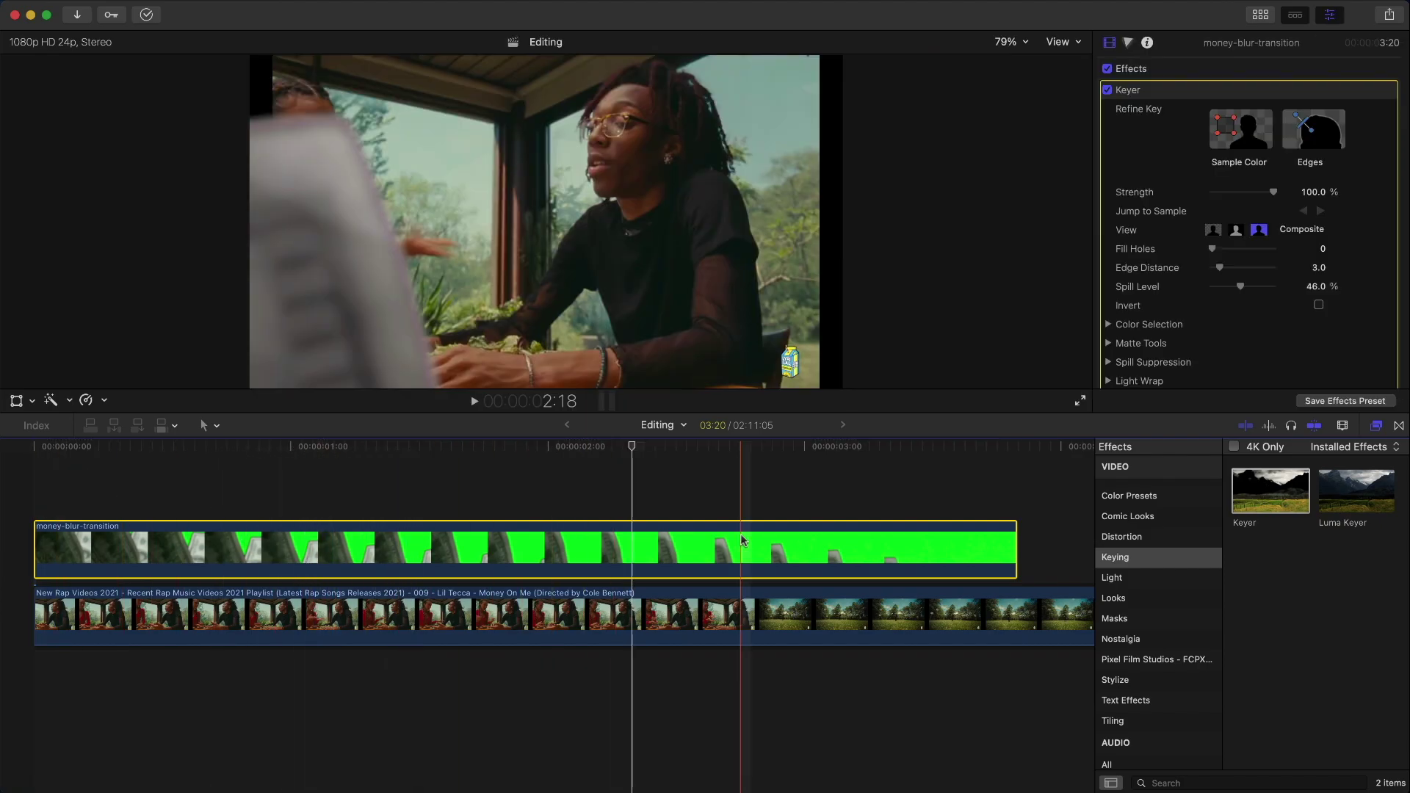
Show the retime editor for the money-blur-transition clip, speed it up to 136%, and play it back.
key("shift+z")
key("super+equal")
key("super+equal")
key("super+equal")
key("super+equal")
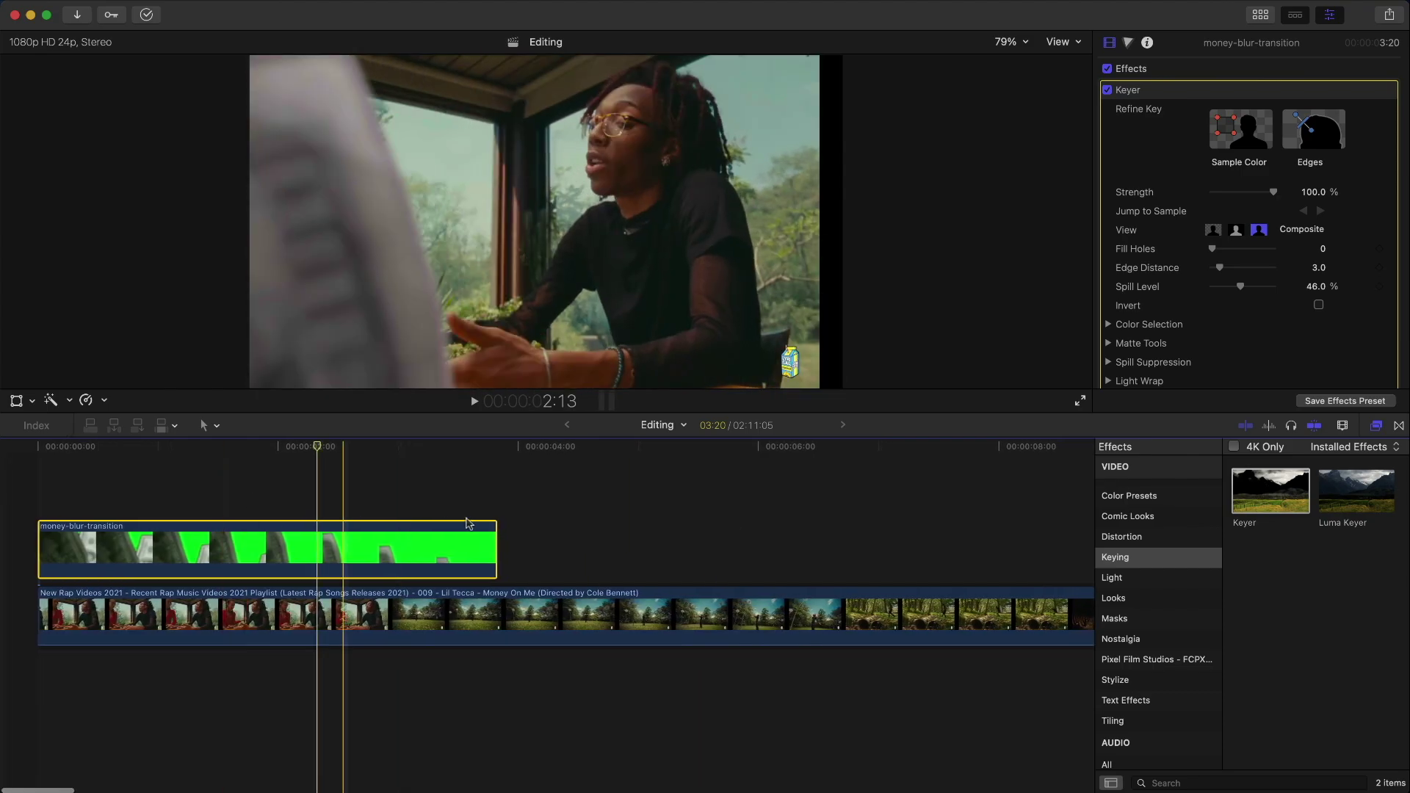
key("super+r")
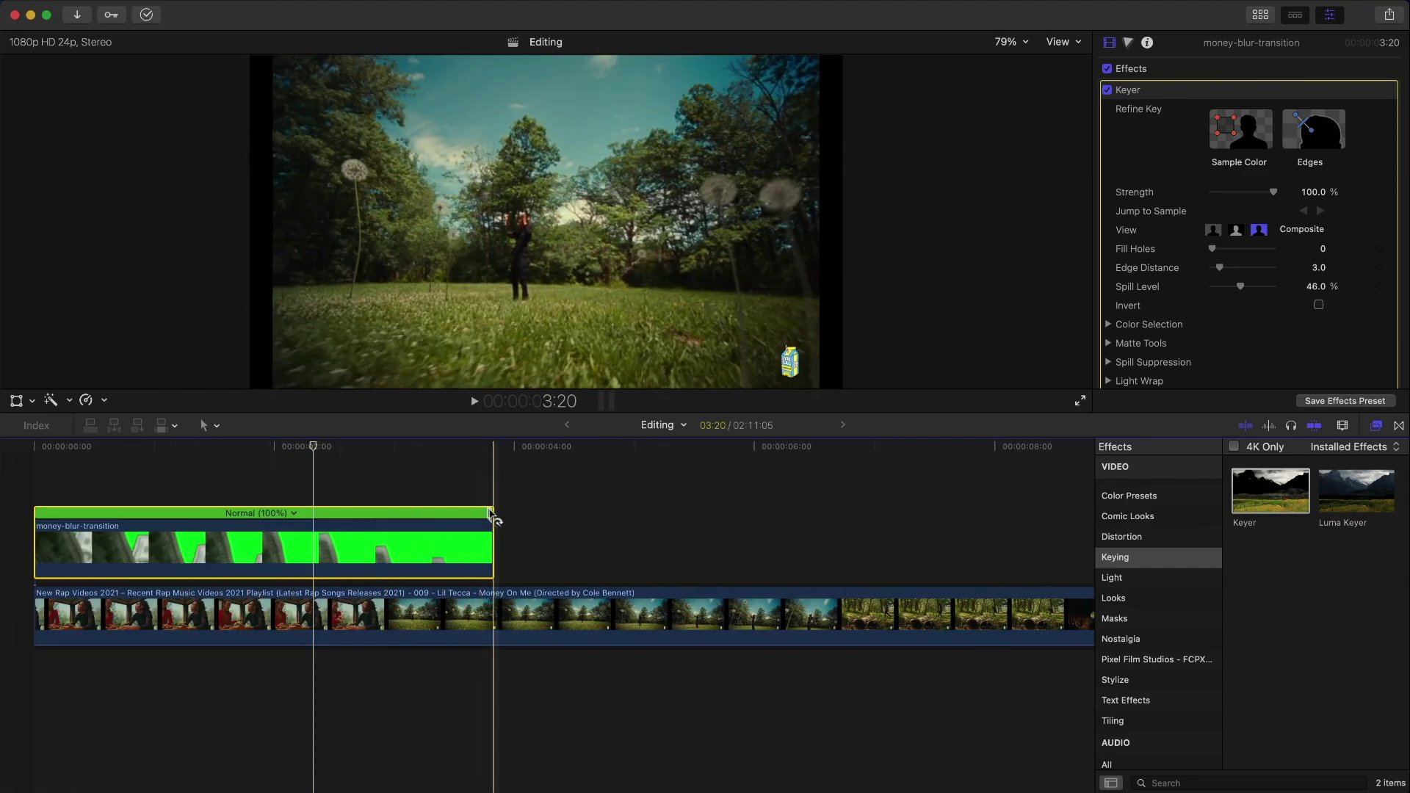
left_click_drag(491, 516, 365, 517)
key("space")
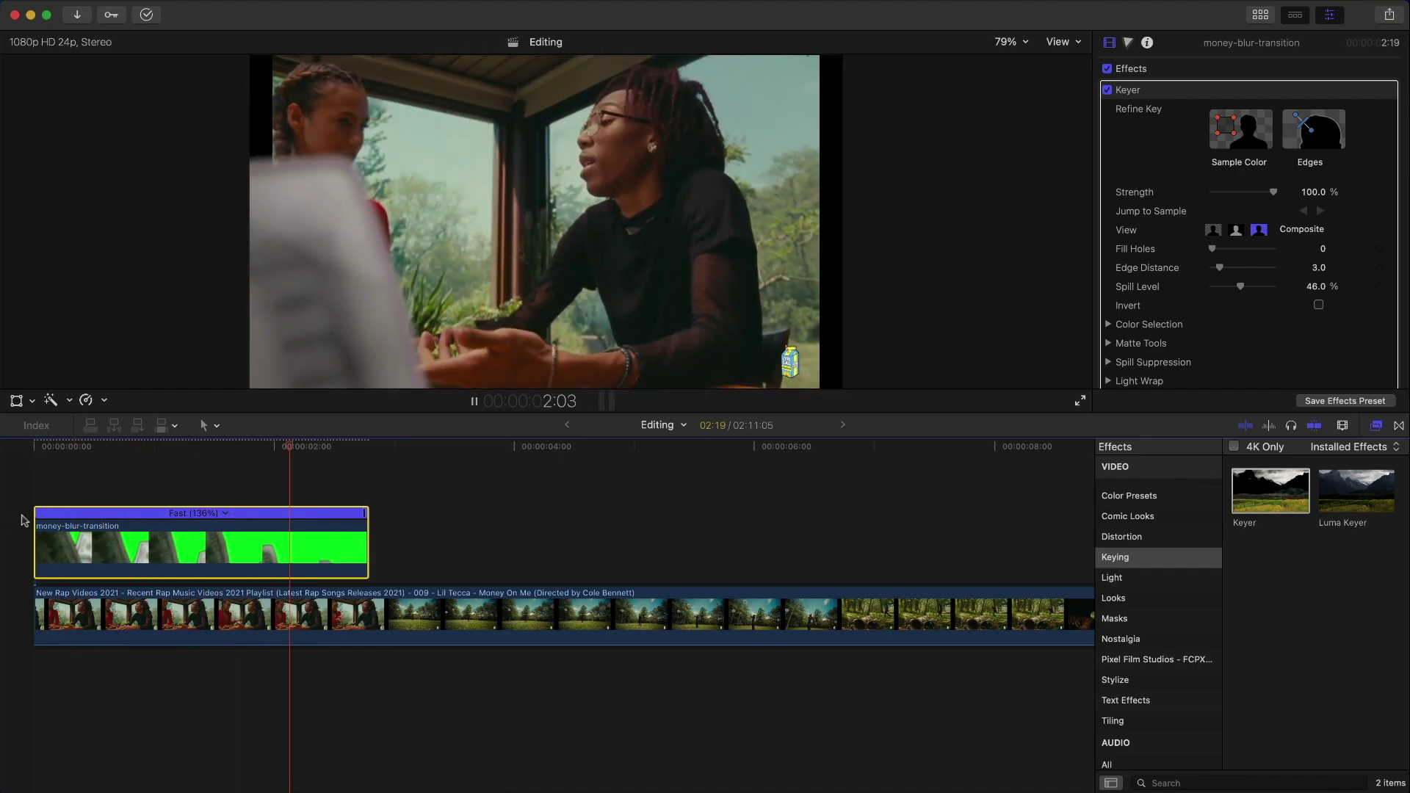
key("space")
Speed the money-blur-transition clip up to 207% and preview the faster transition.
left_click_drag(365, 514, 252, 517)
key("space")
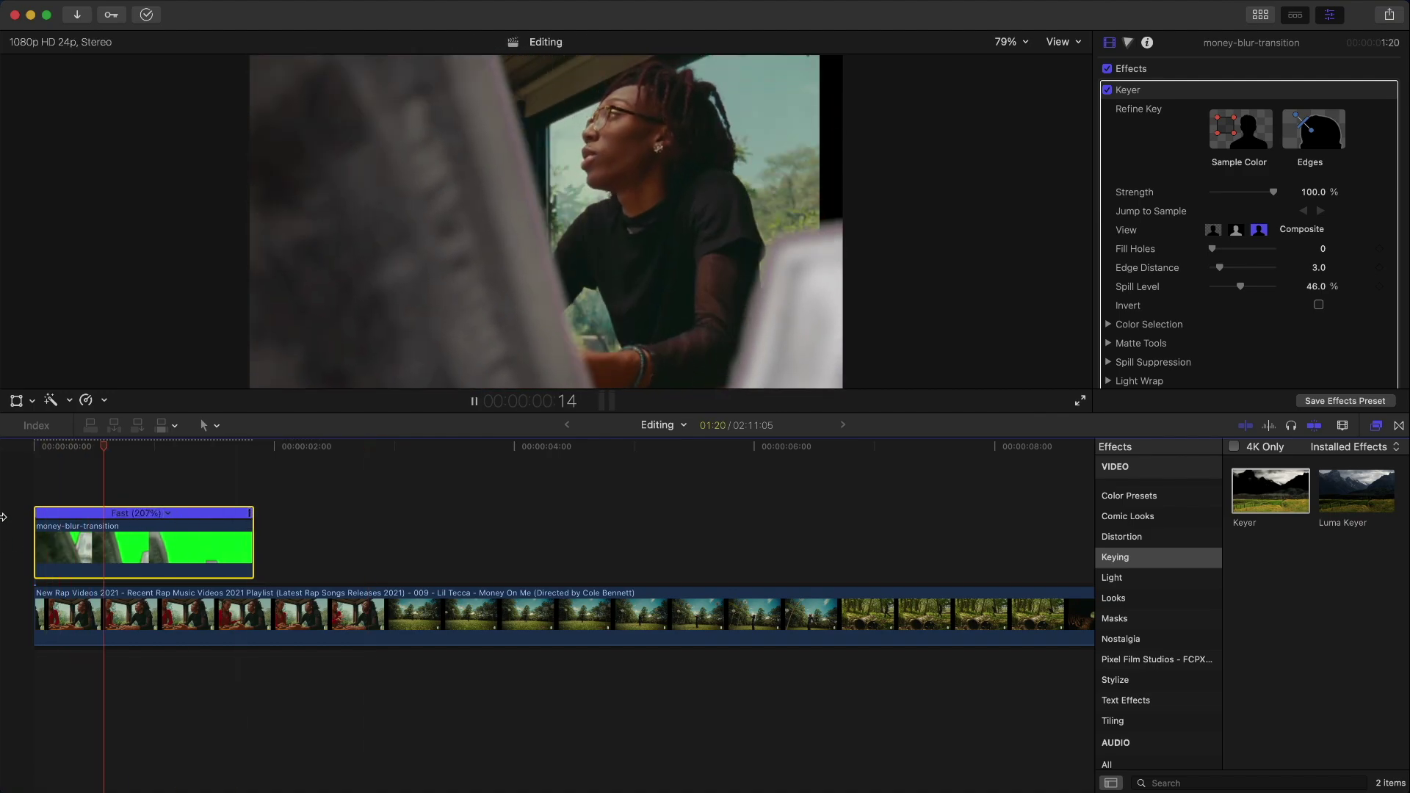
key("space")
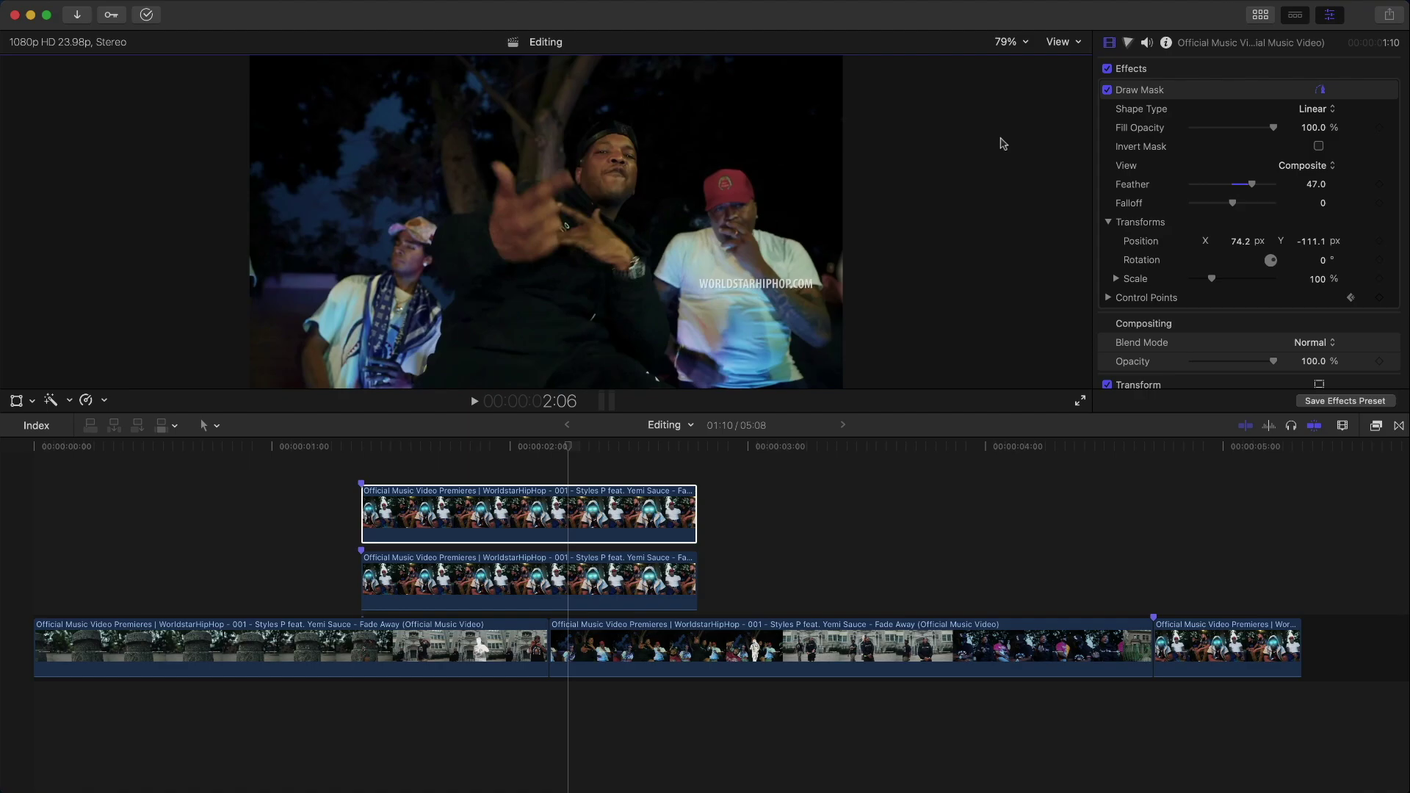
Play the finished masked transition example from the start of the timeline.
key("Home")
key("space")
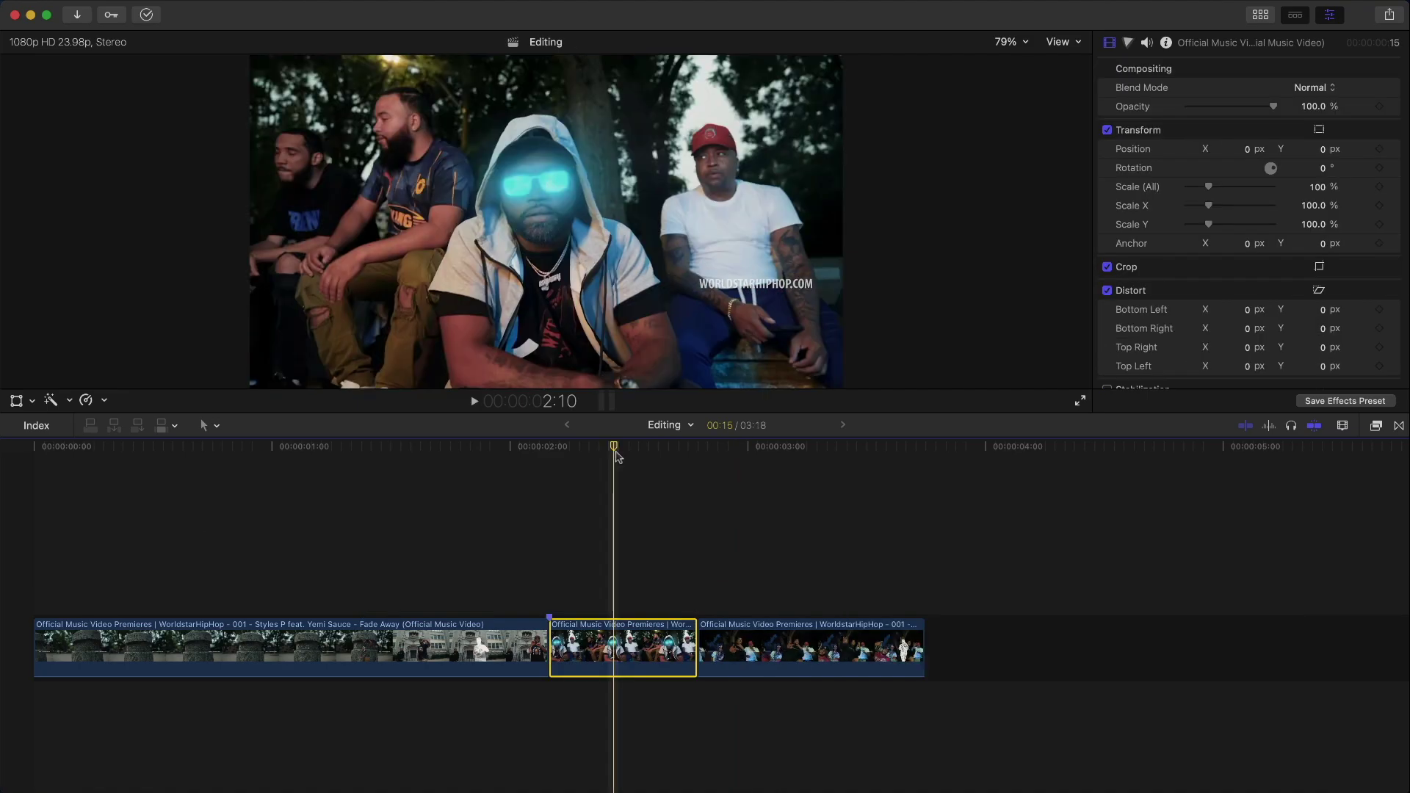
Duplicate the glowing-eyes clip onto a layer above and shift the copy earlier so it overlaps the cut after the first clip.
left_click_drag(616, 643, 615, 571)
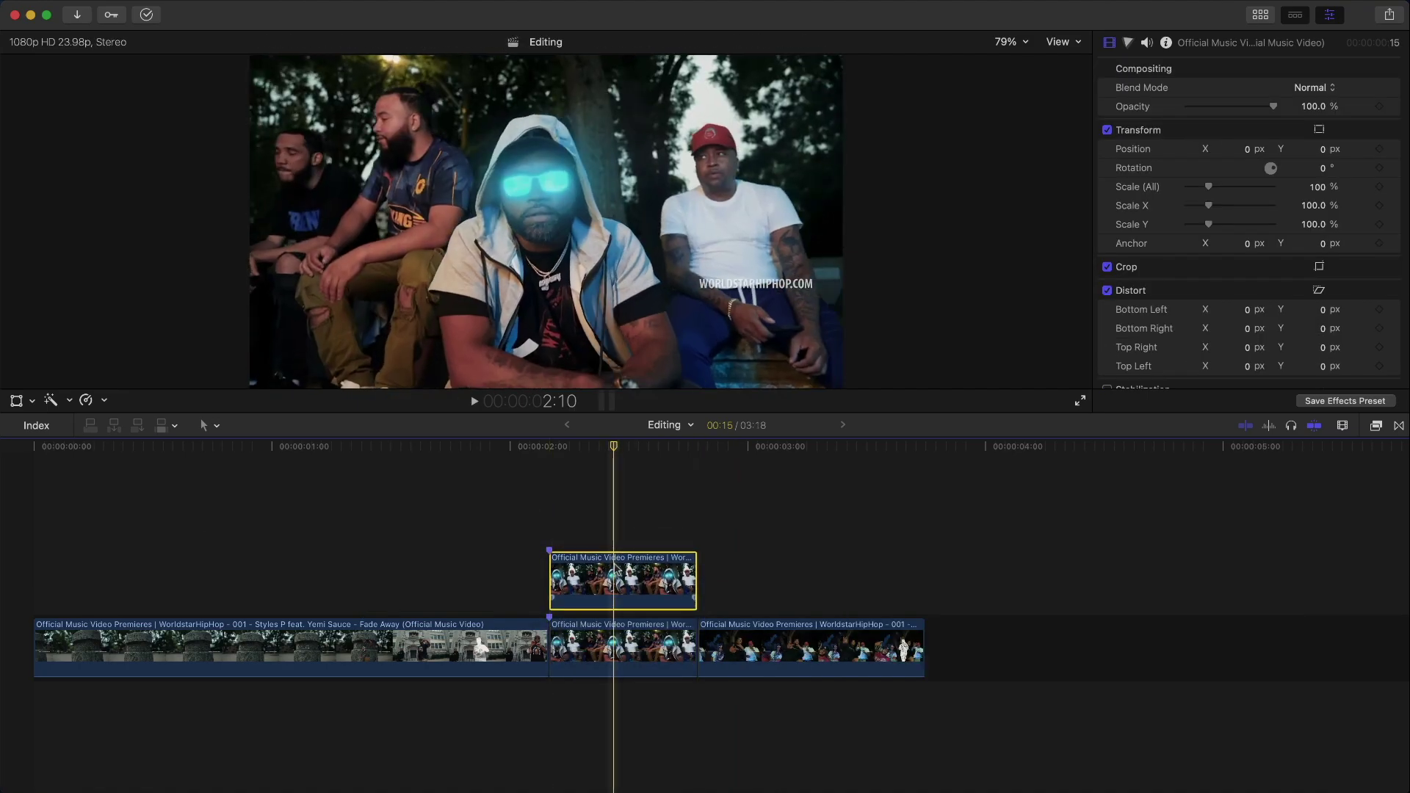
left_click_drag(604, 569, 536, 568)
key("super+=")
scroll(464, 544, "left", 1)
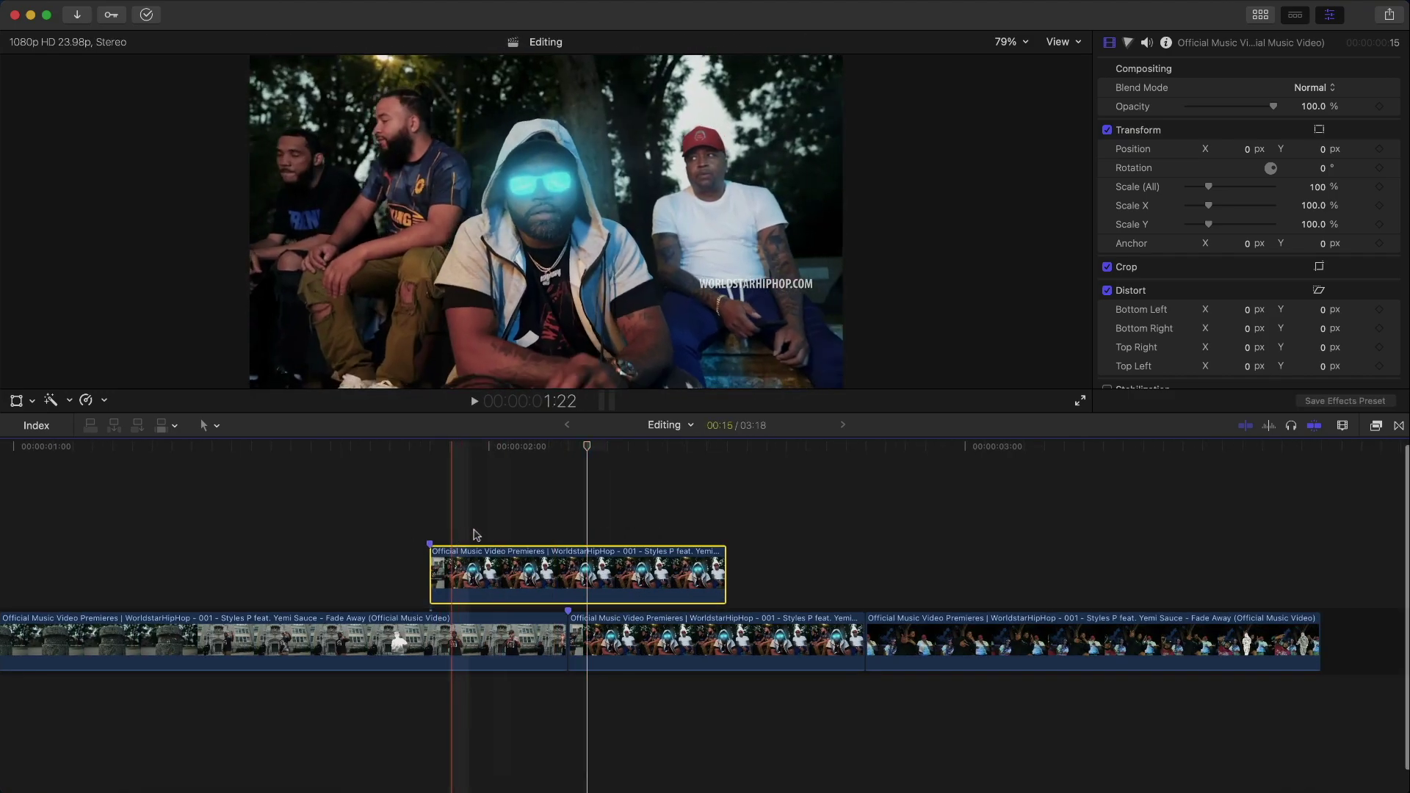
key("space")
Move the last storyline clip directly after the first clip and delete the original glowing-eyes clip from the storyline.
left_click_drag(927, 623, 625, 630)
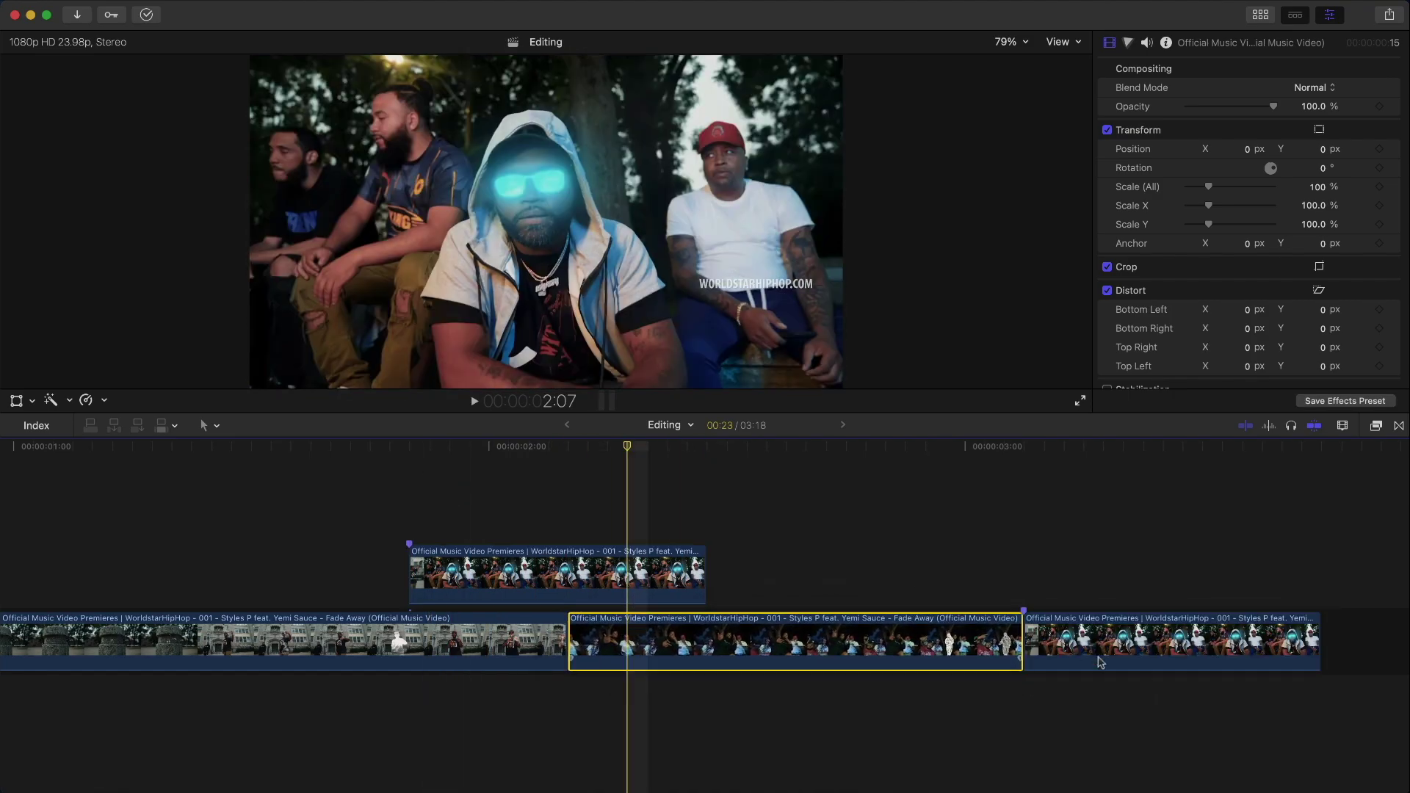
left_click(1074, 631)
key("BackSpace")
Duplicate the connected glowing-eyes clip onto another layer above it and disable the upper copy.
left_click(756, 575)
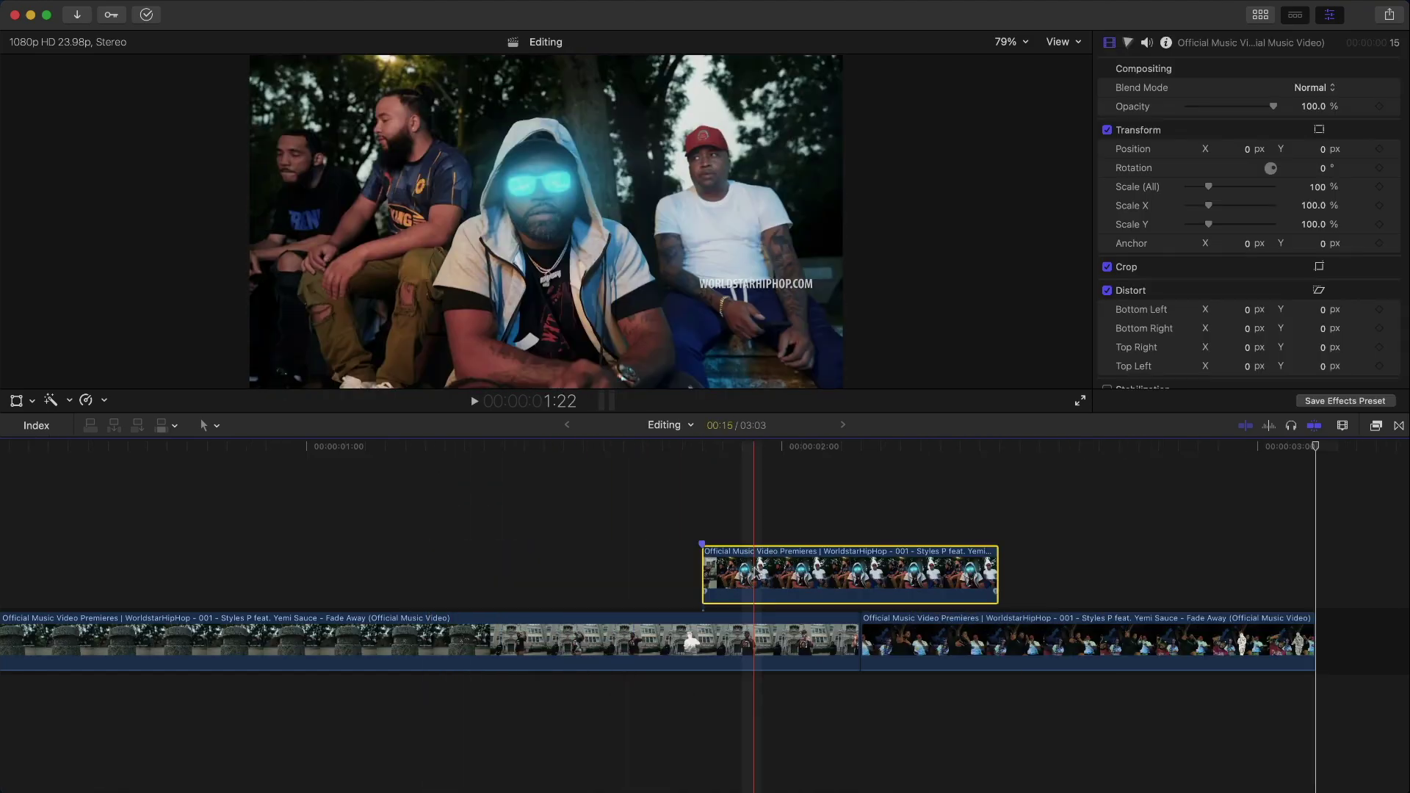
left_click_drag(757, 551, 760, 484)
scroll(760, 484, "right", 3)
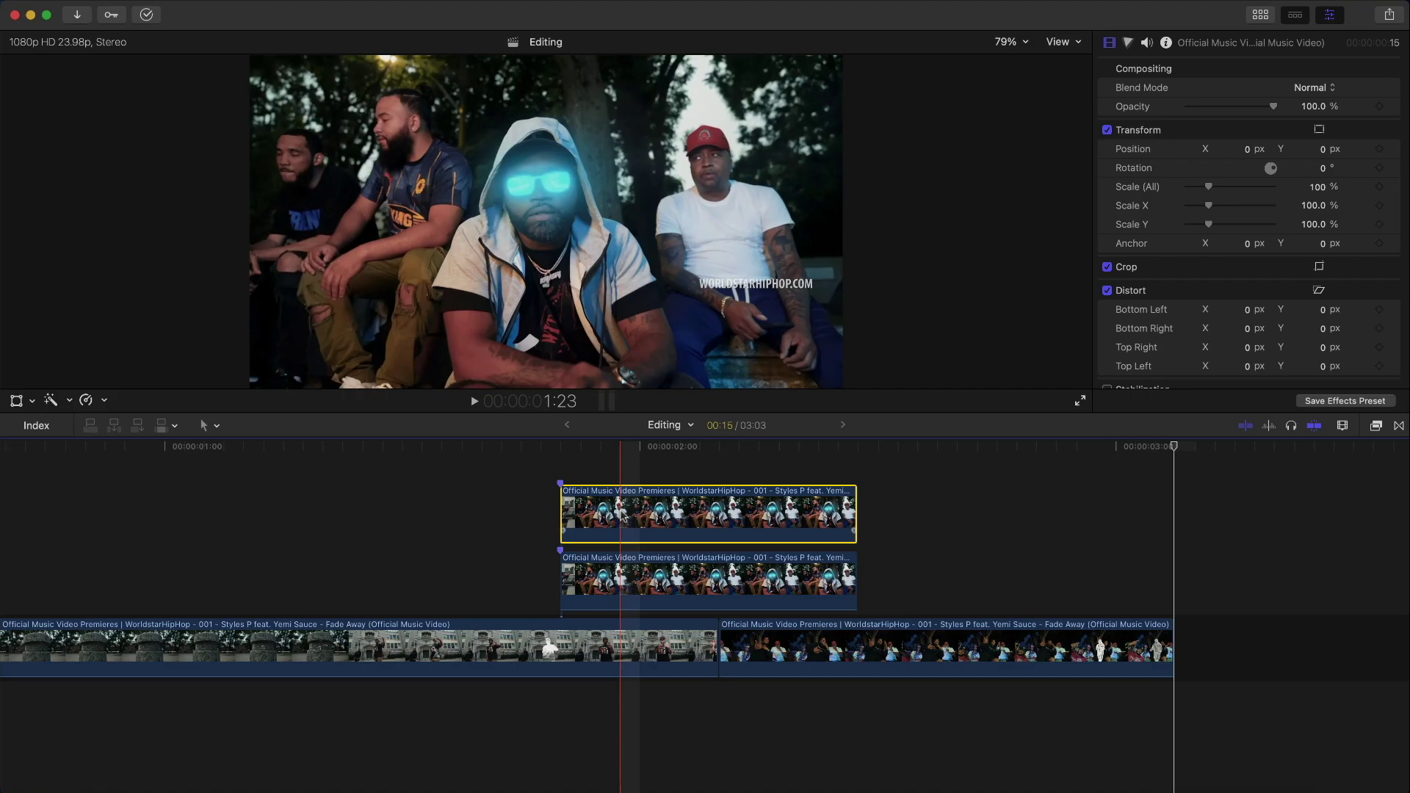
key("v")
Add a Transform keyframe to the lower glowing-eyes clip at its first frame, at 1:20.
left_click(617, 580)
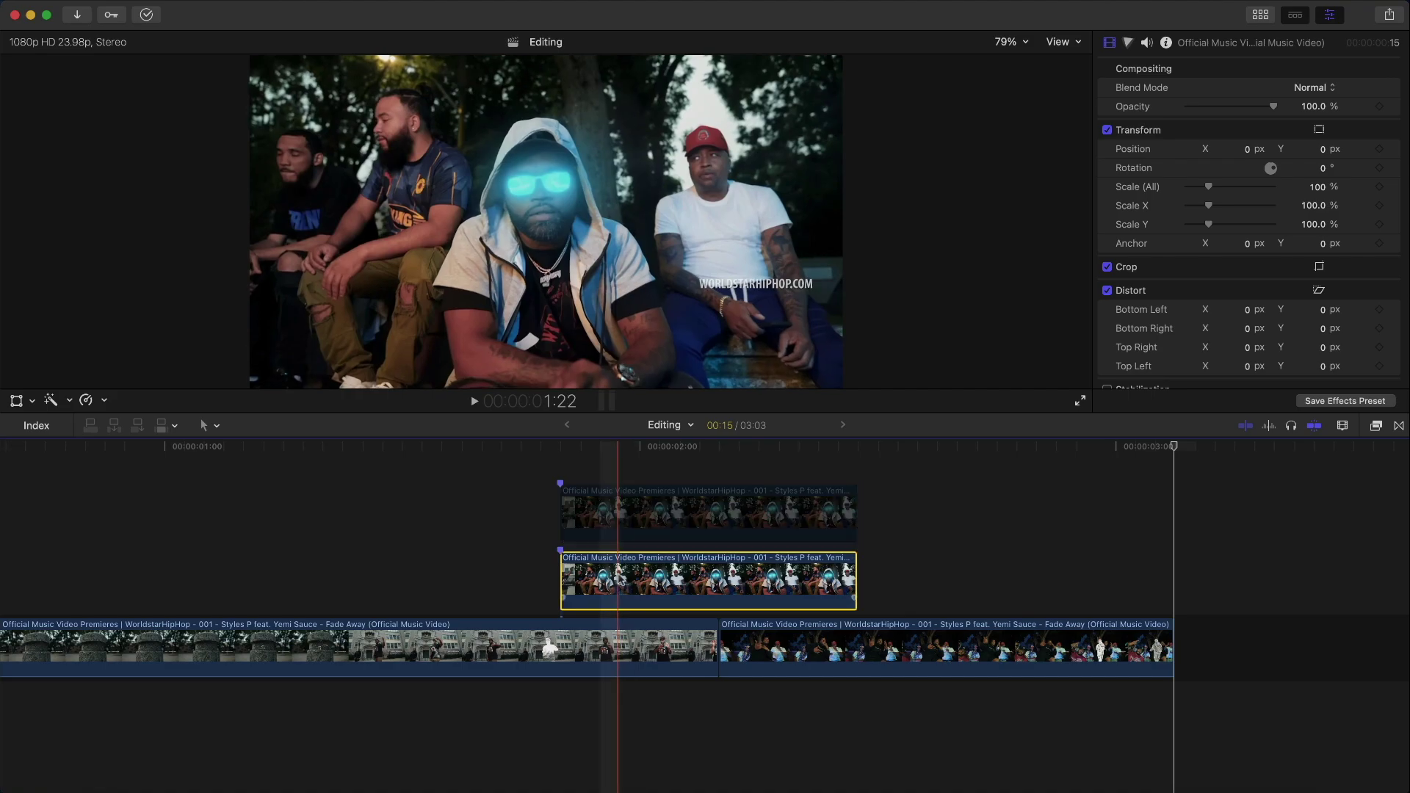
left_click(581, 447)
left_click_drag(580, 446, 560, 446)
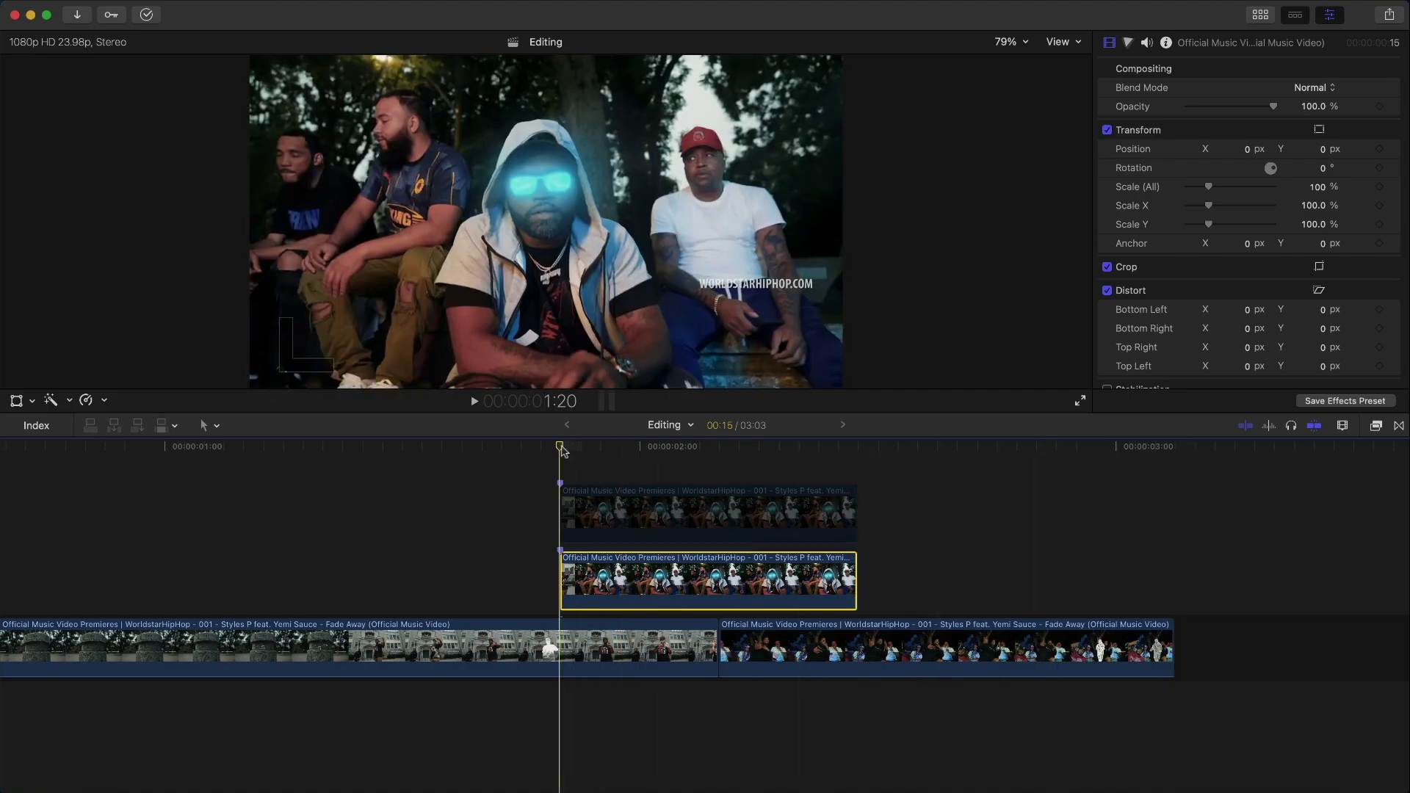
left_click(15, 401)
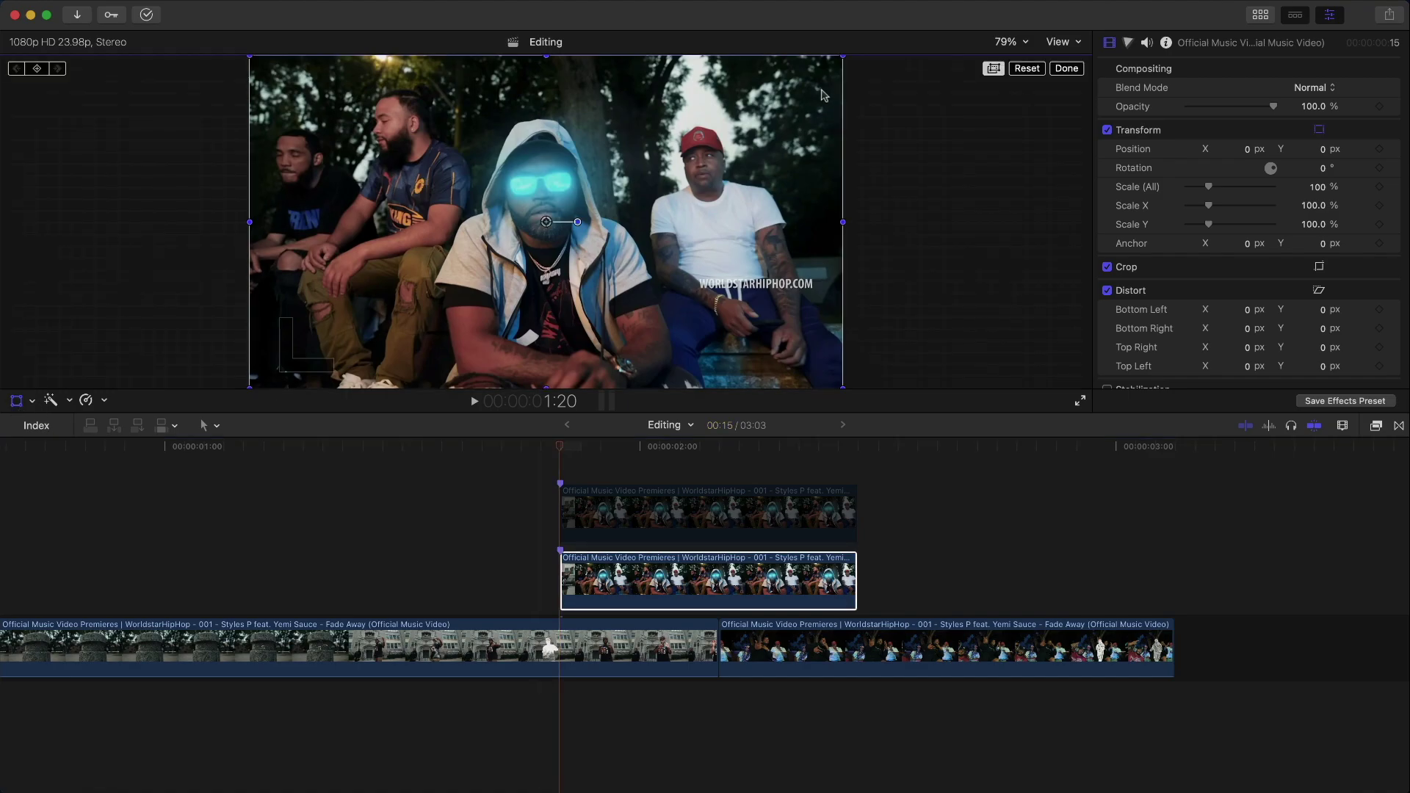
left_click(38, 69)
Keyframe the lower glowing-eyes clip's Position X at 1935.0 px on the storyline cut at 2:04.
left_click_drag(561, 446, 725, 452)
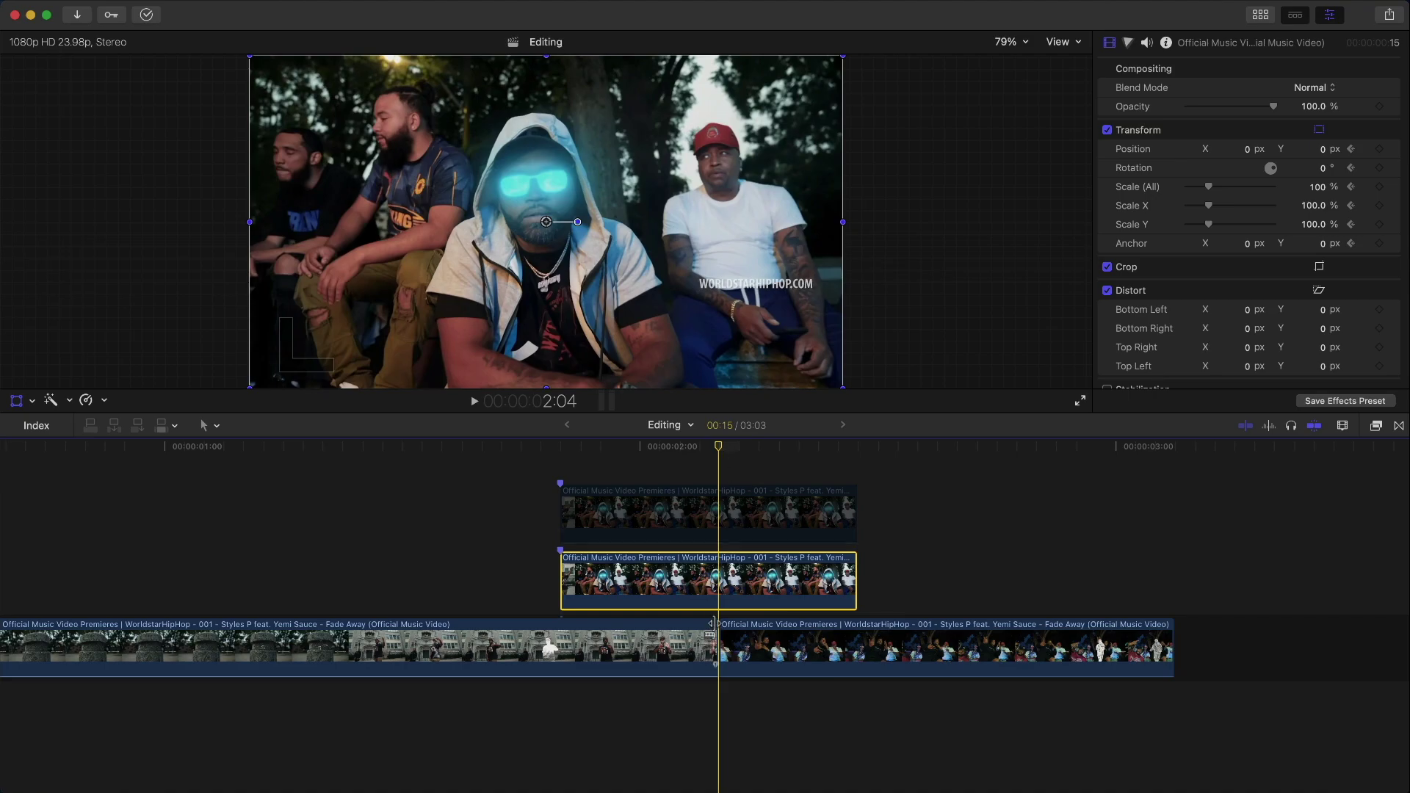
left_click(1325, 22)
left_click(1327, 22)
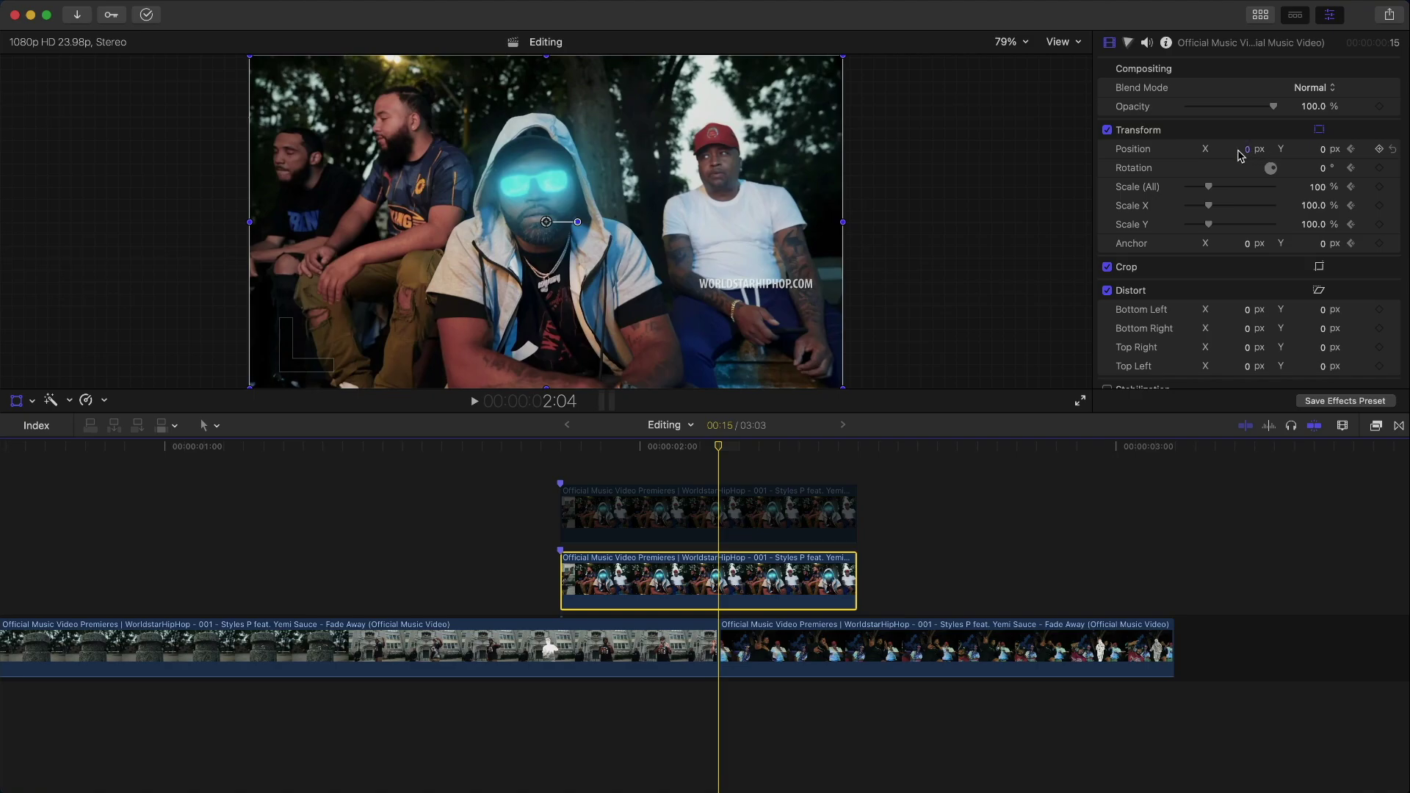
left_click_drag(1248, 151, 1326, 150)
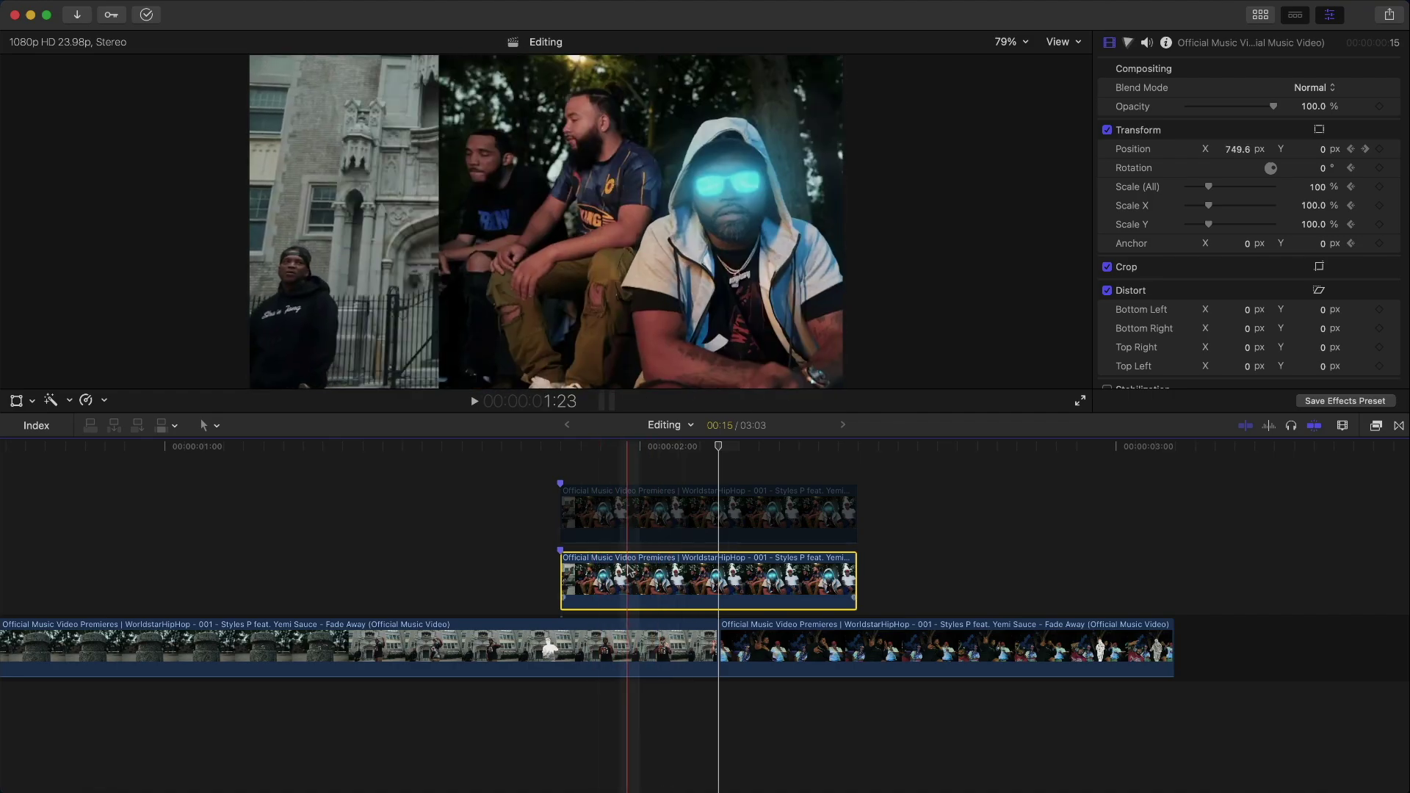
Apply the Directional blur effect to the lower glowing-eyes clip.
left_click(1376, 427)
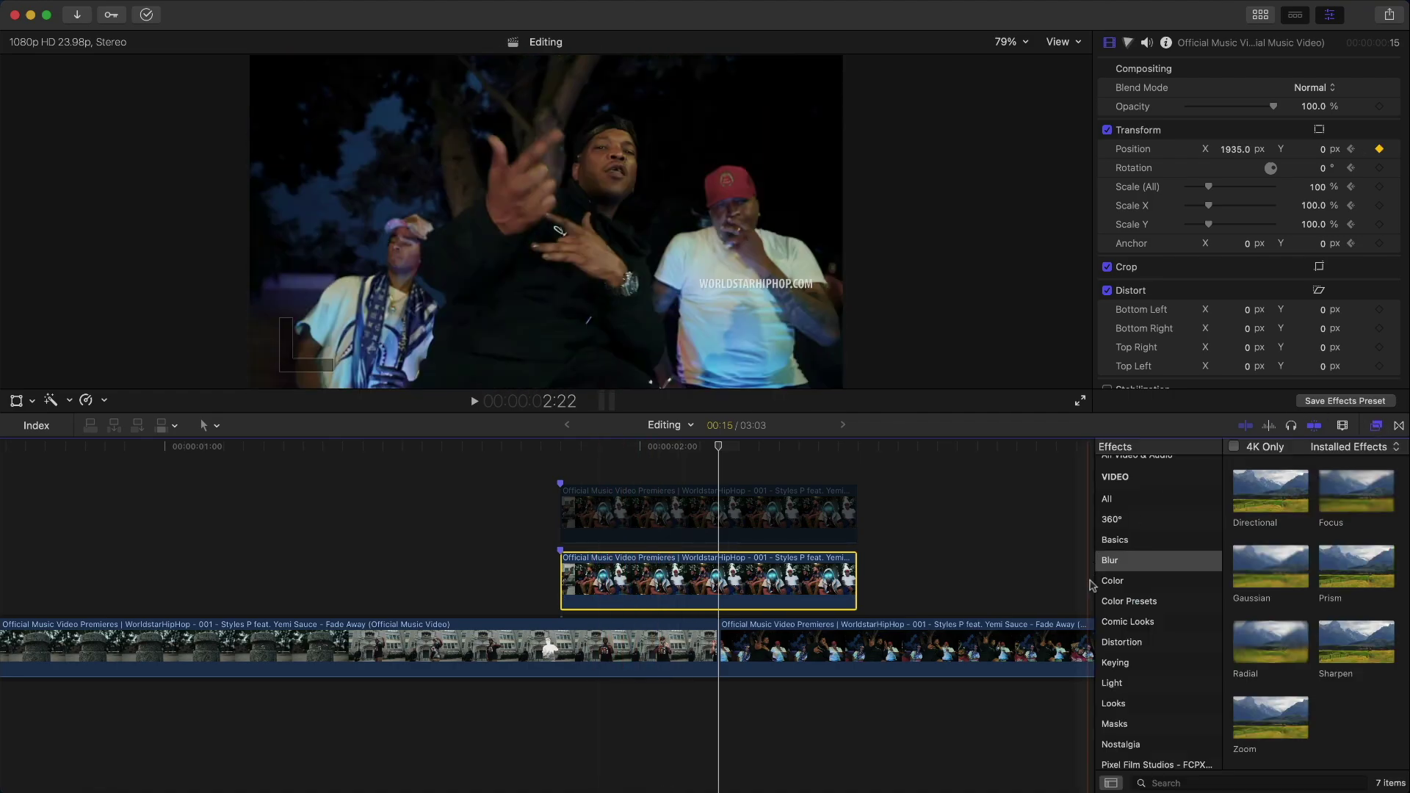
left_click(1131, 561)
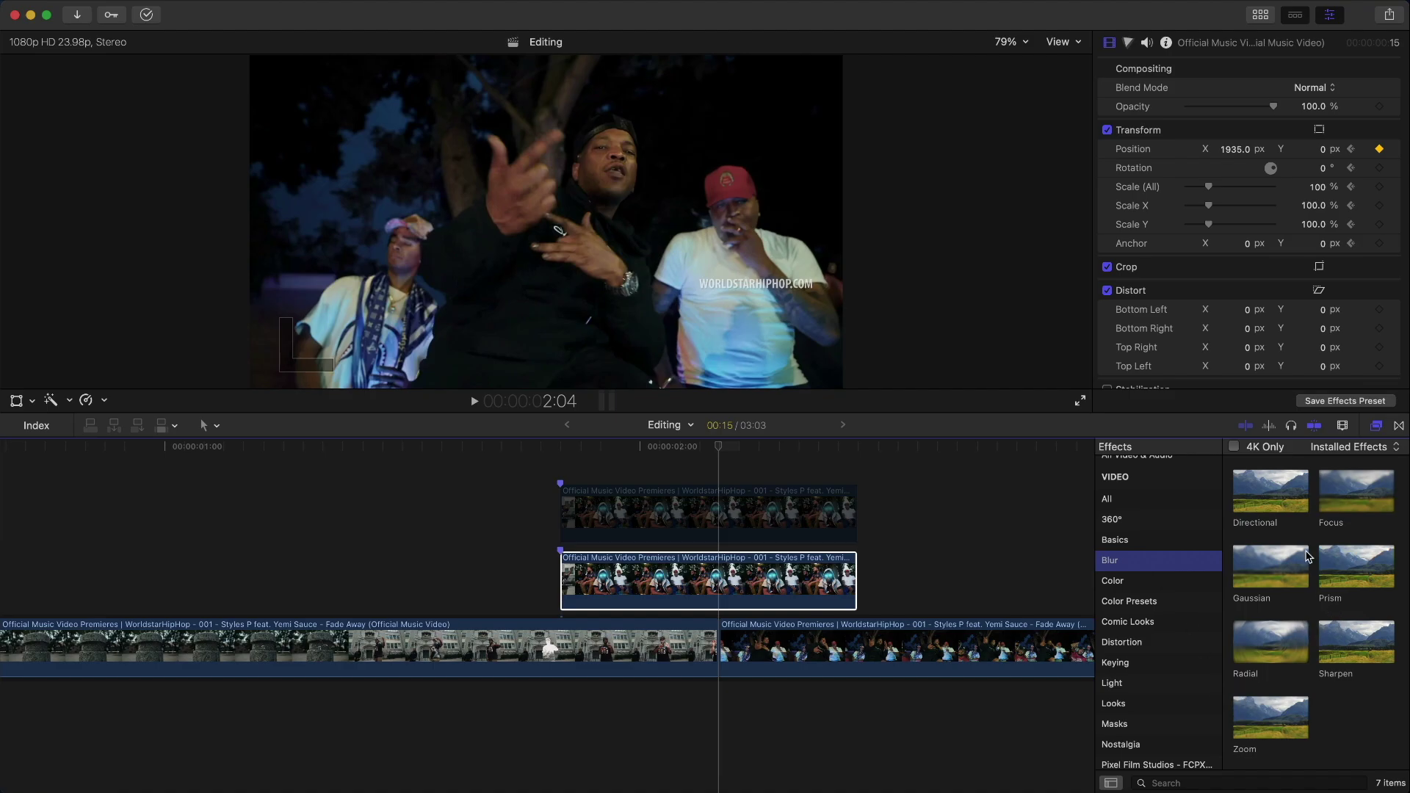
double_click(1276, 501)
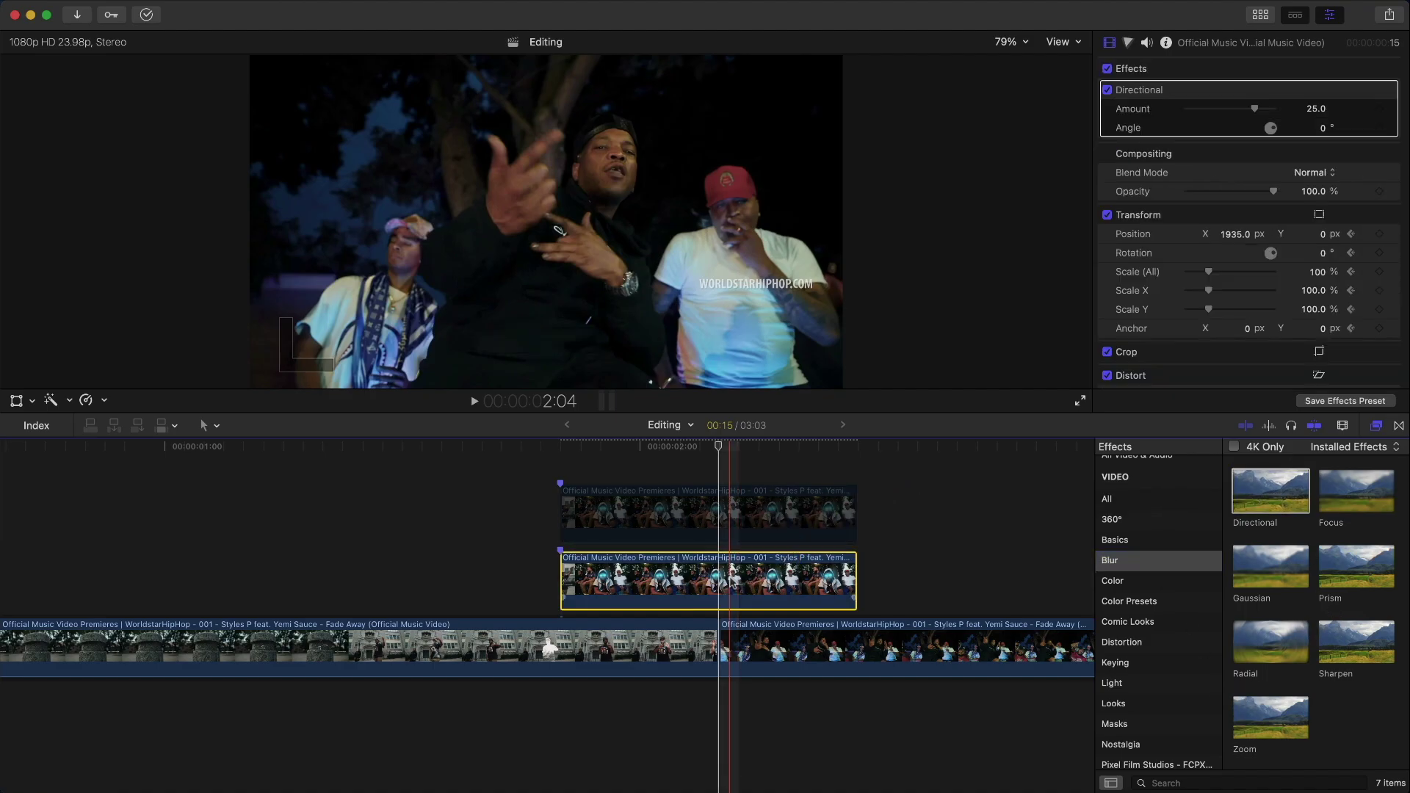
Keyframe the Directional blur Amount at 0 on the lower glowing-eyes clip's first frame and move the playhead to the storyline cut.
scroll(672, 489, "right", 2)
left_click(507, 447)
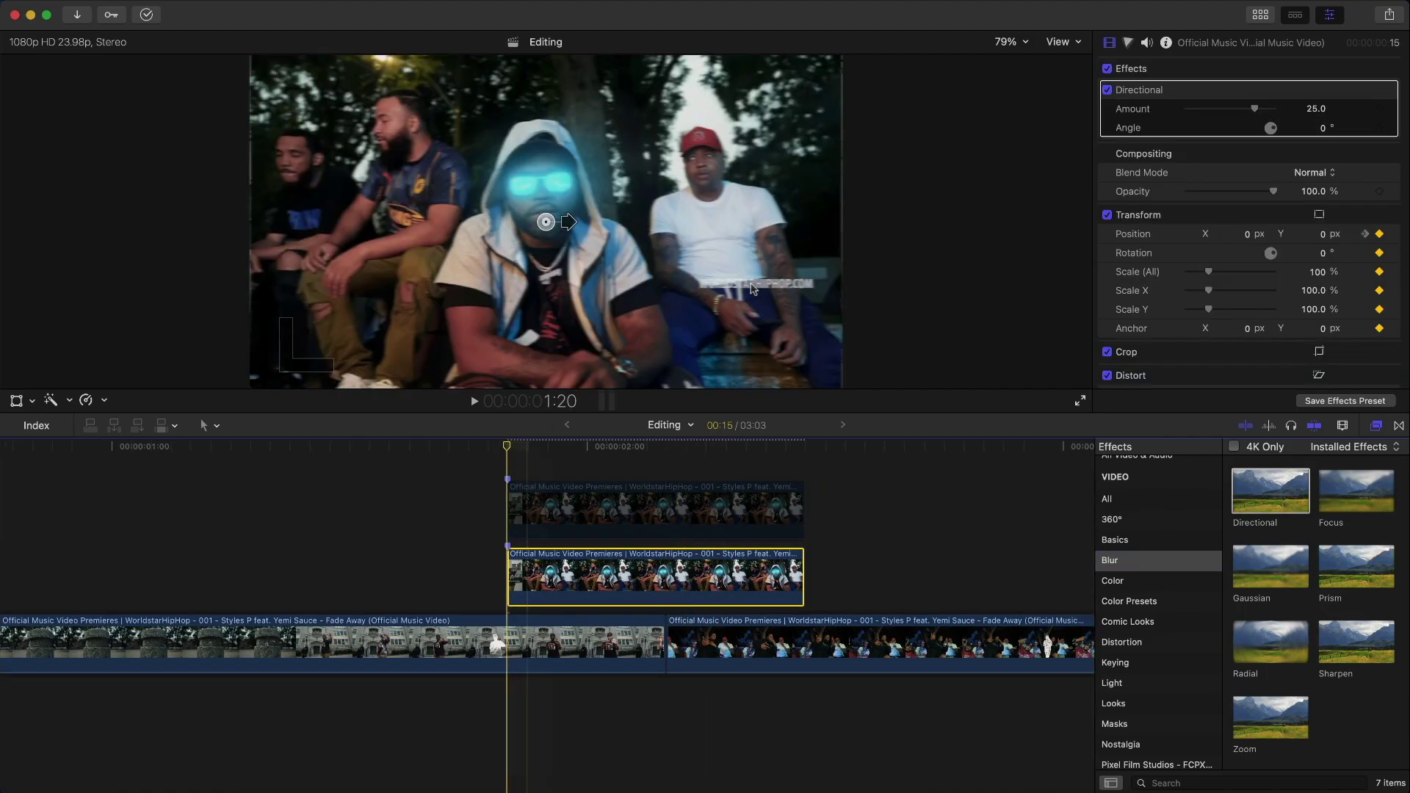
left_click(1208, 96)
left_click_drag(1263, 110, 1103, 110)
left_click(1379, 109)
left_click_drag(508, 446, 669, 446)
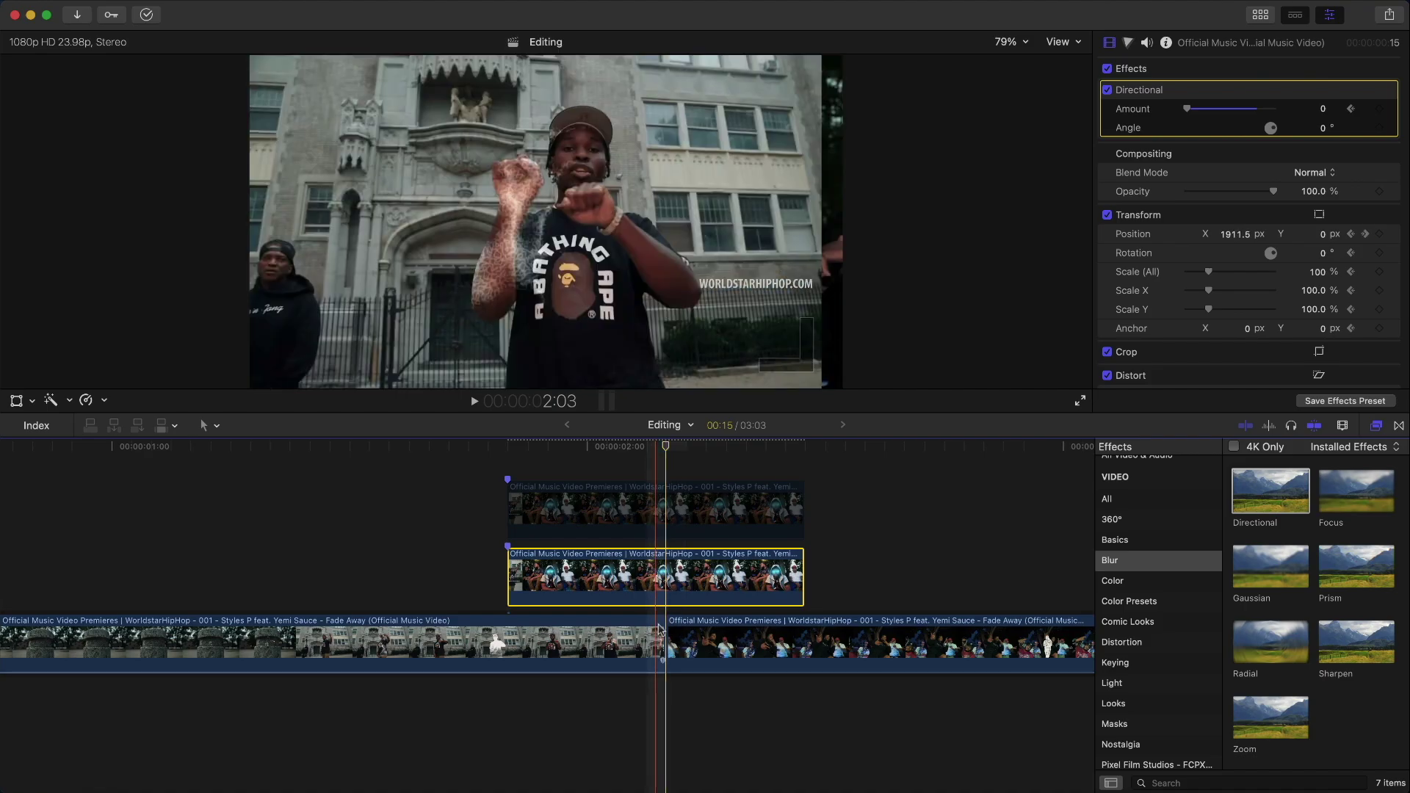
Keyframe the lower glowing-eyes clip's Directional blur Amount at 50 on the storyline cut and preview the blur at 2:00.
left_click(1316, 110)
type("50")
key("Return")
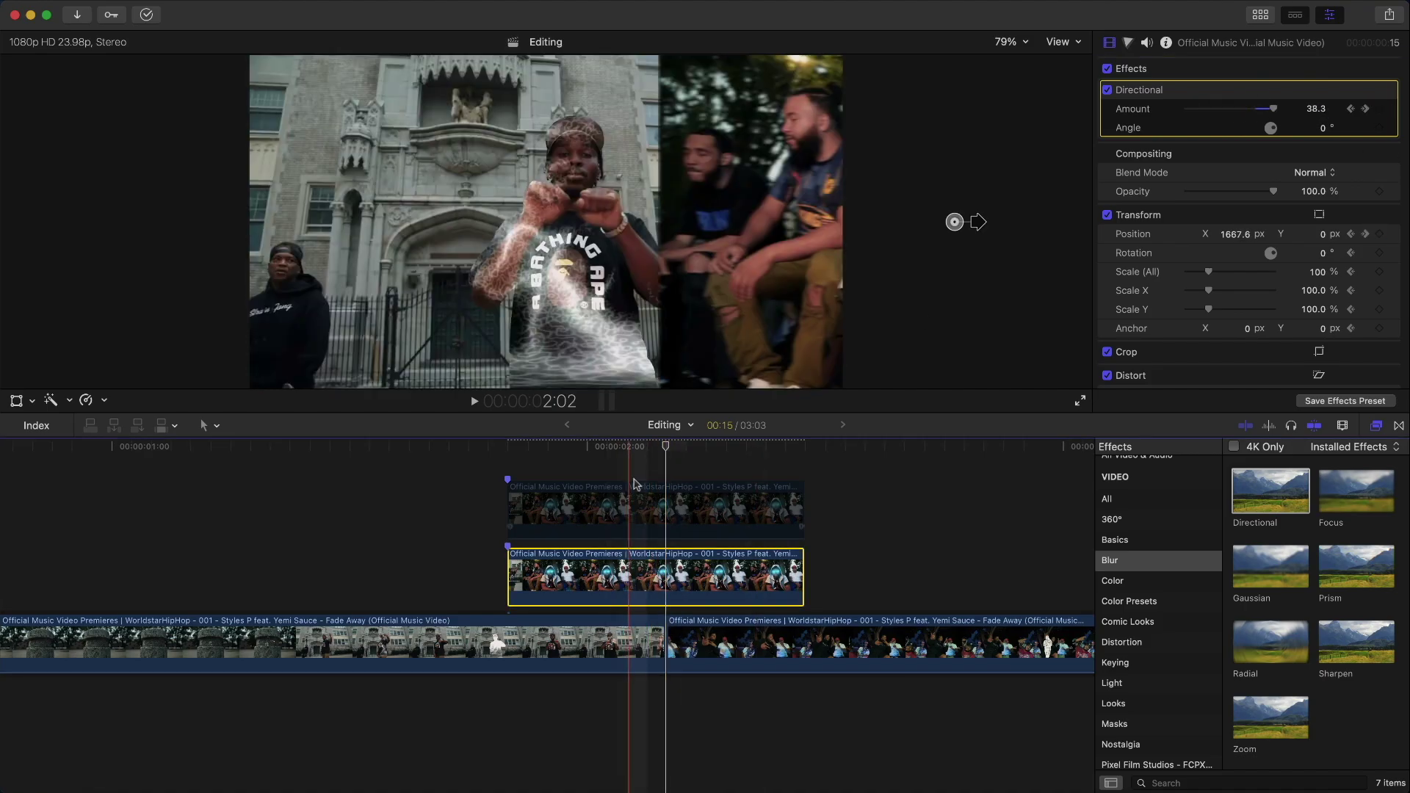
left_click(589, 447)
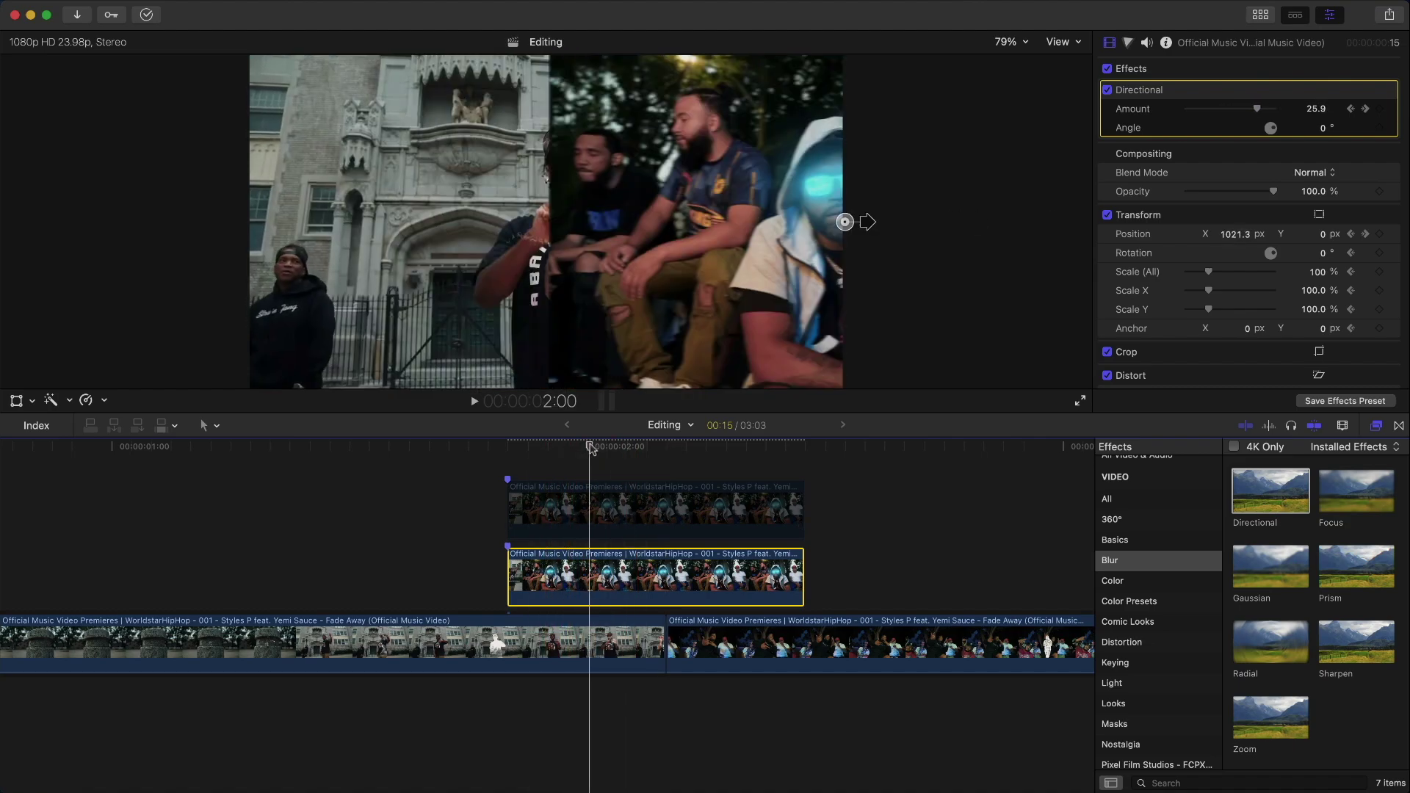
Enable the upper glowing-eyes clip and apply the Draw Mask effect to it at its first frame, 1:20.
left_click(563, 502)
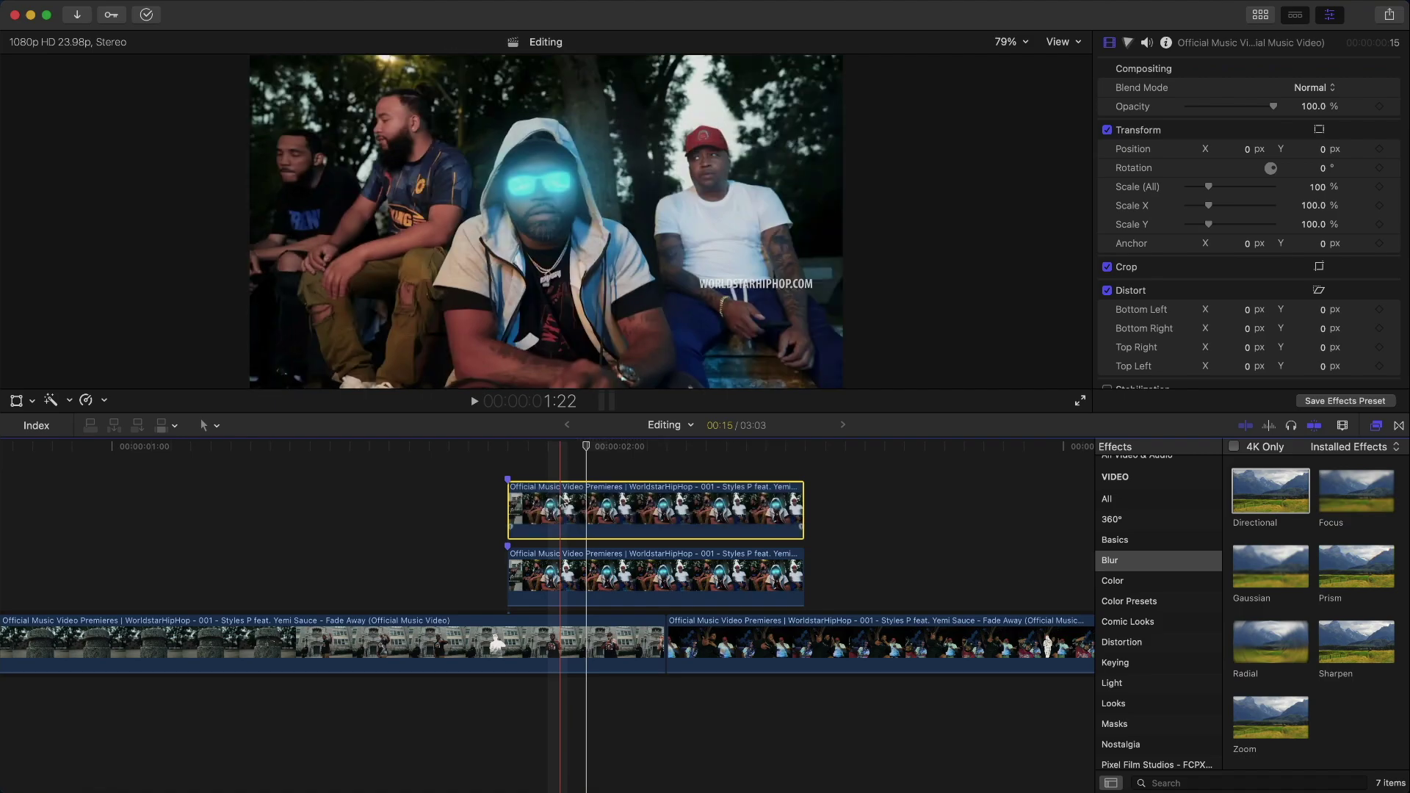
left_click(516, 444)
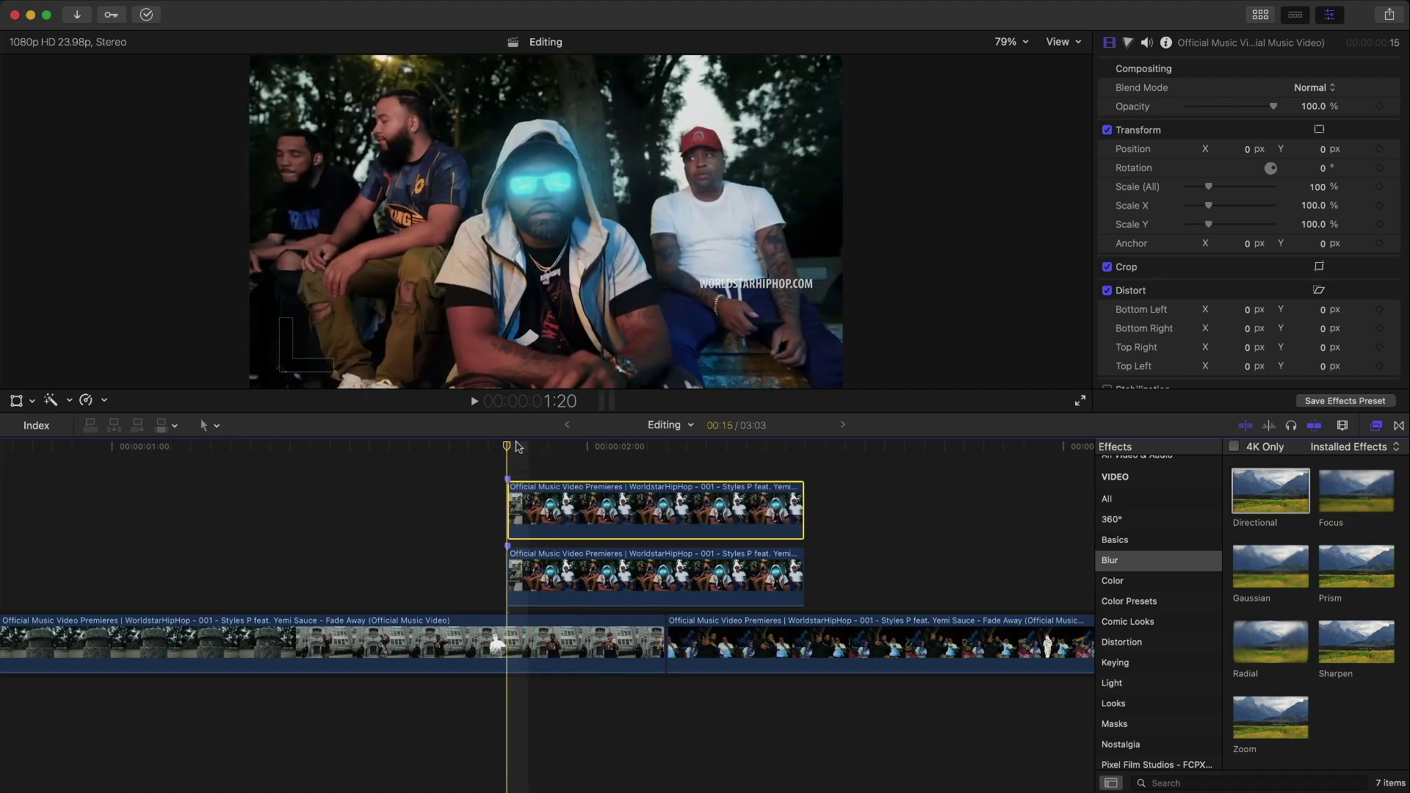
left_click(1123, 723)
scroll(1124, 723, "down", 2)
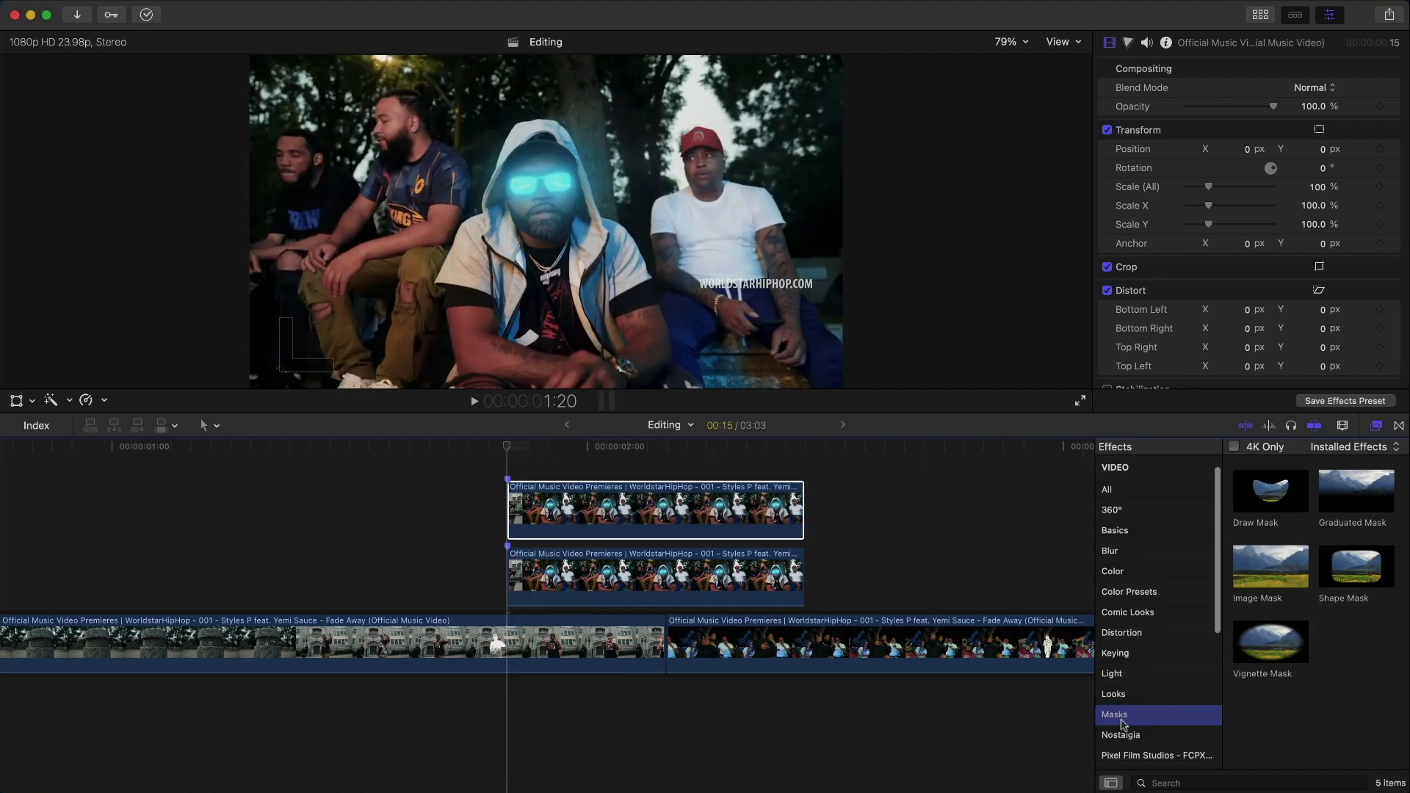
mouse_move(1265, 517)
left_mouse_down()
mouse_move(897, 497)
mouse_move(712, 507)
left_mouse_up()
left_click(1399, 426)
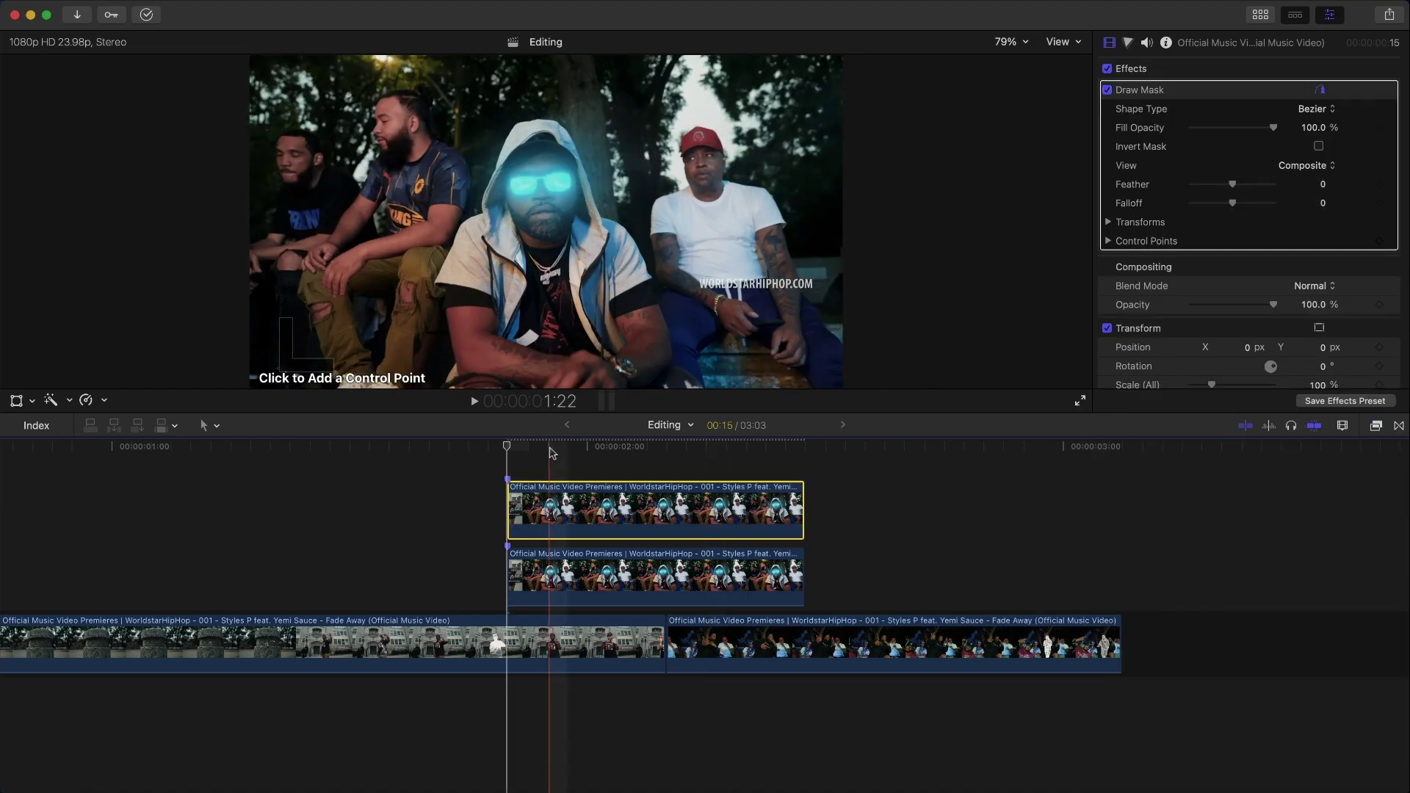
Draw a closed Linear mask around the hooded man with glowing eyes on the upper clip at 1:20.
scroll(514, 551, "right", 3)
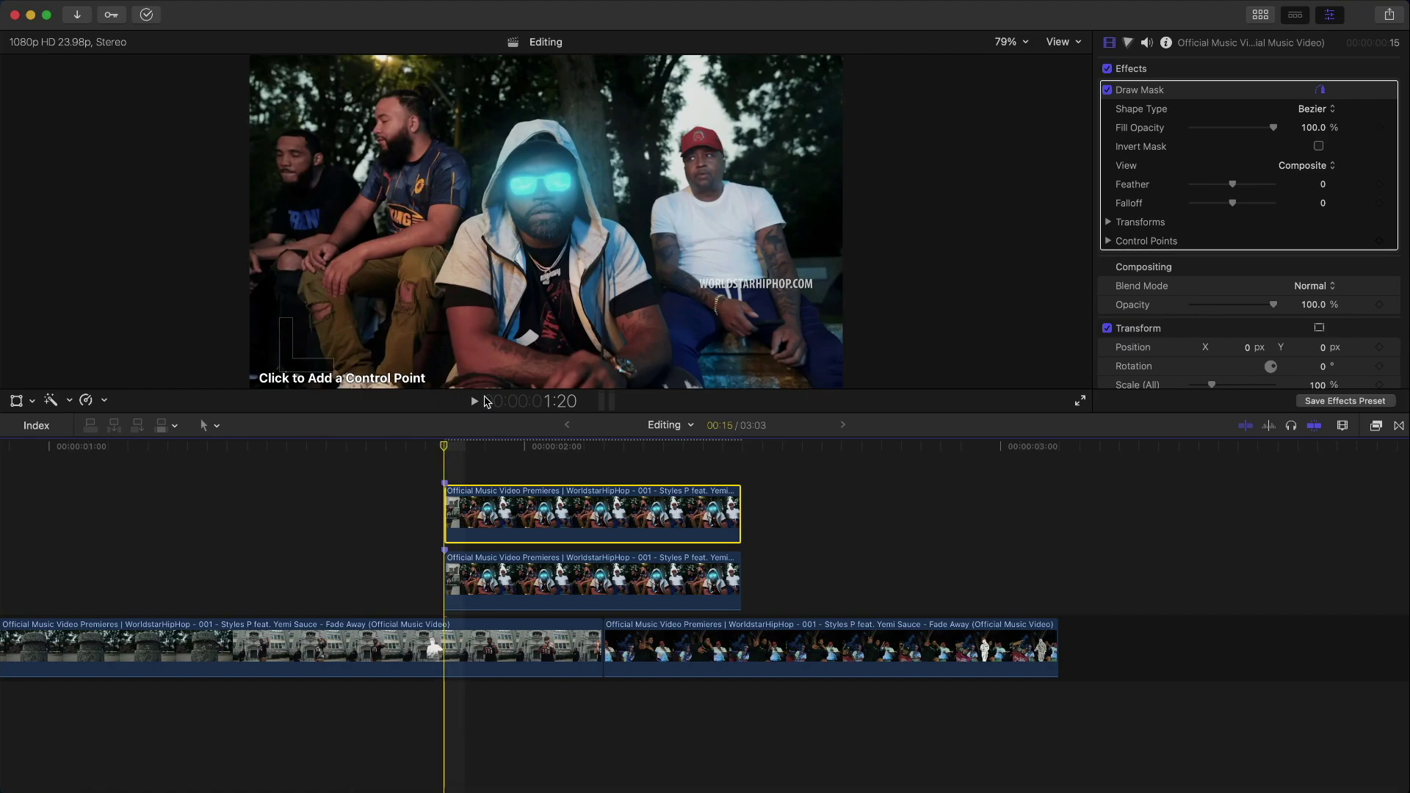
left_click(457, 375)
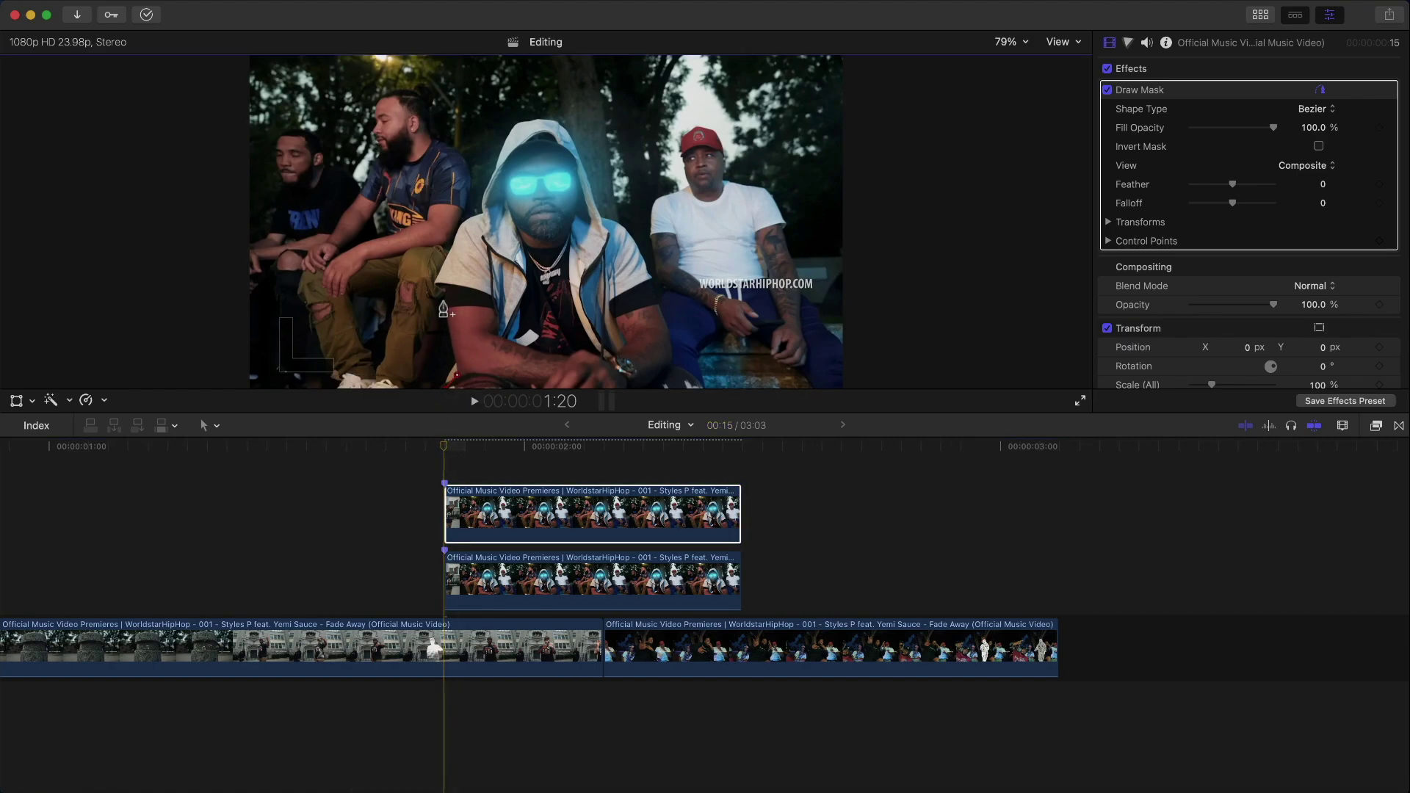
left_click(698, 387)
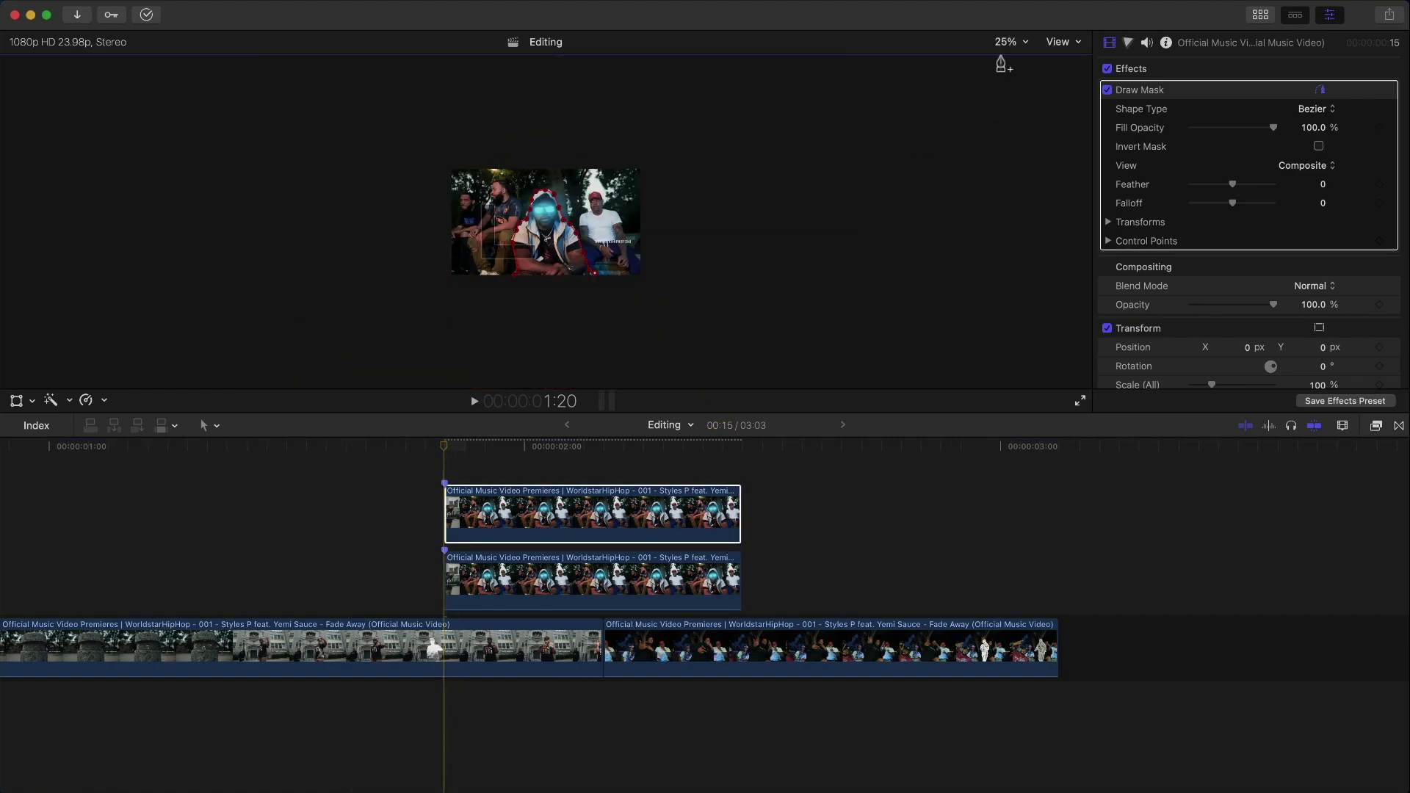
left_click(507, 581)
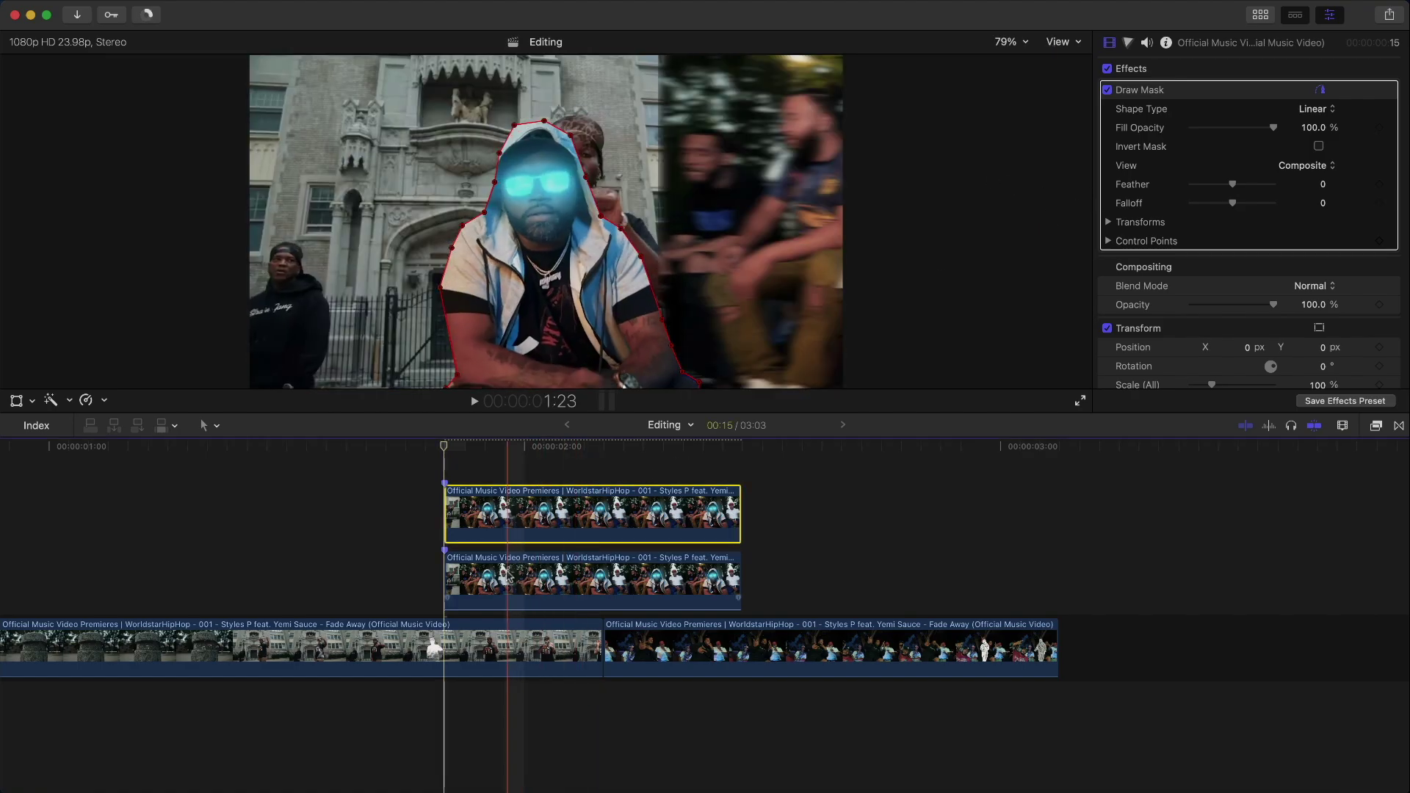
key("v")
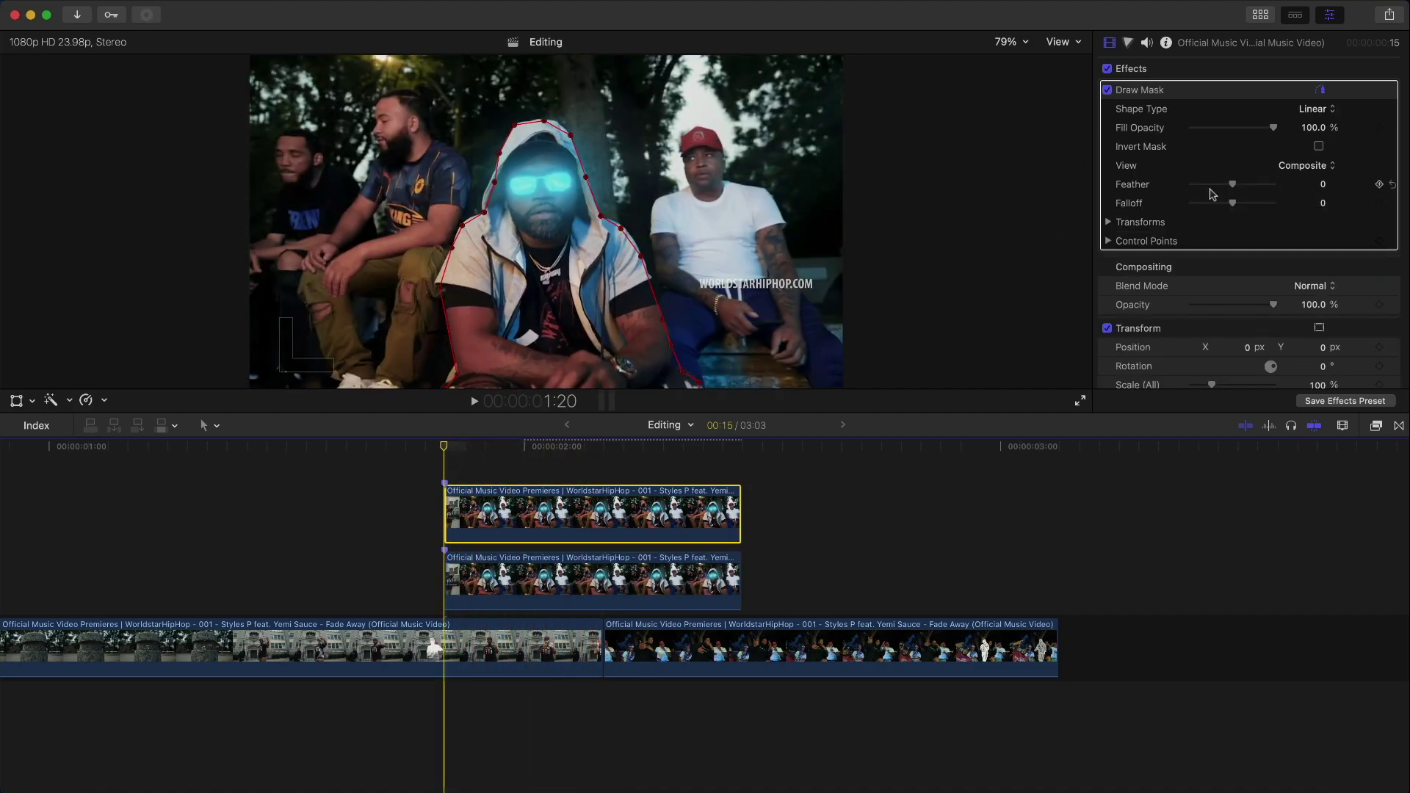
Keyframe the mask's Control Points at 1:20 and reshape the mask to the hooded man's outline at 2:01.
left_click(1197, 97)
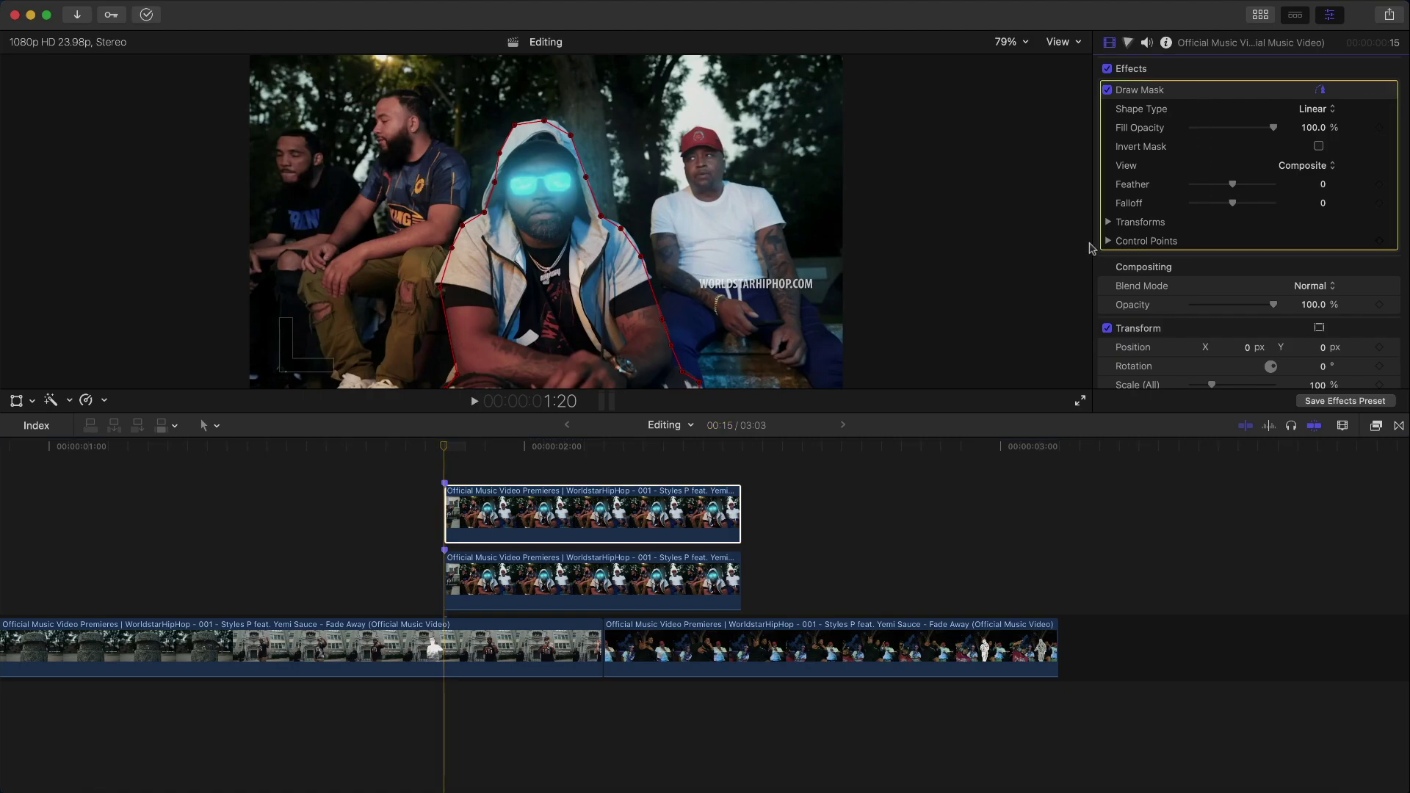
left_click(1109, 242)
left_click_drag(444, 446, 551, 448)
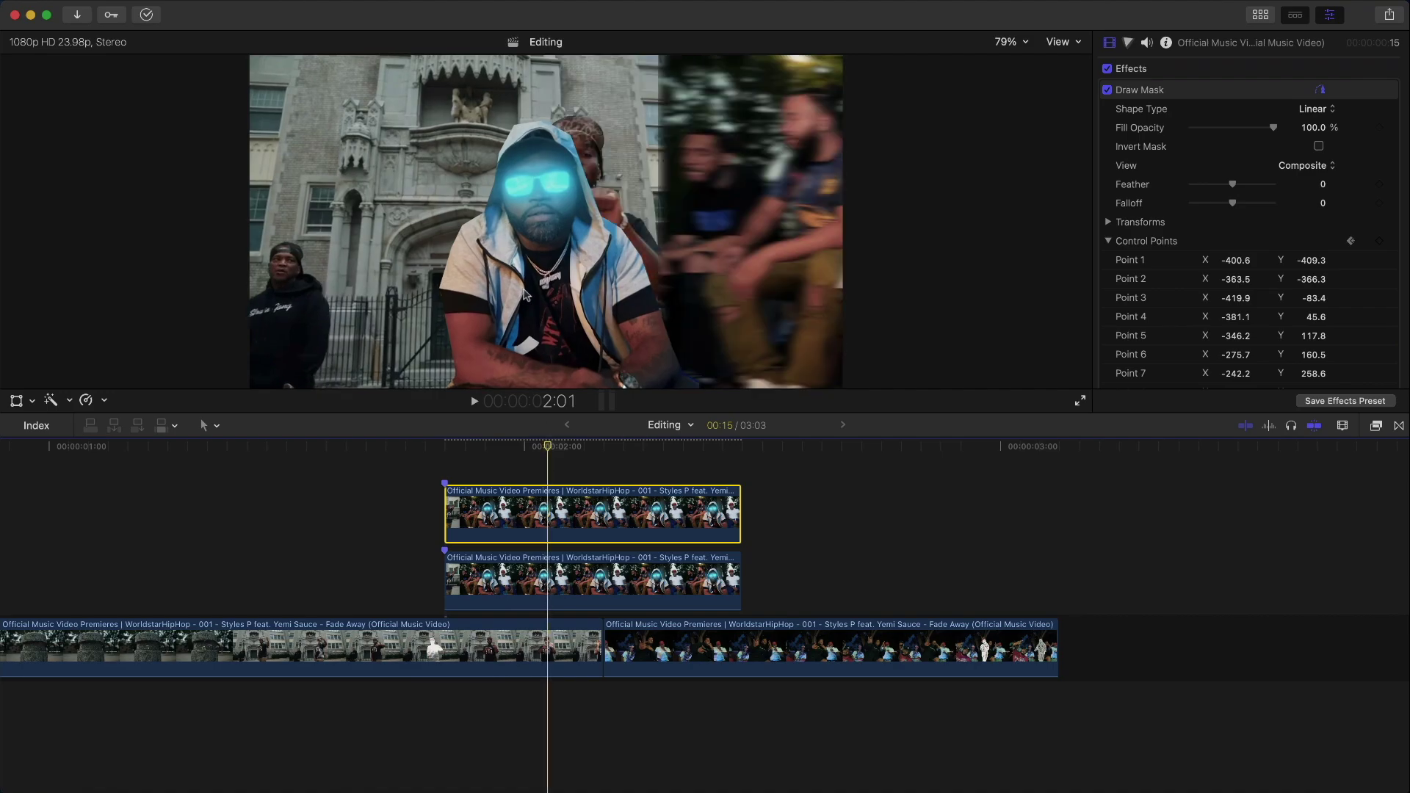
left_click(1186, 89)
mouse_move(463, 382)
left_mouse_down()
mouse_move(434, 365)
mouse_move(443, 353)
mouse_move(449, 386)
left_mouse_up()
left_click_drag(443, 293, 435, 297)
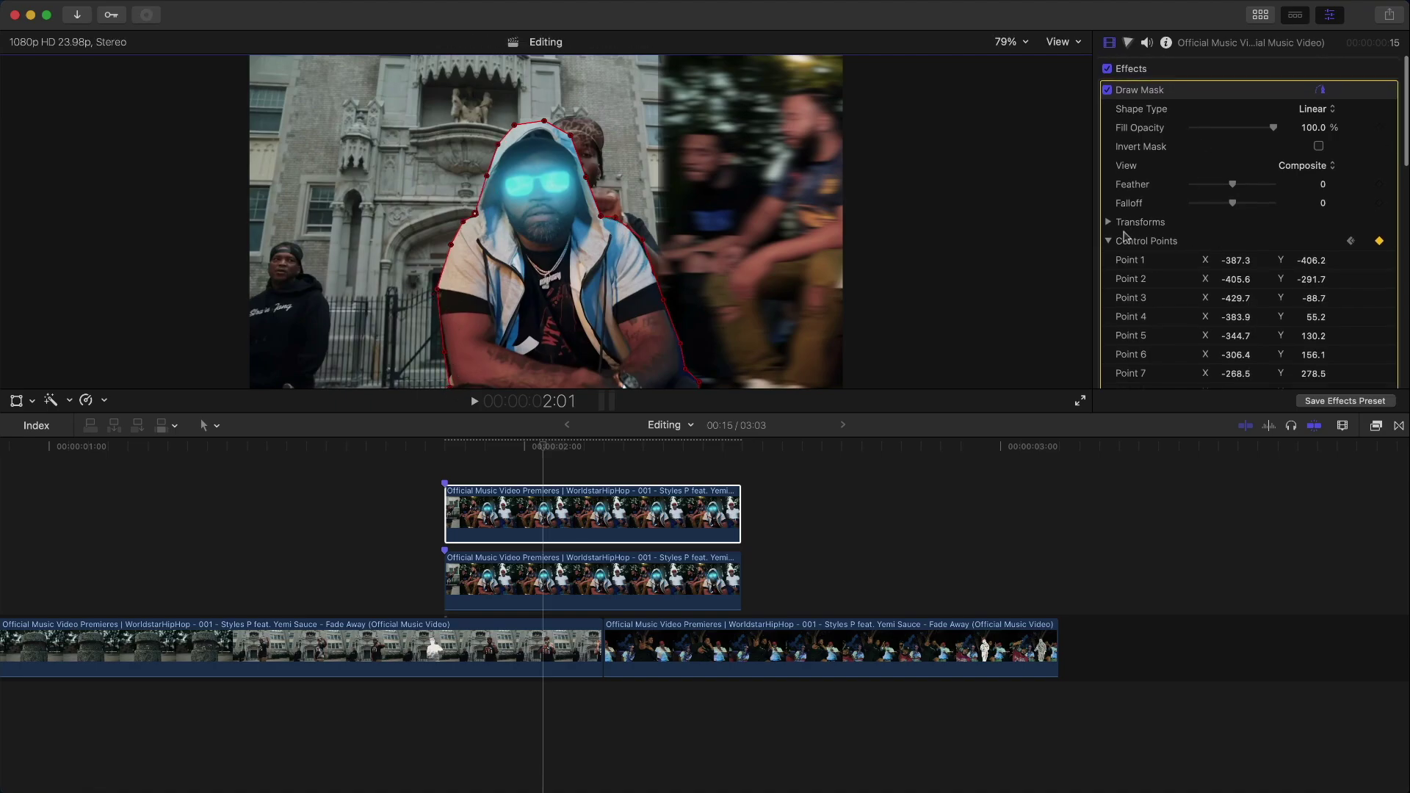
Set the Draw Mask's Feather to 20 on the upper glowing-eyes clip.
left_click(1116, 238)
left_click(1111, 242)
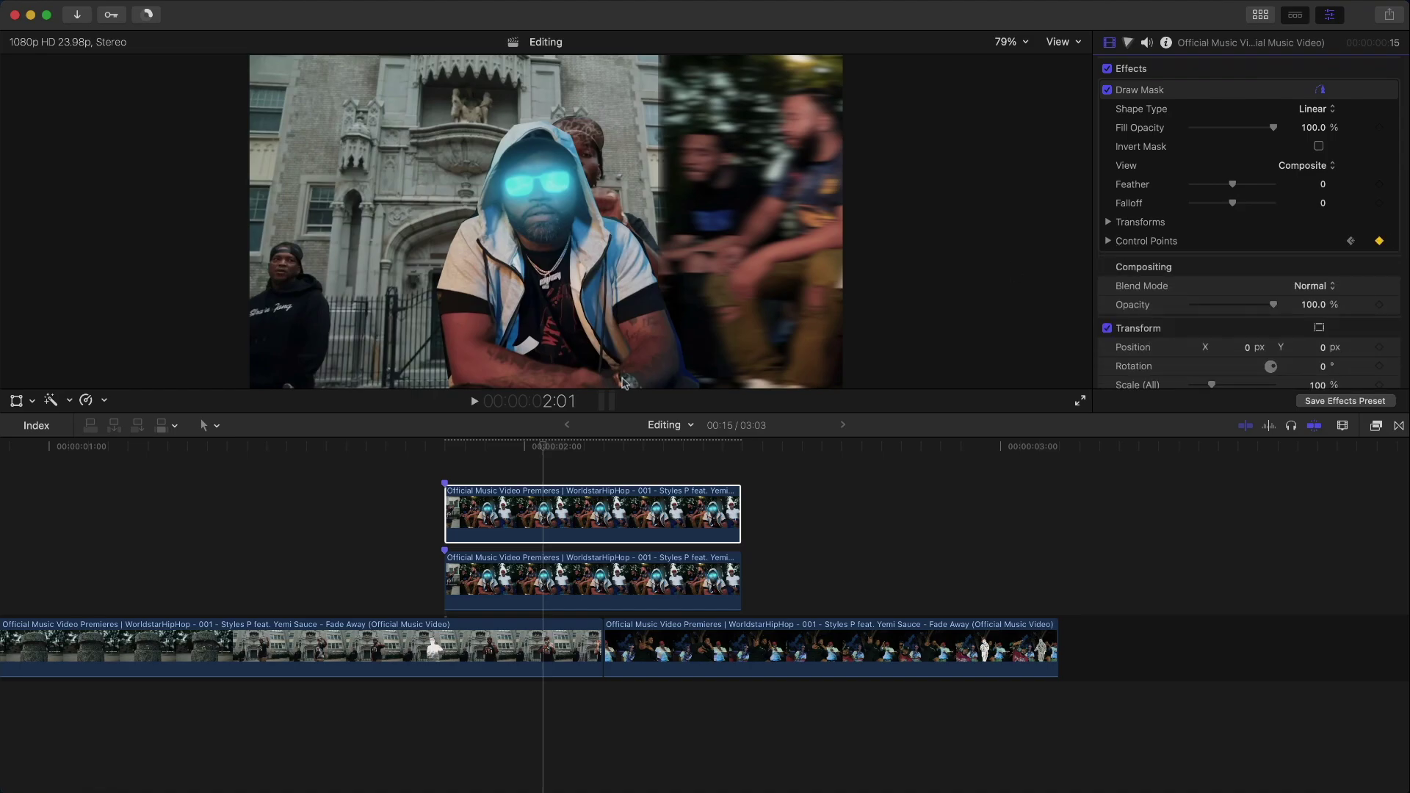
mouse_move(1246, 189)
left_mouse_down()
mouse_move(1222, 194)
mouse_move(1238, 192)
left_mouse_up()
left_click_drag(1239, 186, 1242, 185)
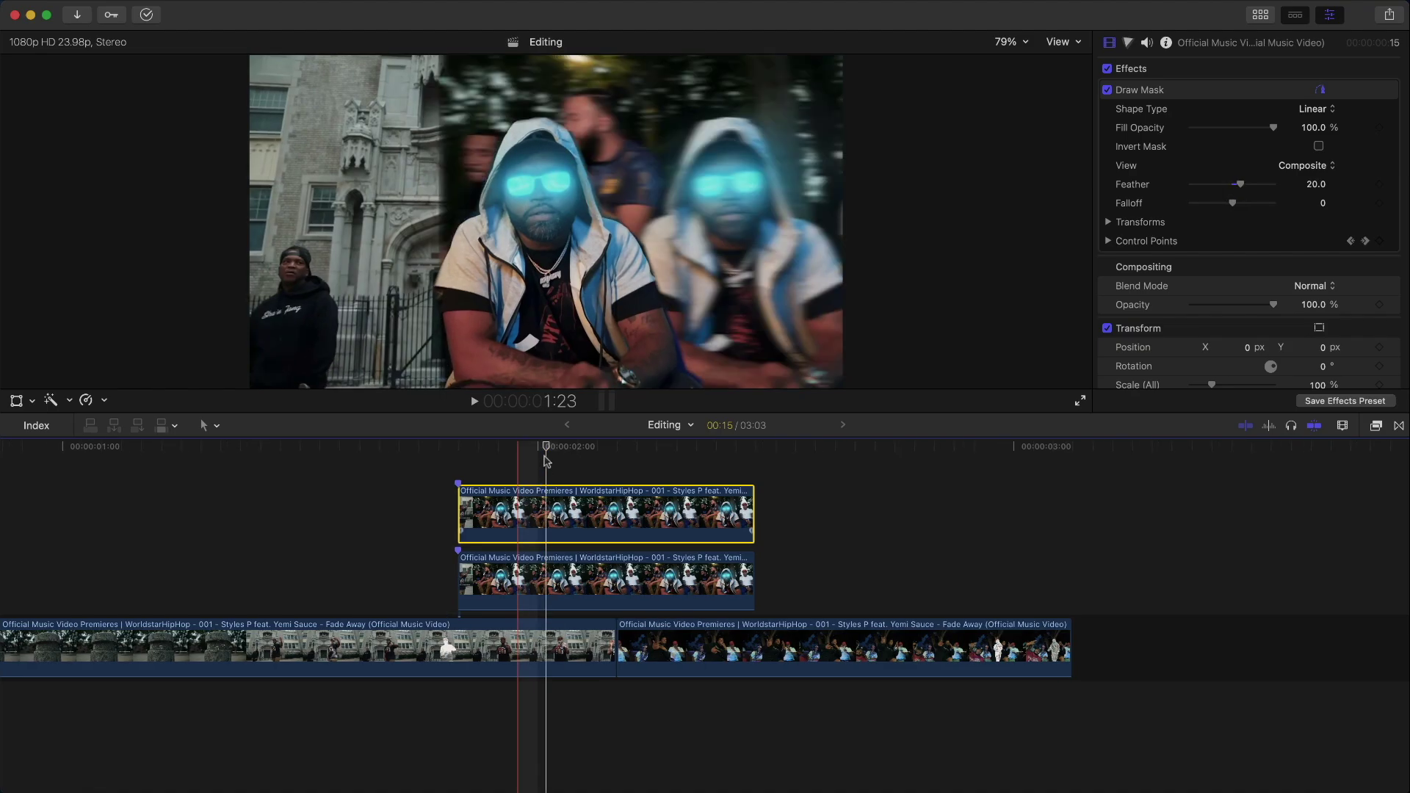
Keyframe the upper clip's Transform at its first frame, and at 2:00 with Scale 126% and Position Y 137 px.
left_click_drag(545, 448, 463, 455)
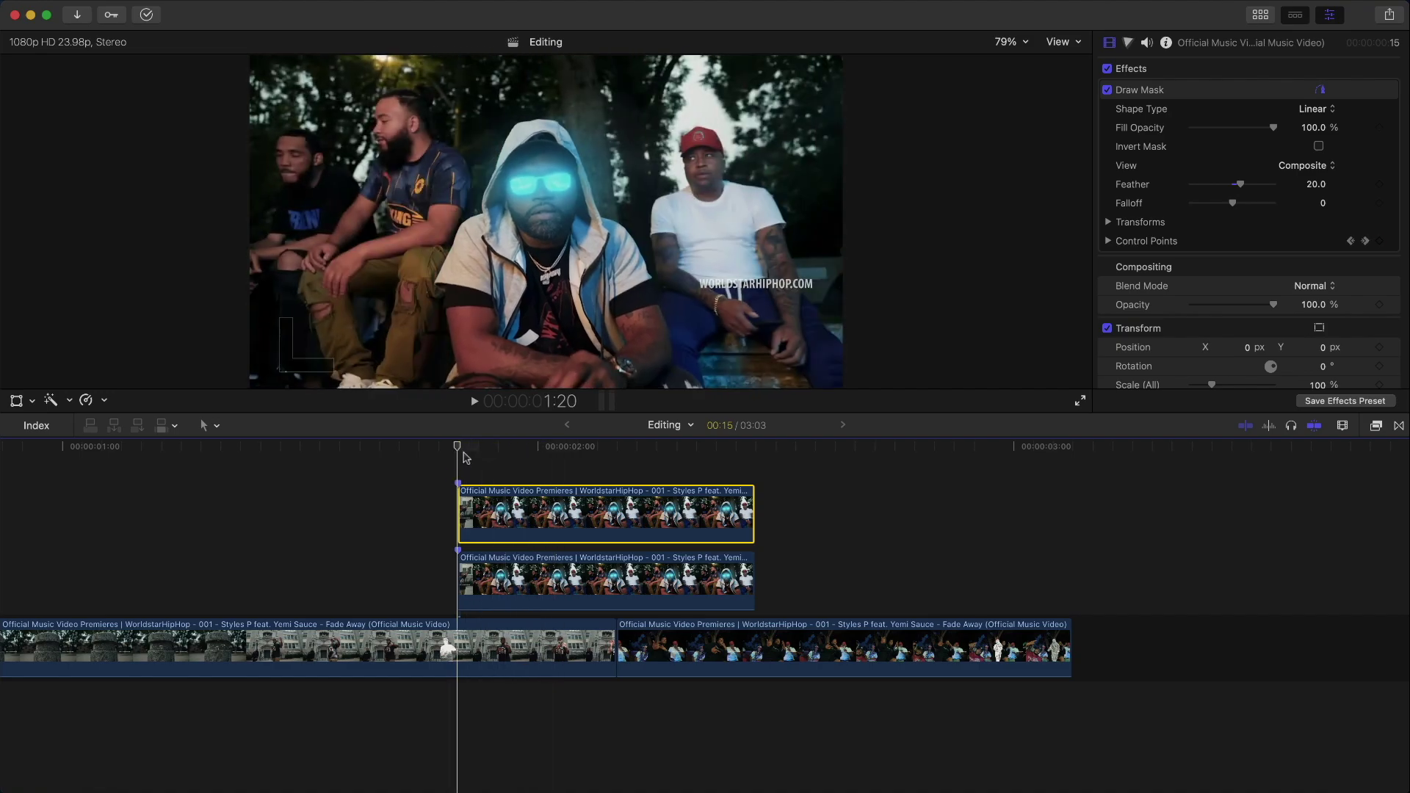
left_click(14, 402)
left_click(513, 446)
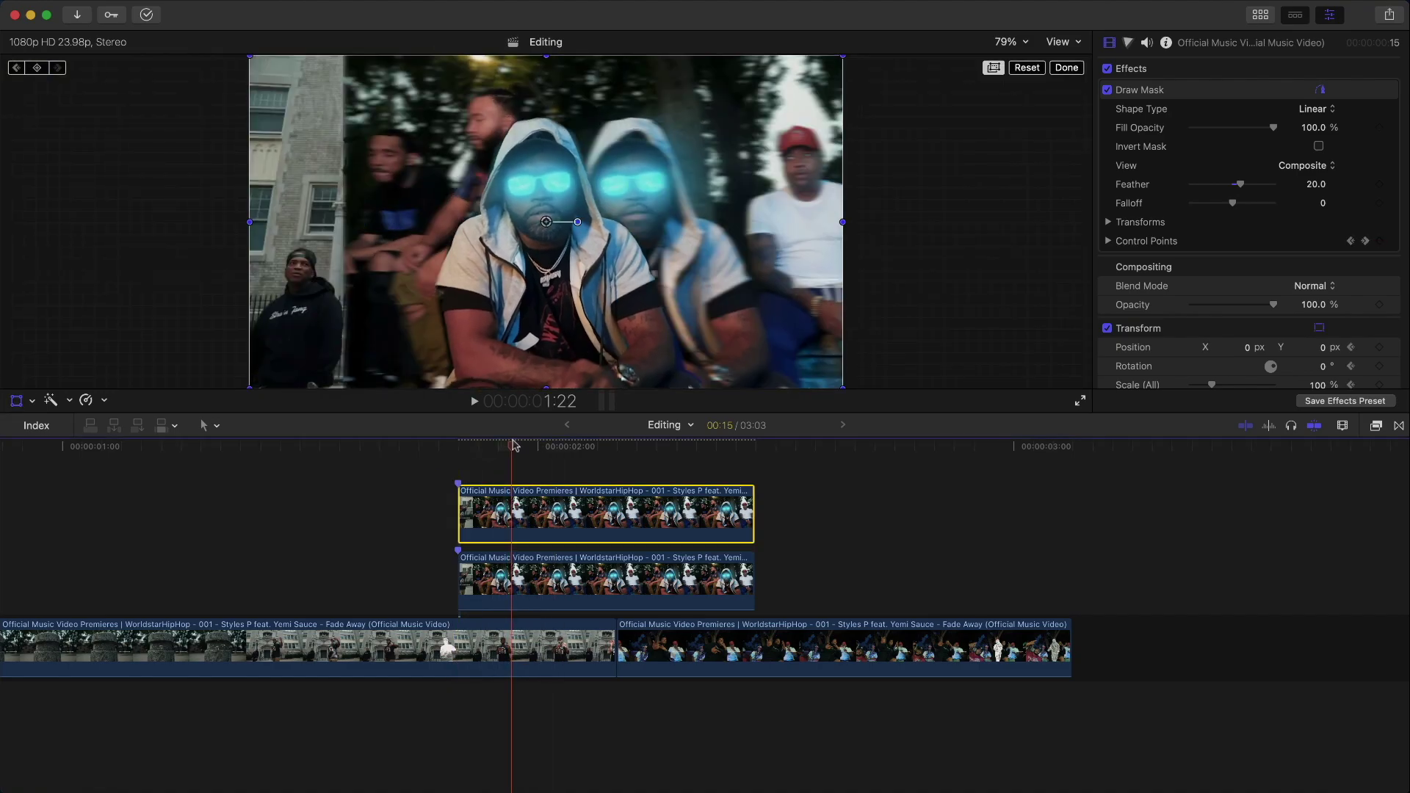
left_click_drag(530, 444, 552, 441)
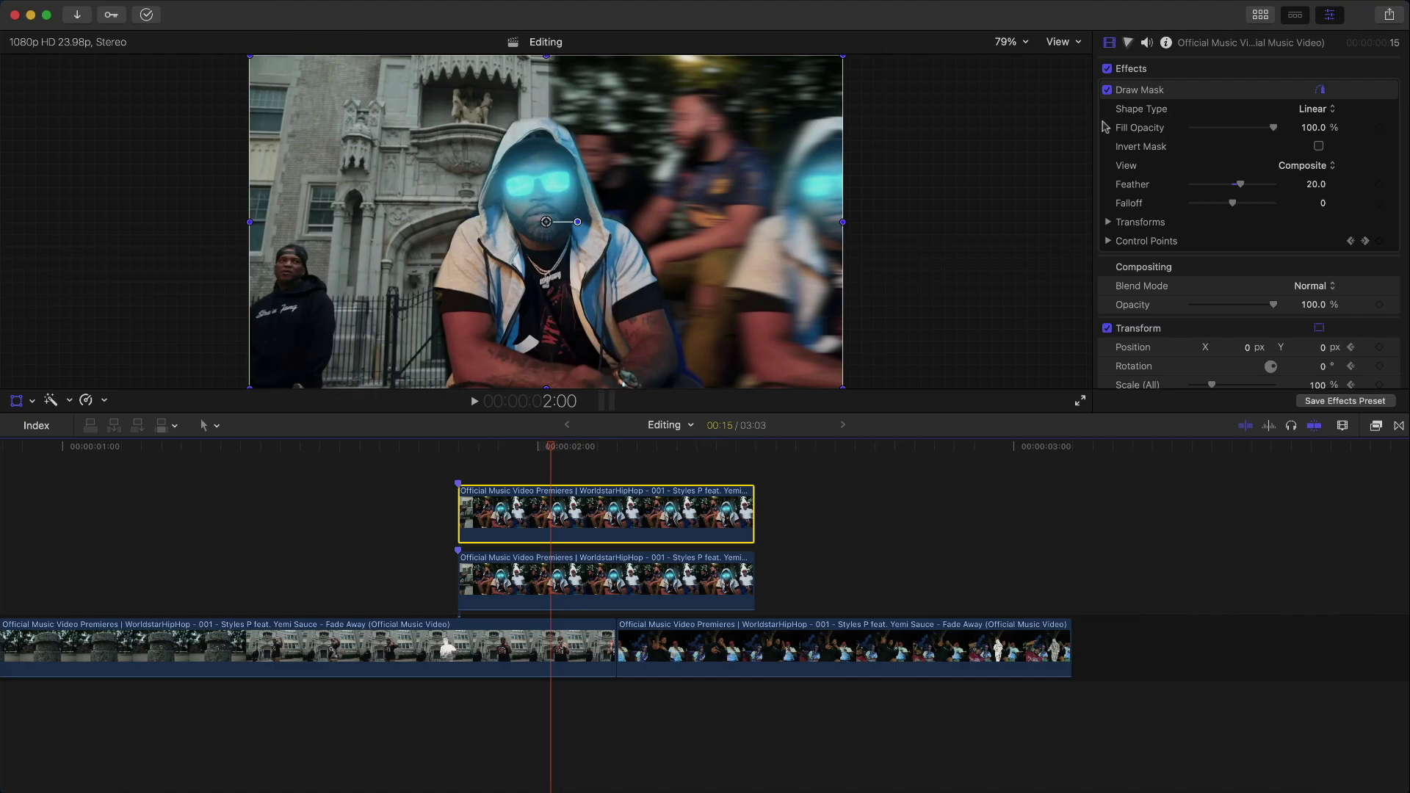
scroll(1215, 195, "down", 3)
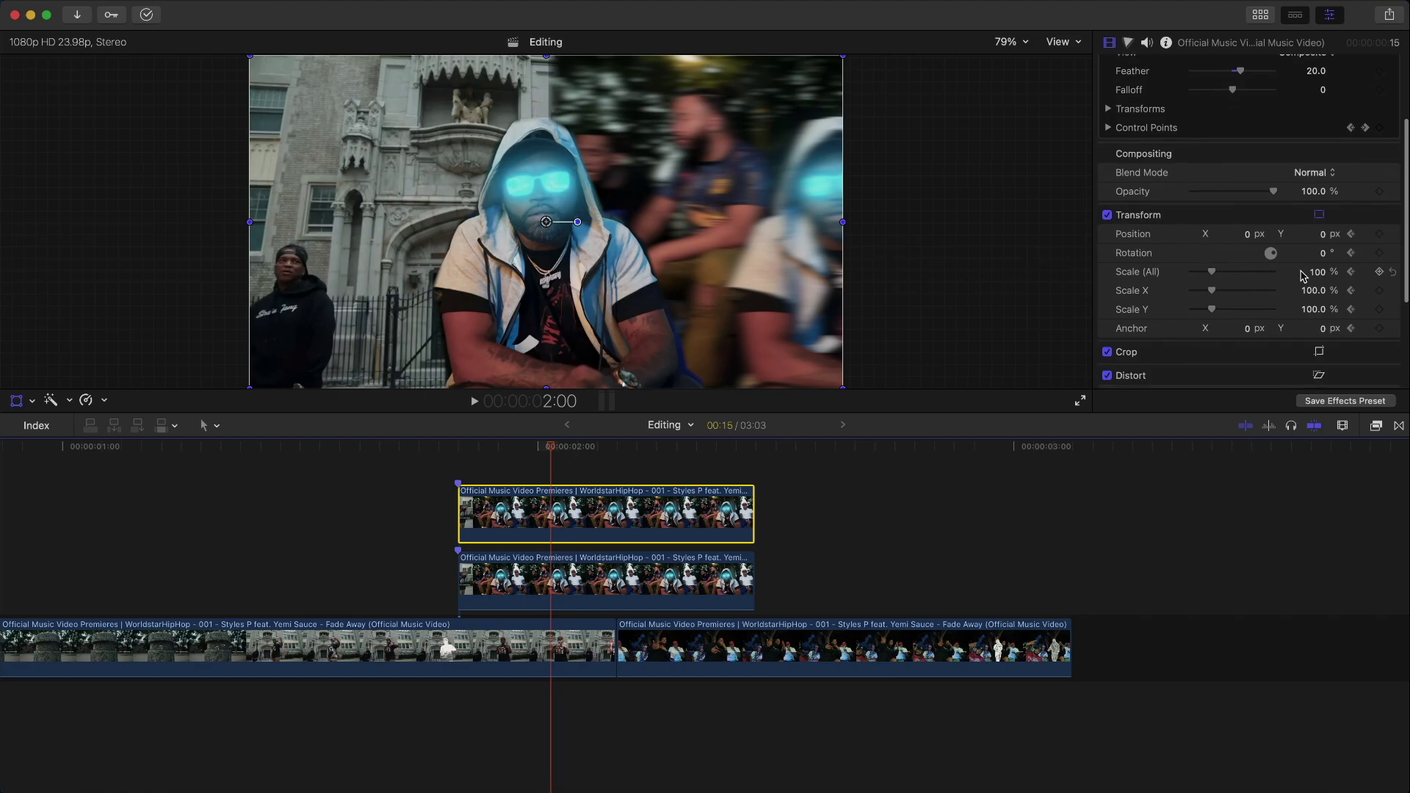
left_click_drag(1317, 271, 1317, 257)
left_click_drag(817, 244, 818, 202)
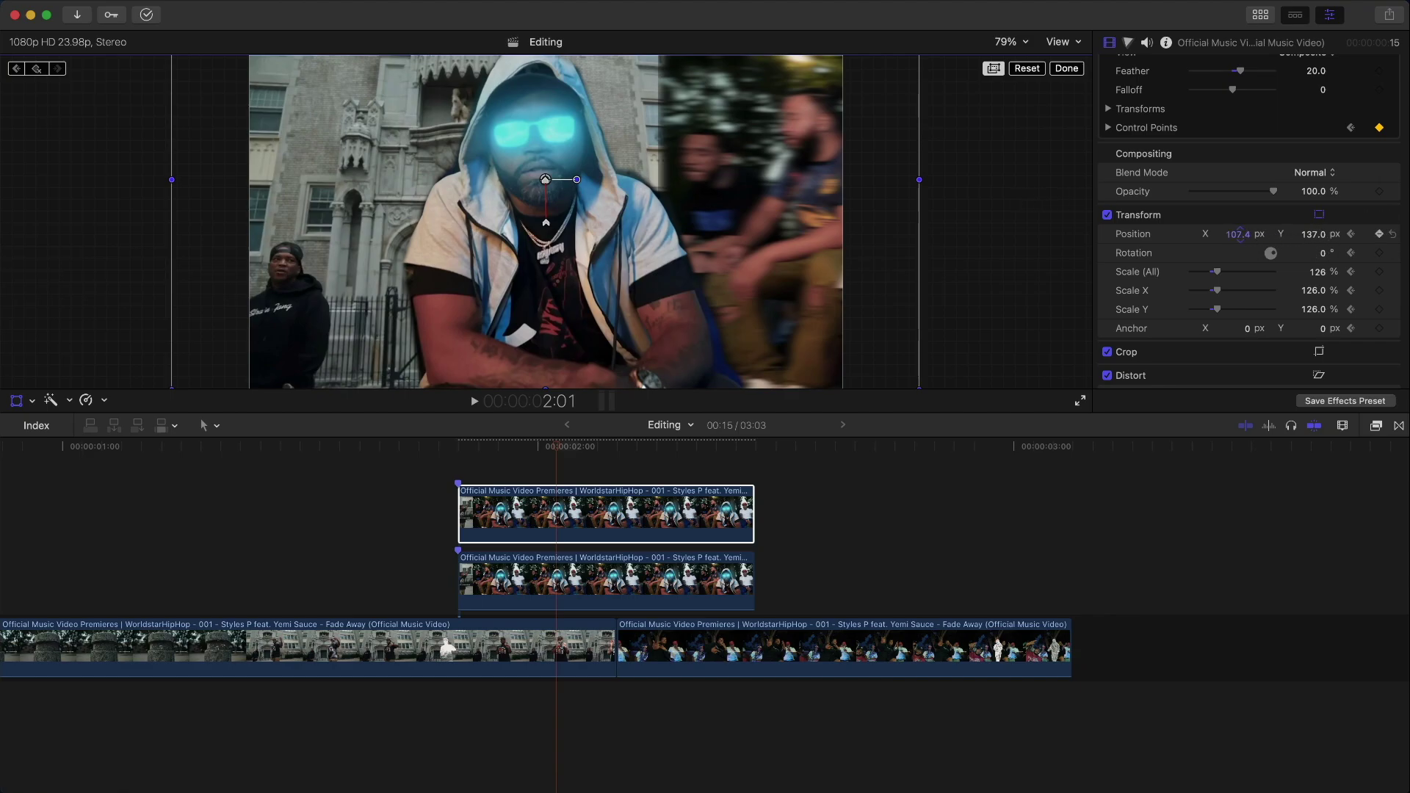
Keyframe the upper clip's Position X at 1446.4 px at 2:01 so the masked man slides out of frame, and play the transition.
left_click_drag(545, 179, 955, 179)
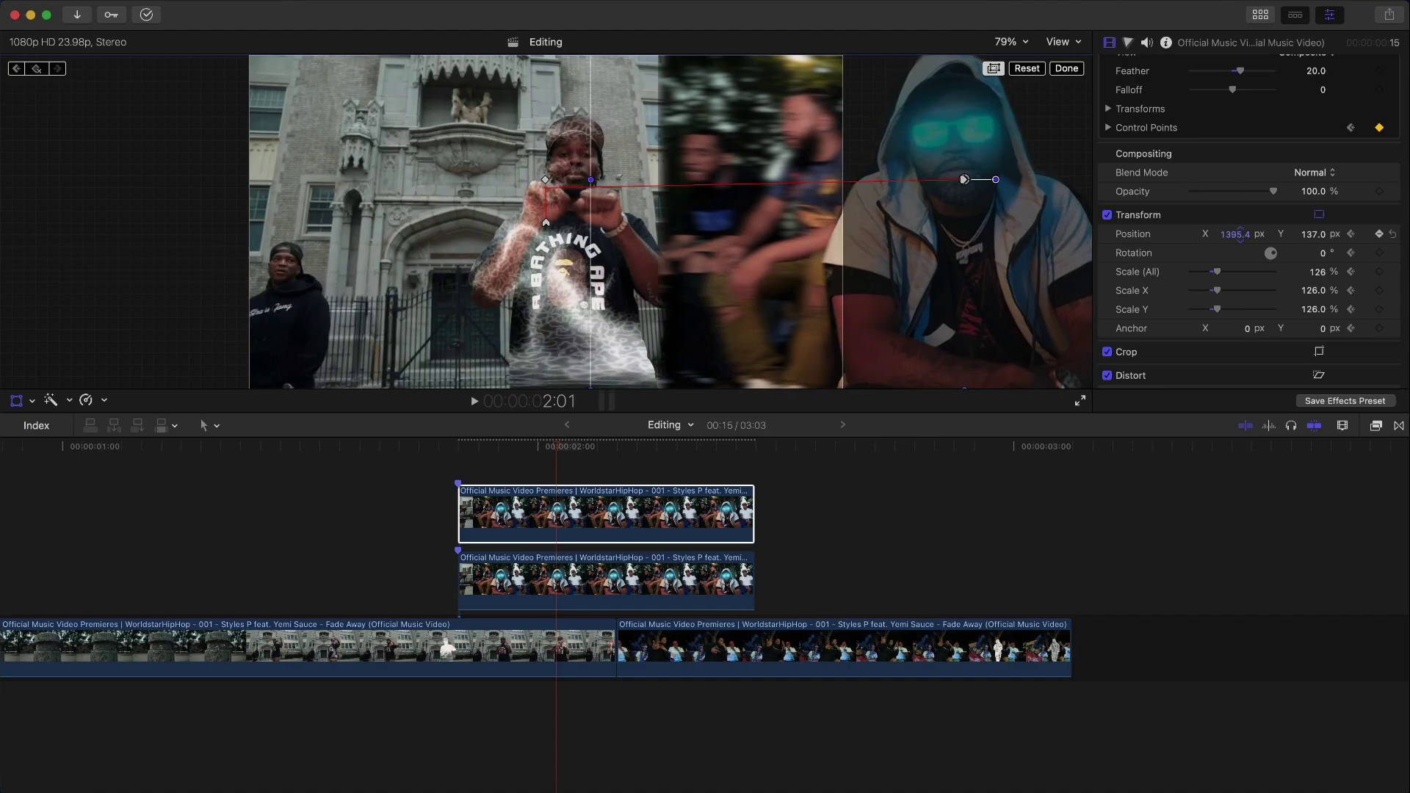
left_click(458, 448)
key("space")
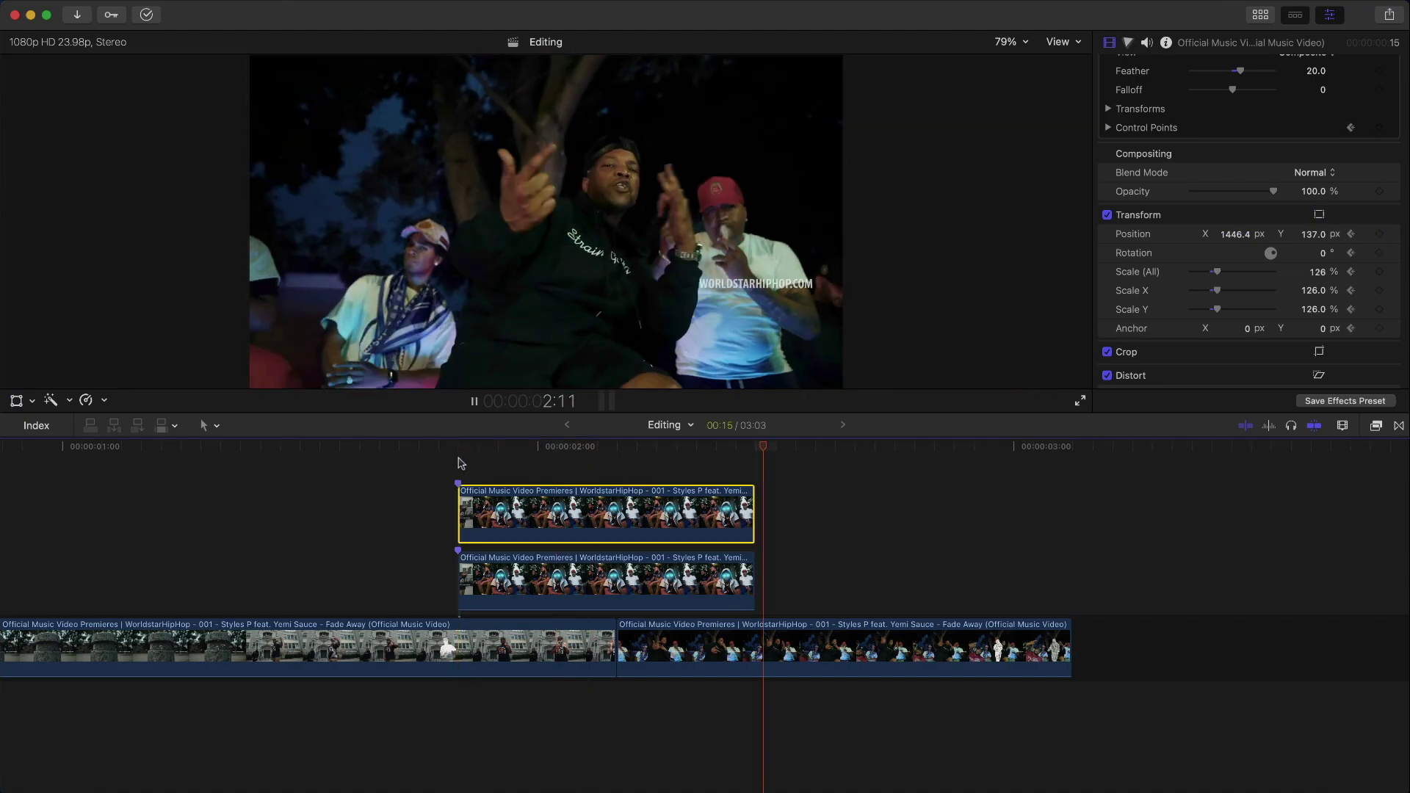
key("space")
Retime the upper clip's last Transform keyframe to 01:23:16 in its video animation and play back the transition.
left_click_drag(456, 448, 537, 448)
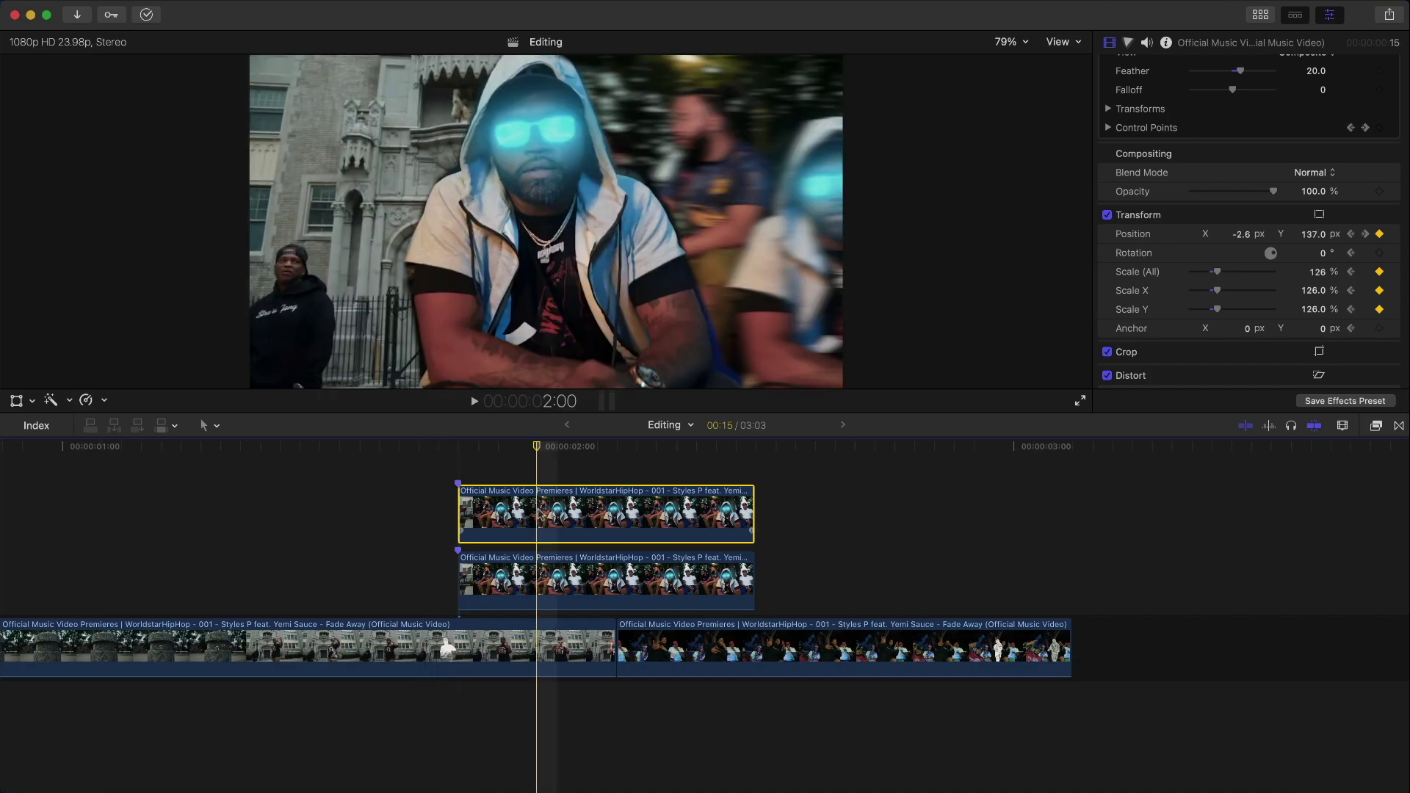
right_click(540, 514)
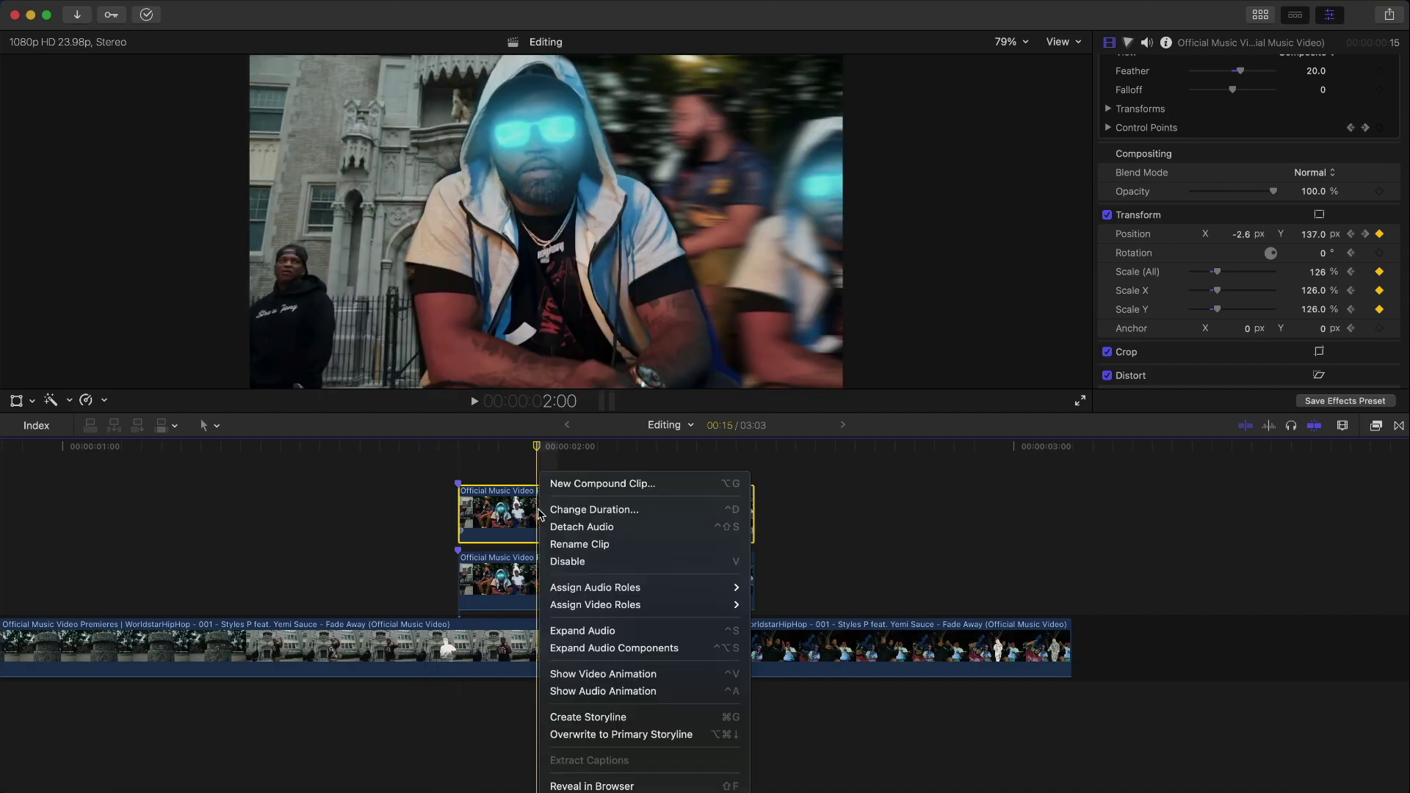
left_click(588, 674)
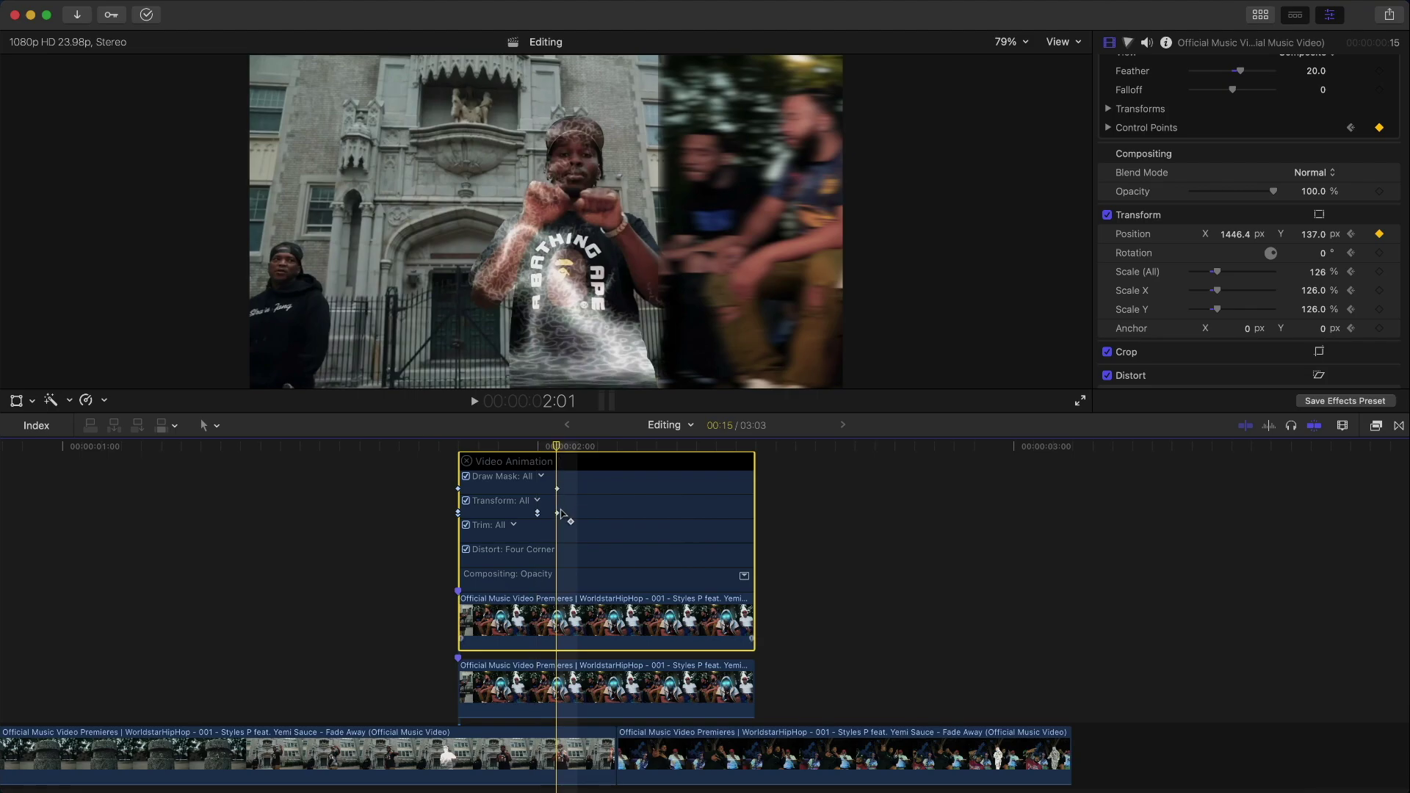
left_click(559, 513)
left_click_drag(636, 513, 677, 512)
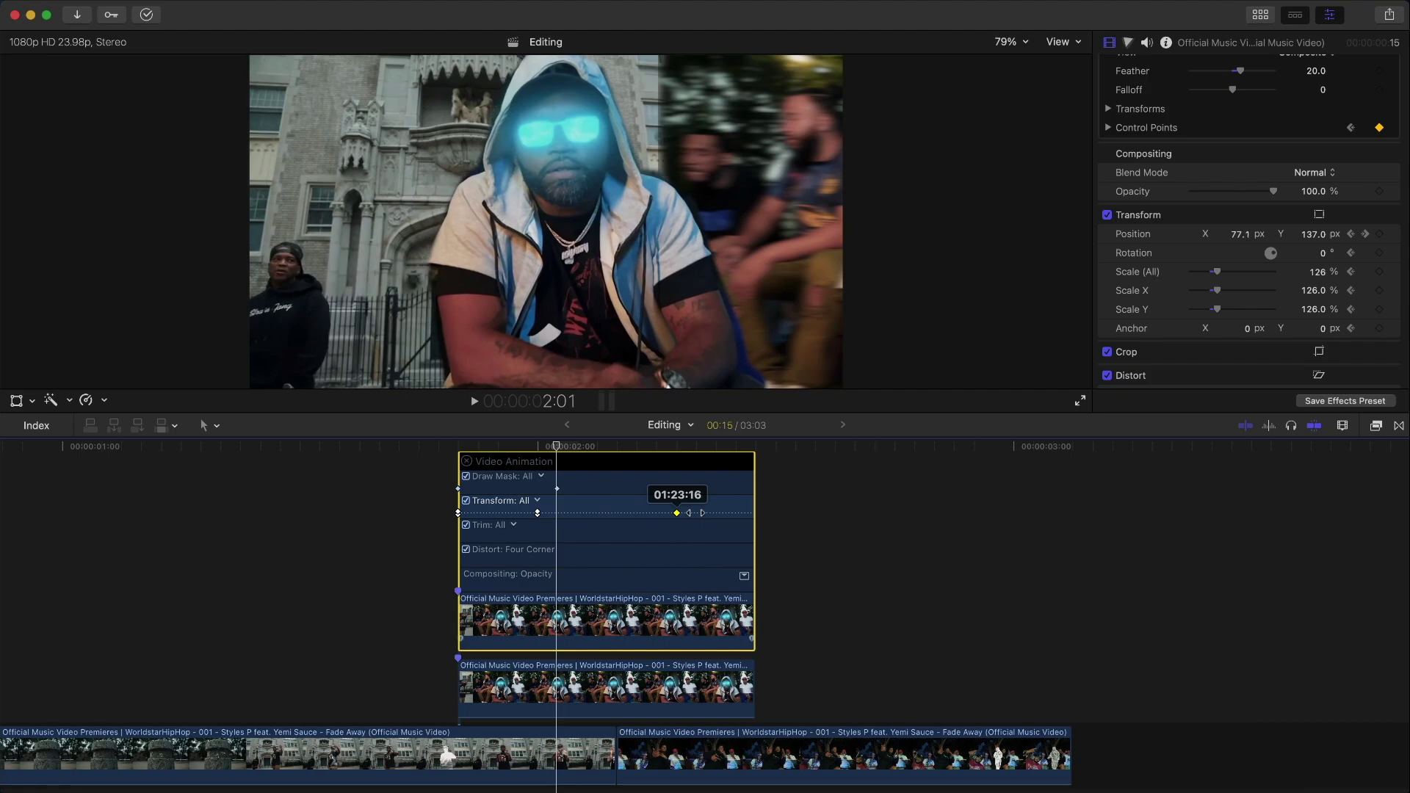
left_click_drag(557, 446, 614, 446)
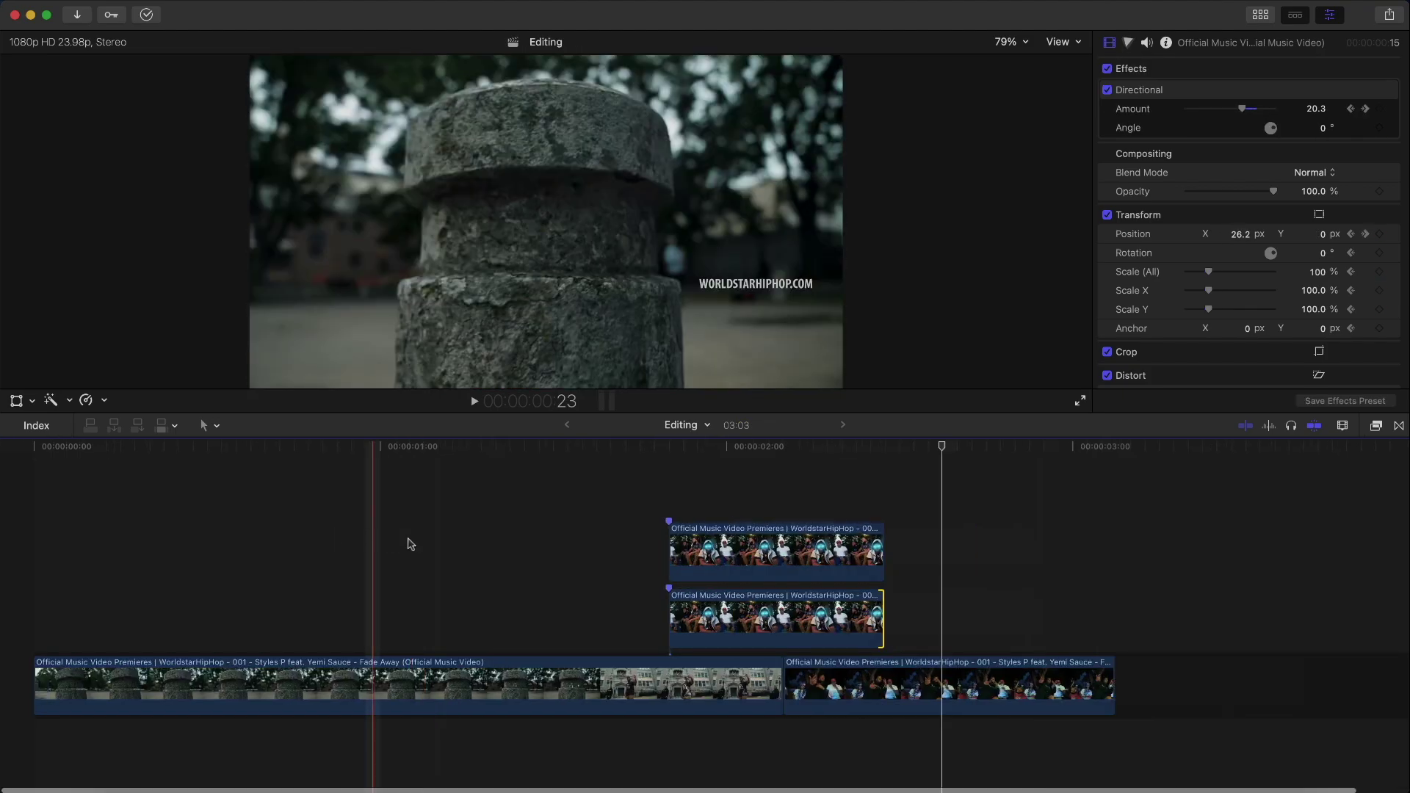
key("space")
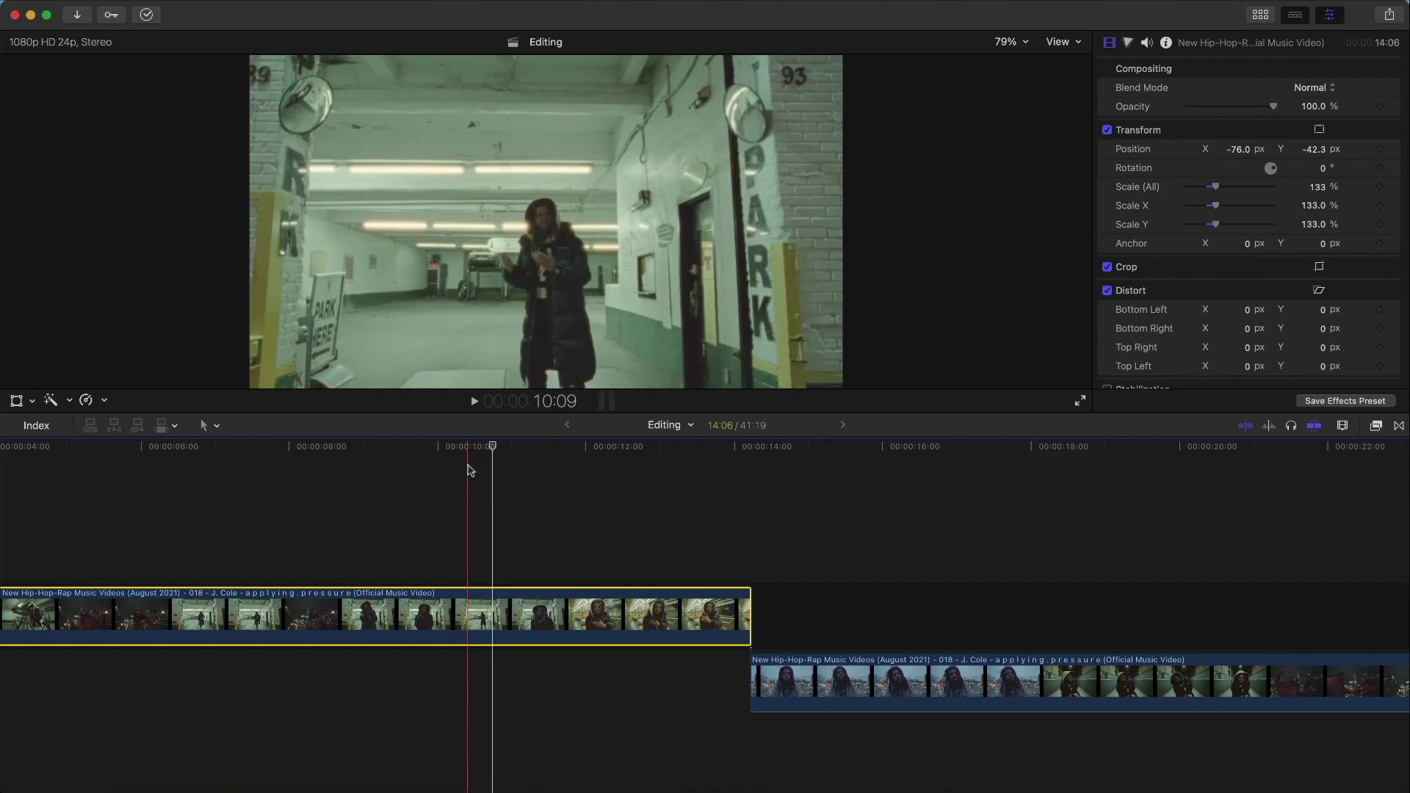
In the 24p project, review playback across the cut from the subway shot to the city shot and park the playhead at 12:06.
left_click_drag(514, 446, 423, 474)
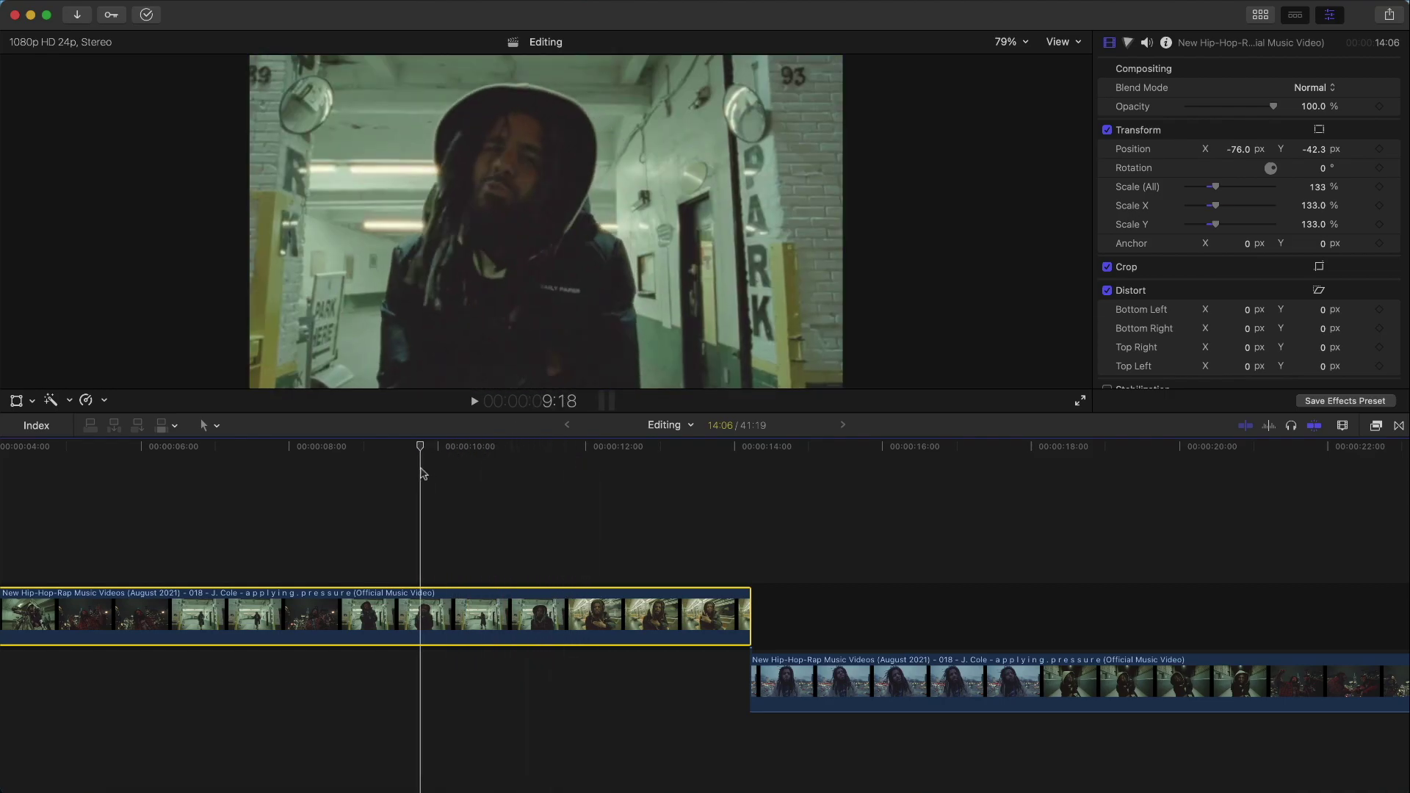
key("space")
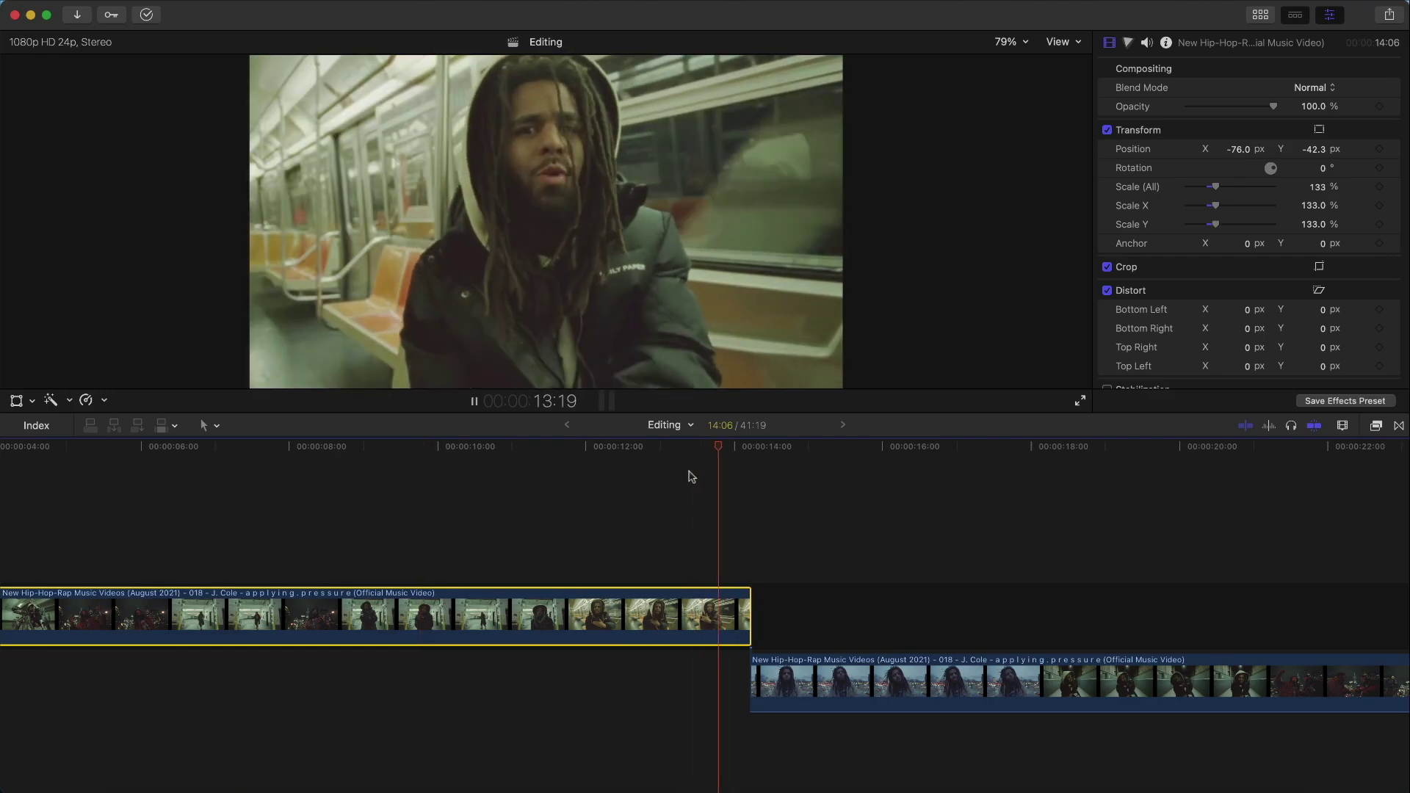
key("space")
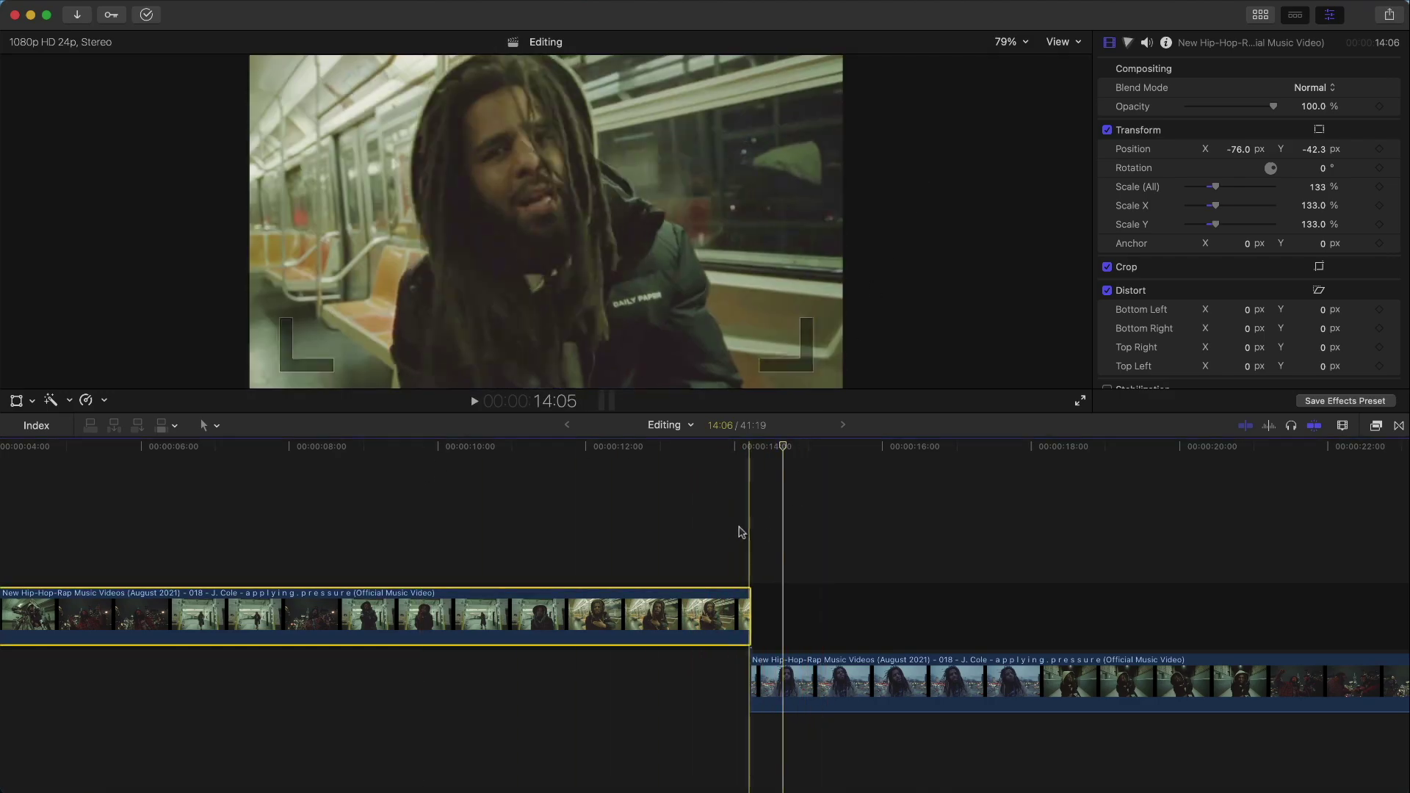
key("space")
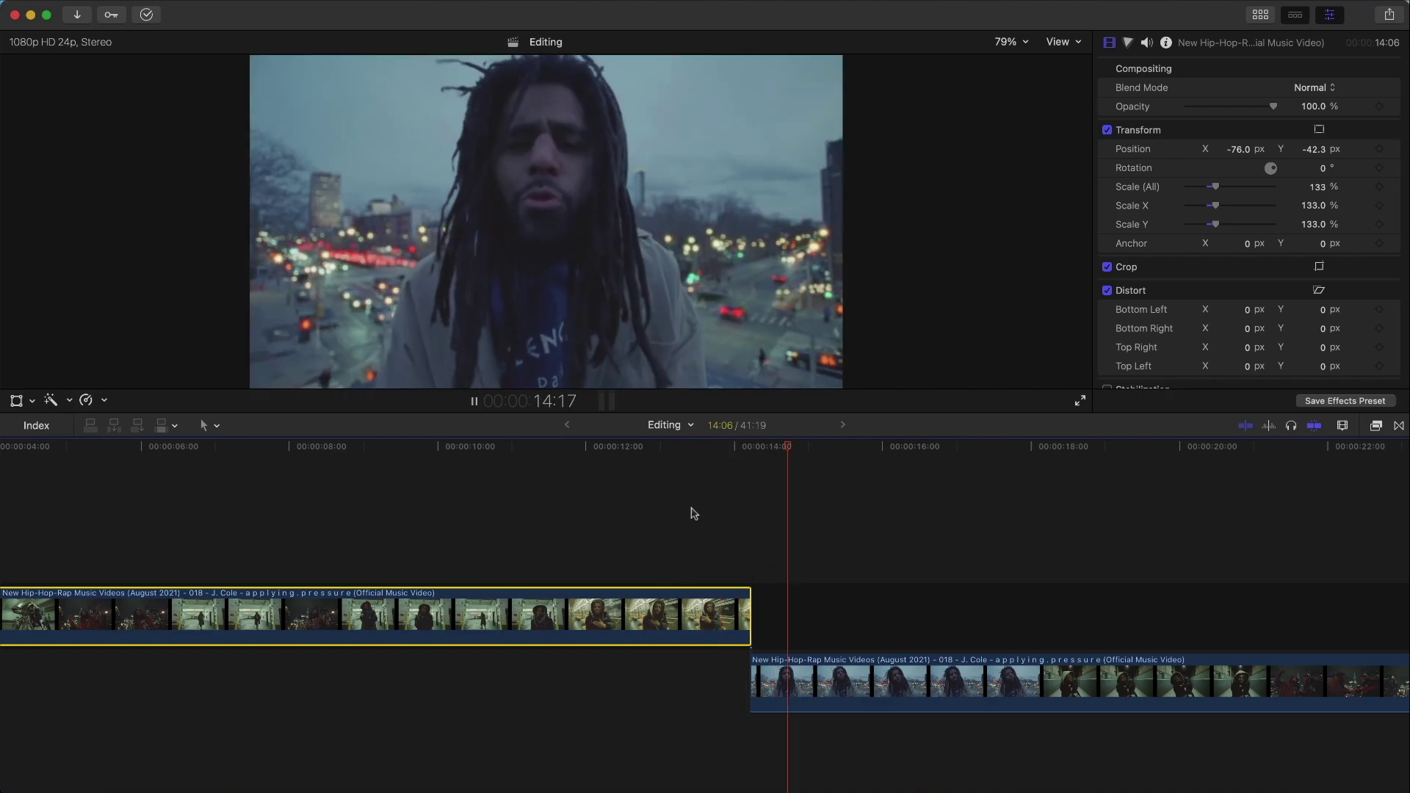
key("space")
key("space")
key("space")
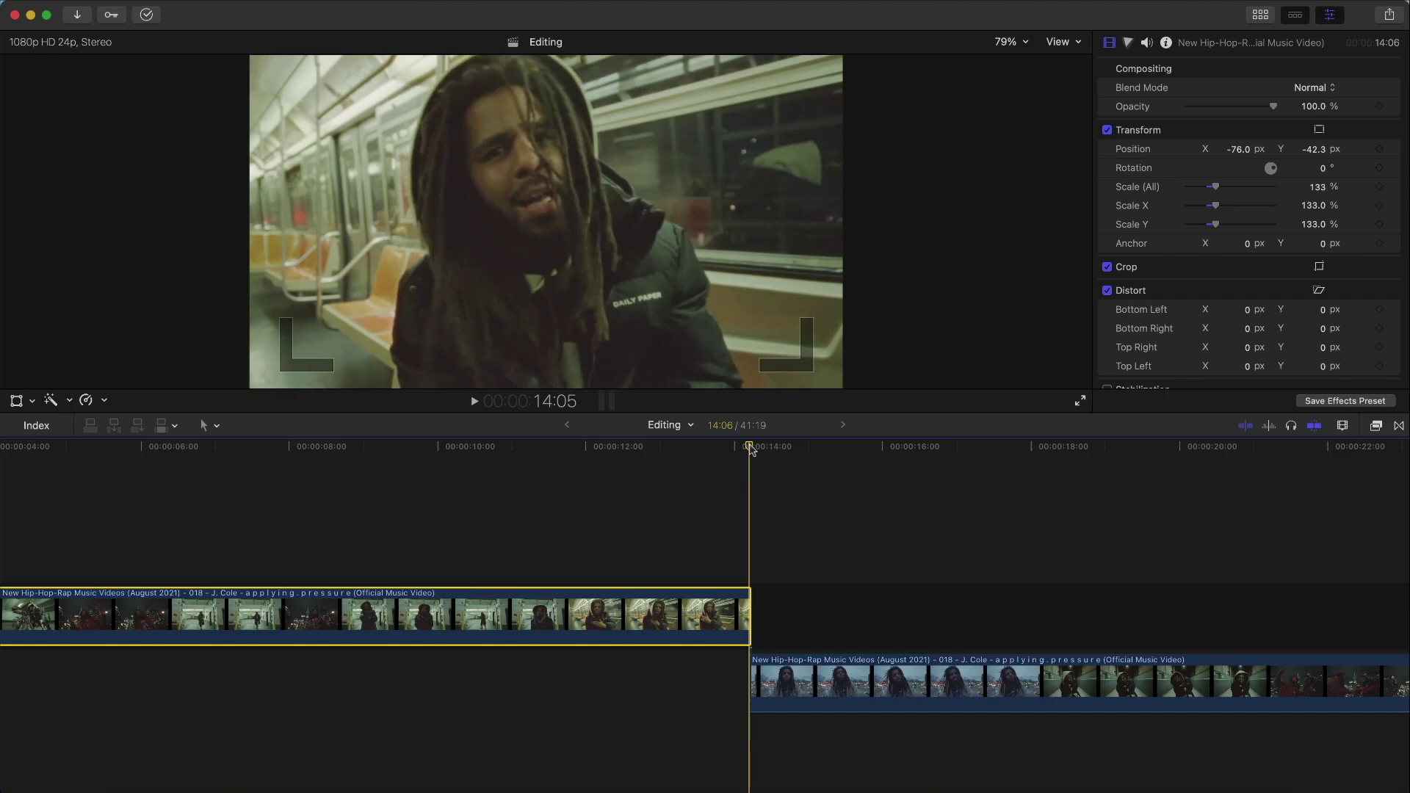
left_click_drag(754, 448, 604, 448)
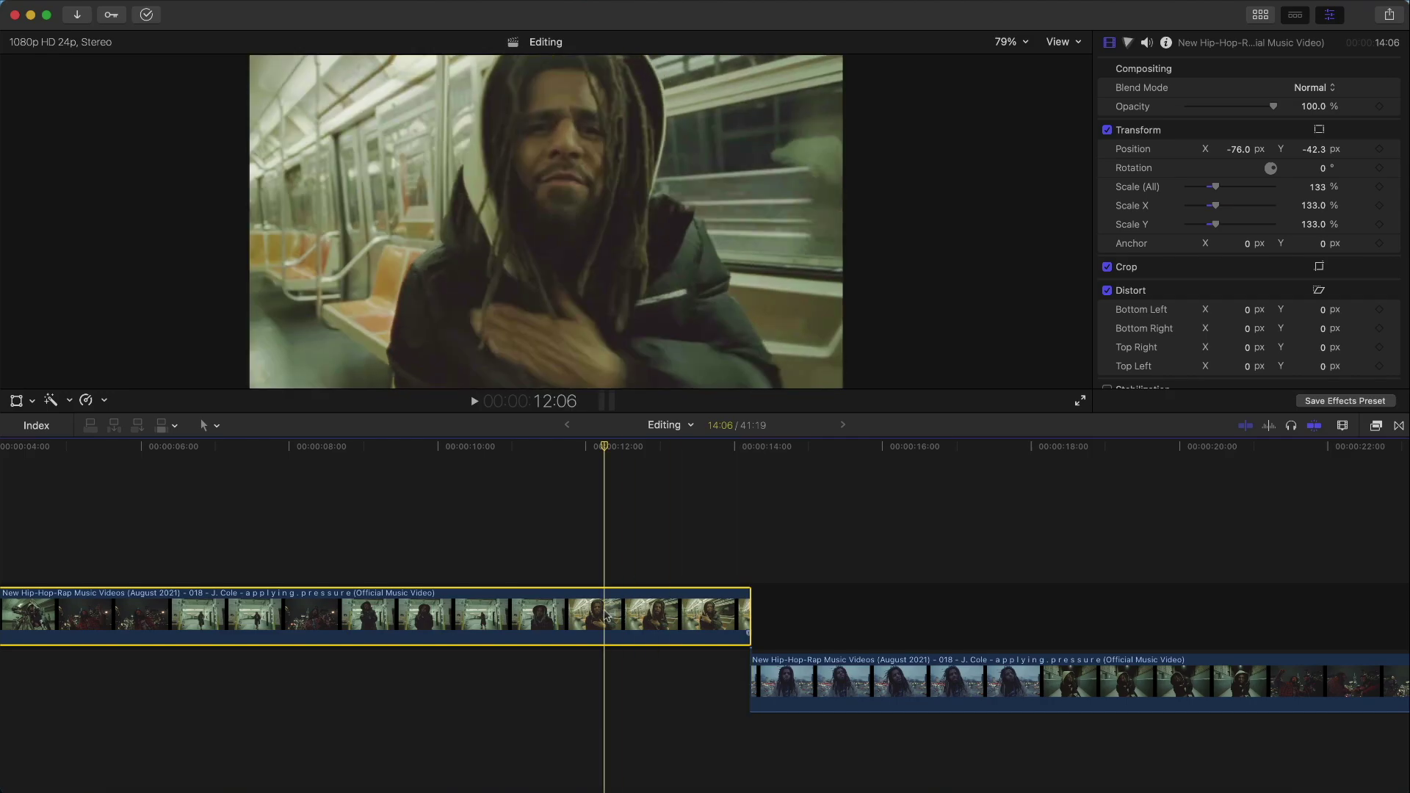
Place the city clip directly after the subway clip in the primary storyline and blade the subway clip at 1:16.
key("super+minus")
left_click_drag(680, 686, 682, 628)
left_click(297, 617)
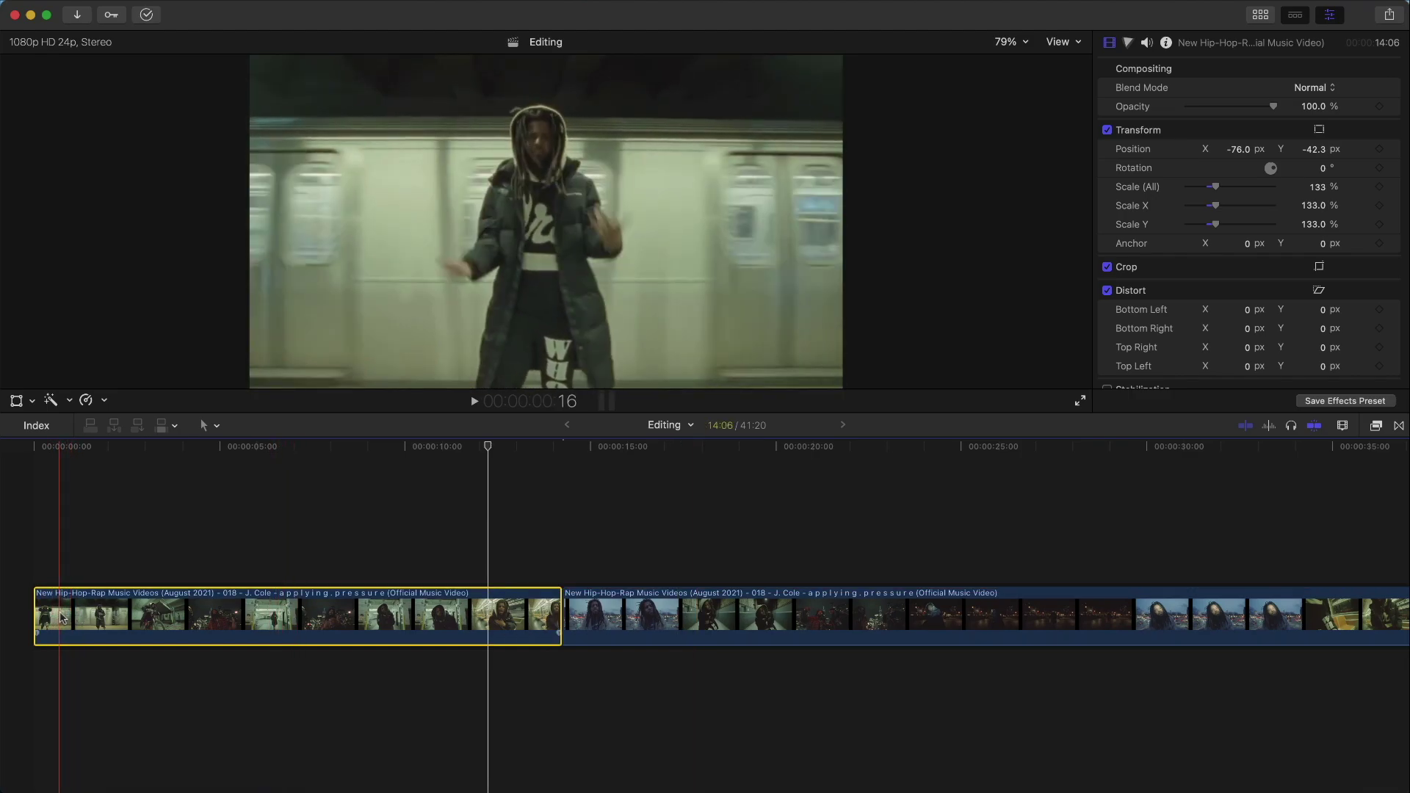
key("super+equal")
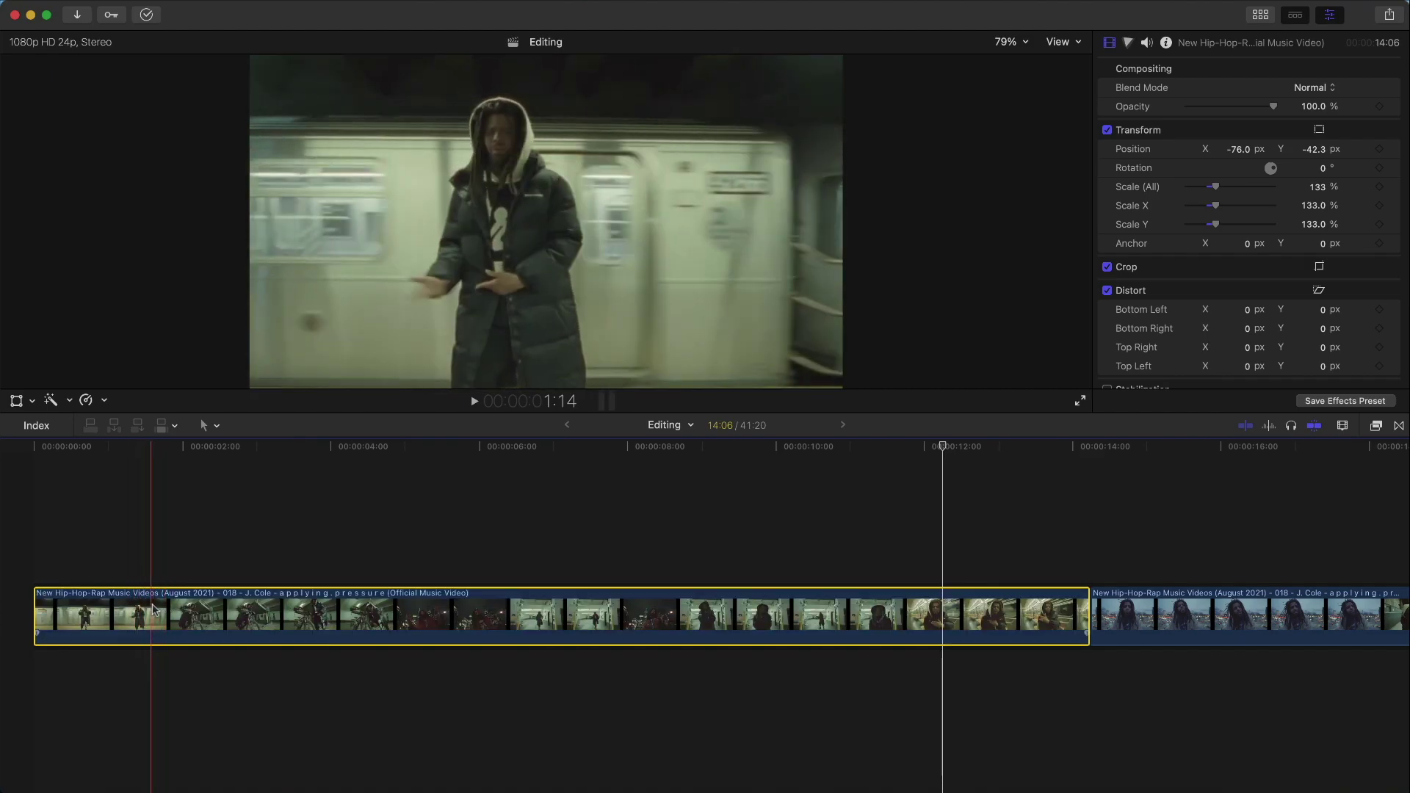
key("super+b")
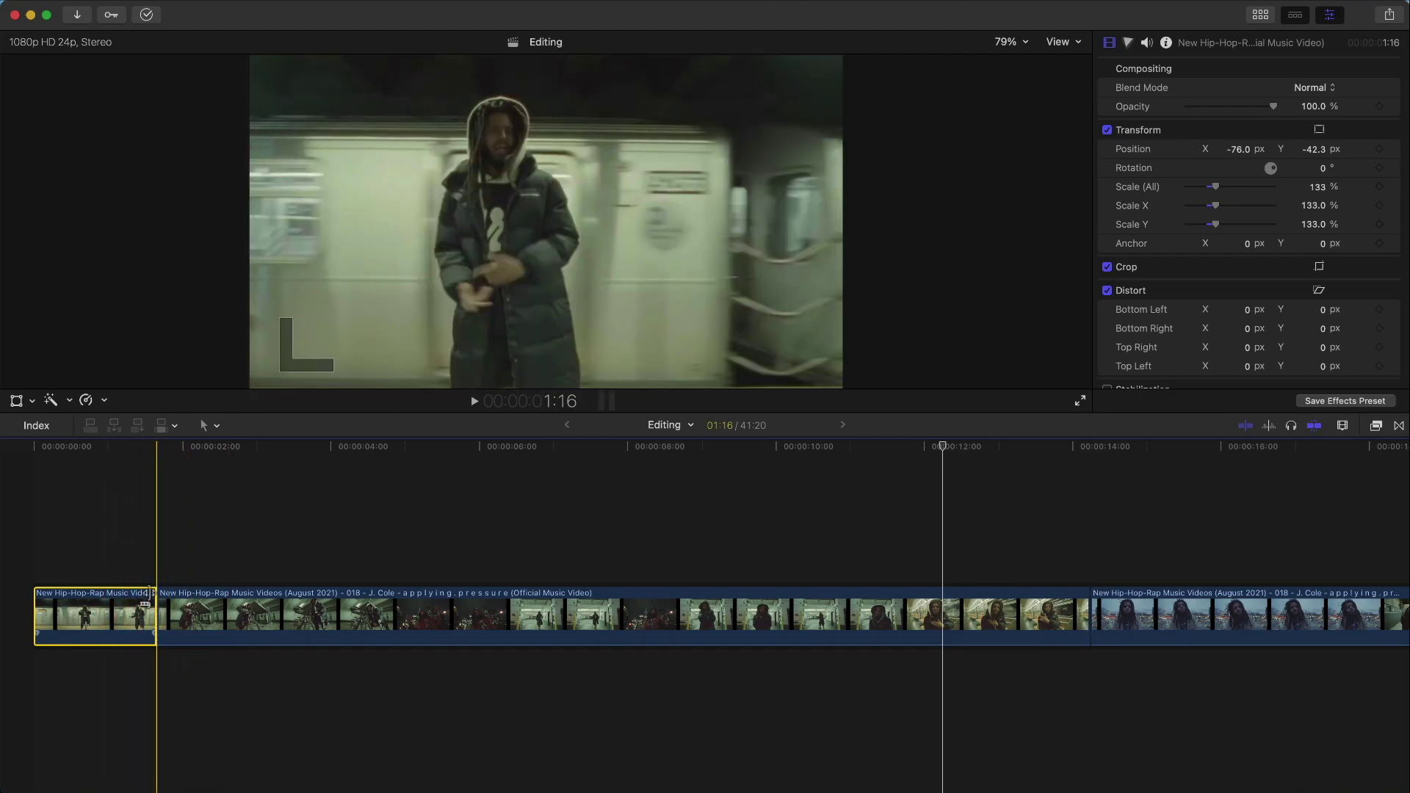
Split the second clip at 30:20 in the corridor shot and remove all footage between there and the 1:16 cut.
key("super+minus")
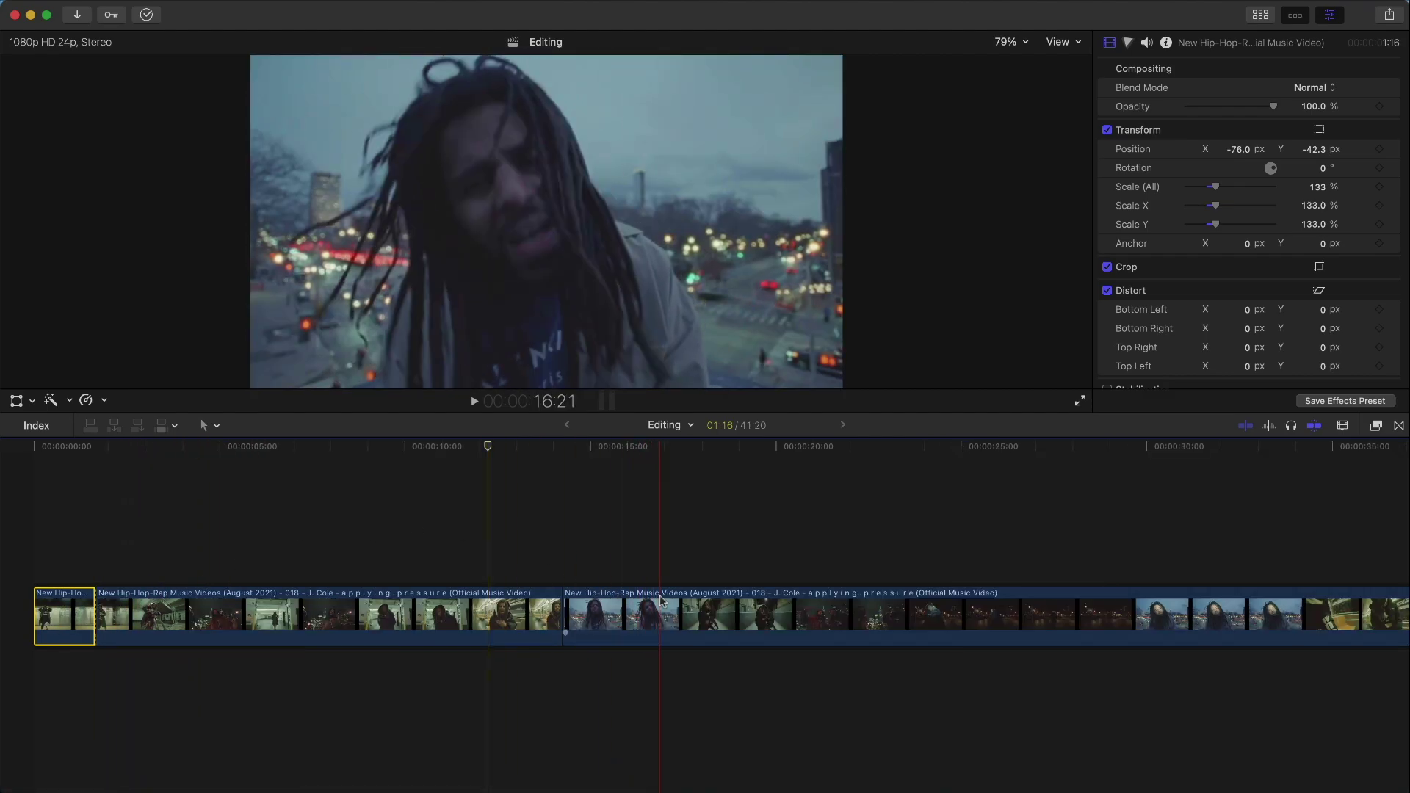
key("super+minus")
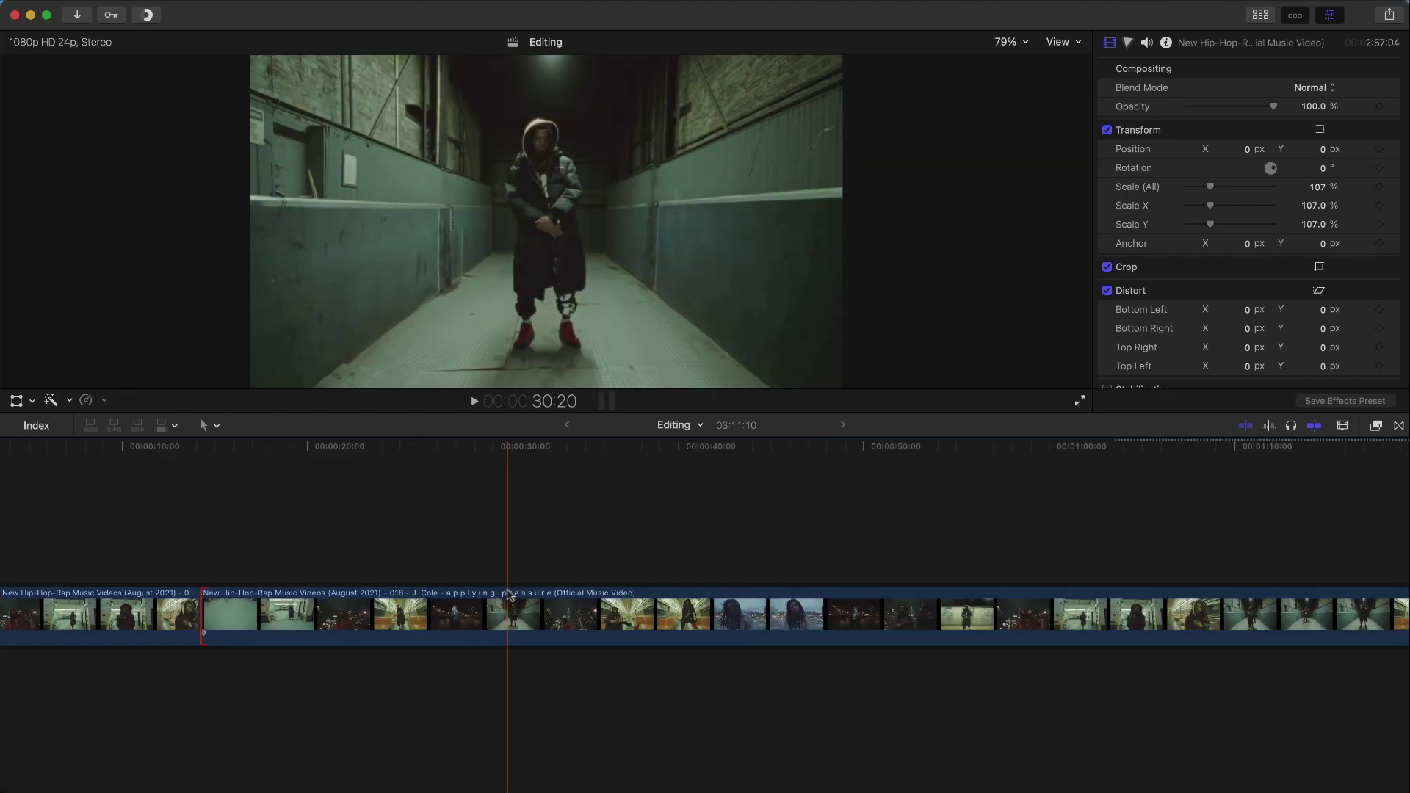
key("super+b")
key("super+equal")
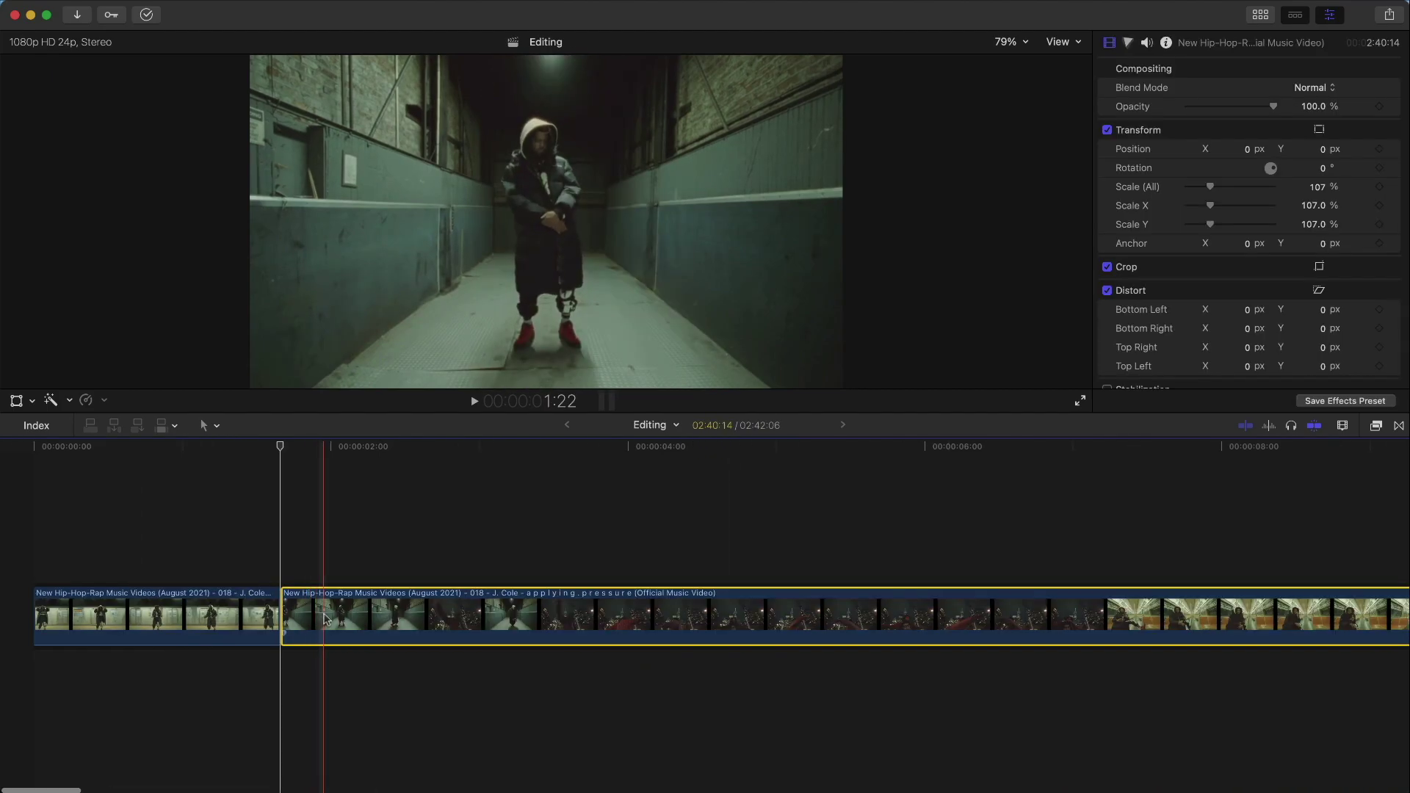
Lift the corridor clip above the first subway shot so it starts at 0:17, and toggle its visibility to compare the framing.
left_click_drag(325, 620, 185, 553)
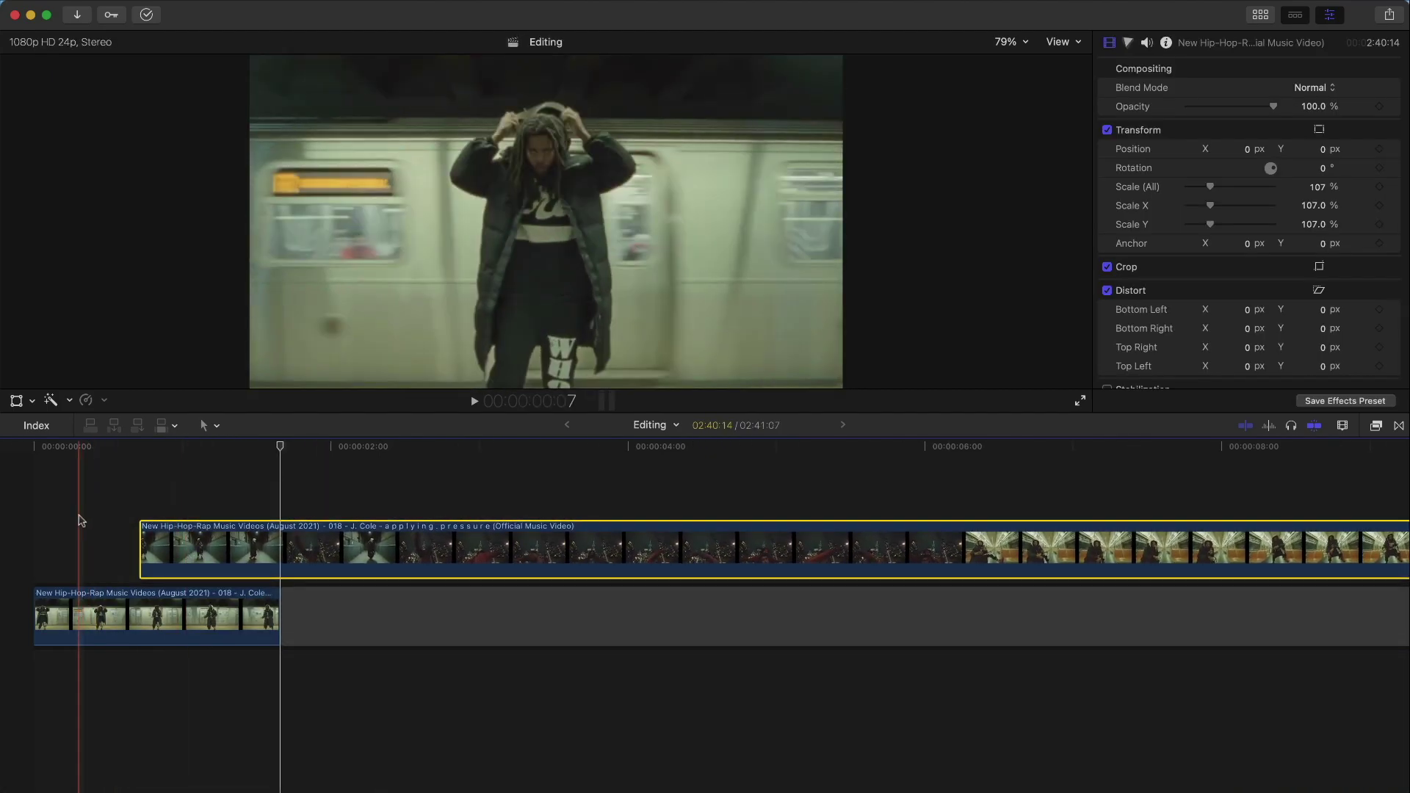
key("super+z")
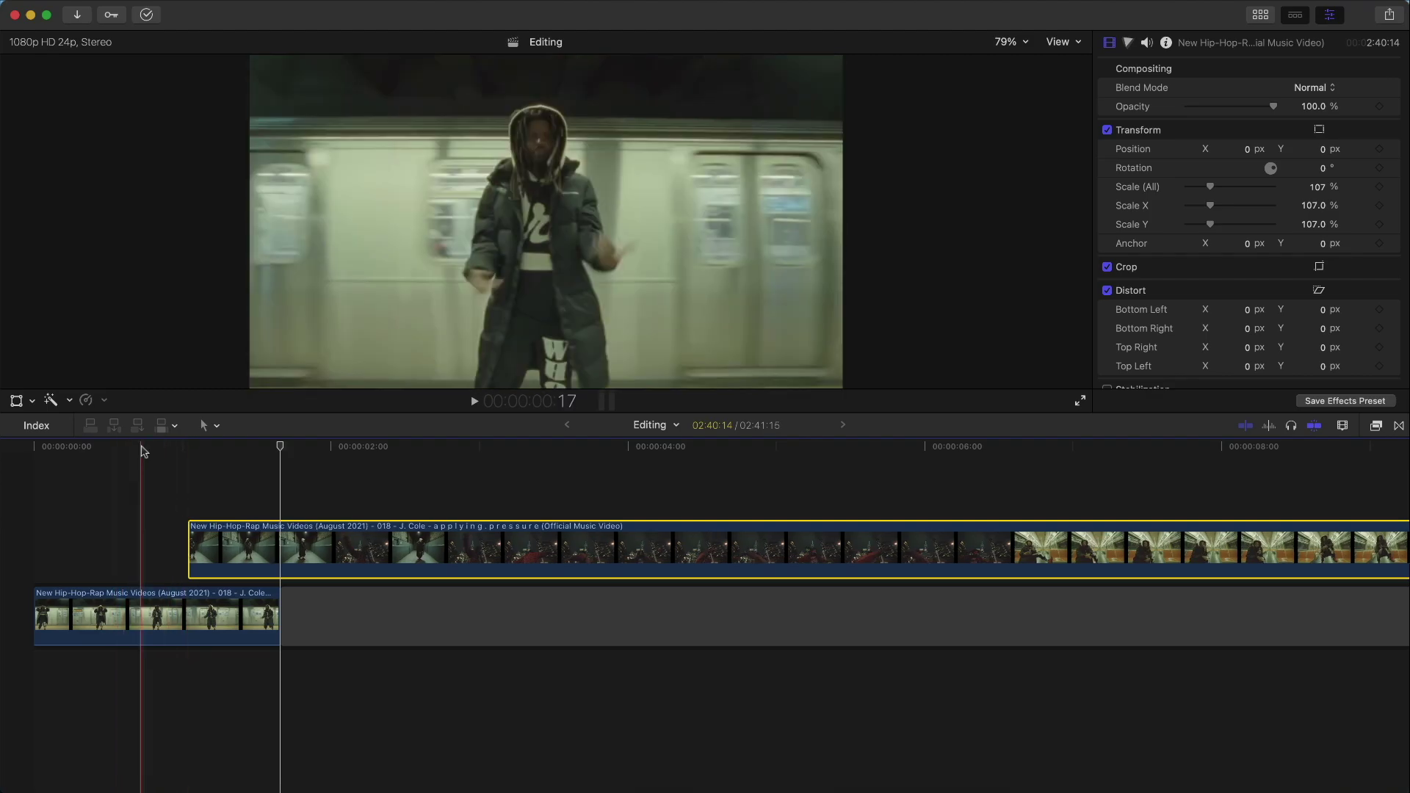
left_click_drag(192, 544, 140, 542)
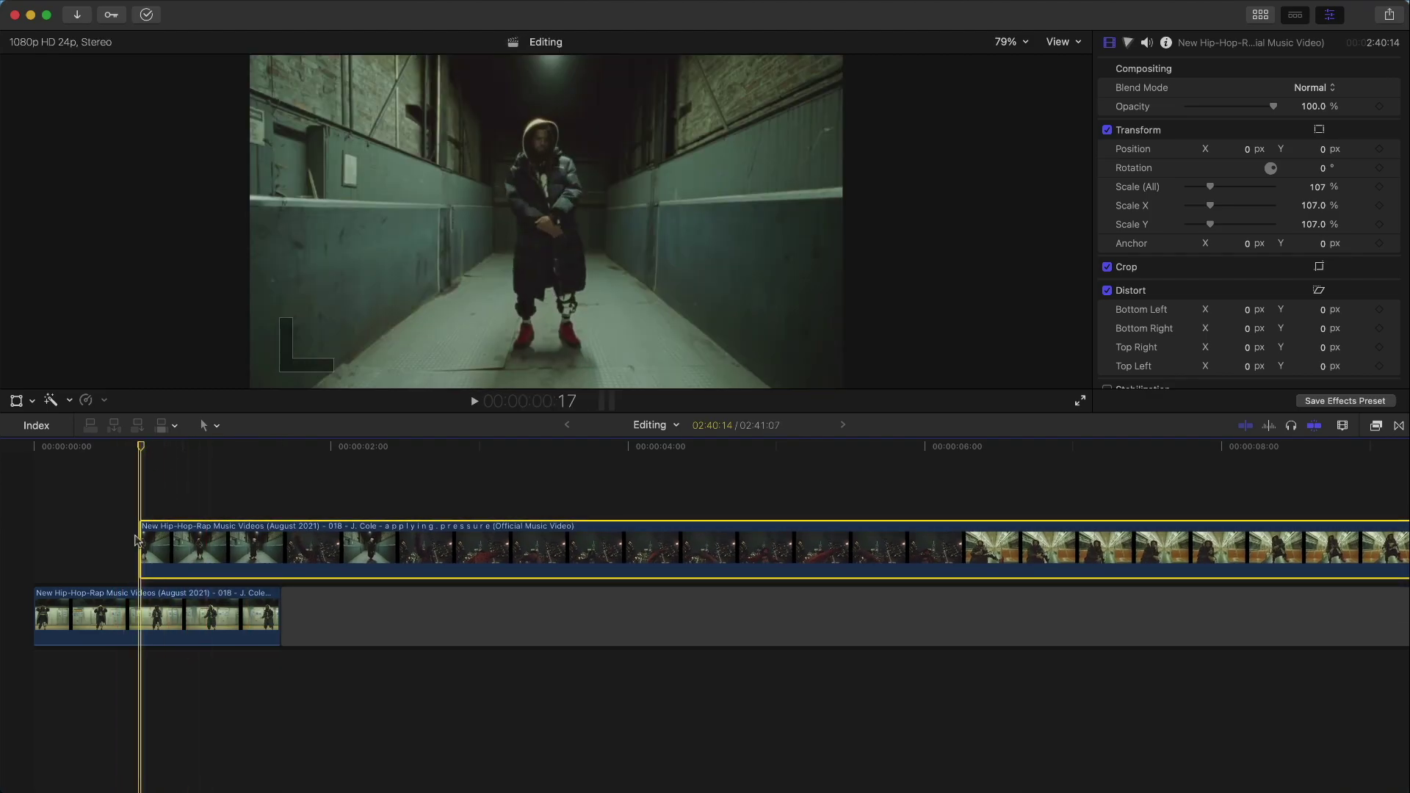
key("super+equal")
key("v")
key("v")
Fade the corridor clip to 53.62% opacity and align the man with Scale 181% and Position X 1.4, Y -174.5 px.
left_click_drag(1271, 109, 1237, 115)
left_click(21, 403)
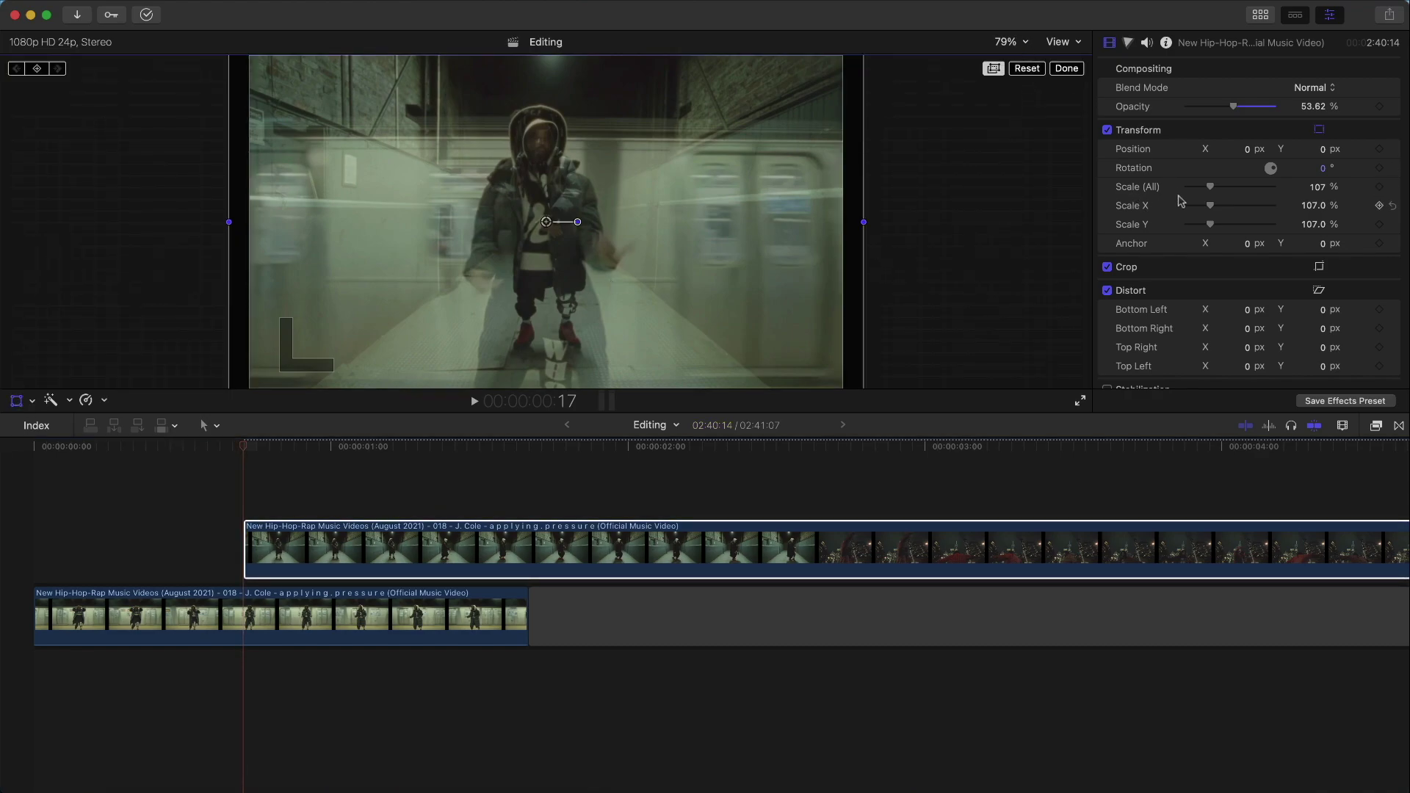
left_click_drag(1208, 186, 1225, 189)
left_click_drag(659, 166, 605, 166)
left_click(1065, 69)
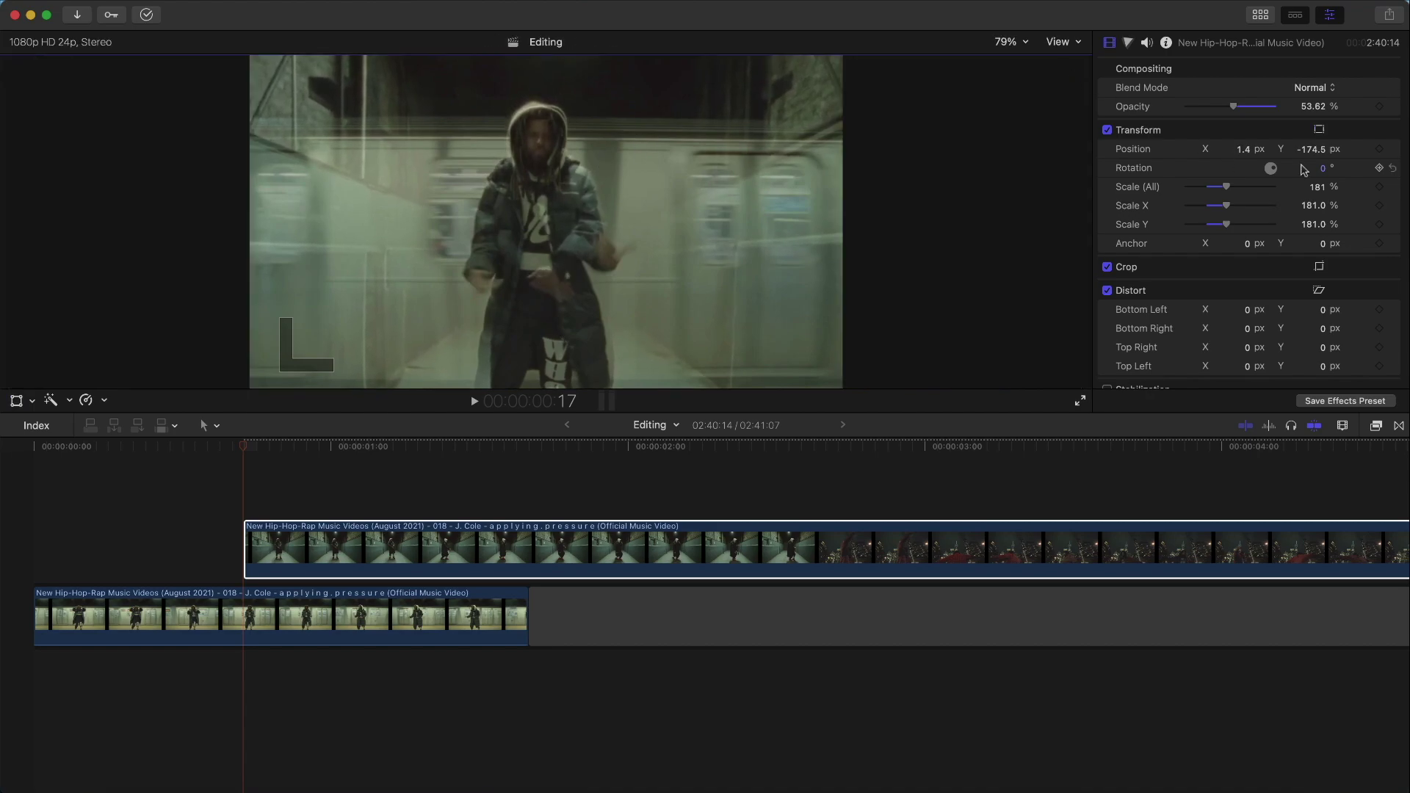
Restore the corridor clip's opacity to 100% and play back the match cut from the subway platform.
key("space")
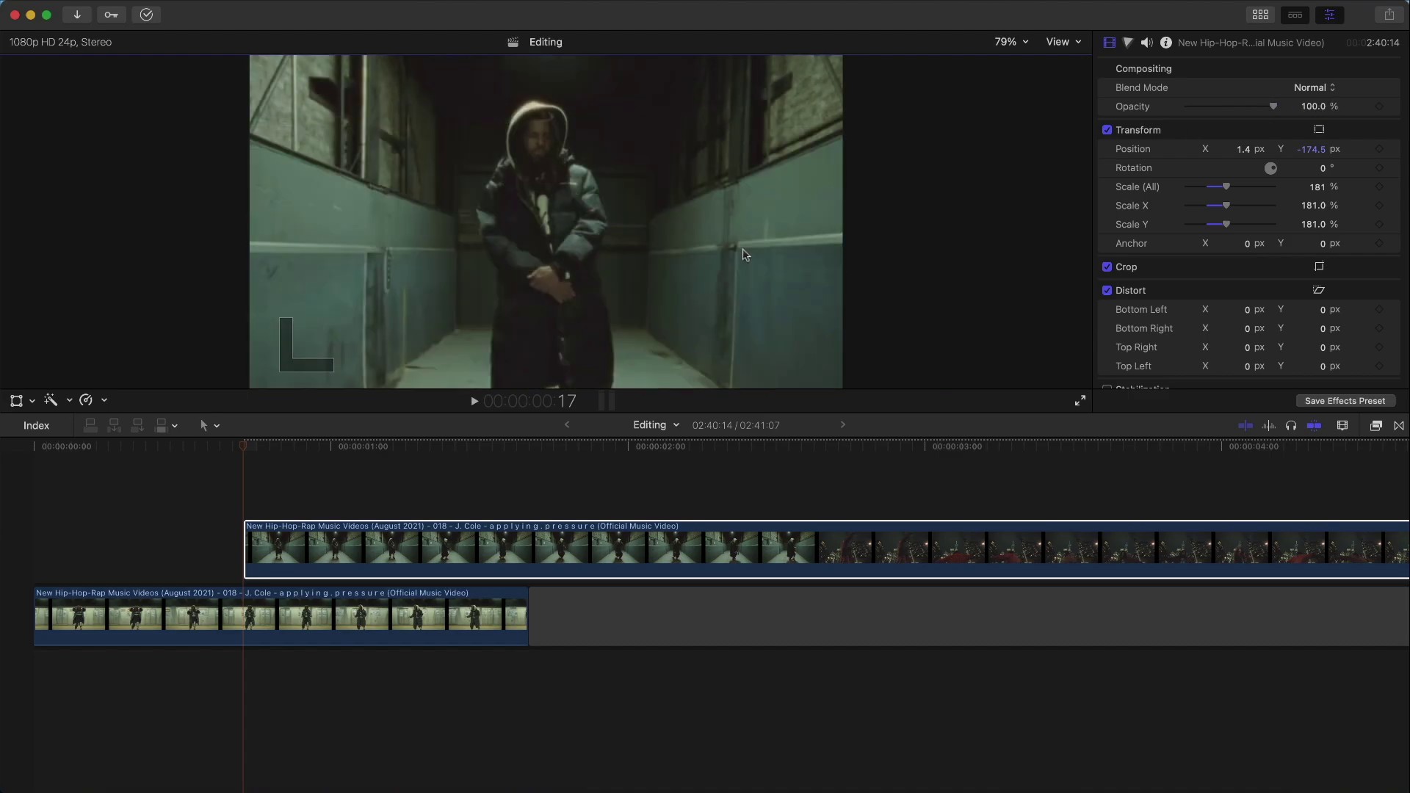
left_click(153, 503)
key("space")
key("space")
key("space")
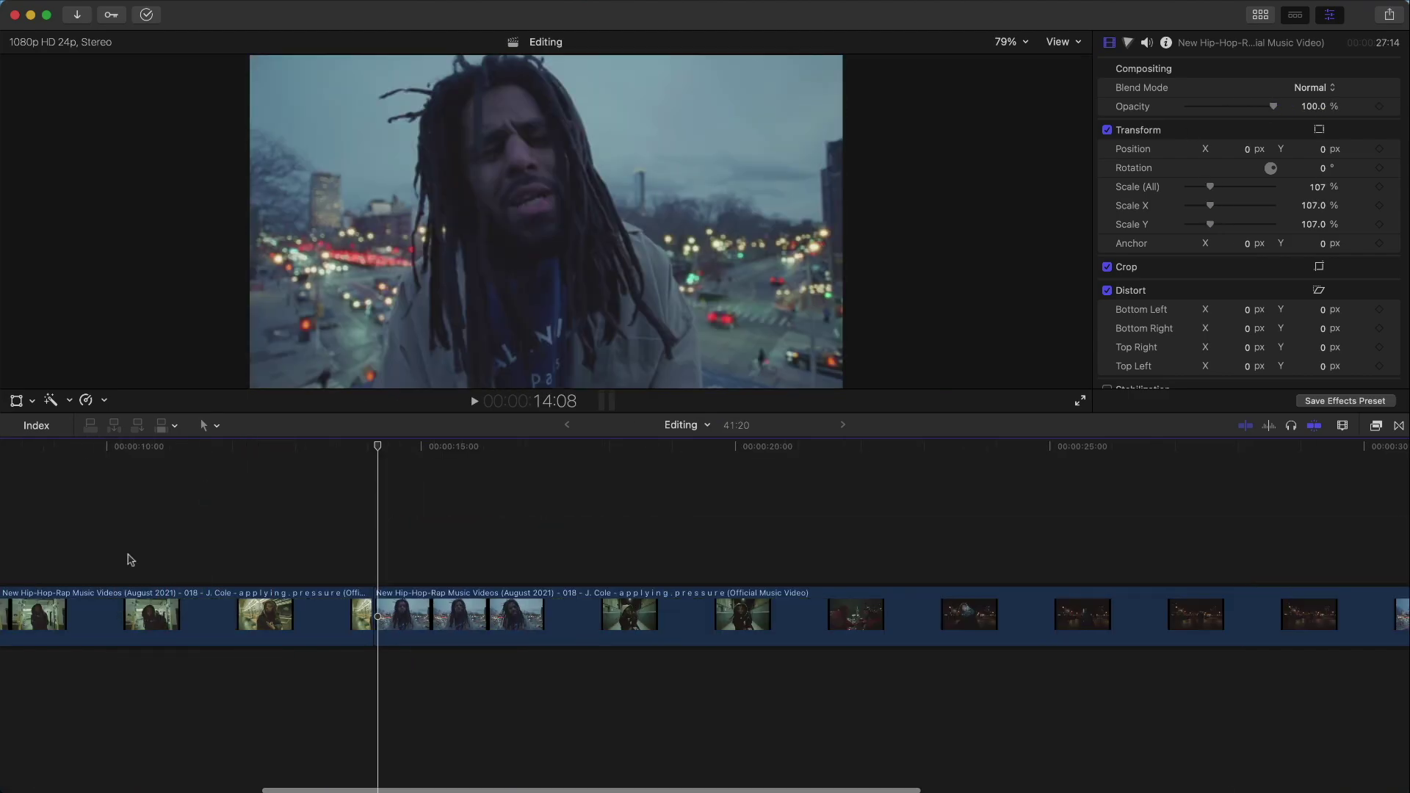
Extend the end of the subway clip to about 16:11 and blade it at 14:05.
left_click(371, 592)
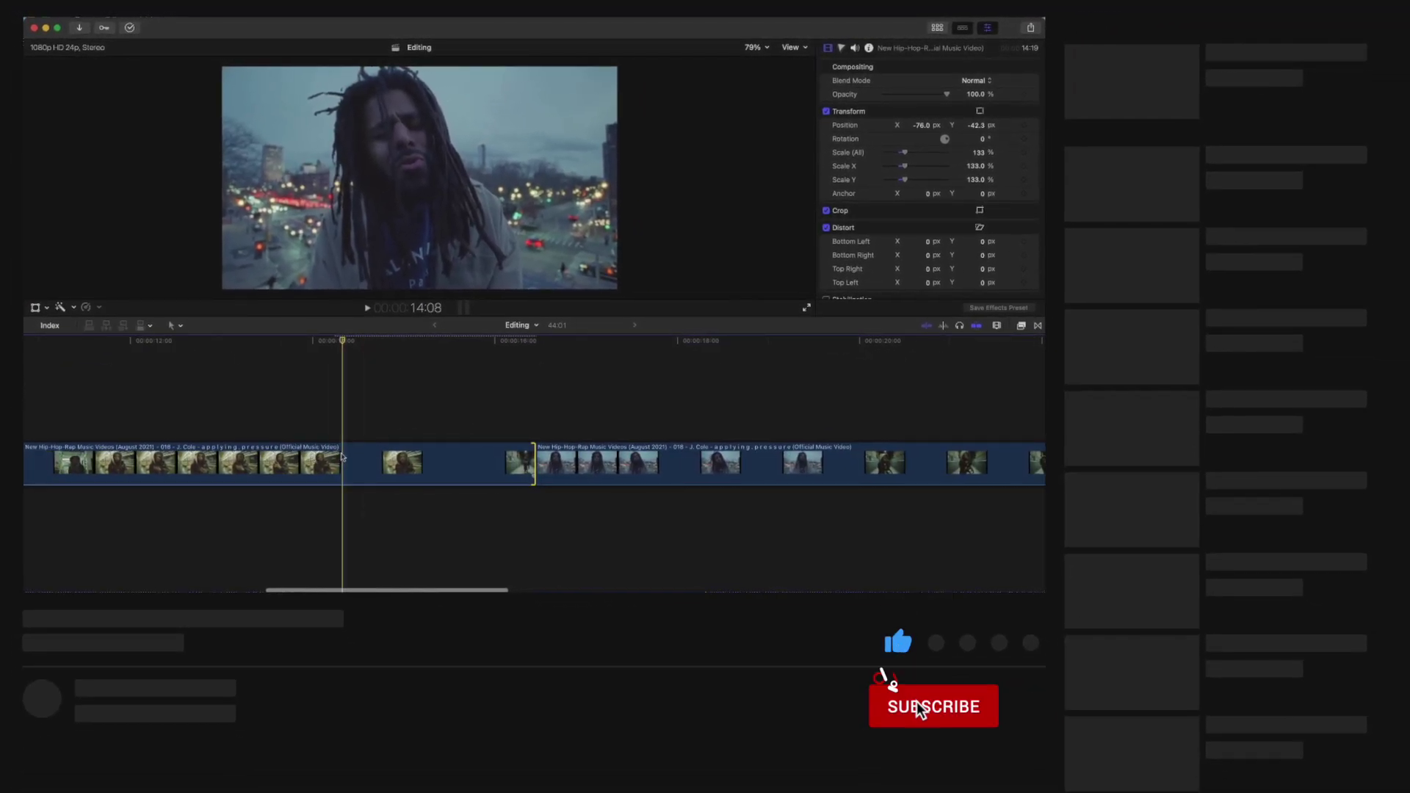
left_click(316, 459)
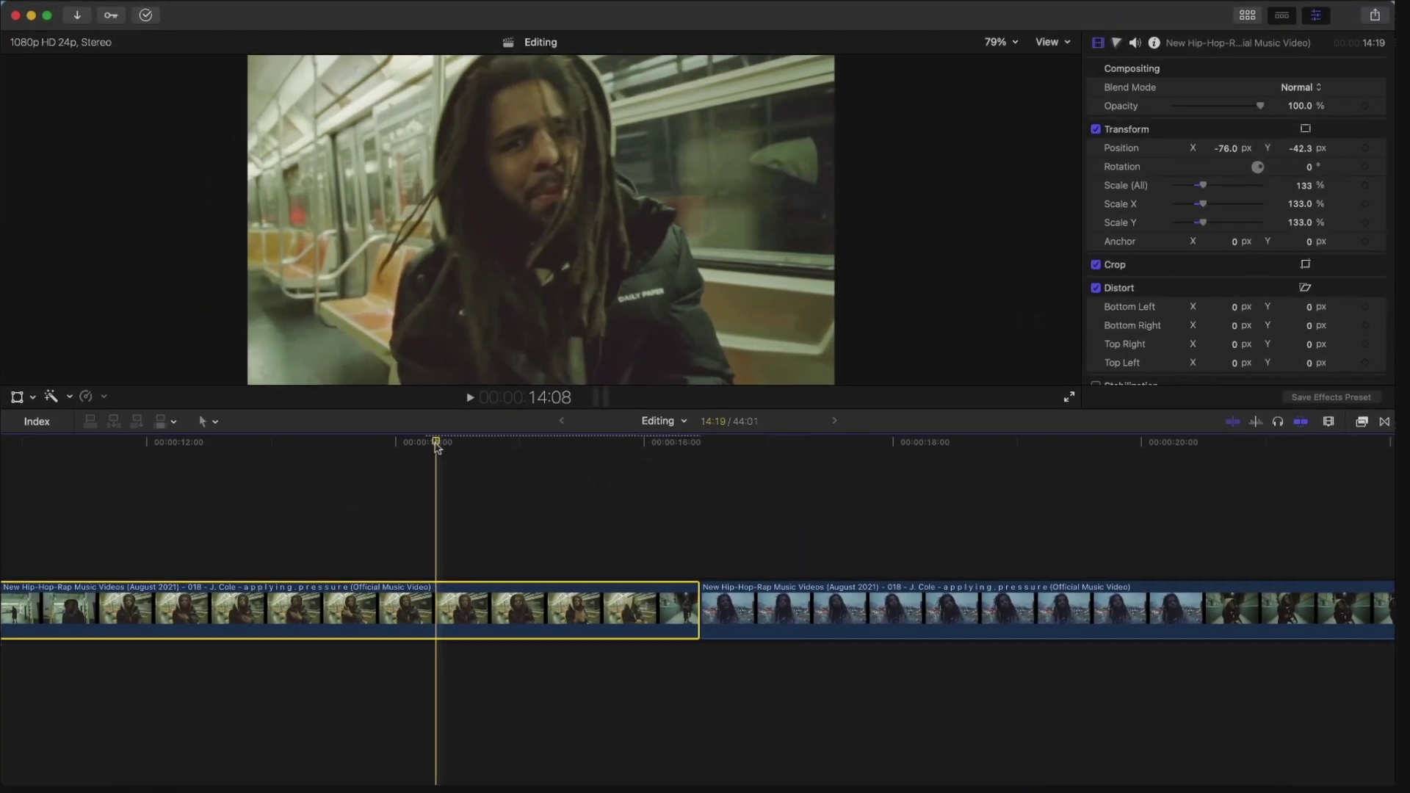
left_click_drag(346, 342, 334, 343)
left_click_drag(430, 449, 798, 450)
key("super+b")
Delete the leftover subway piece between the 14:05 cut and the city clip, and play across the new cut.
left_click(791, 628)
key("v")
key("v")
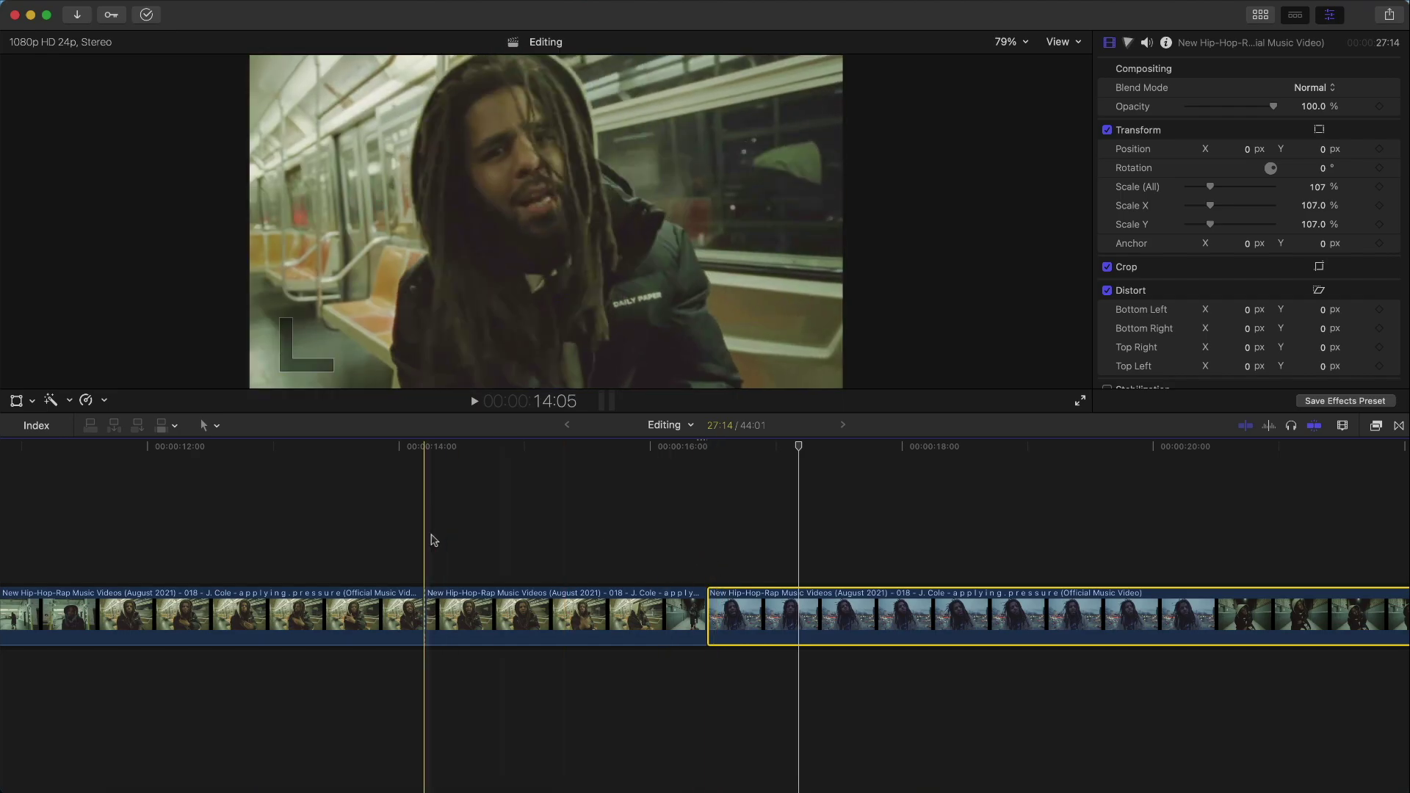
left_click(565, 626)
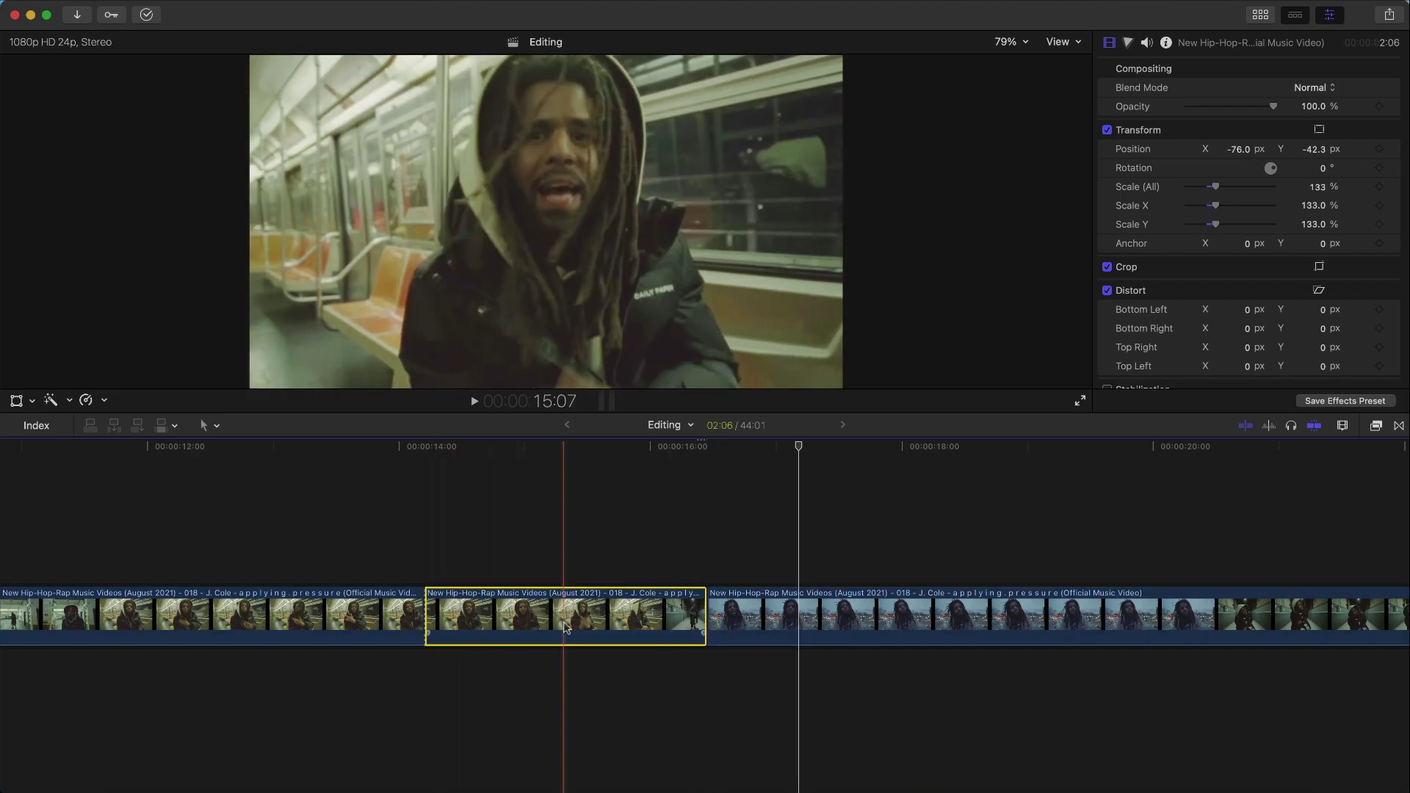
key("Delete")
key("space")
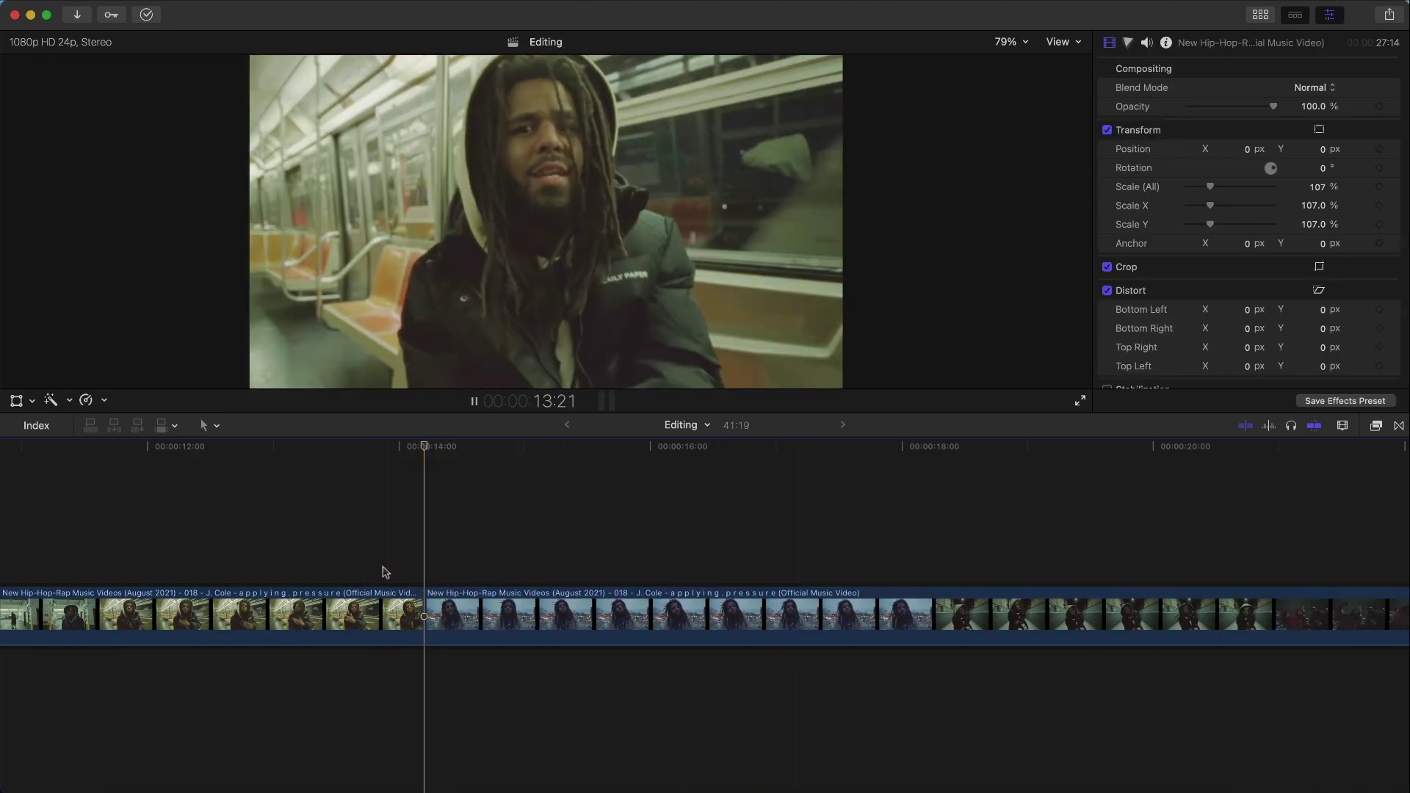
key("space")
Lower the city clip beneath the end of the subway clip so that it starts at 14:03 and overlaps it.
left_click(444, 612)
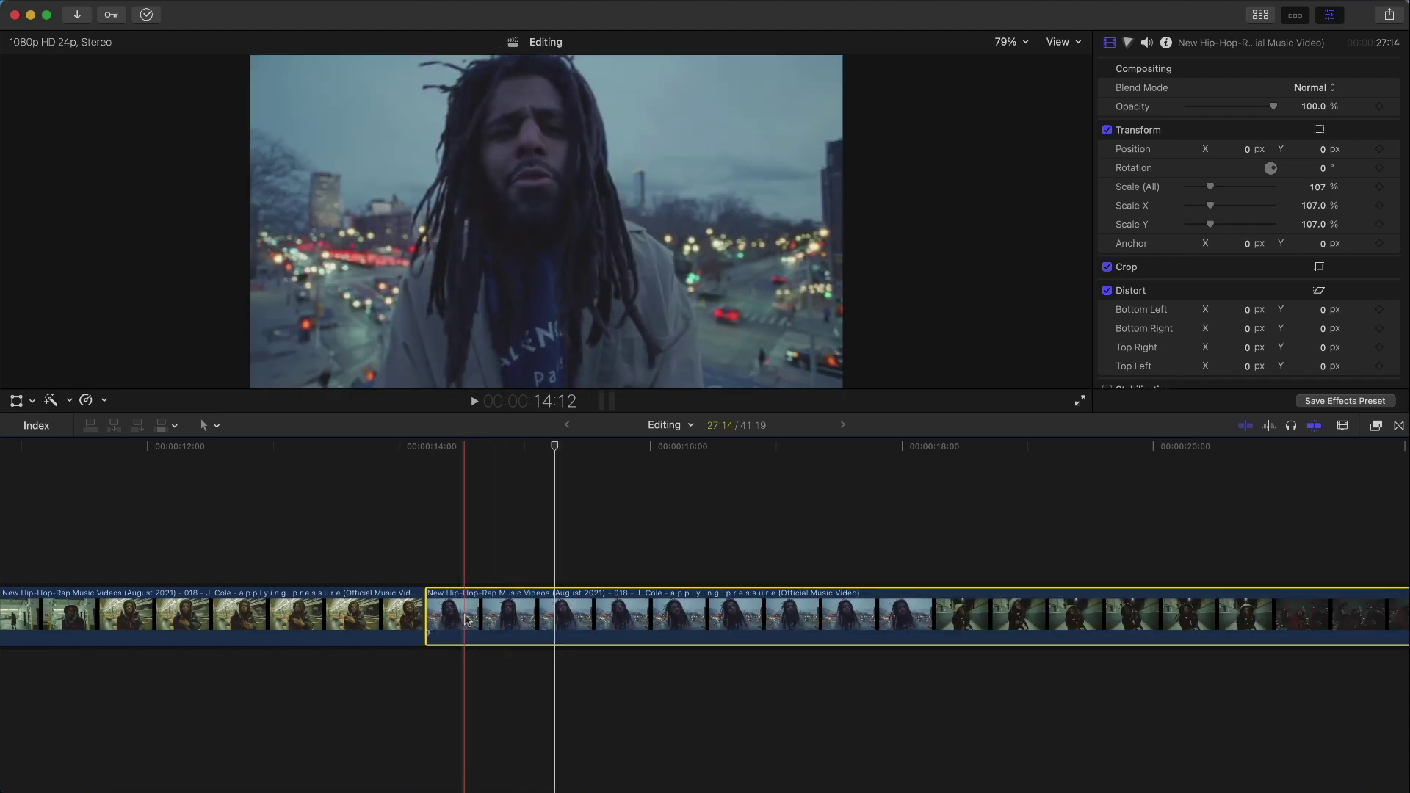
left_click(375, 600)
left_click(461, 611)
left_click_drag(440, 596, 428, 664)
key("super+equal")
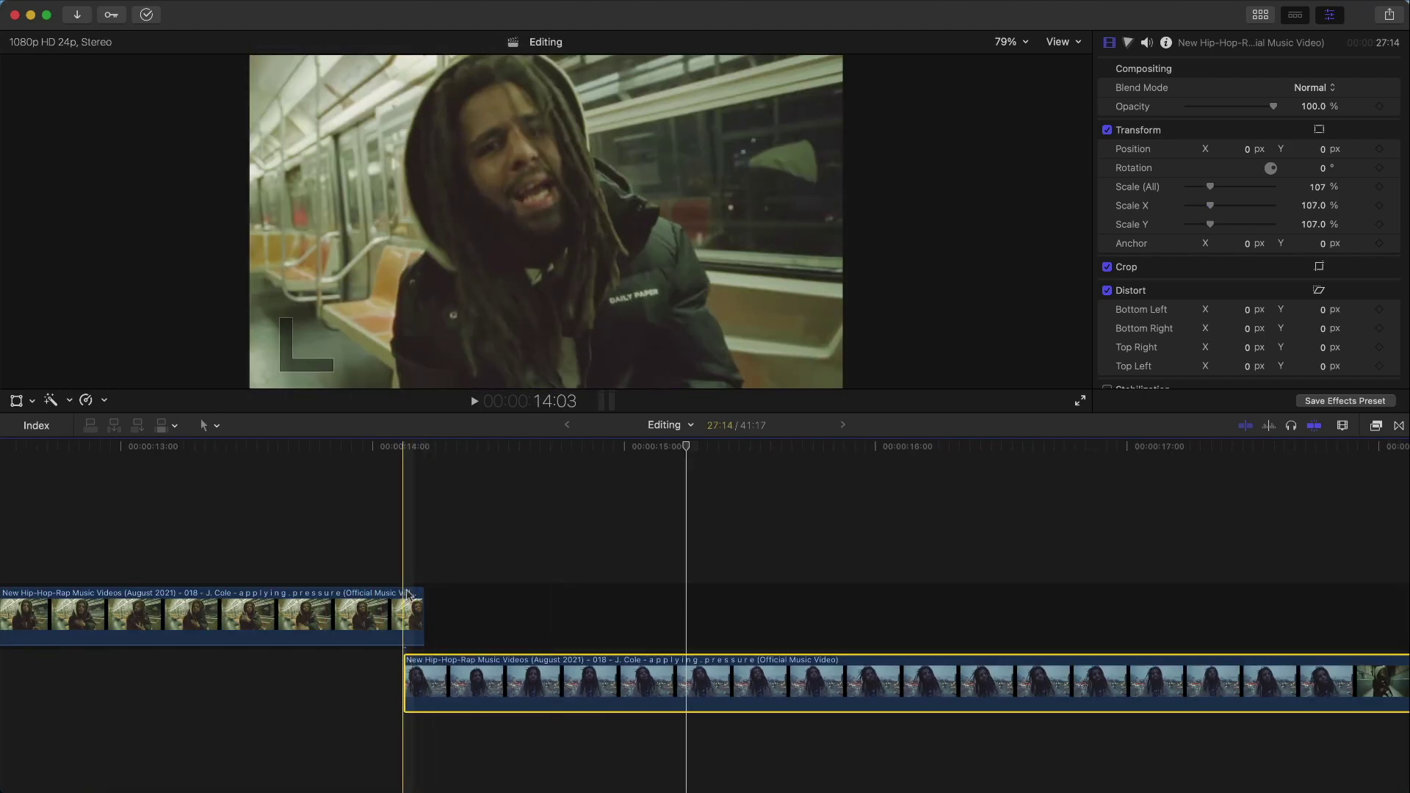
Try aligning the subway clip over the city shot at 40.76% opacity and 103% scale, and reset its Transform.
left_click(410, 617)
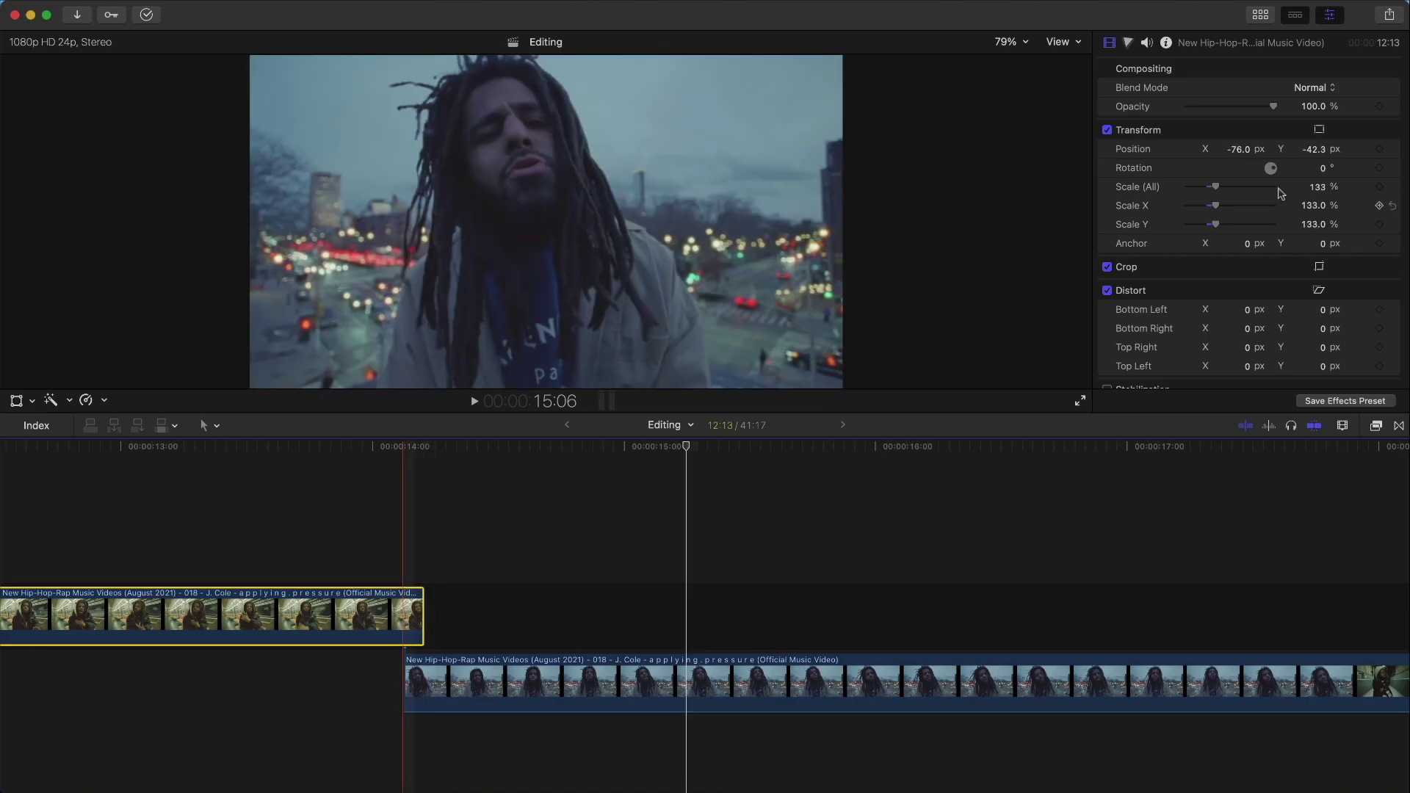
left_click(1242, 108)
left_click_drag(1211, 111, 1222, 111)
key("Up")
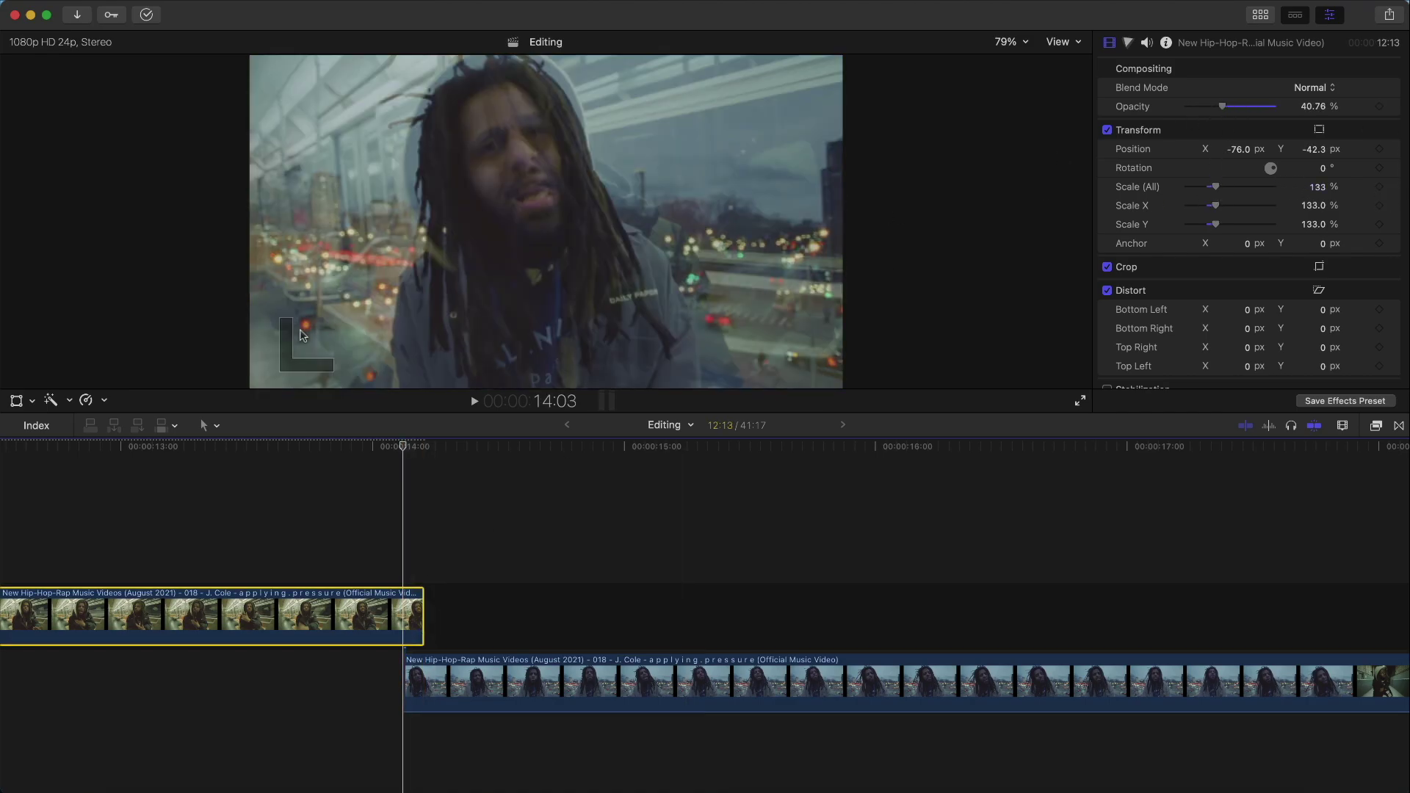
left_click(17, 402)
left_click_drag(1223, 187, 1216, 188)
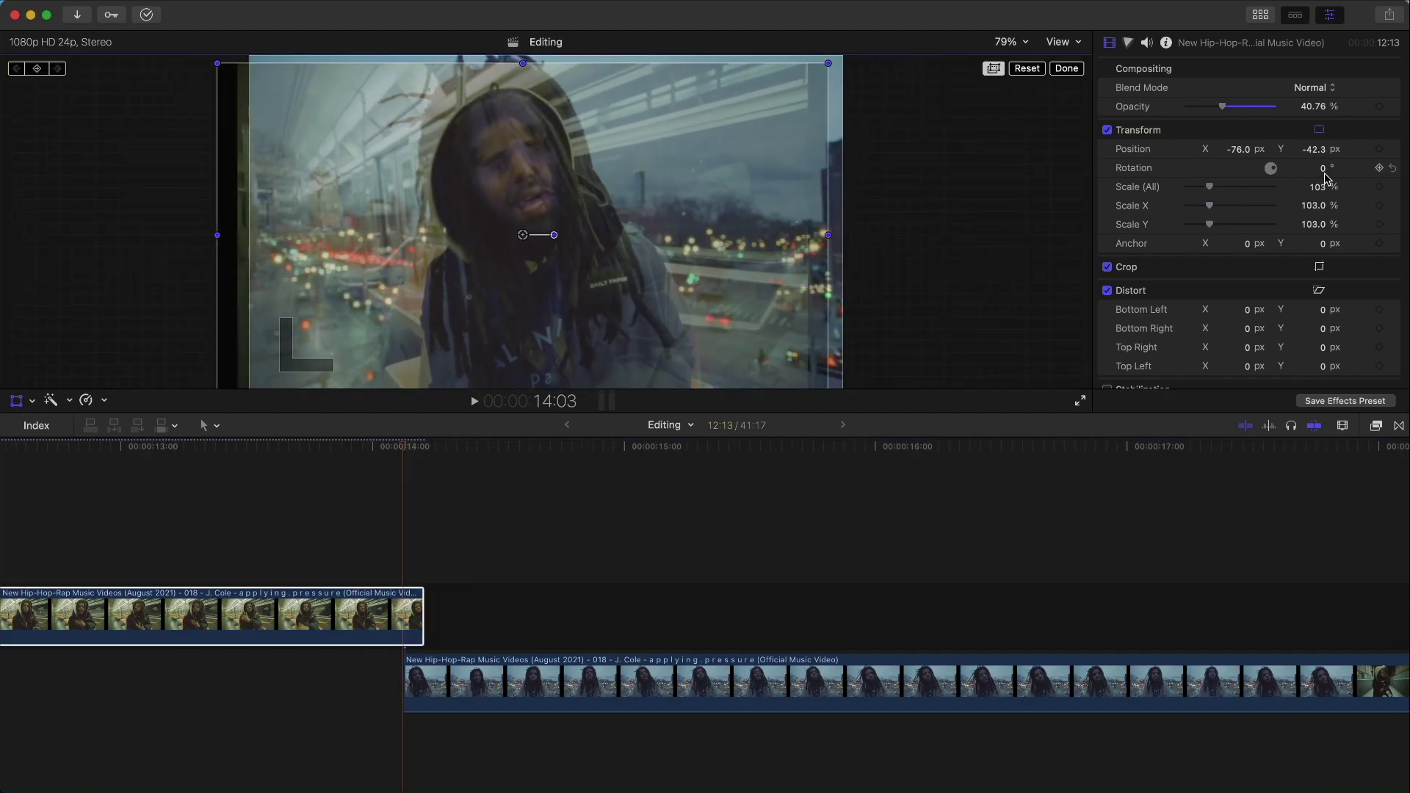
left_click(1393, 188)
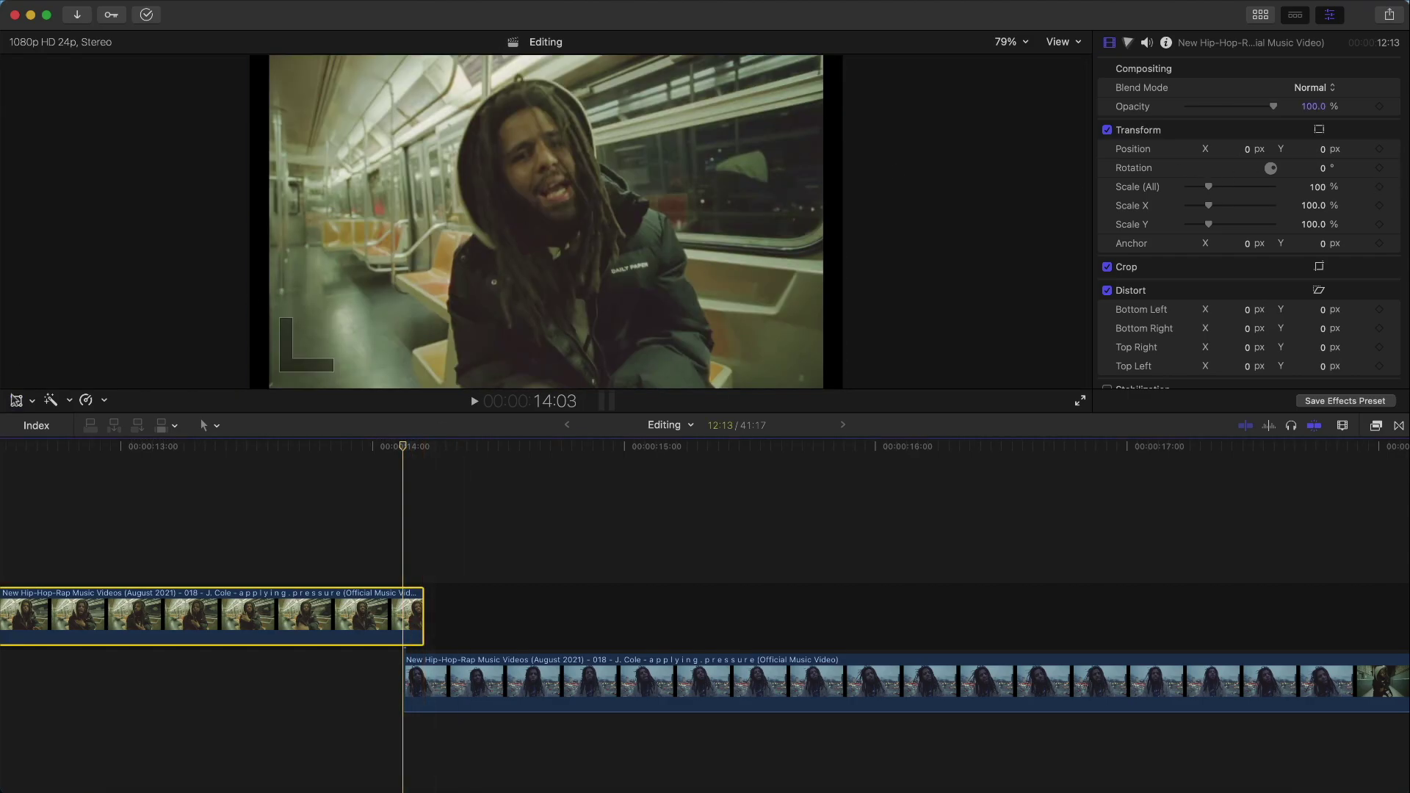
Show the subway clip's Transform controls and set its opacity to 49.7% to overlay it on the city shot.
left_click(16, 401)
left_click_drag(1256, 108, 1232, 109)
mouse_move(706, 199)
left_mouse_down()
mouse_move(723, 198)
mouse_move(710, 175)
mouse_move(682, 166)
mouse_move(688, 200)
left_mouse_up()
left_click(1392, 130)
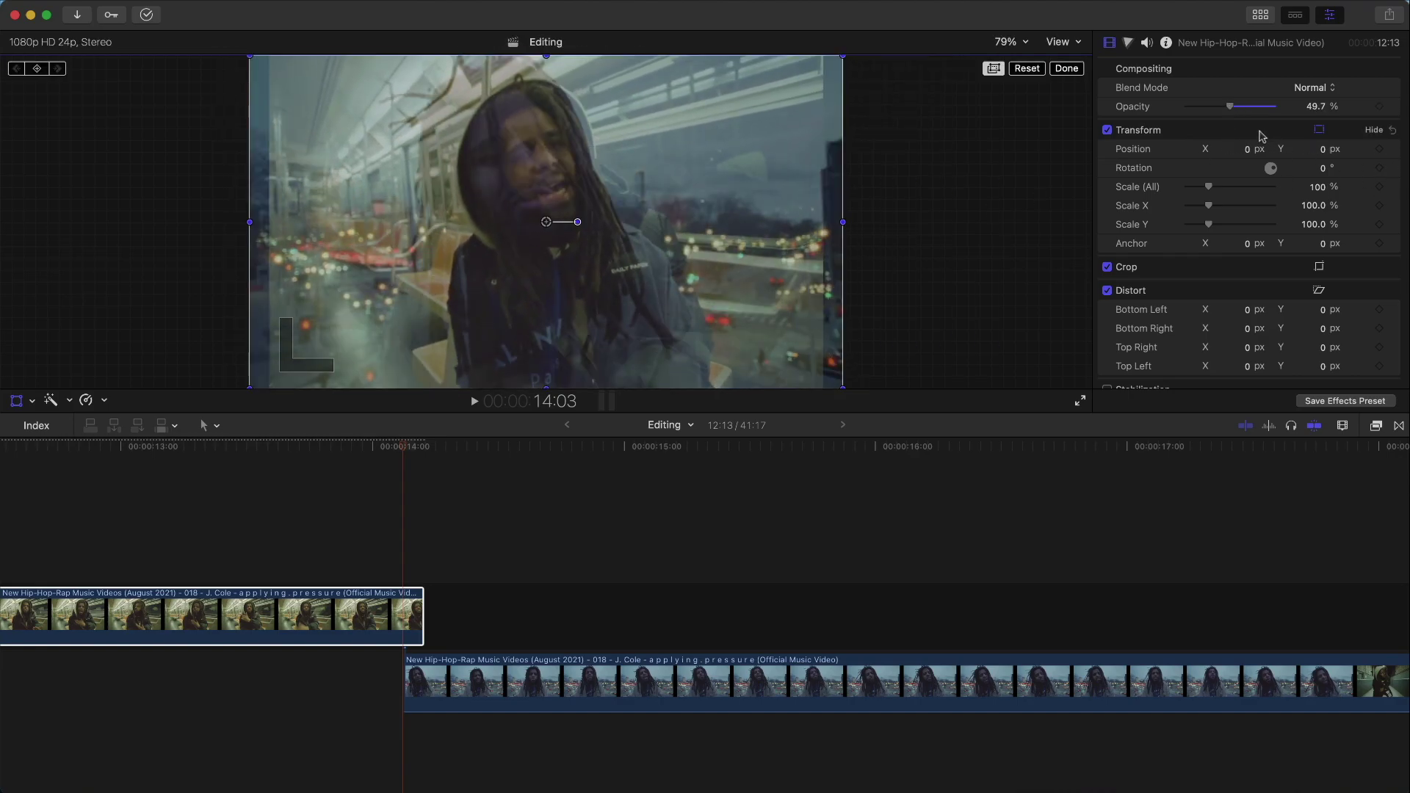
Match the two faces by setting the subway clip to Scale 131%, Position X -70.3, Y -71.2 px and full opacity, and play it.
left_click_drag(1212, 192, 1221, 192)
left_click_drag(841, 153, 830, 180)
left_click_drag(717, 191, 705, 183)
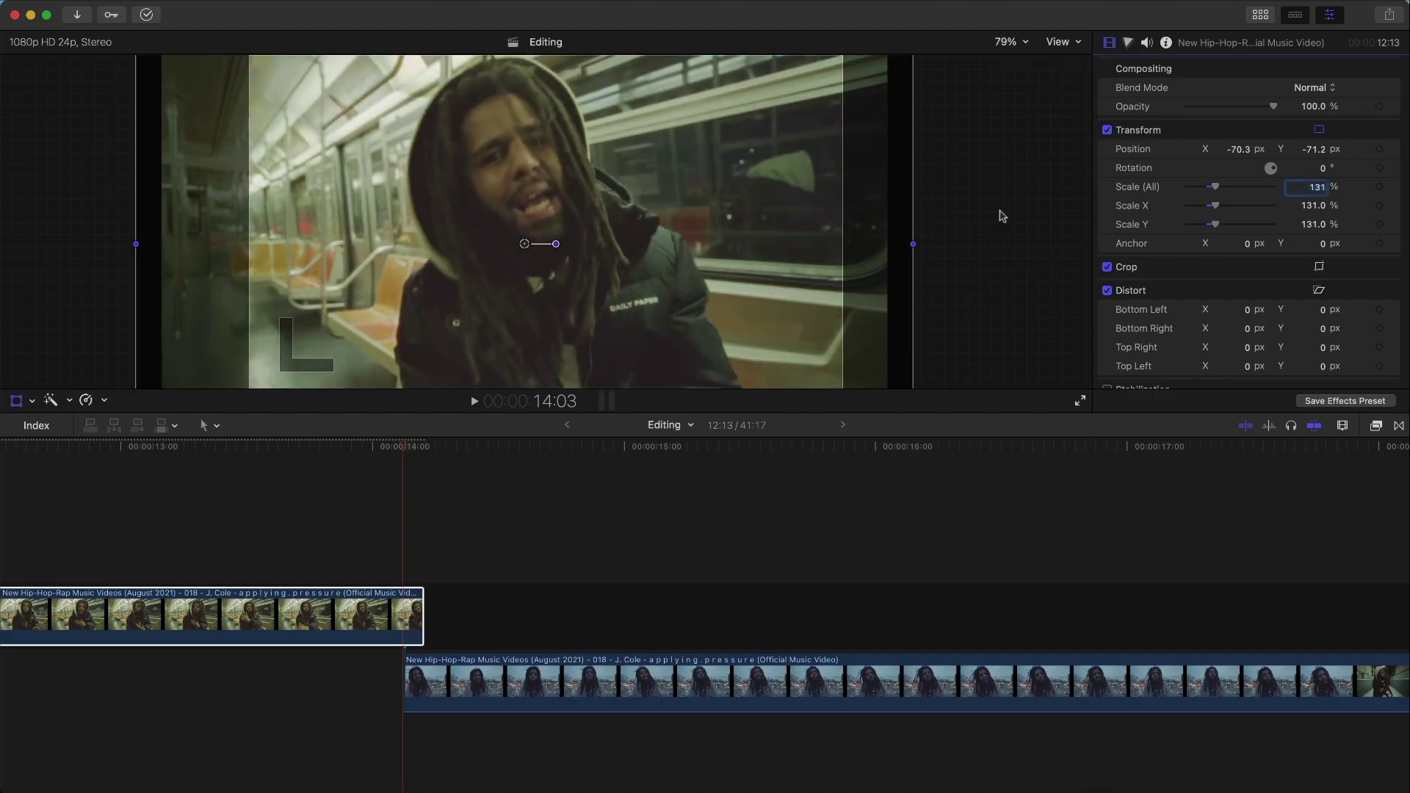
left_click(1065, 65)
key("space")
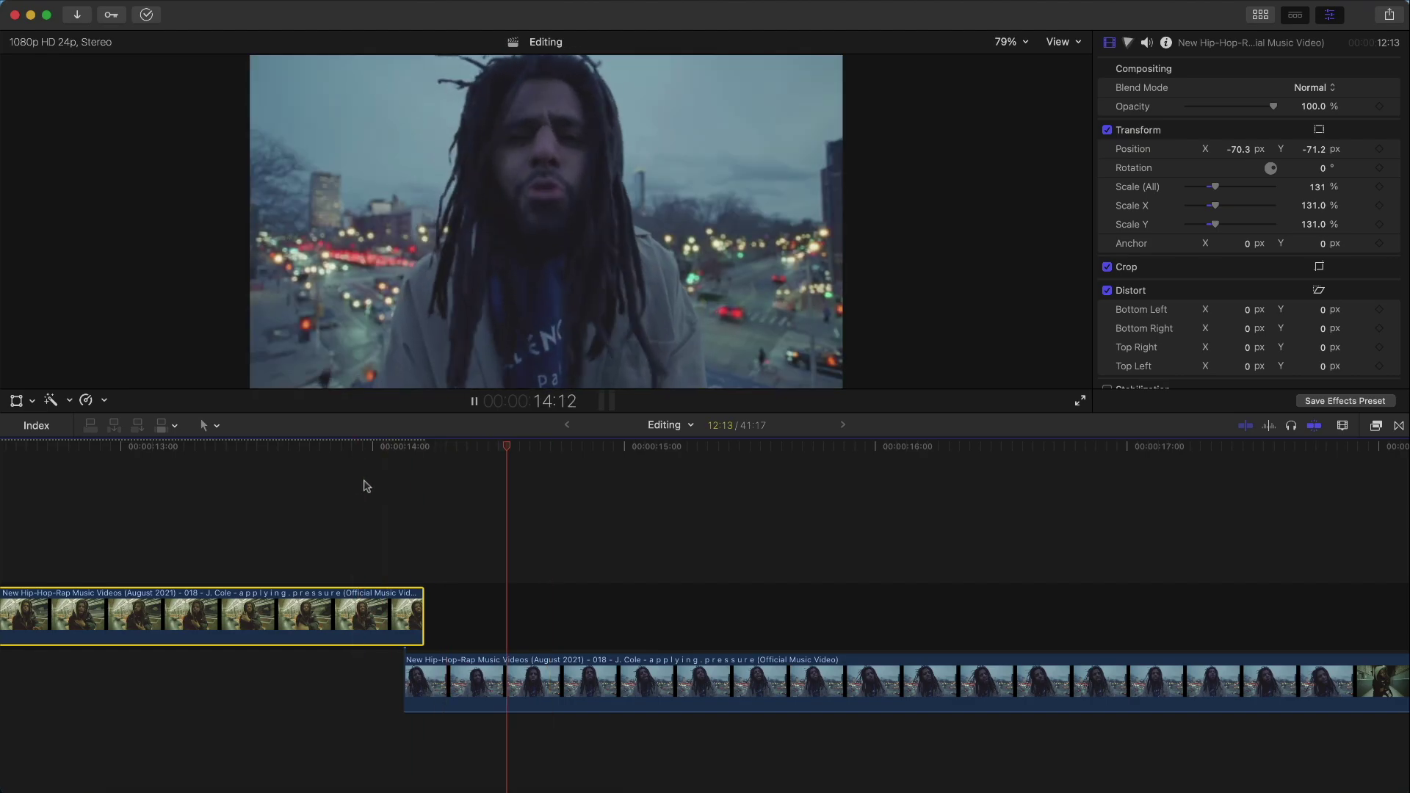
Return the city clip to the primary storyline right after the subway clip and play back the match cut.
left_click_drag(455, 683, 474, 616)
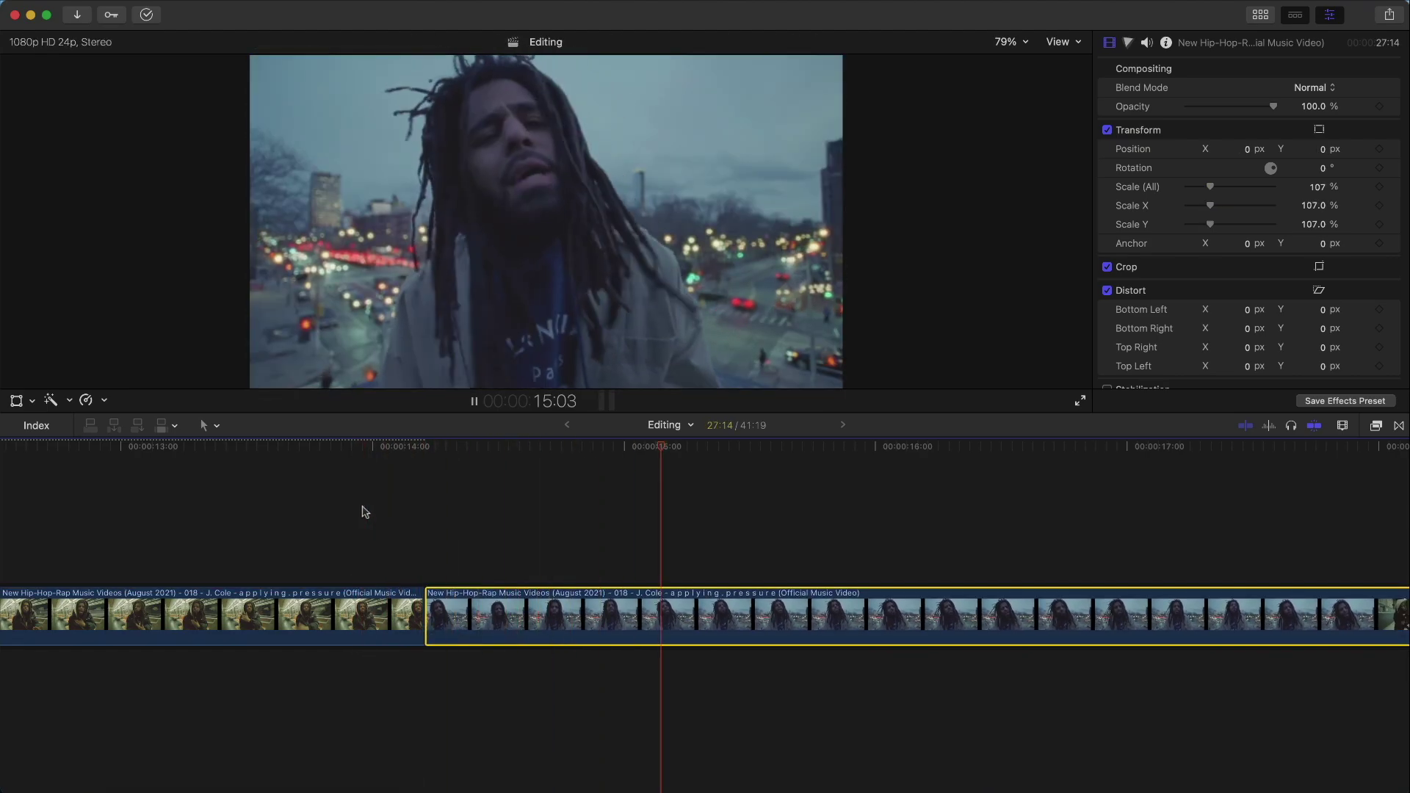
key("space")
scroll(365, 512, "left", 1)
key("space")
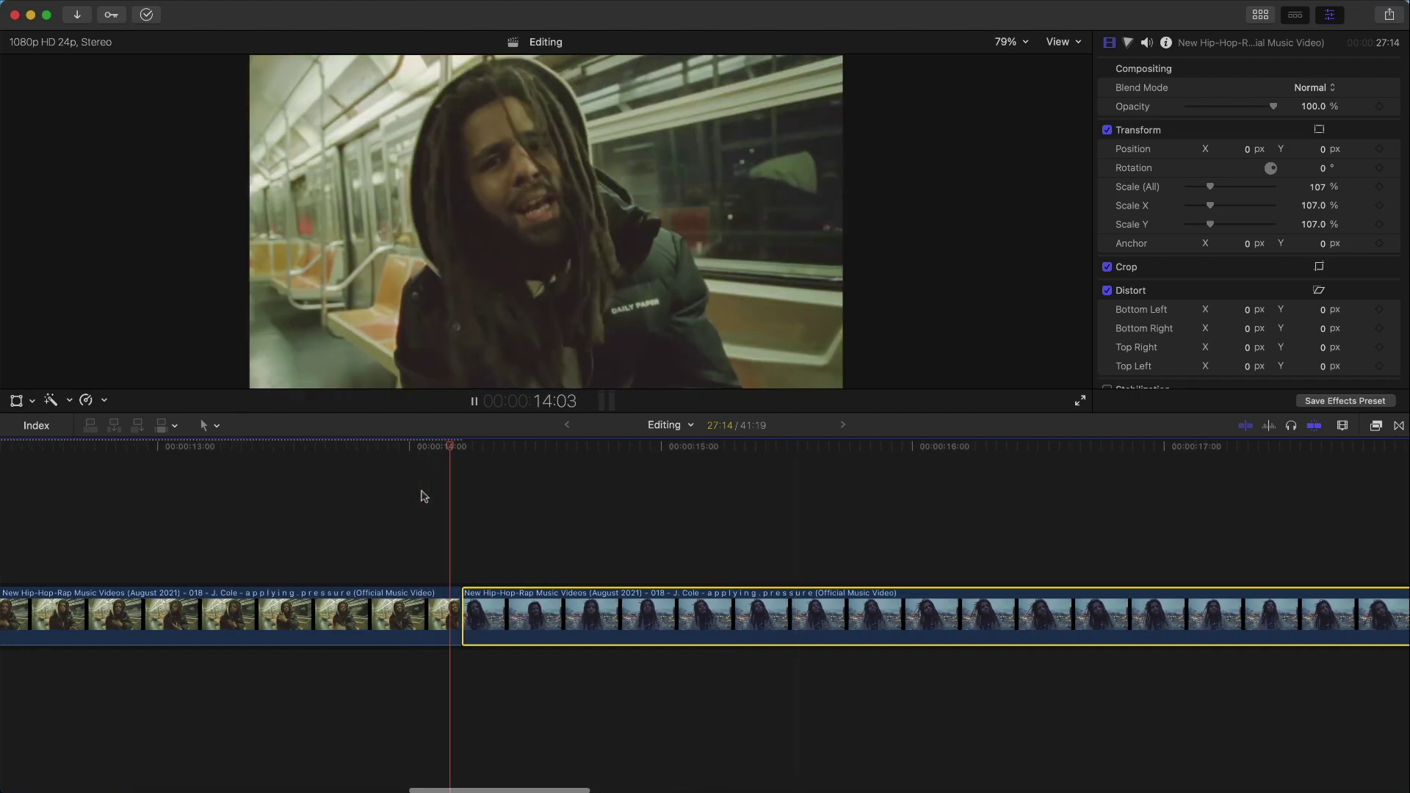
key("super+minus")
key("space")
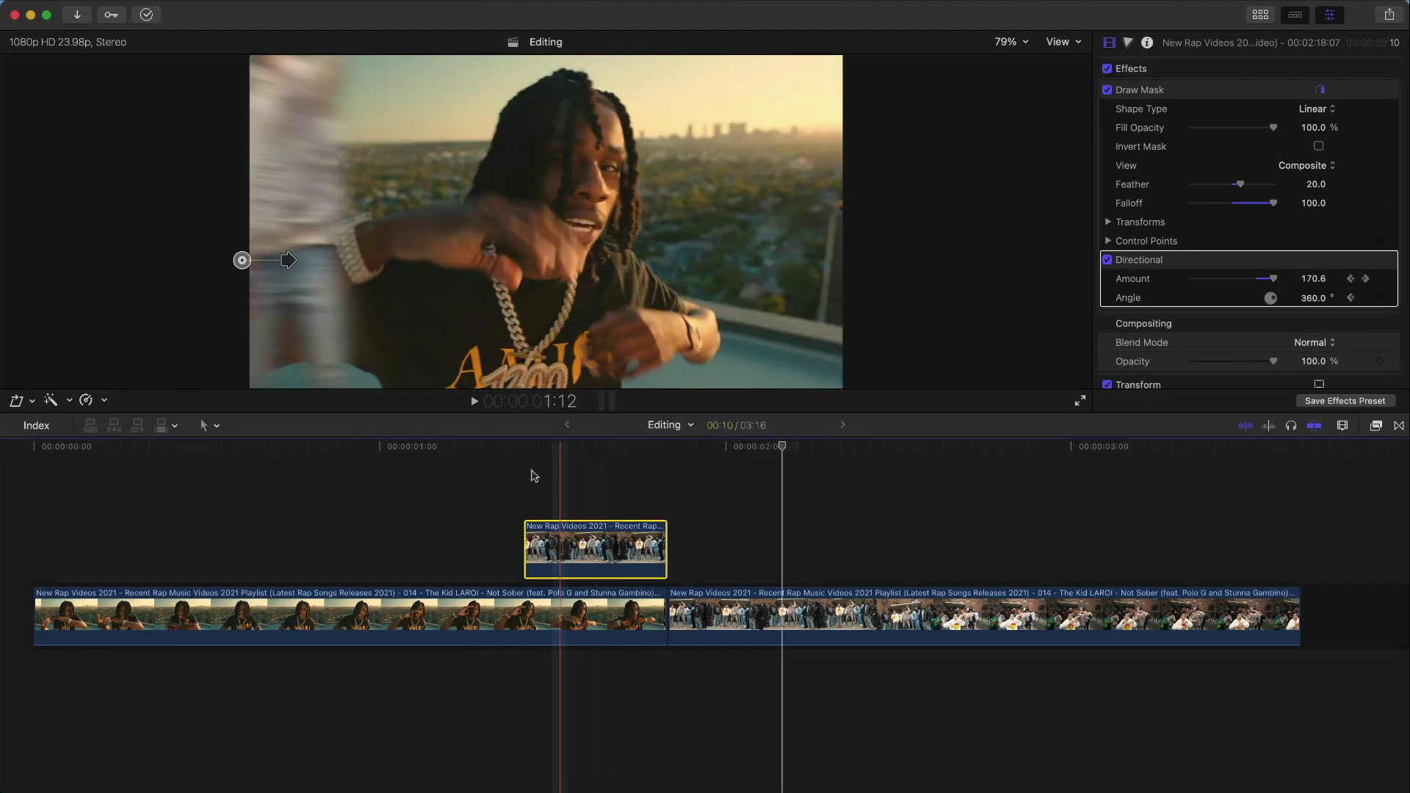
Play the masked sliding transition with directional blur several times in the 23.98p project.
key("space")
key("space")
key("space")
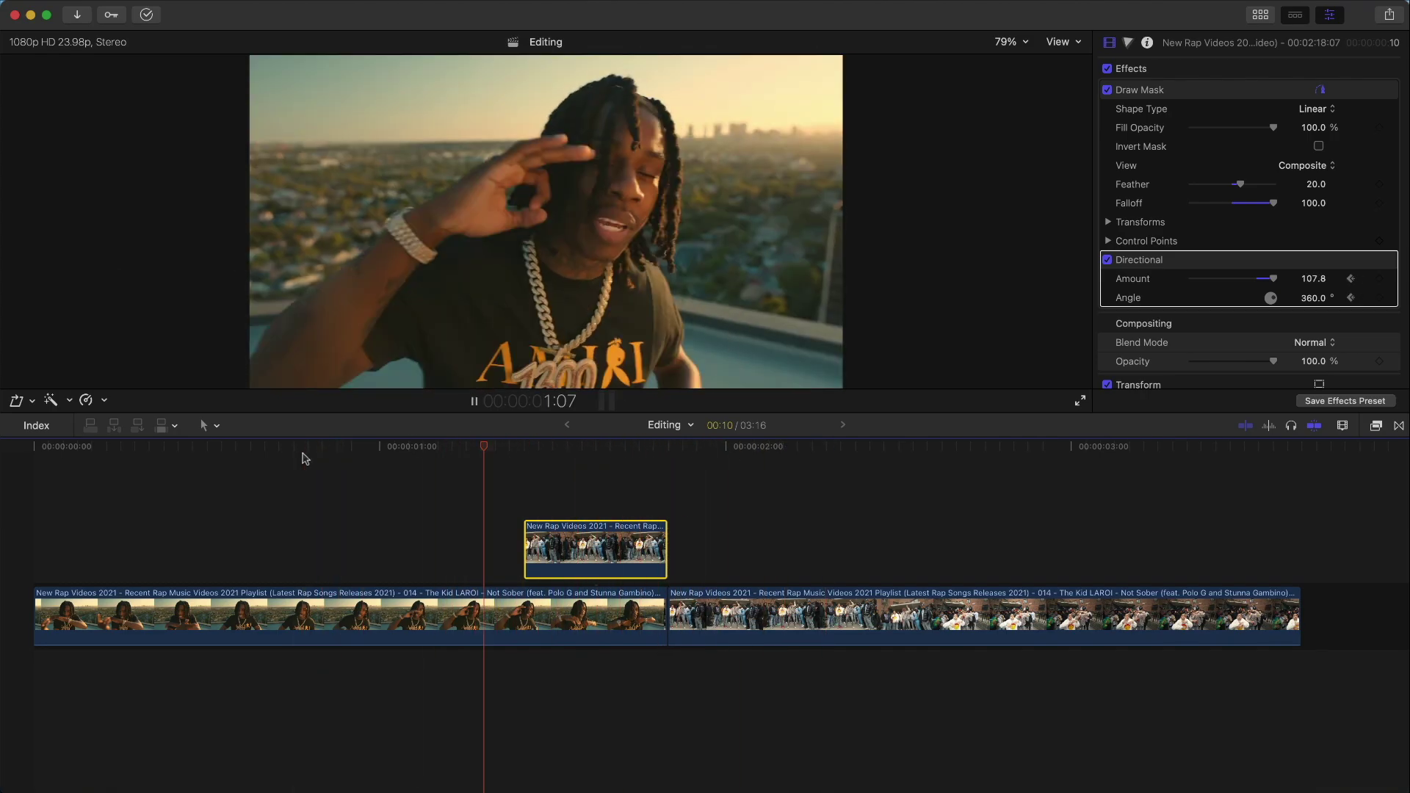
key("space")
key("space")
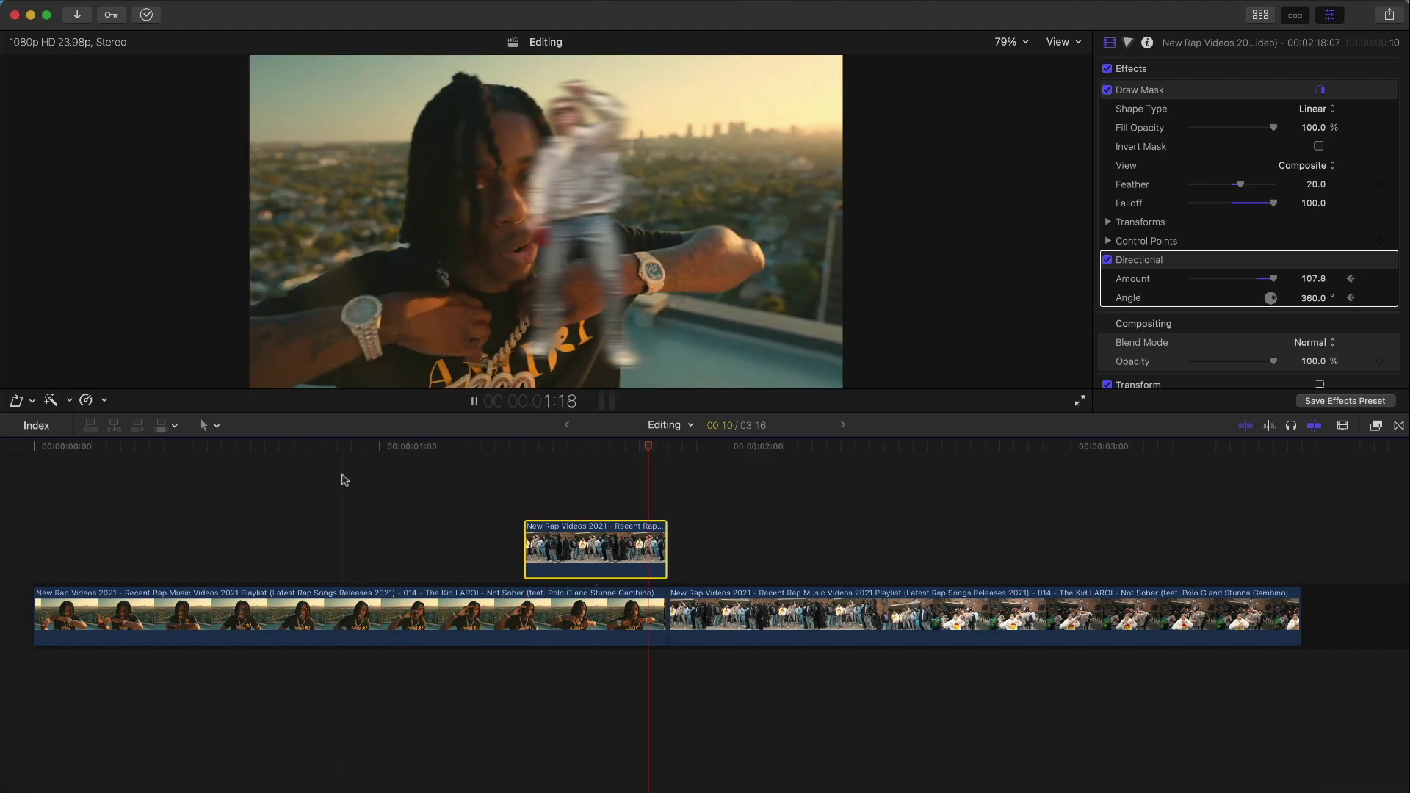
key("space")
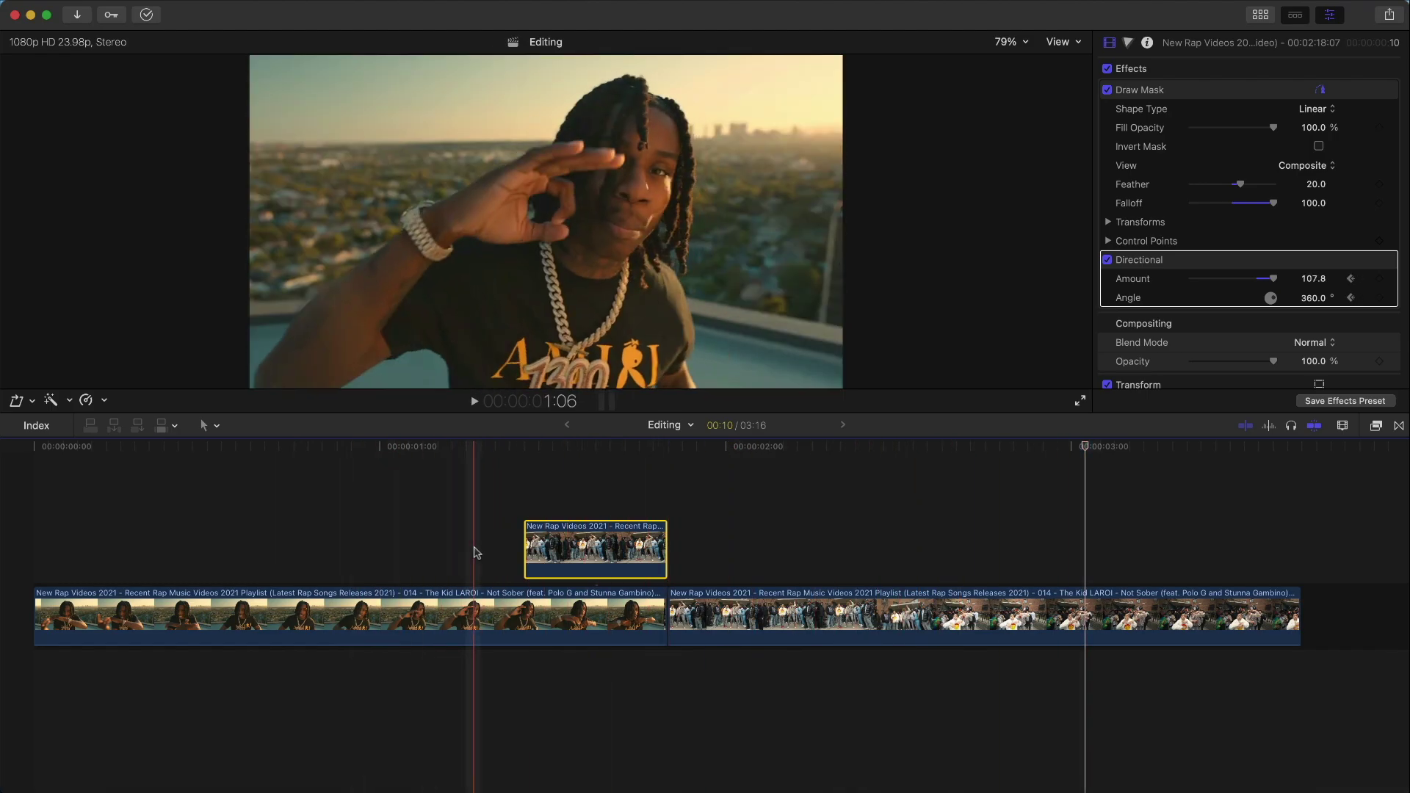
Remove the masked upper clip, select the second shot and park the playhead on the cut at 1:20.
left_click(677, 597)
left_click(639, 606)
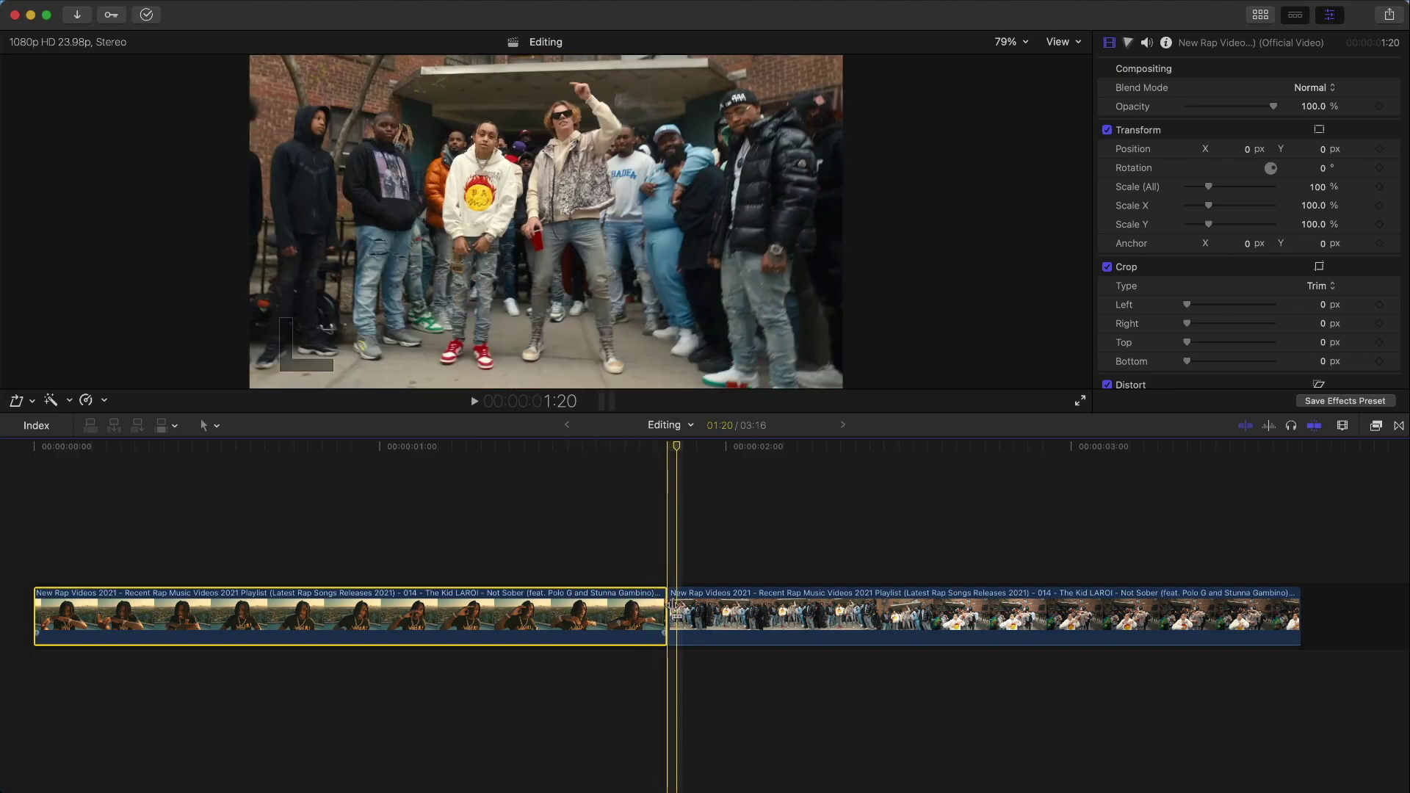
left_click(672, 617)
left_click(672, 448)
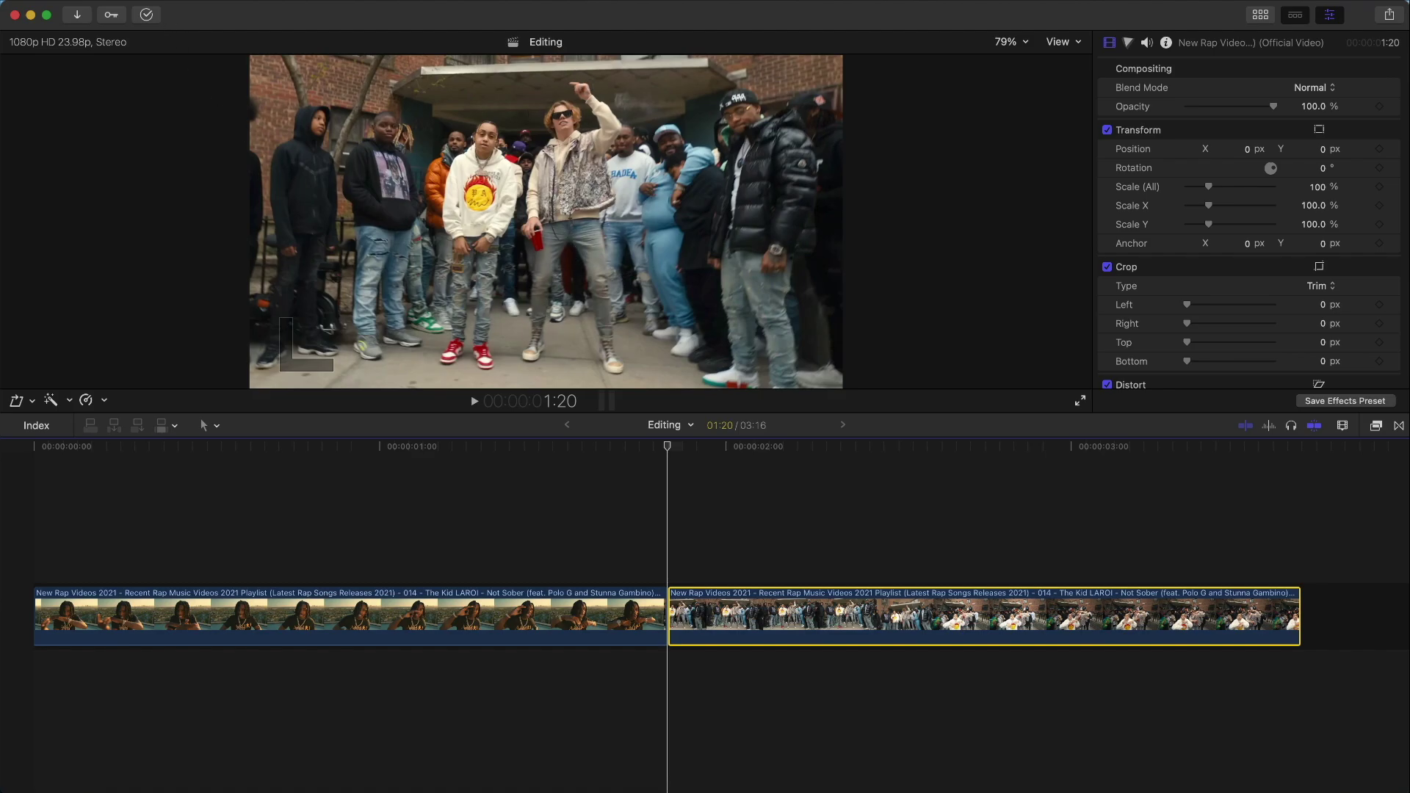
Add a freeze frame of the second shot at 1:20 and lift it above the first shot so it ends at the cut.
left_click(165, 2)
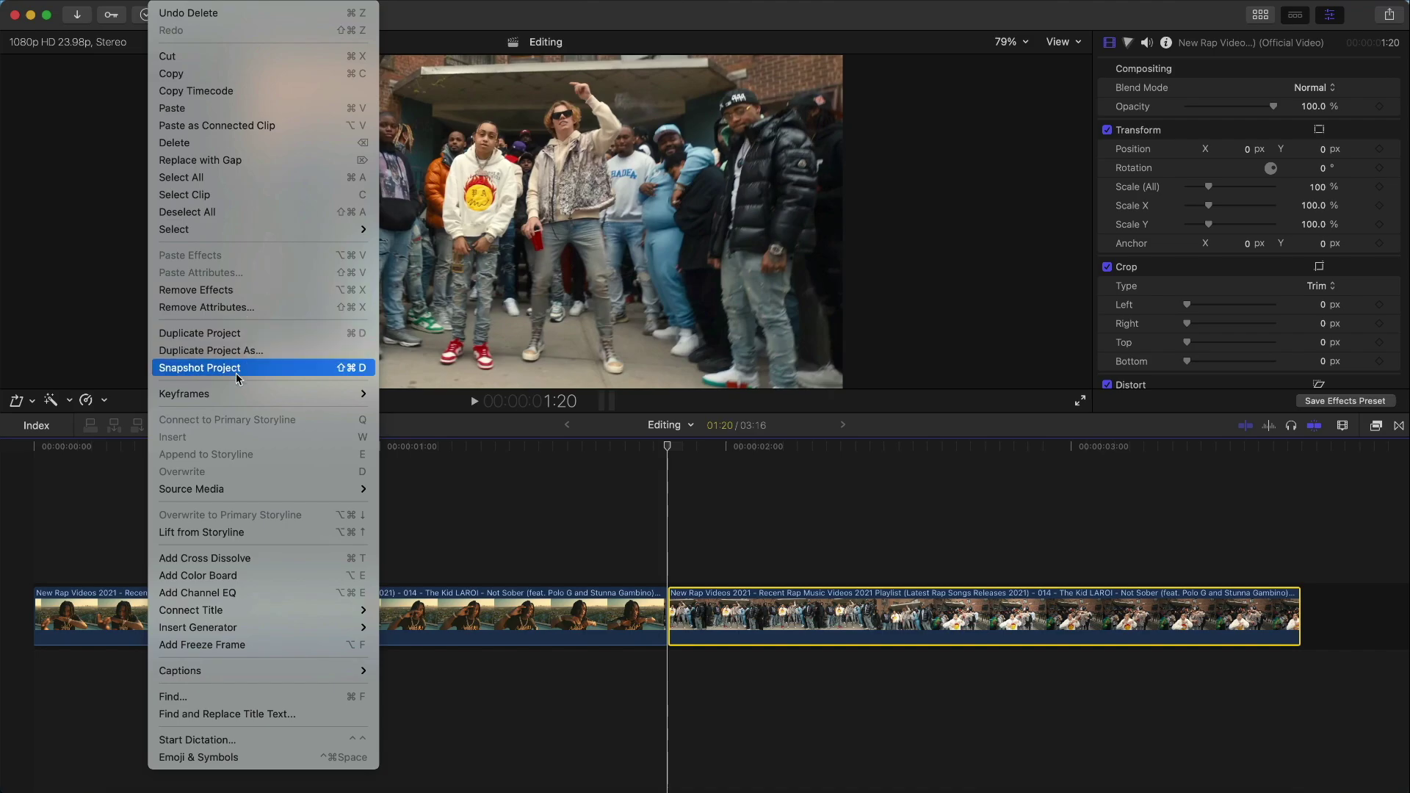
left_click(224, 645)
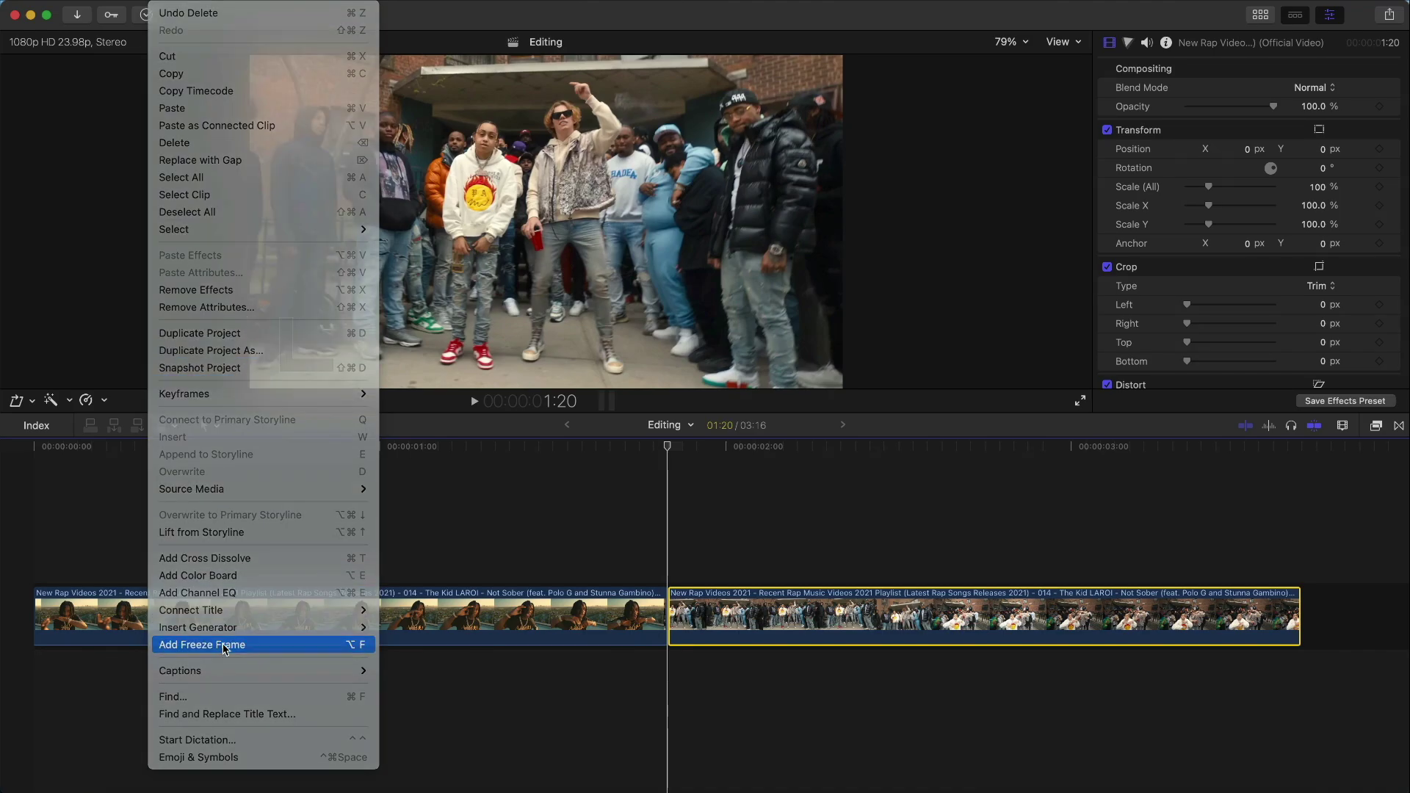
key("space")
key("alt+super+Up")
left_click_drag(499, 560, 192, 522)
scroll(190, 530, "up", 5)
scroll(190, 530, "left", 10)
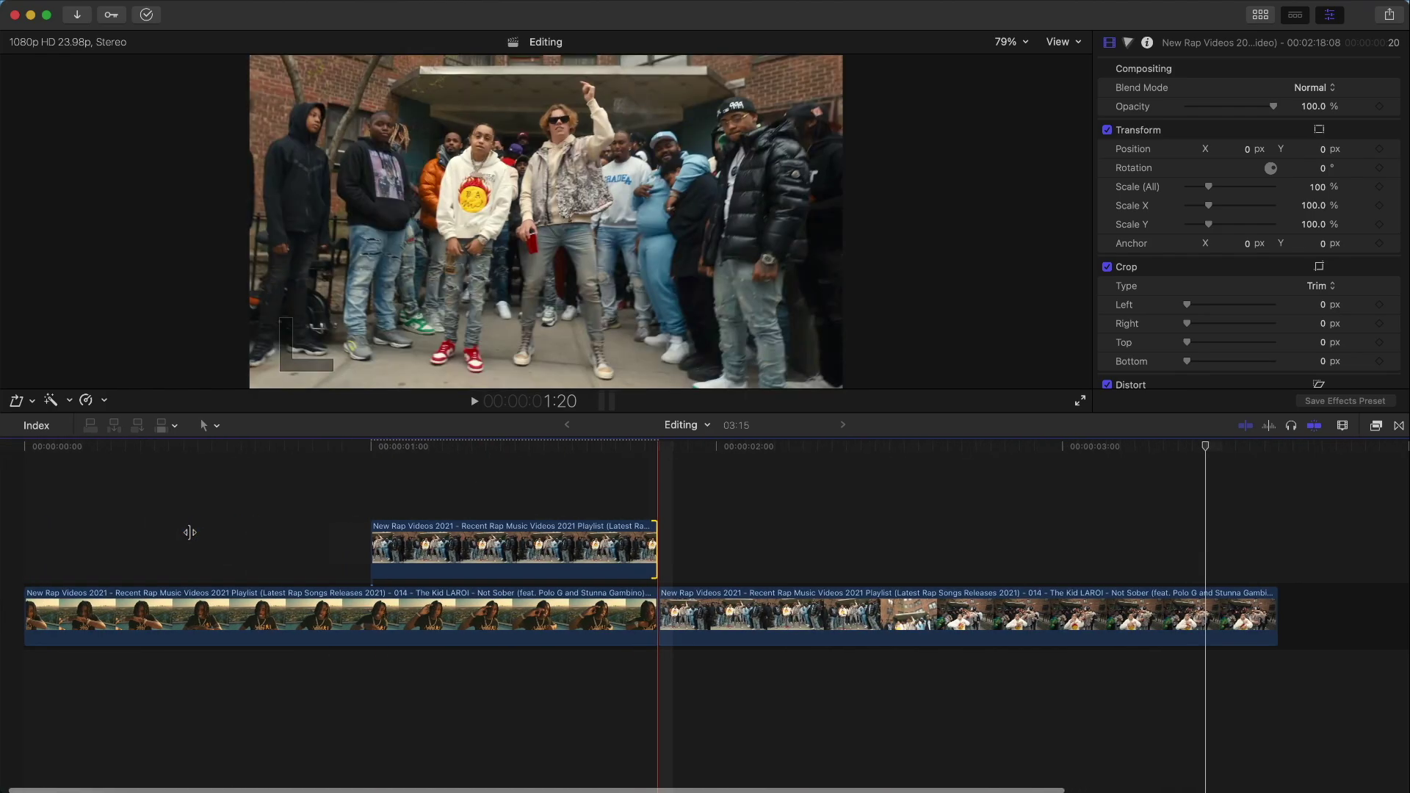
Trim the start of the connected freeze frame so it covers the 12 frames before the cut, and play it.
left_click(580, 540)
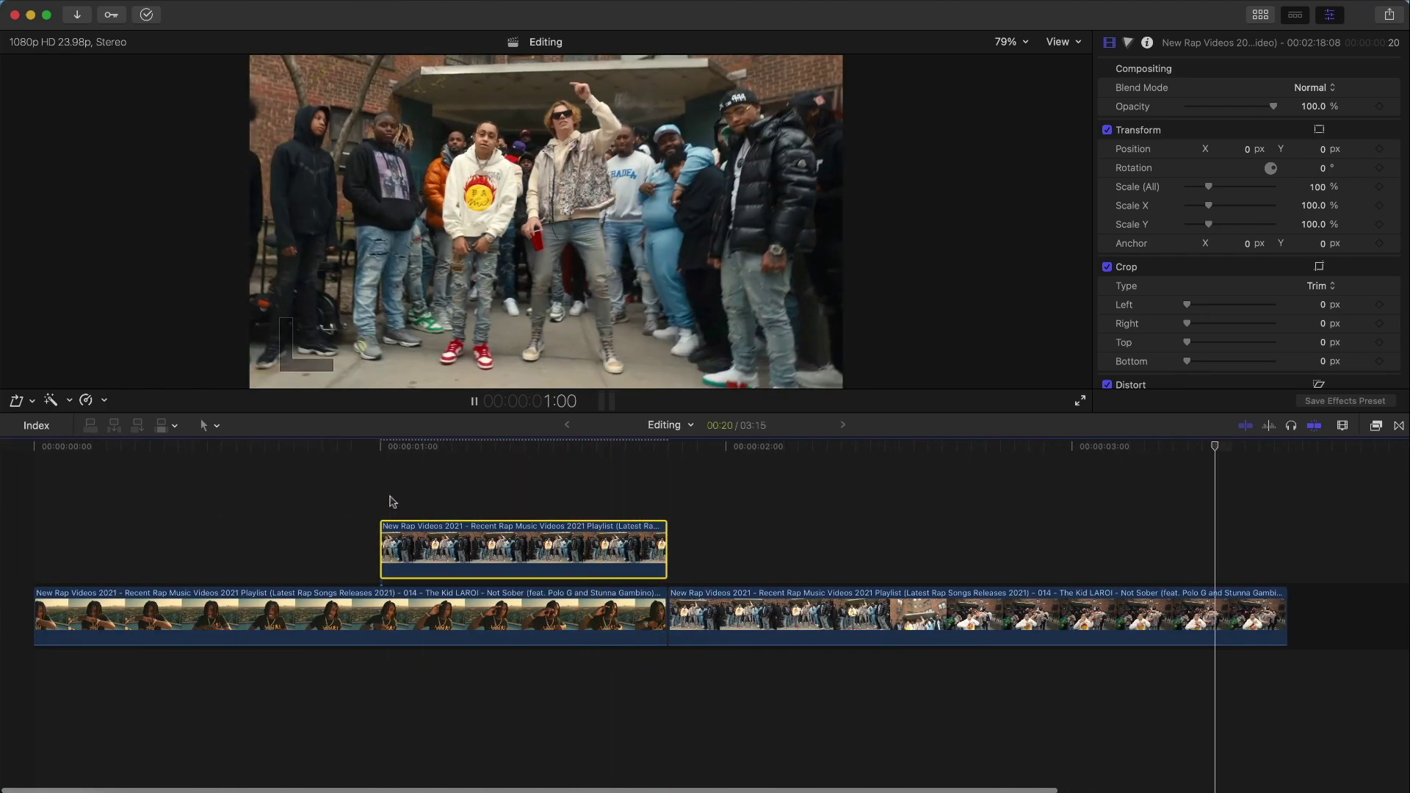
left_click_drag(382, 542, 512, 525)
key("space")
key("space")
key("space")
key("space")
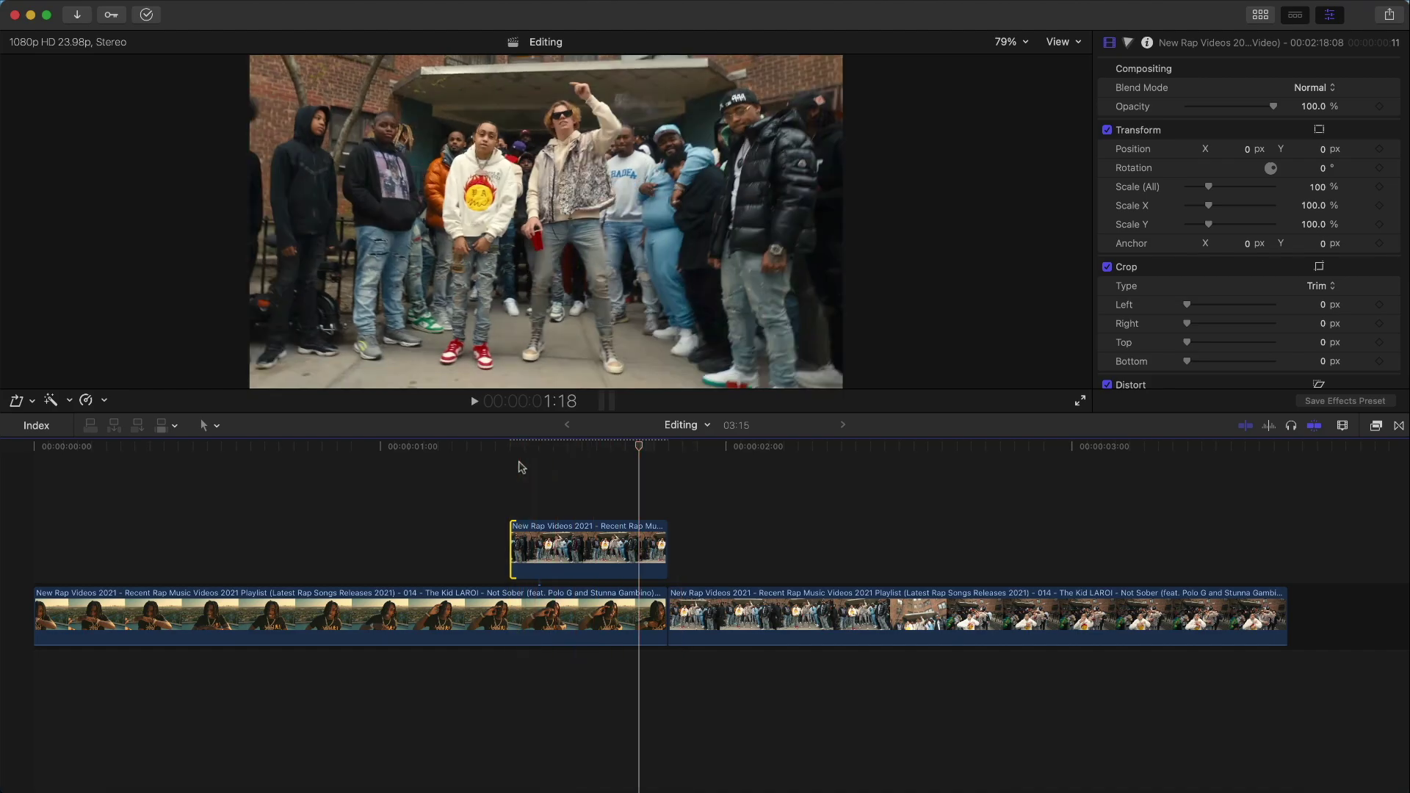
Apply the Draw Mask effect from the Masks category to the connected freeze frame.
key("super+equal")
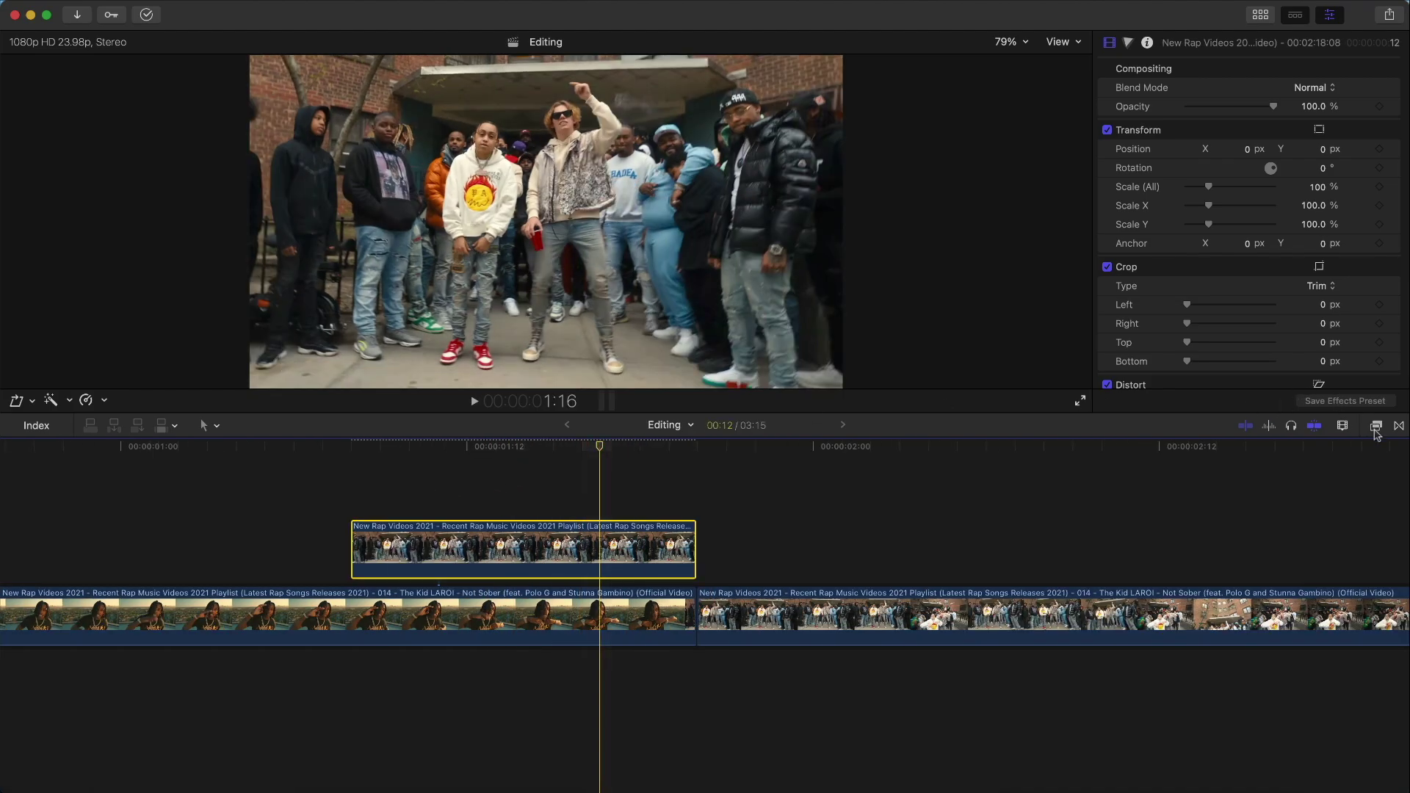
left_click(1375, 426)
left_click(1144, 731)
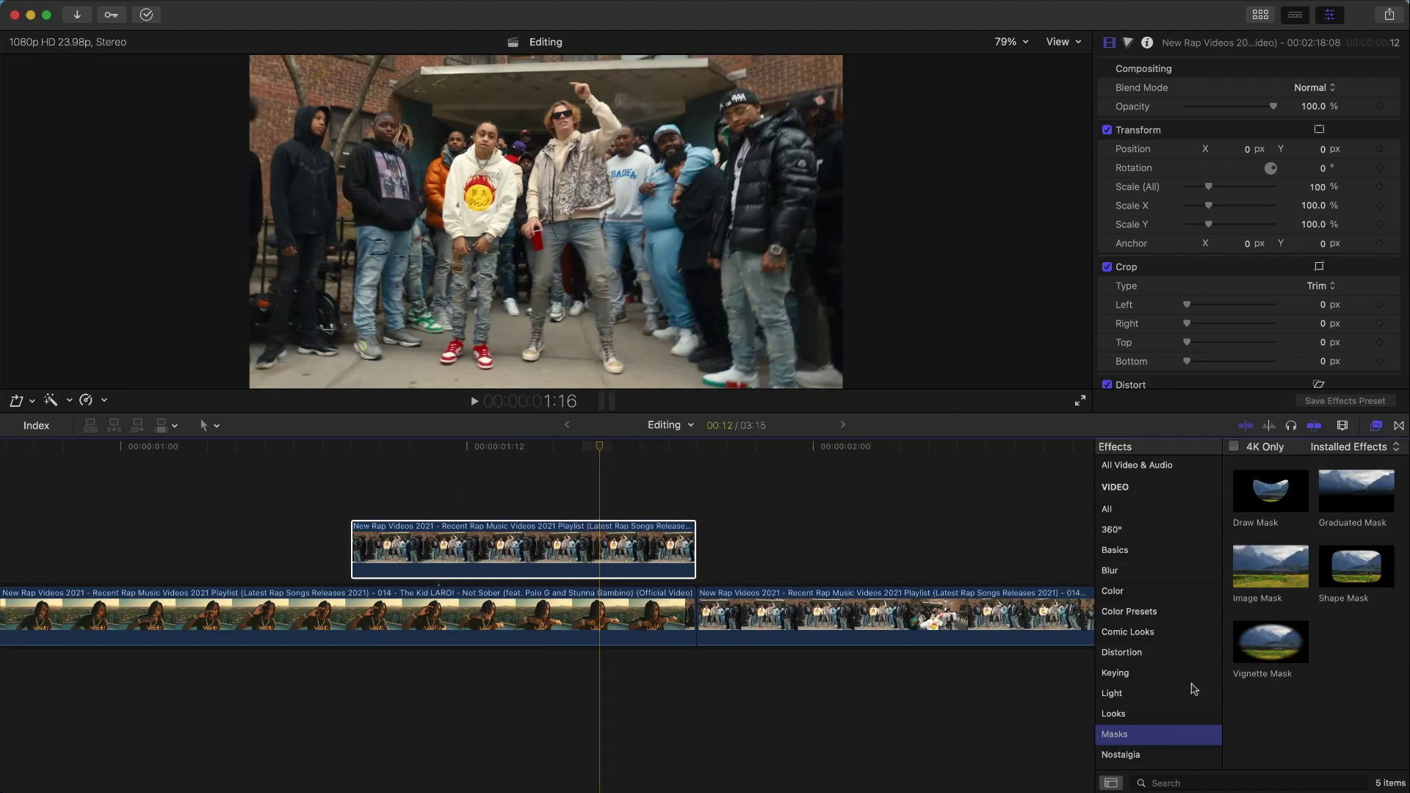
mouse_move(1269, 500)
left_mouse_down()
mouse_move(614, 503)
mouse_move(567, 535)
mouse_move(571, 547)
left_mouse_up()
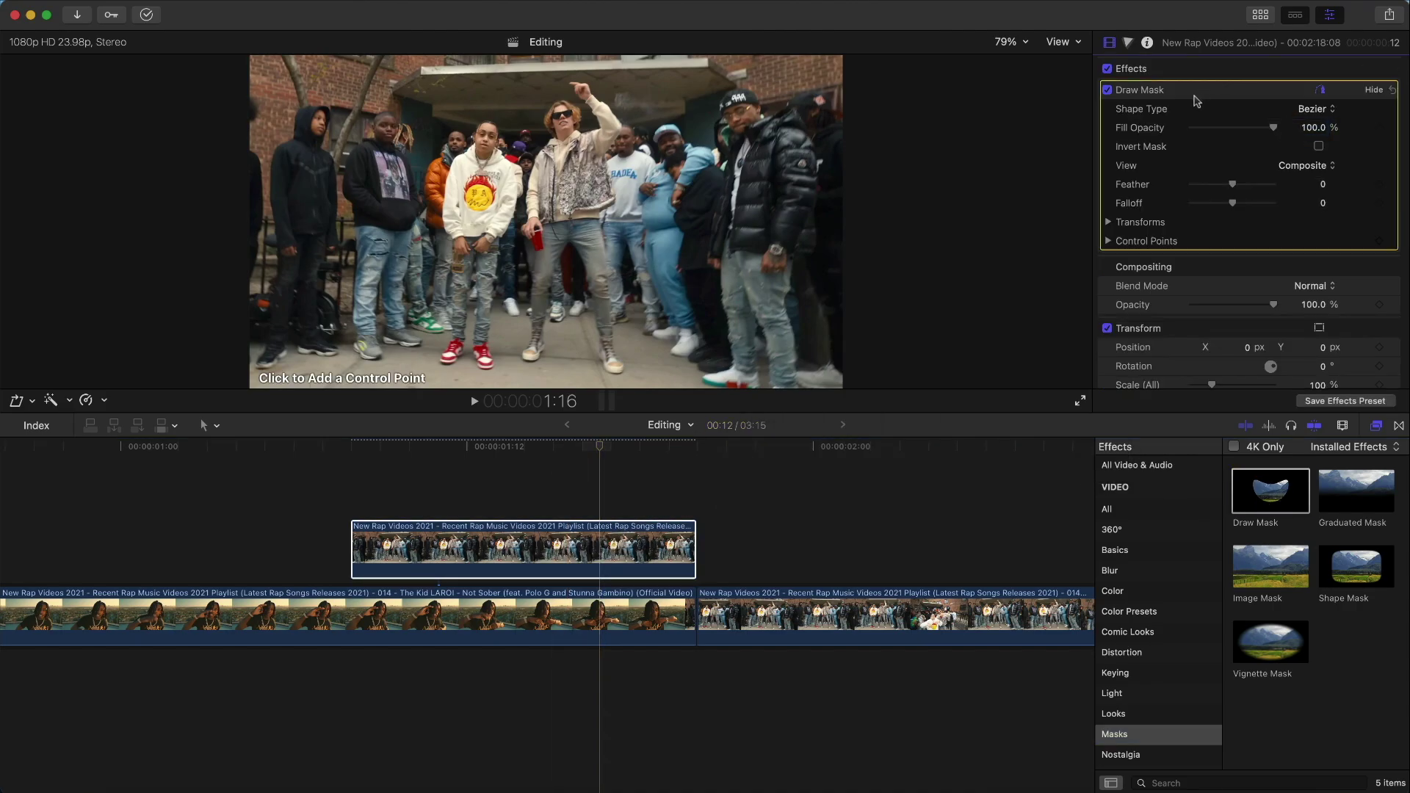
Trace a closed mask around the man with the raised arm and sunglasses, viewing the lower body at 150%.
left_click(618, 373)
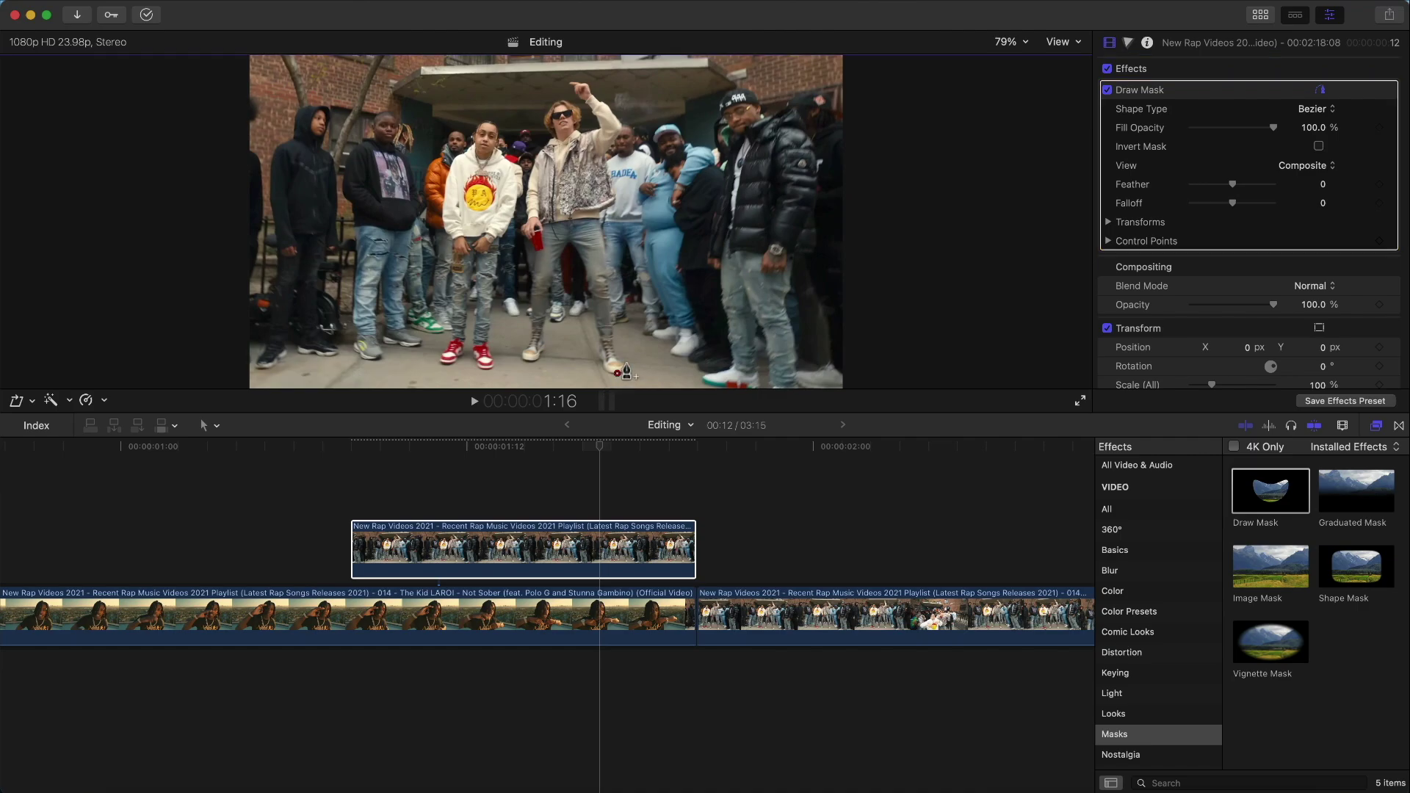
left_click(1011, 42)
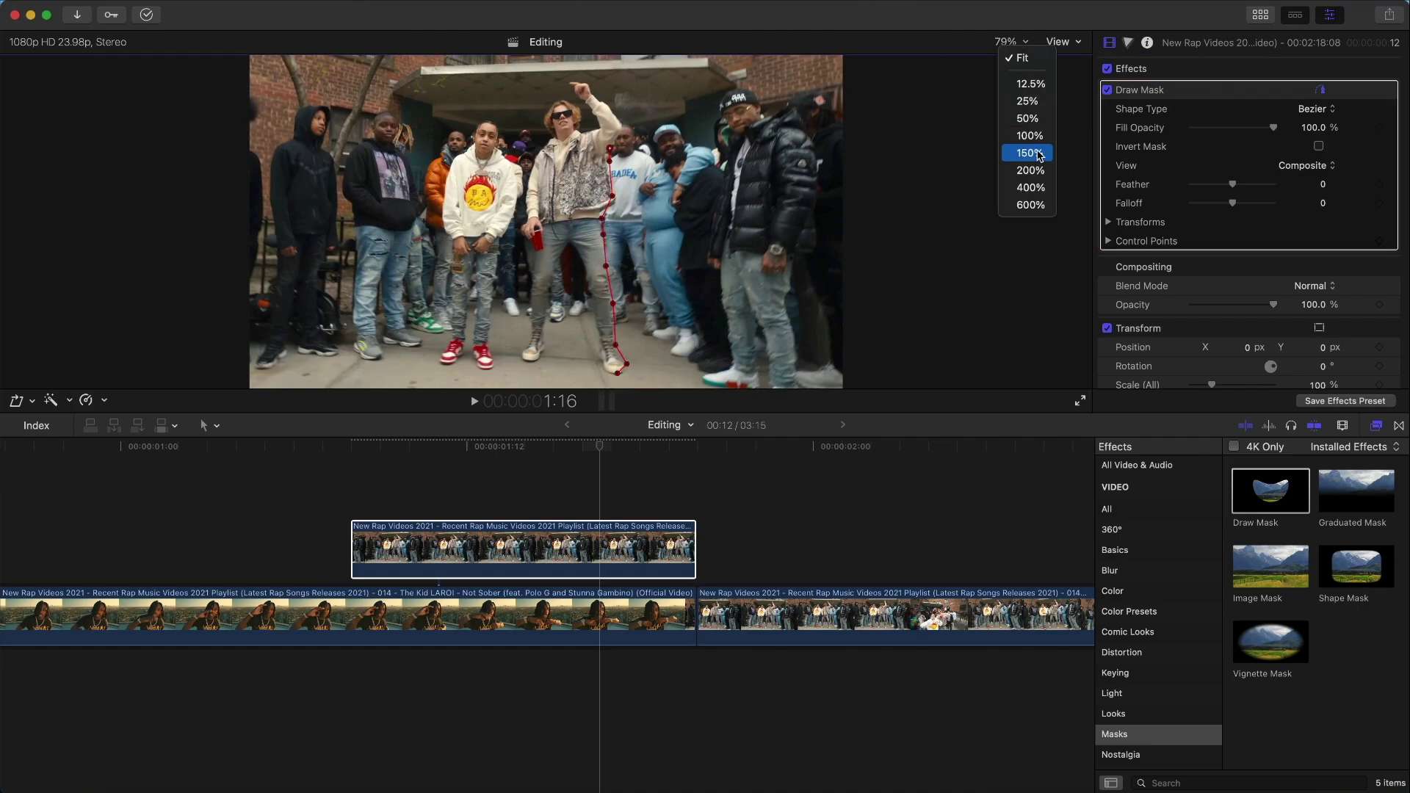
left_click(1028, 153)
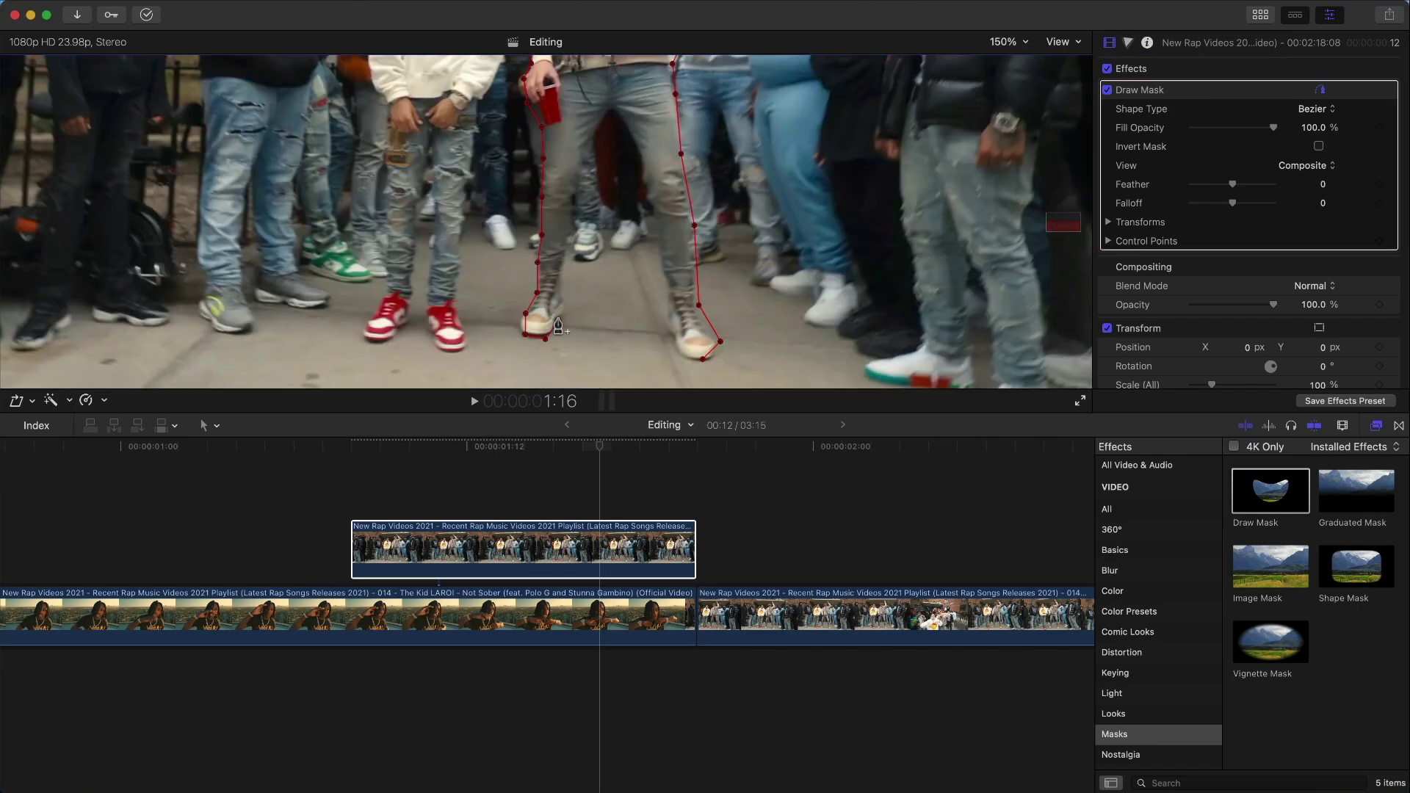
left_click(703, 360)
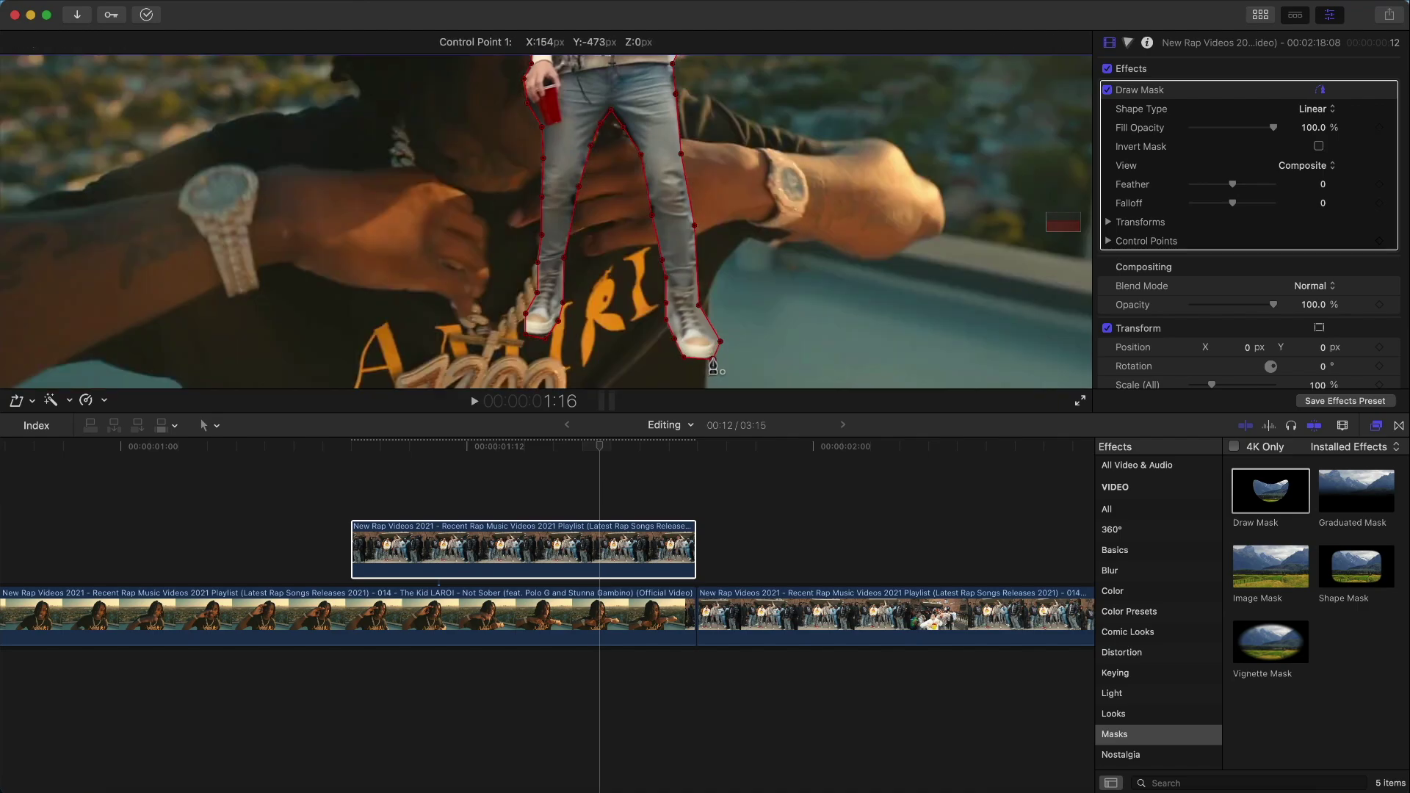
Adjust the mask point at the man's shoe and soften the mask with Feather 16 and Falloff 100.
left_click_drag(527, 334, 520, 331)
left_click(1005, 44)
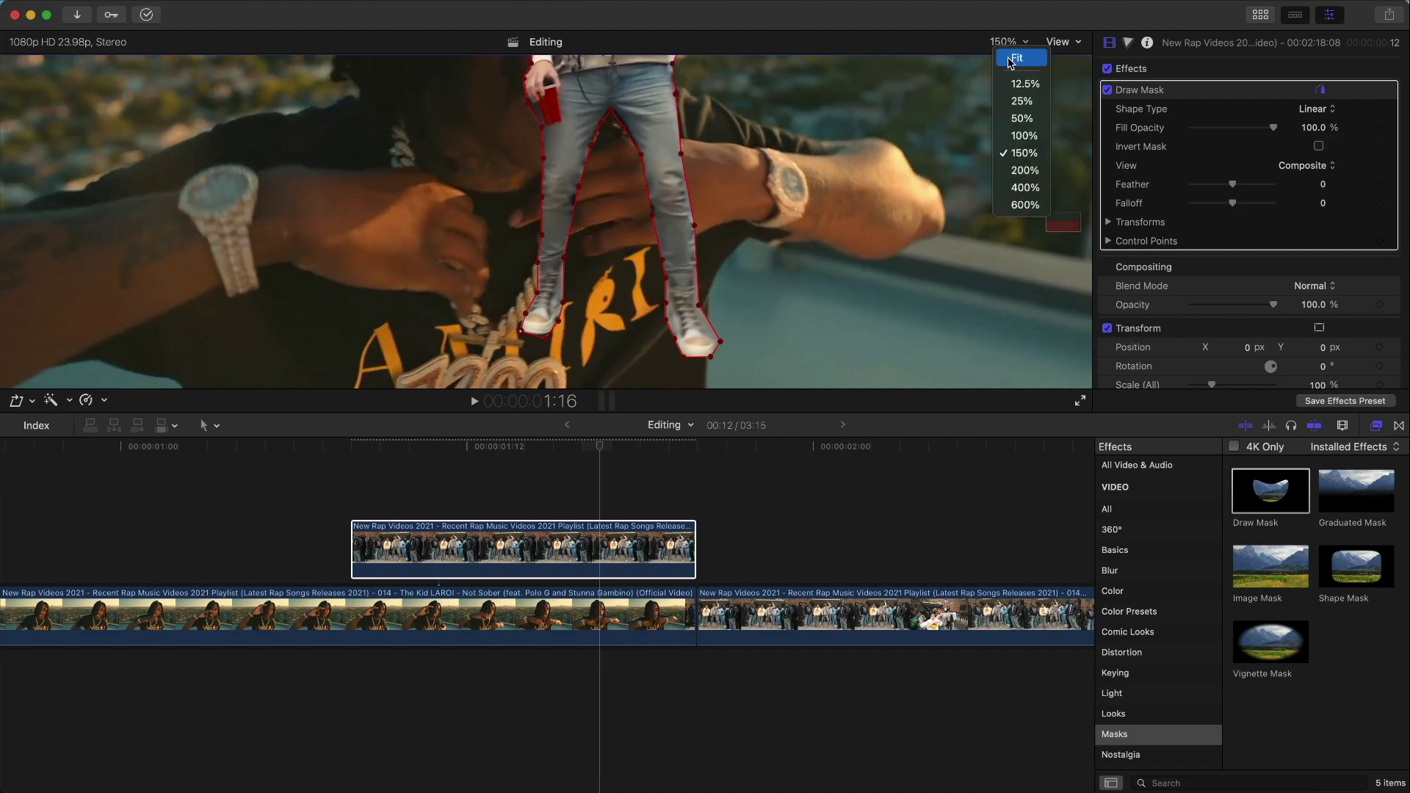
left_click(1017, 53)
left_click(1187, 263)
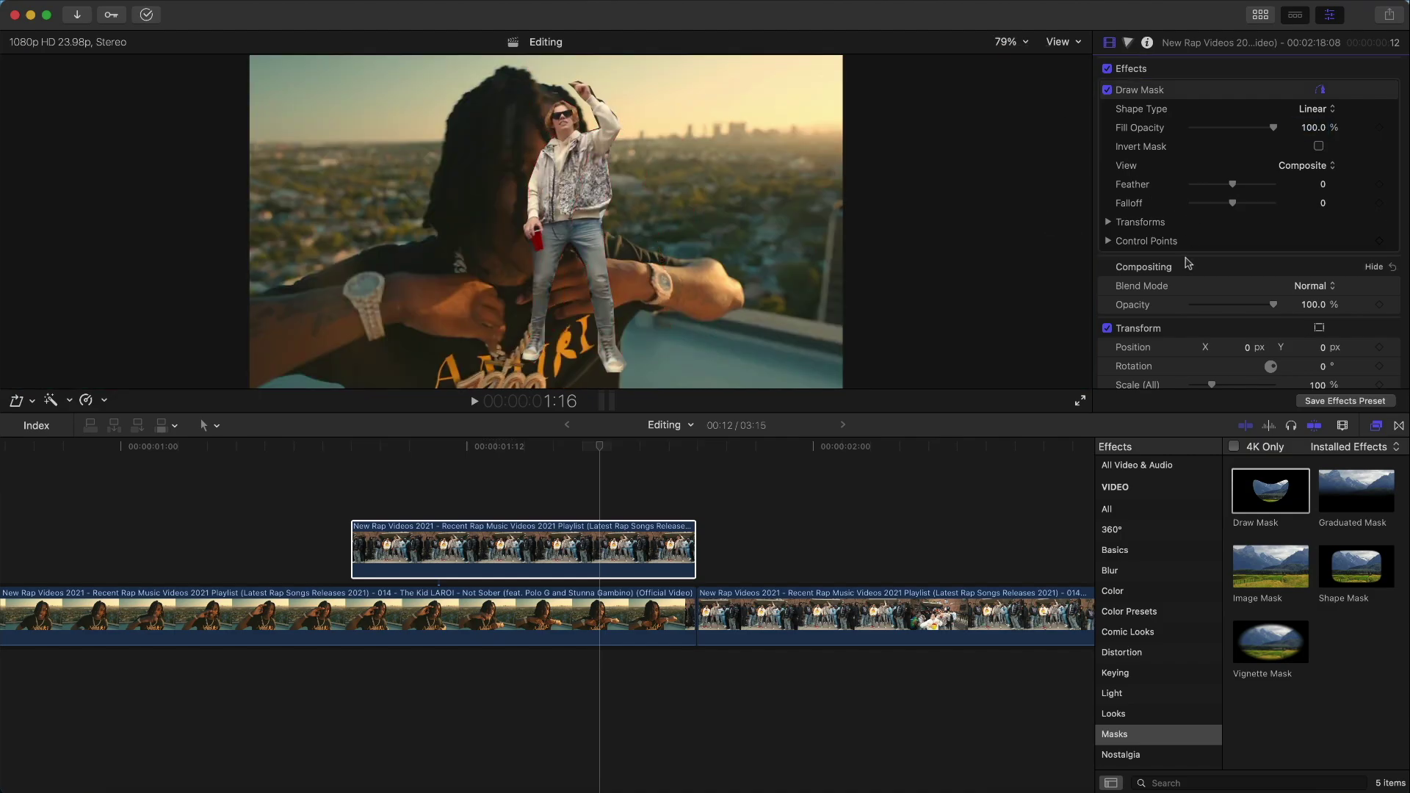
left_click_drag(1234, 188, 1233, 187)
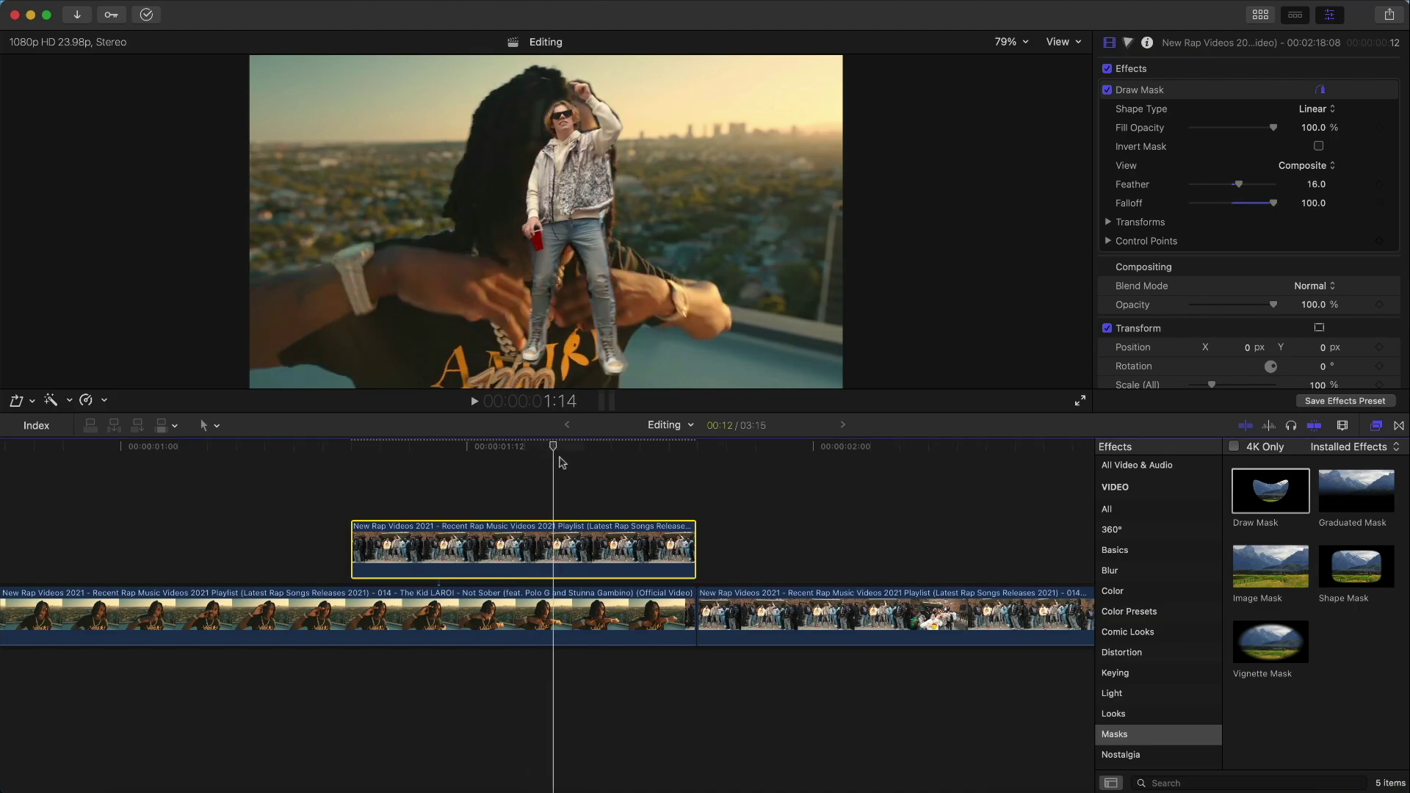
Park the playhead on the freeze frame's first frame at 1:08 and hide the effects browser.
left_click_drag(558, 456, 357, 461)
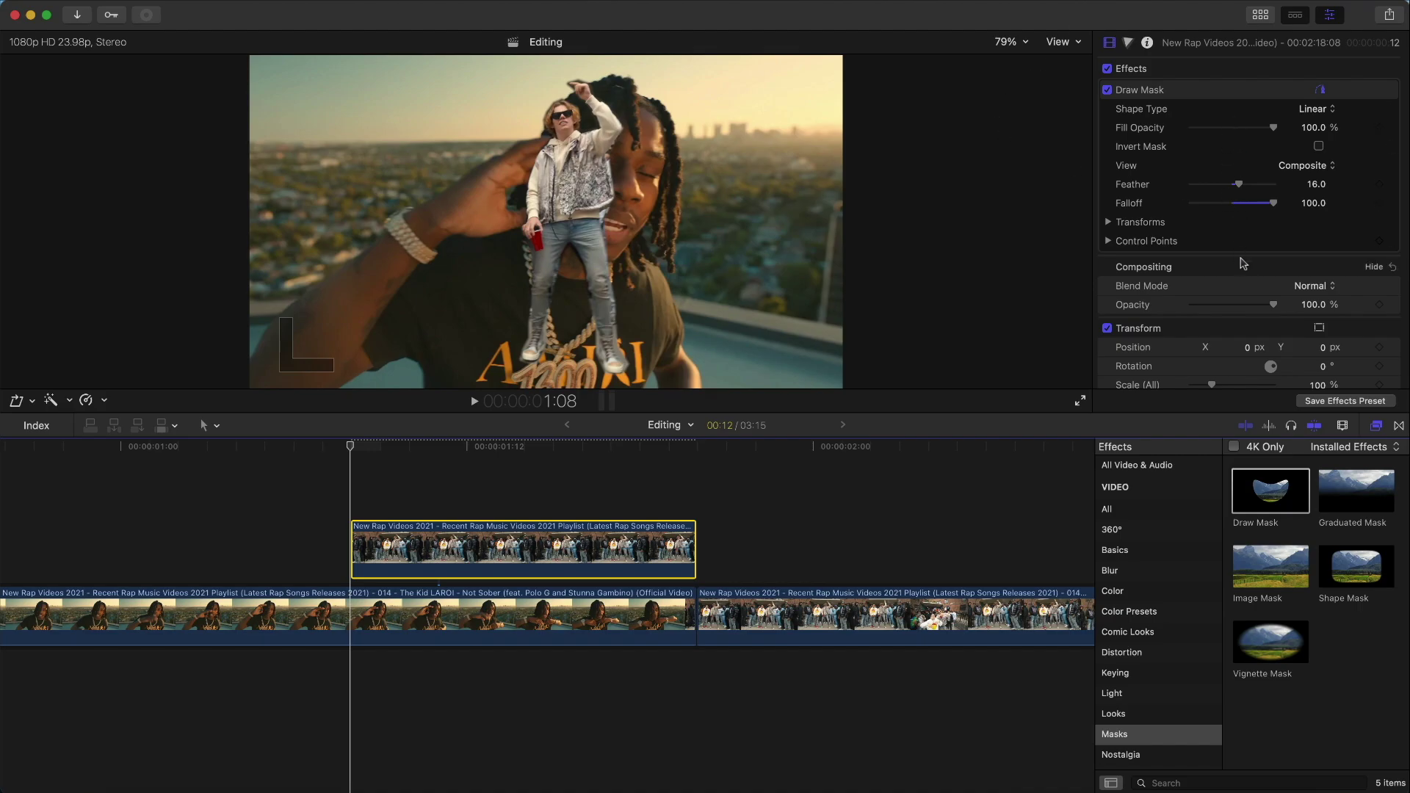
scroll(1243, 263, "down", 3)
key("super+5")
scroll(1252, 228, "down", 5)
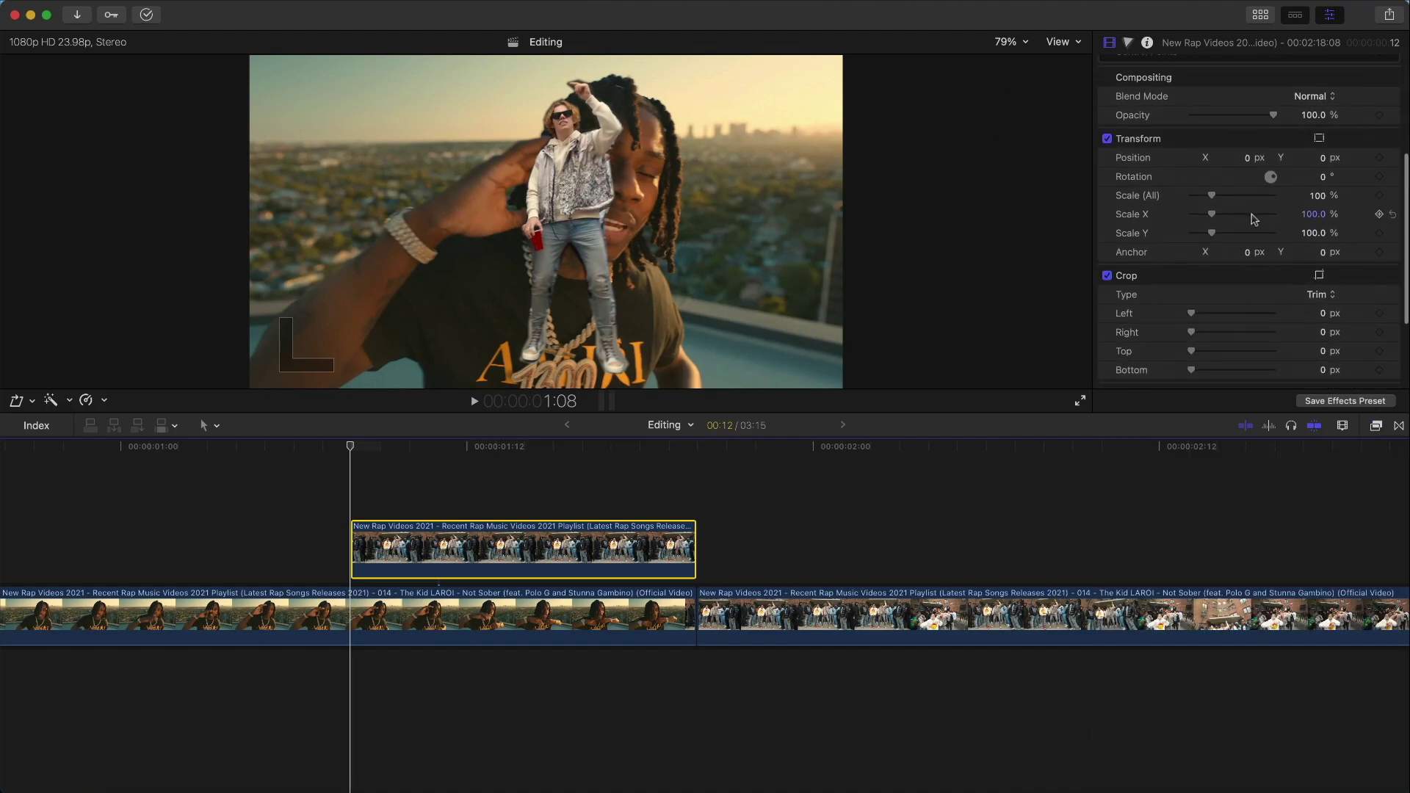
scroll(1220, 176, "down", 2)
scroll(1219, 147, "down", 2)
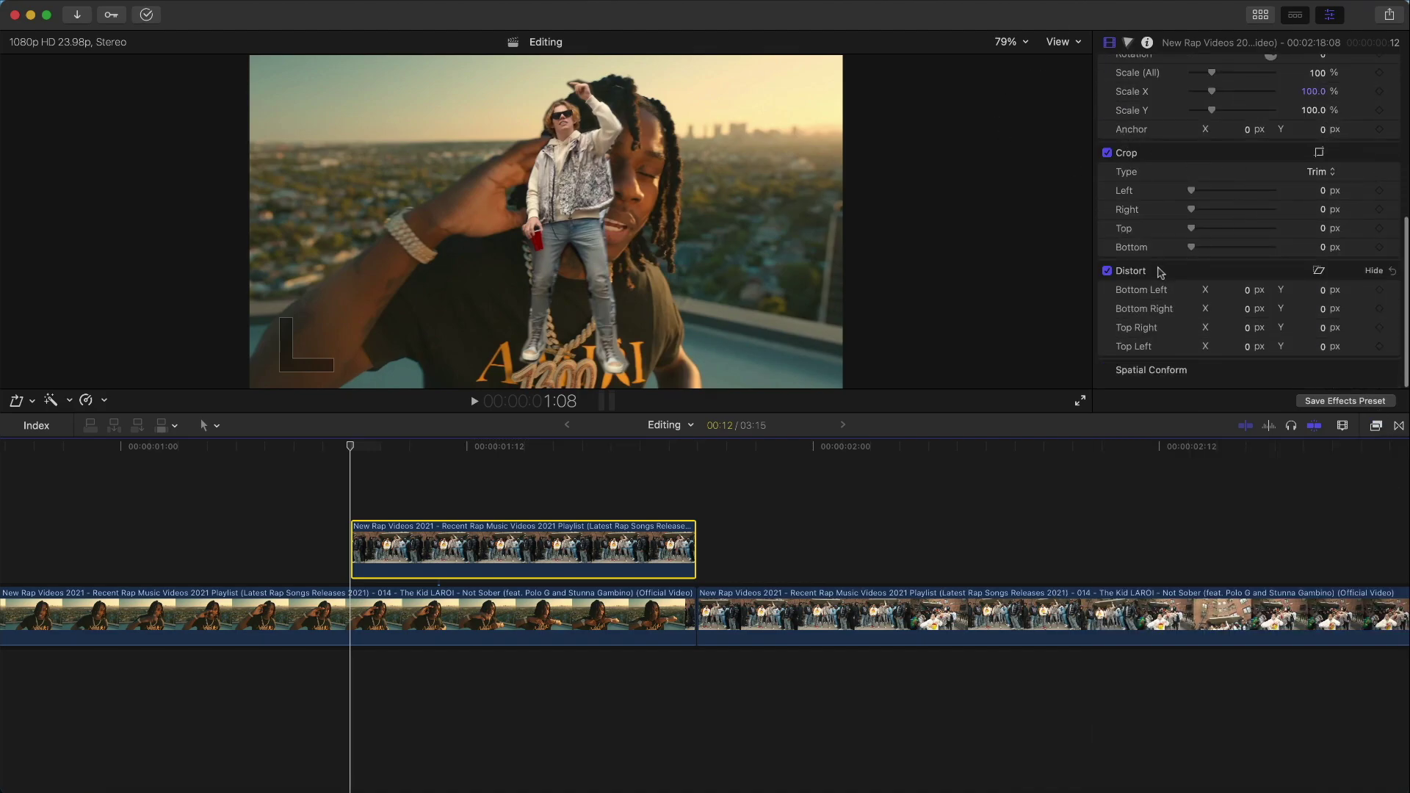
scroll(1309, 247, "up", 2)
Transform the cutout to about 193.83% scale and move it outside the frame's left edge, at about X -1486.9, Y 21.8 px.
left_click(33, 401)
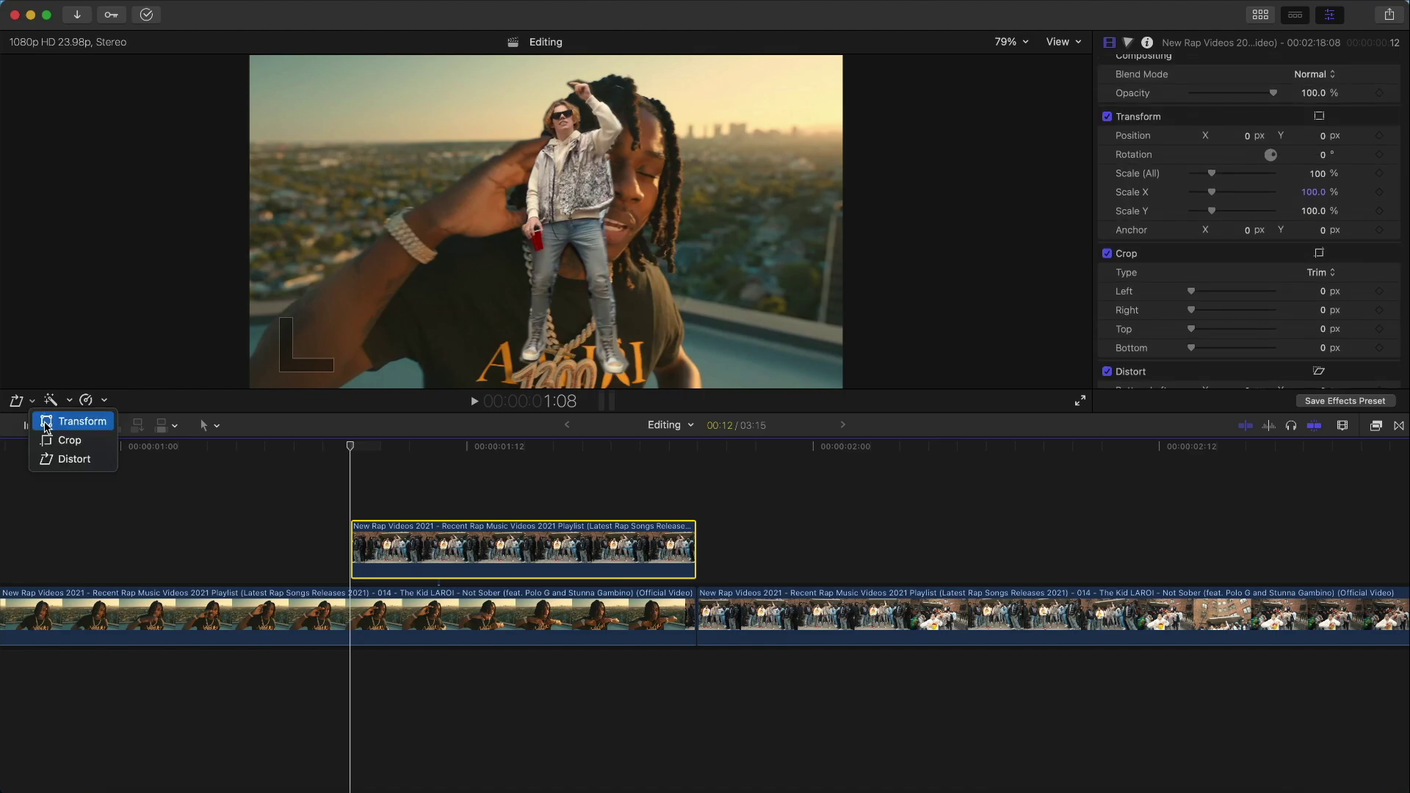
left_click(72, 421)
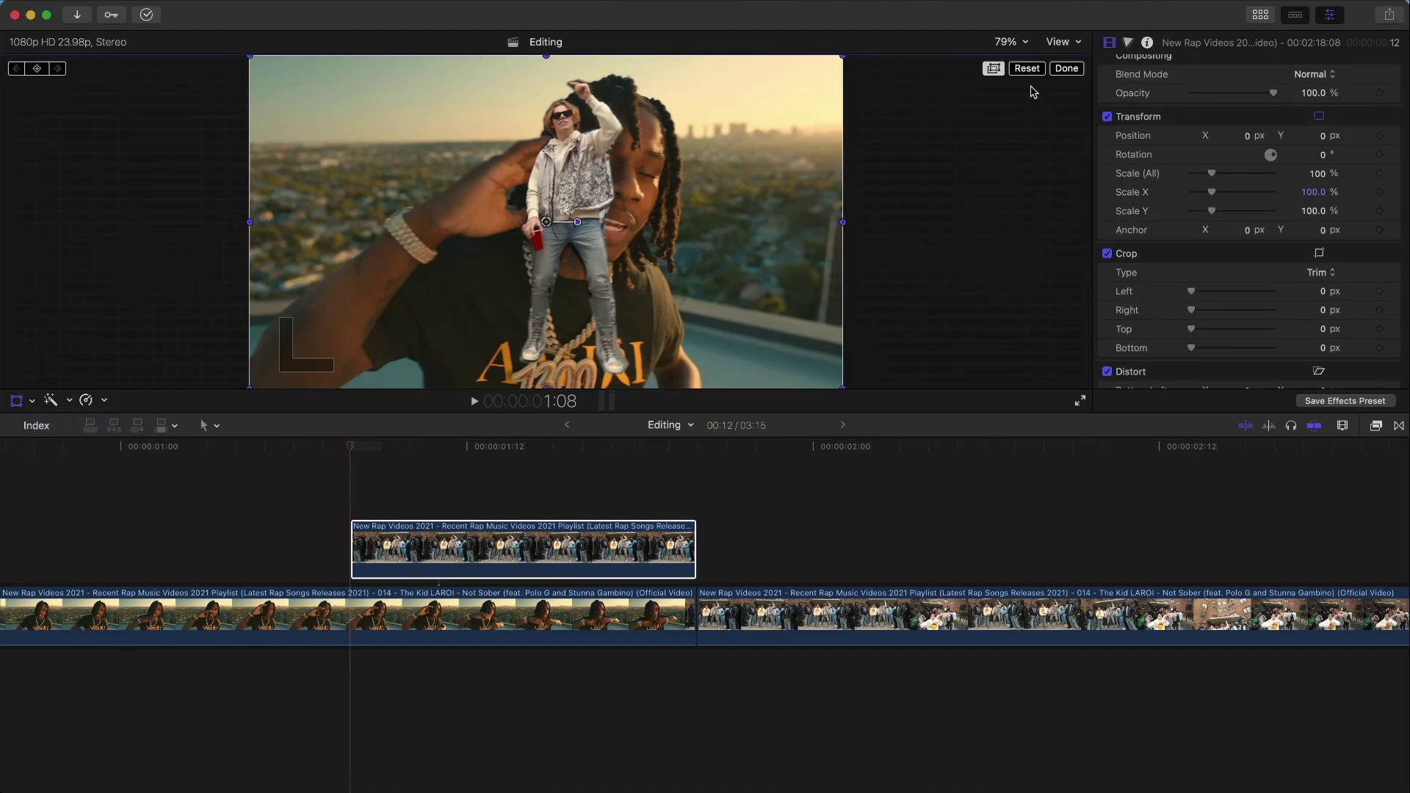
left_click(1028, 43)
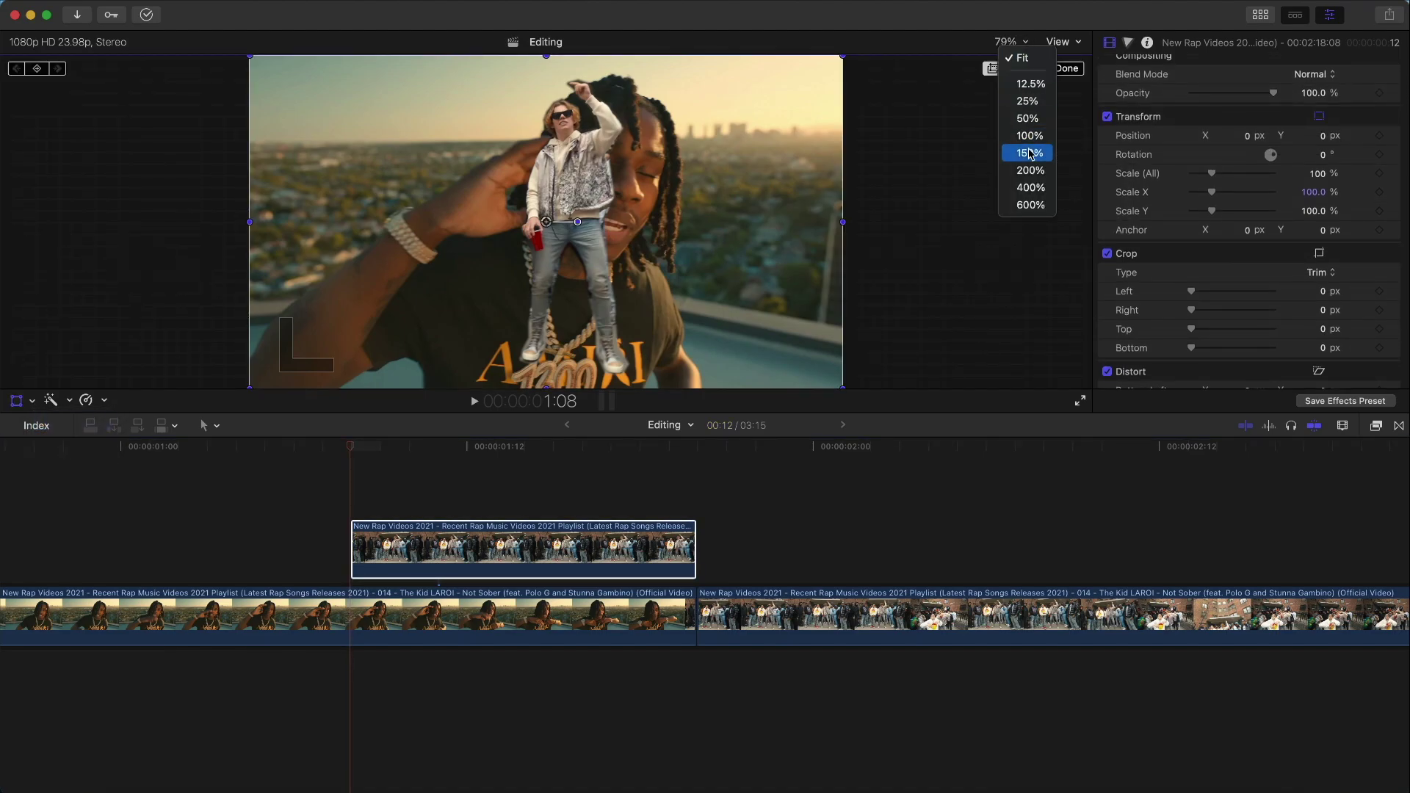
left_click(1028, 99)
left_click_drag(640, 169, 729, 121)
left_click_drag(655, 220, 369, 228)
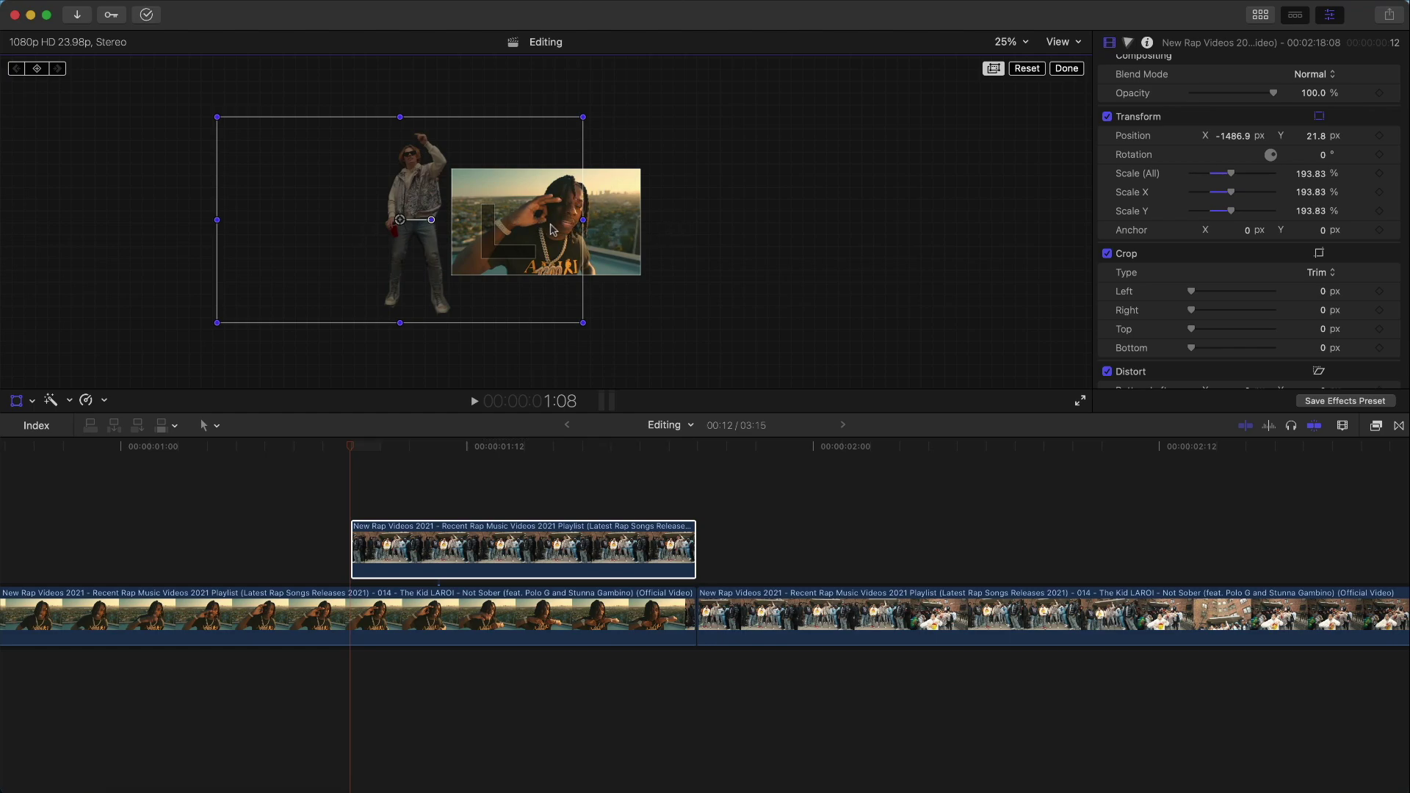
Add Transform keyframes for the cutout's position, rotation, scale and anchor at 1:08.
scroll(1385, 283, "down", 3)
left_click(36, 68)
scroll(1297, 144, "up", 3)
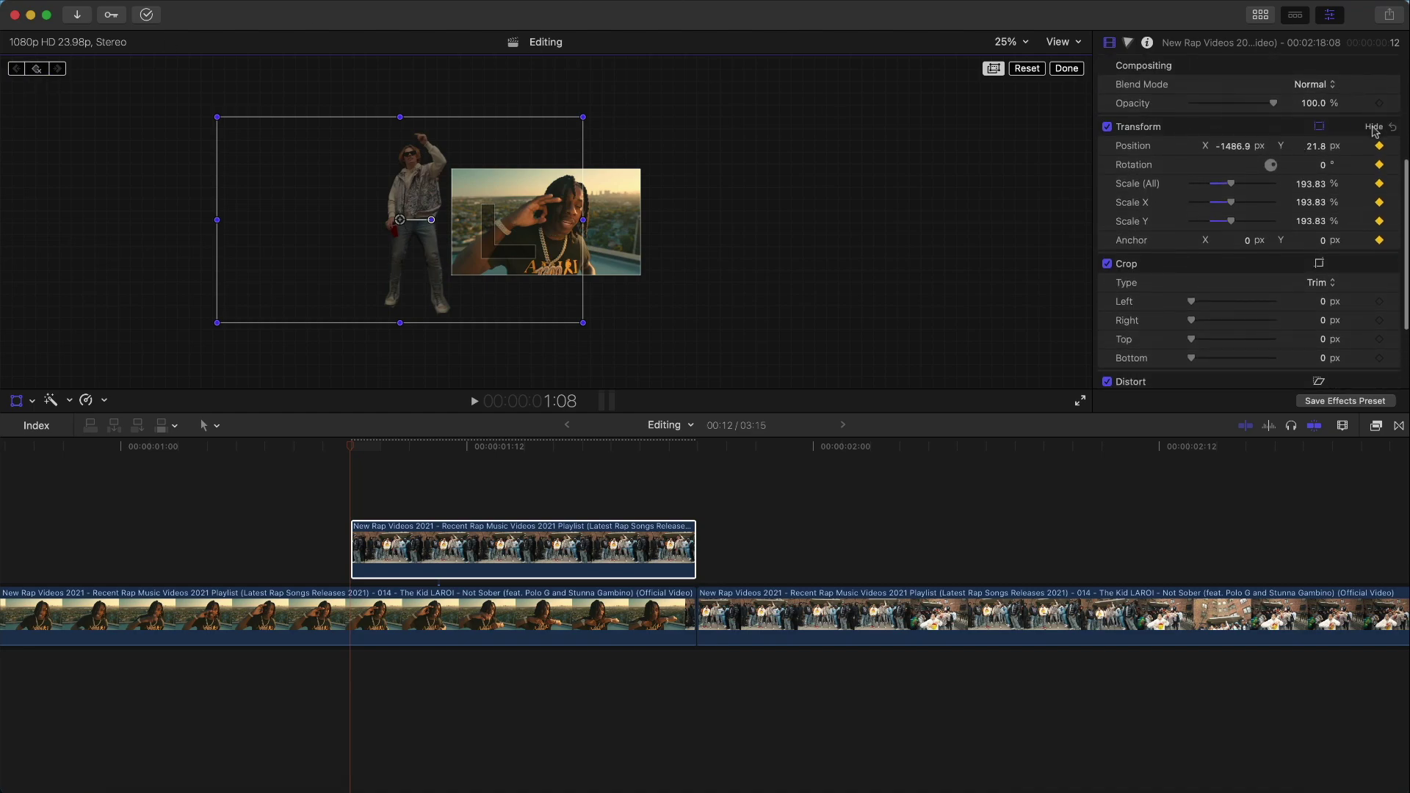
Try keyframing all four Distort corners at 1:08, and switch the Distort effect off.
scroll(1379, 197, "down", 3)
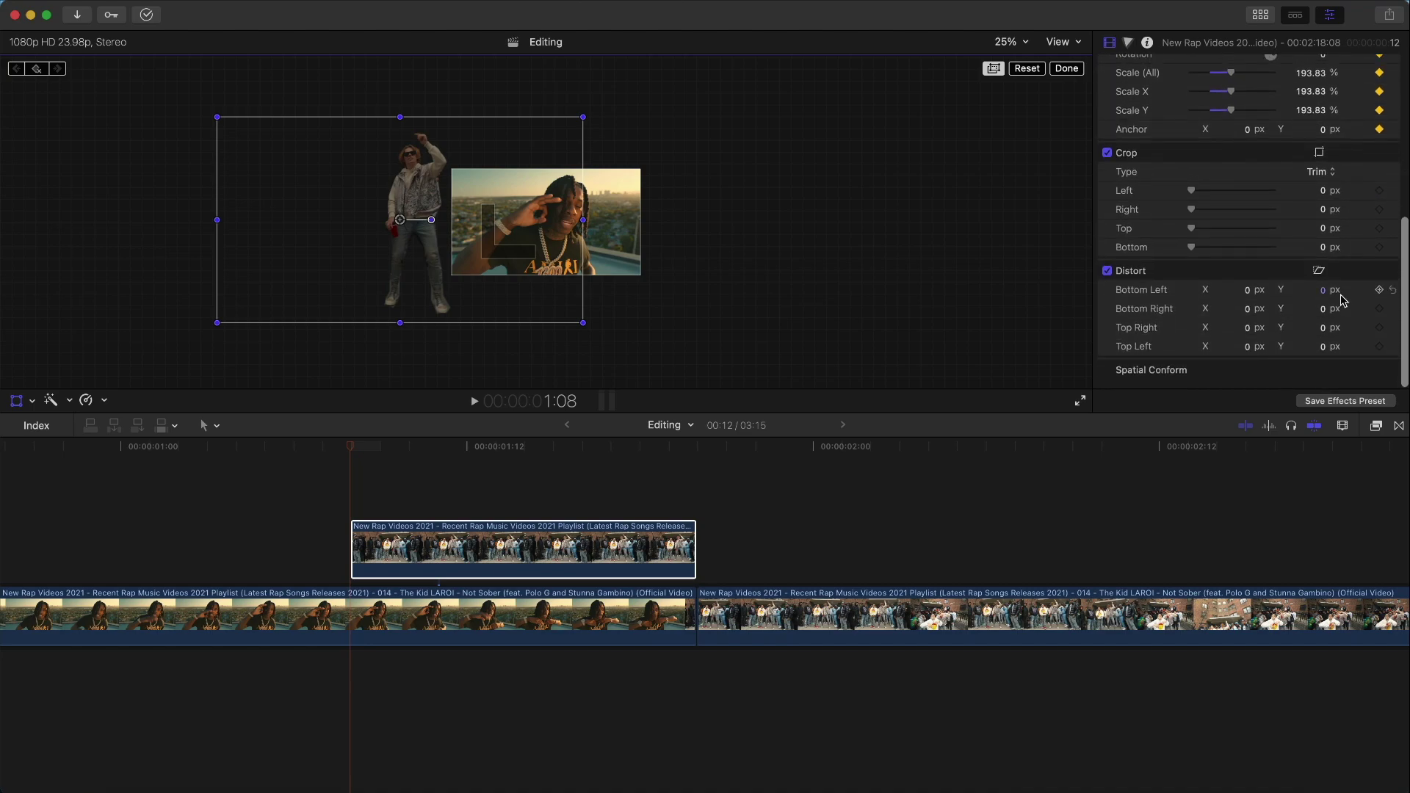
left_click(1379, 290)
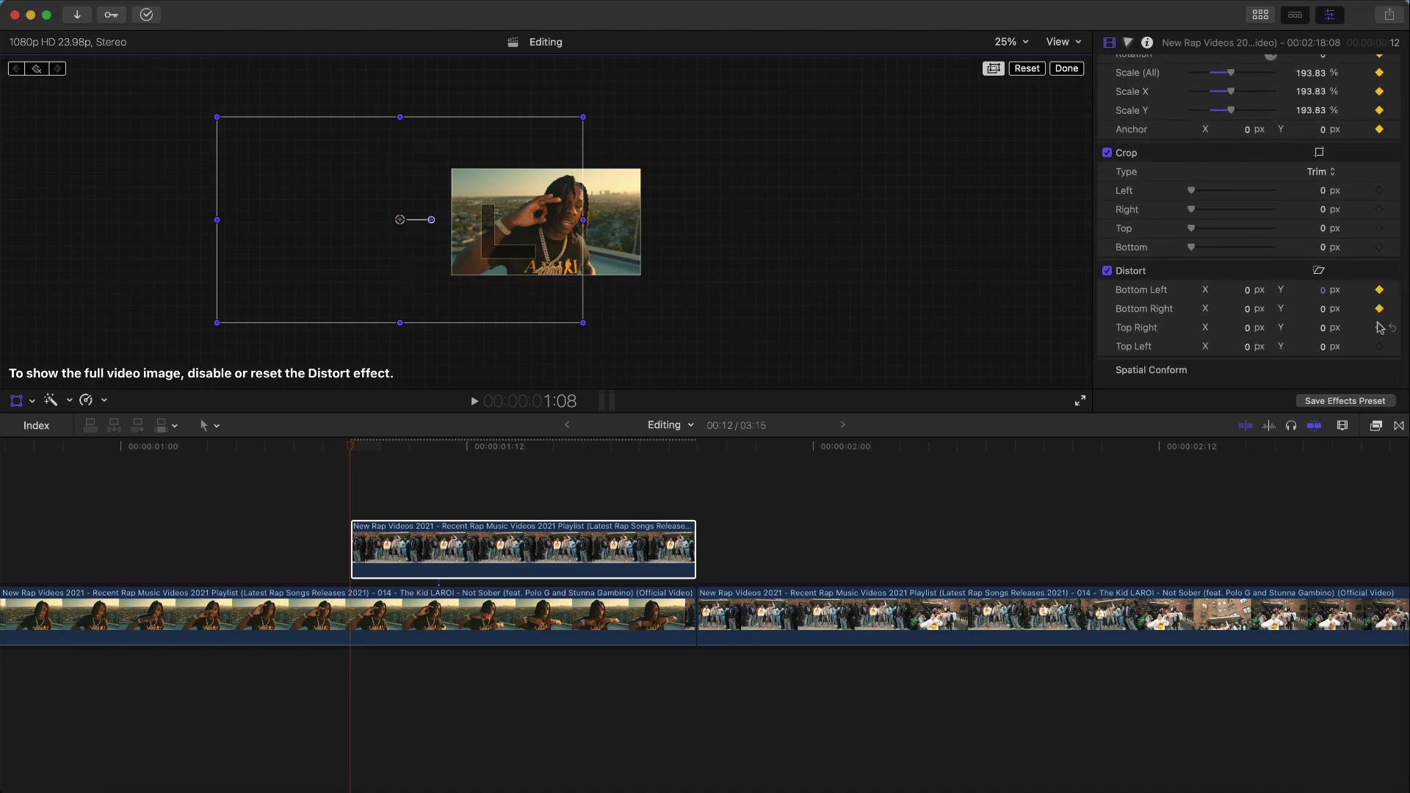
scroll(1359, 216, "up", 3)
scroll(1359, 216, "down", 3)
left_click(1108, 271)
left_click(1107, 271)
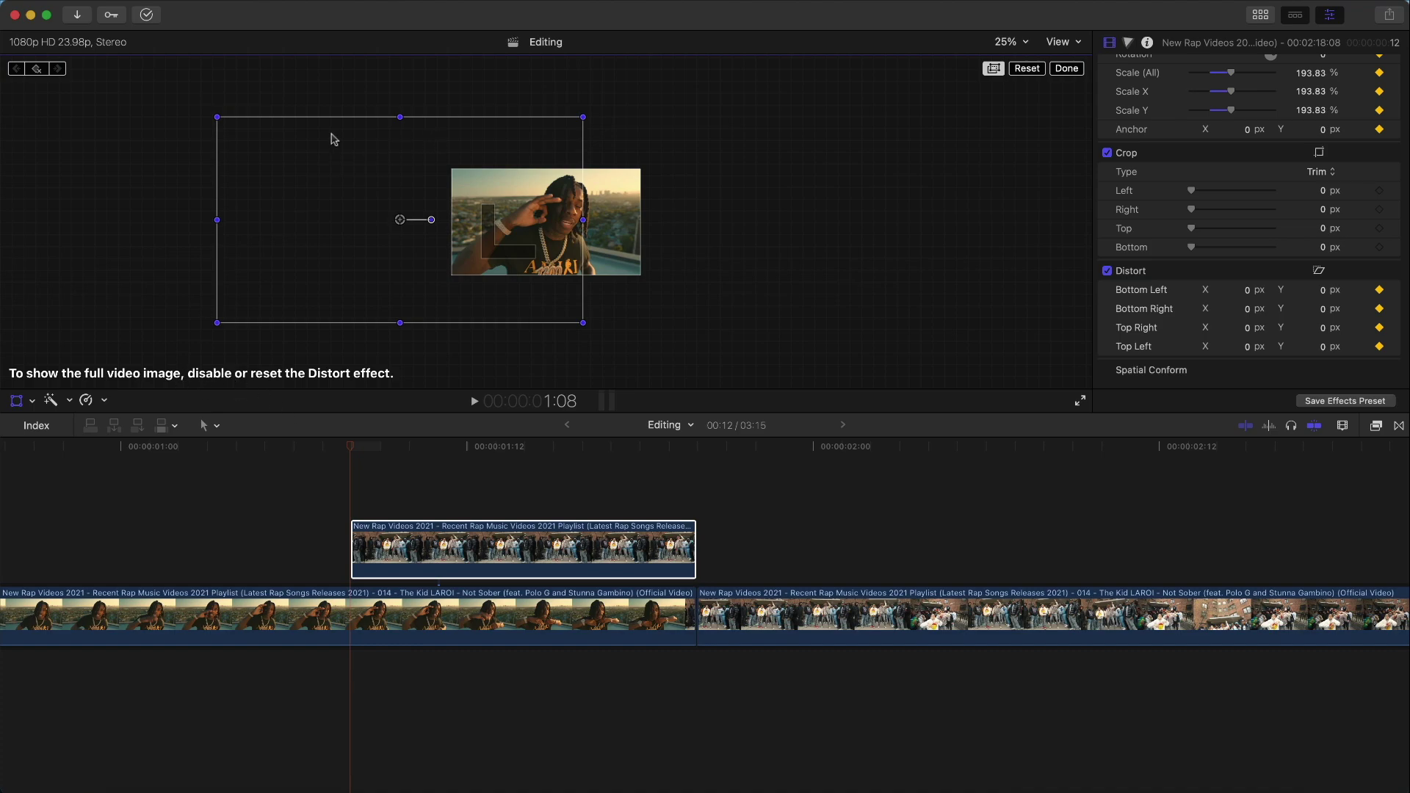
left_click(1110, 271)
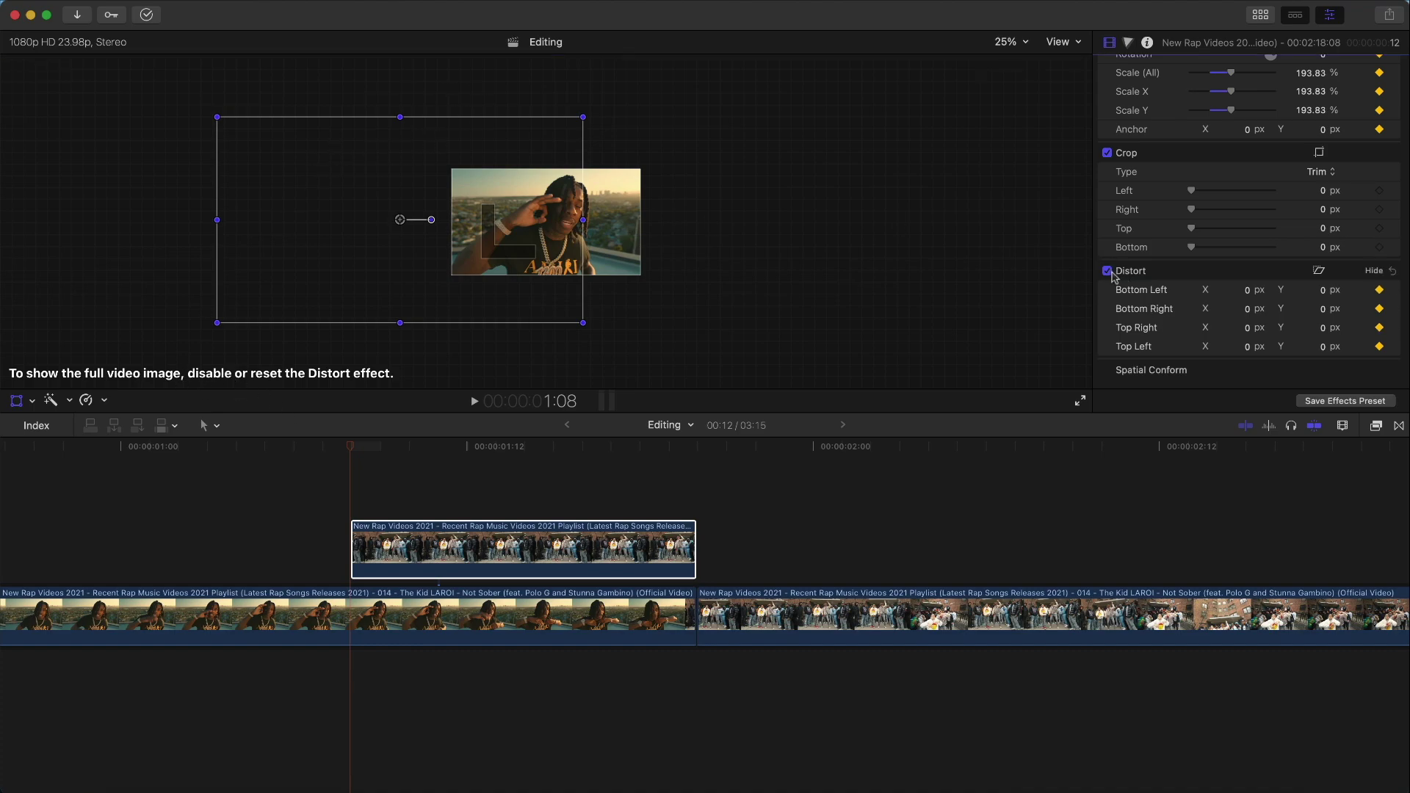
left_click(1107, 271)
Set a position keyframe at 1:14 that moves the cutout to X 434.1 px.
scroll(1213, 243, "up", 5)
left_click_drag(352, 445, 526, 441)
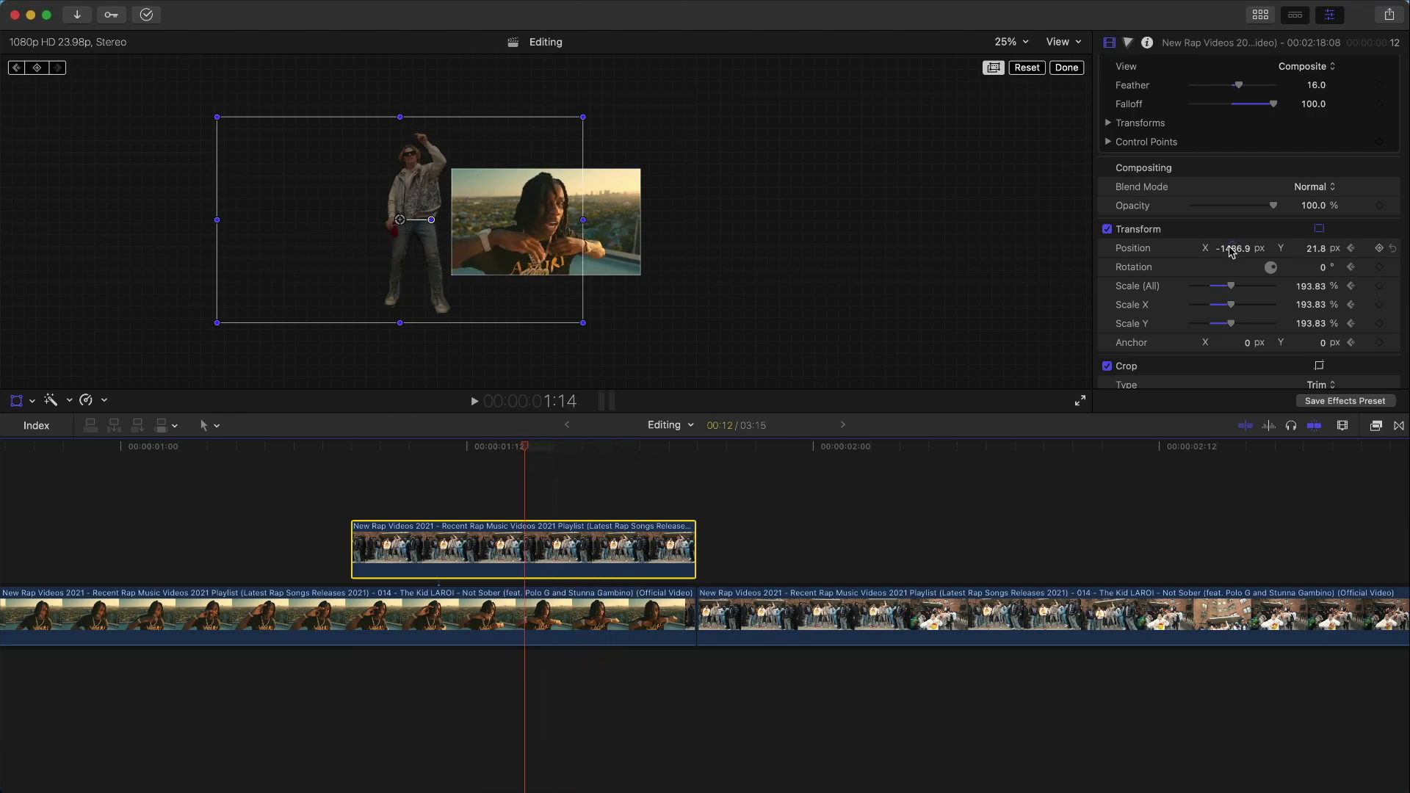
mouse_move(1233, 248)
left_mouse_down()
mouse_move(1233, 121)
mouse_move(1234, 249)
left_mouse_up()
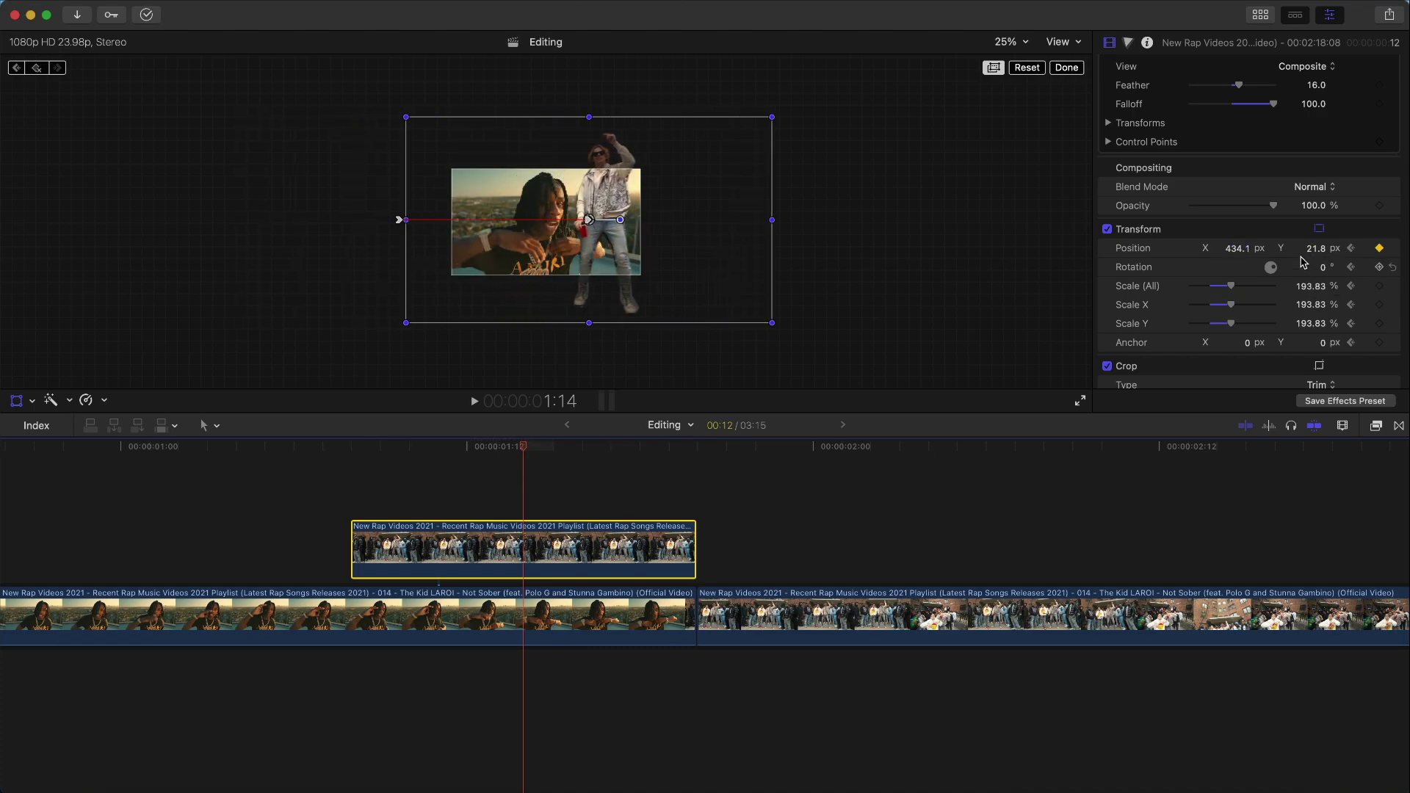
At 1:15, set the cutout's Position to X 0, Y 0 px and Scale to 100%, and finish the Transform editing.
key("Right")
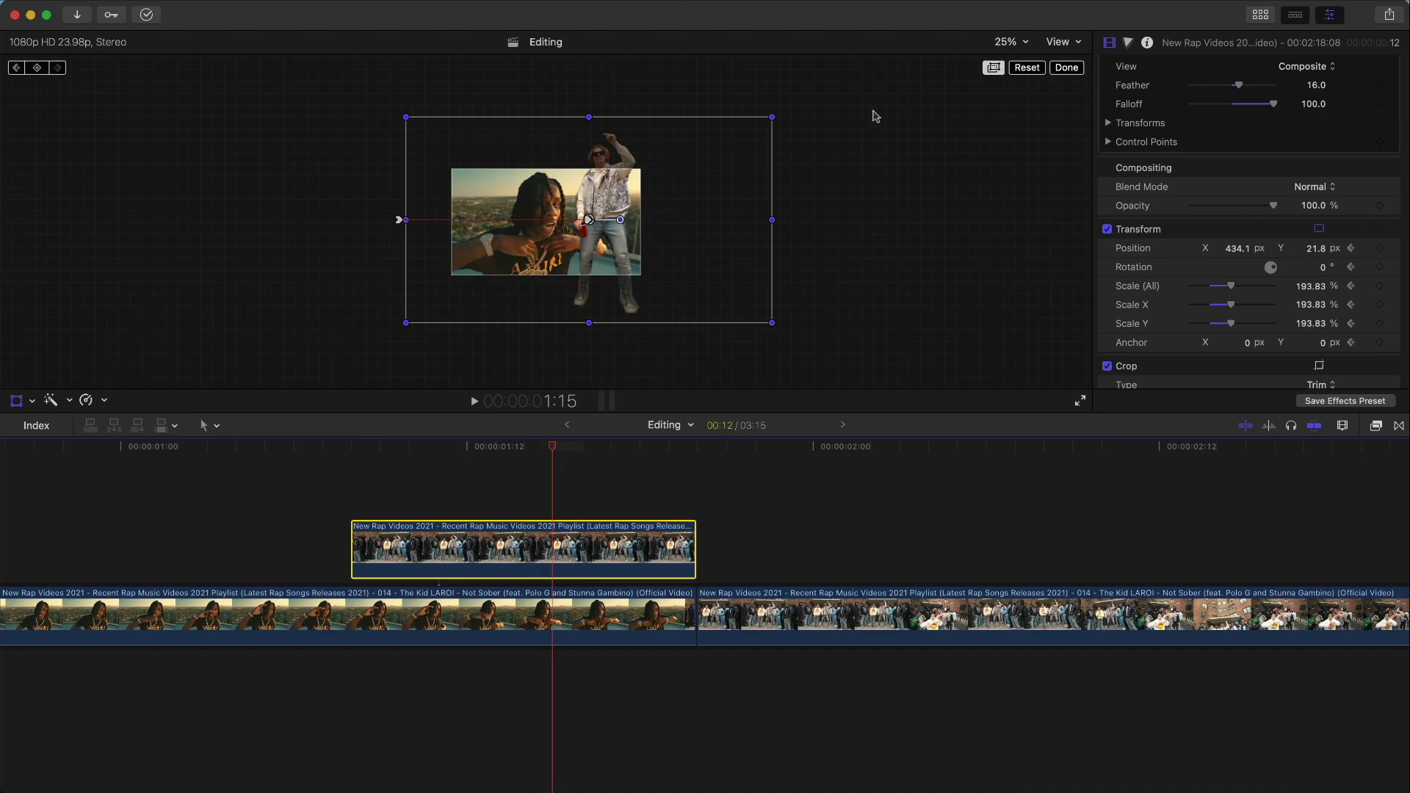
left_click(1239, 250)
left_click(1322, 250)
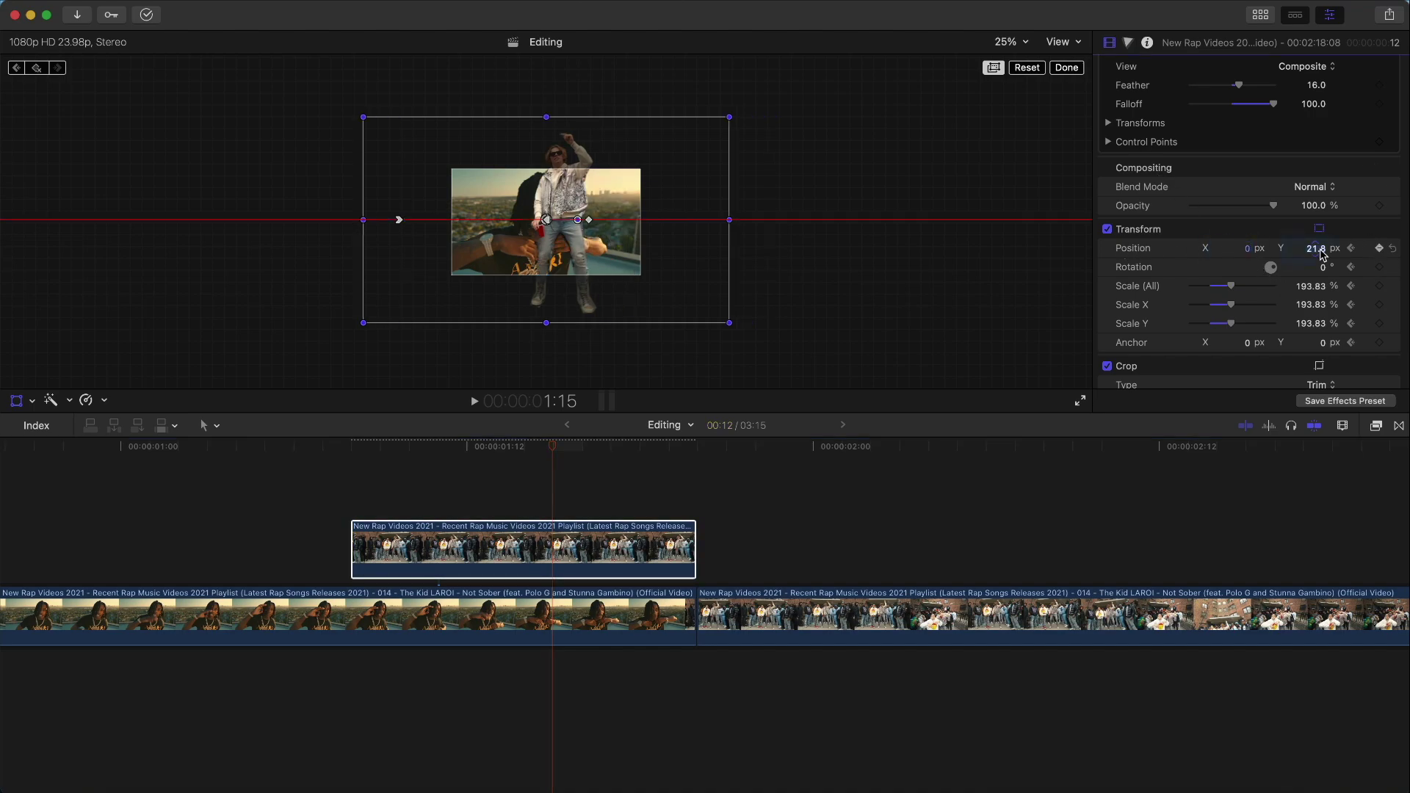
type("0")
scroll(1274, 281, "down", 2)
left_click(1312, 210)
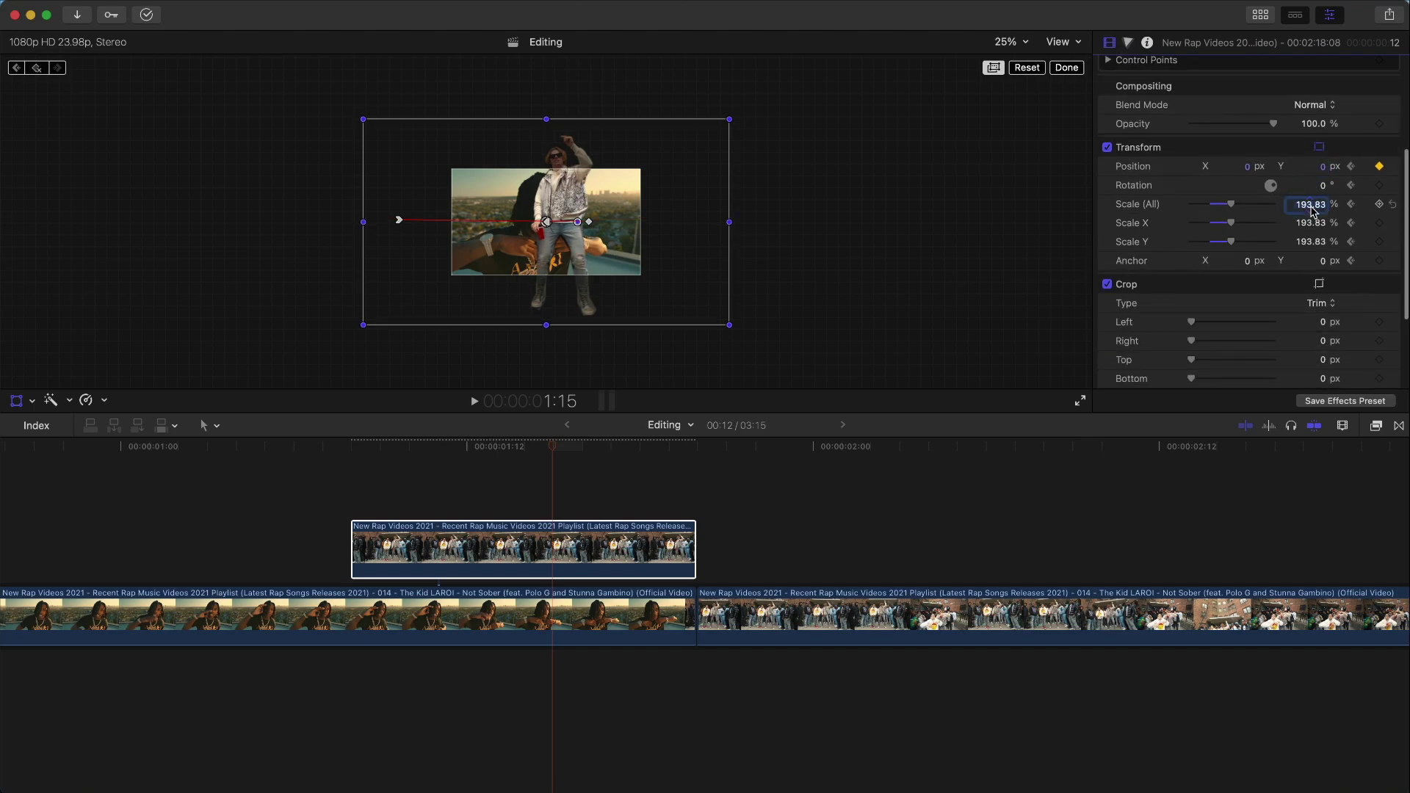
key("Return")
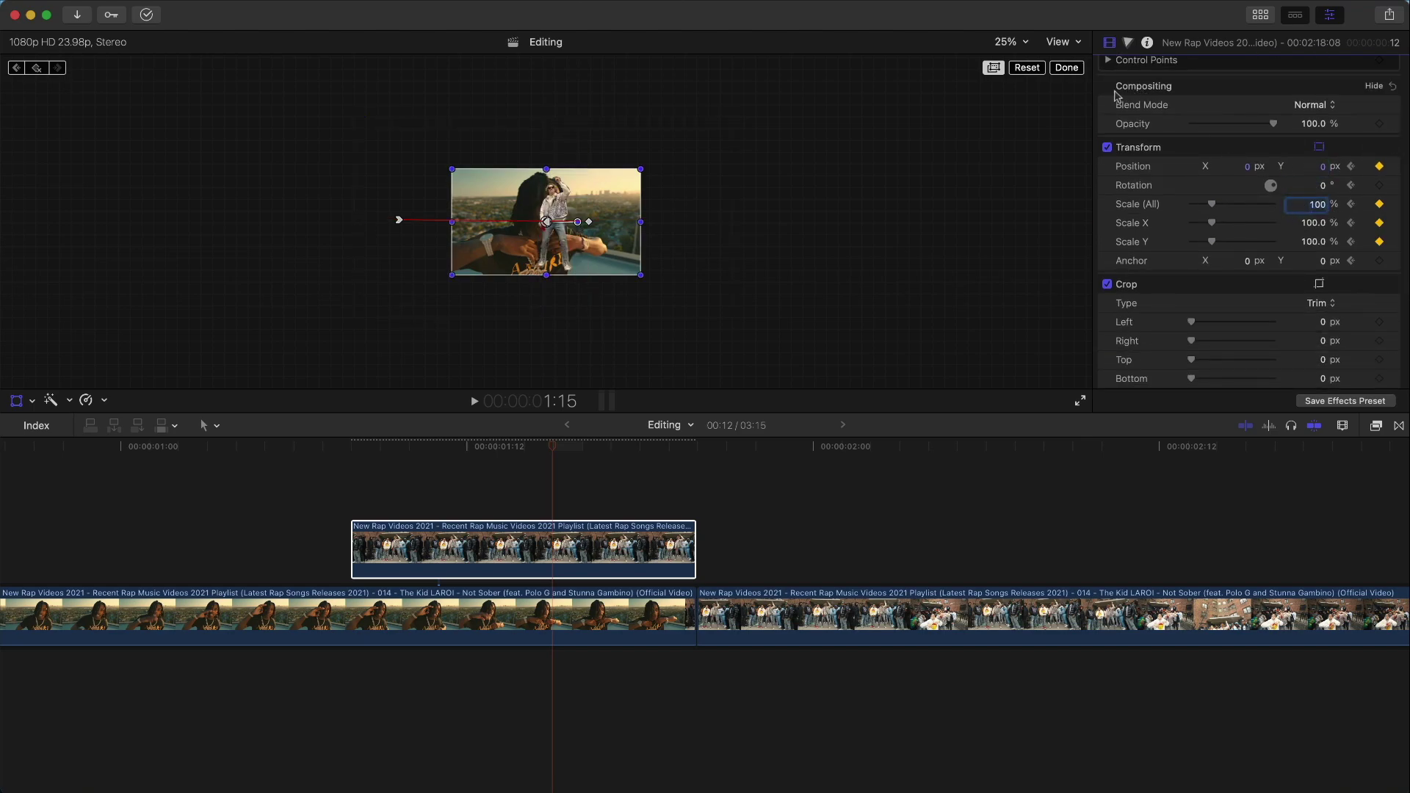
left_click(1071, 67)
Step back and forth through the frames around 1:14 and 1:15 to check the cutout's slide-in motion.
key("Left")
key("Right")
key("Left")
key("Right")
key("Right")
key("Left")
key("Left")
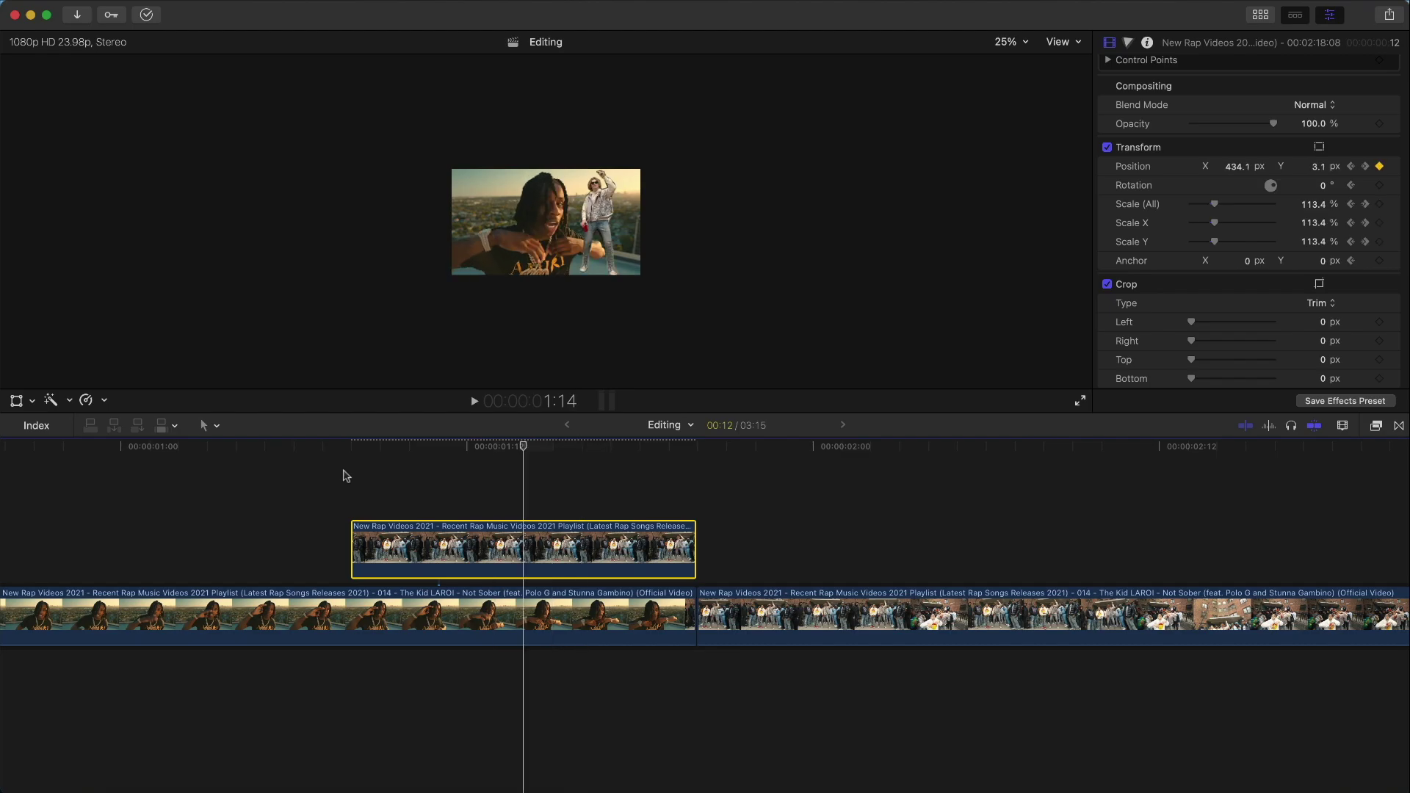
Display the cutout's video animation, and undo the keyframe shift and the Transform keyframes set at 1:15.
right_click(604, 550)
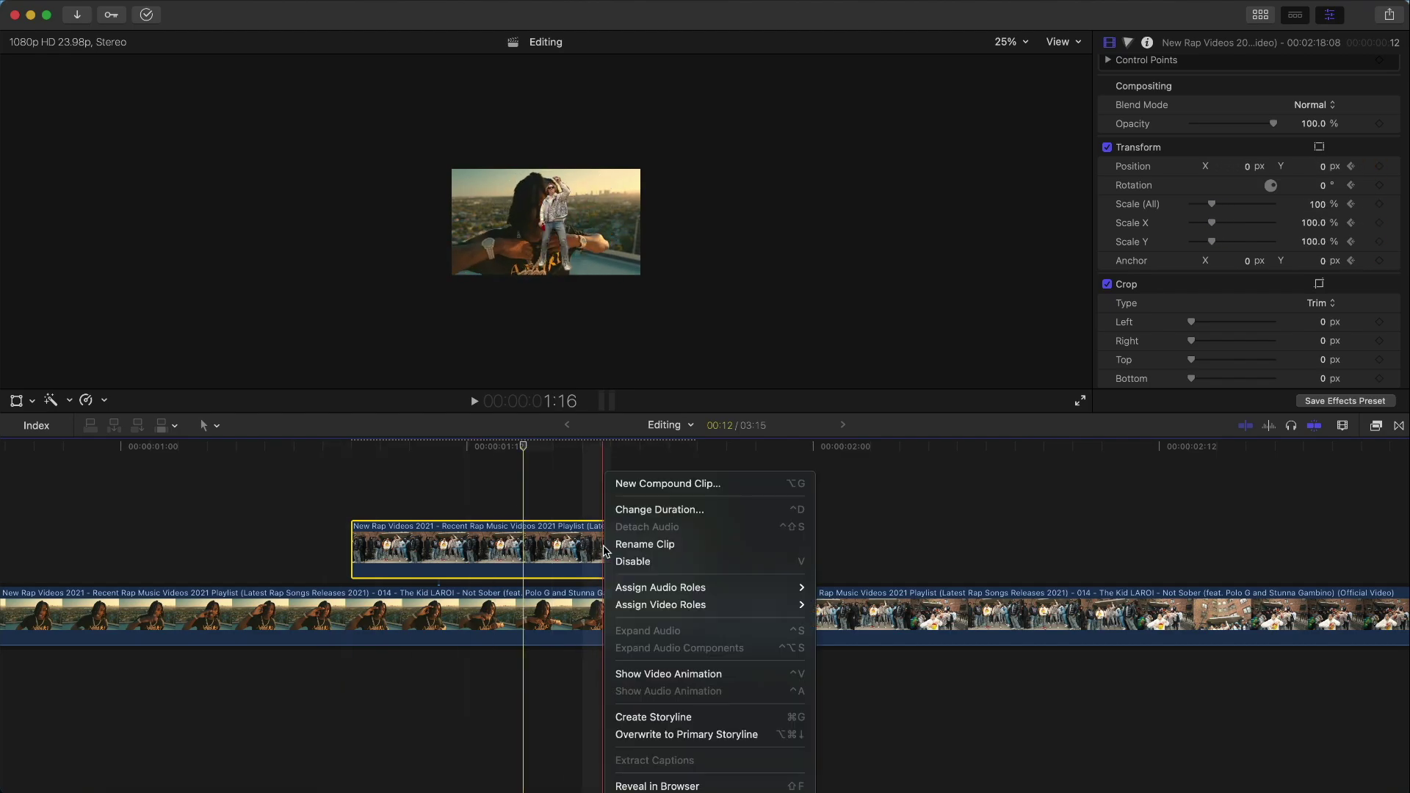
left_click(648, 671)
left_click_drag(554, 512, 639, 513)
key("super+z")
key("super+z")
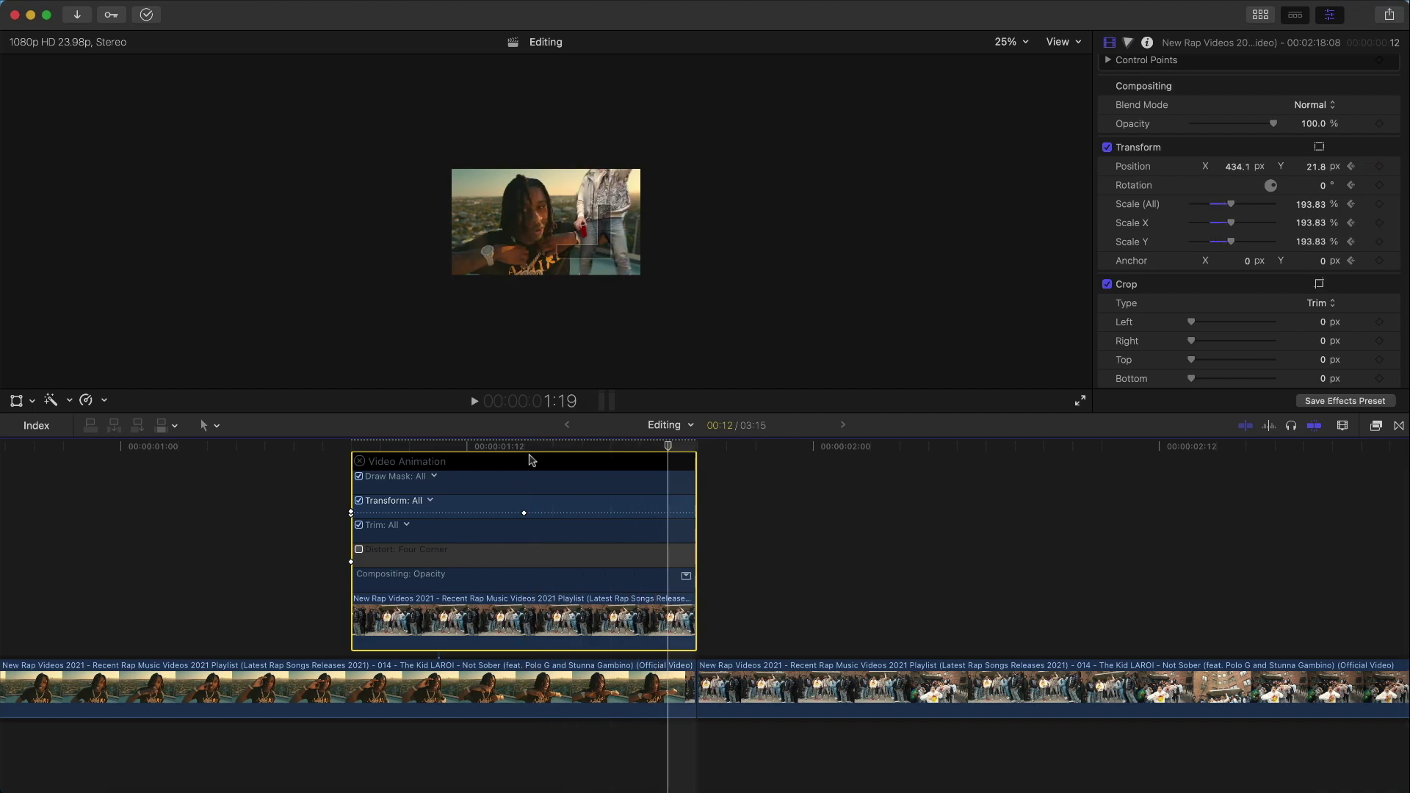
At 1:19, set the cutout's Position to X 0, Y 0 px and Scale (All) to 100%.
left_click(1235, 167)
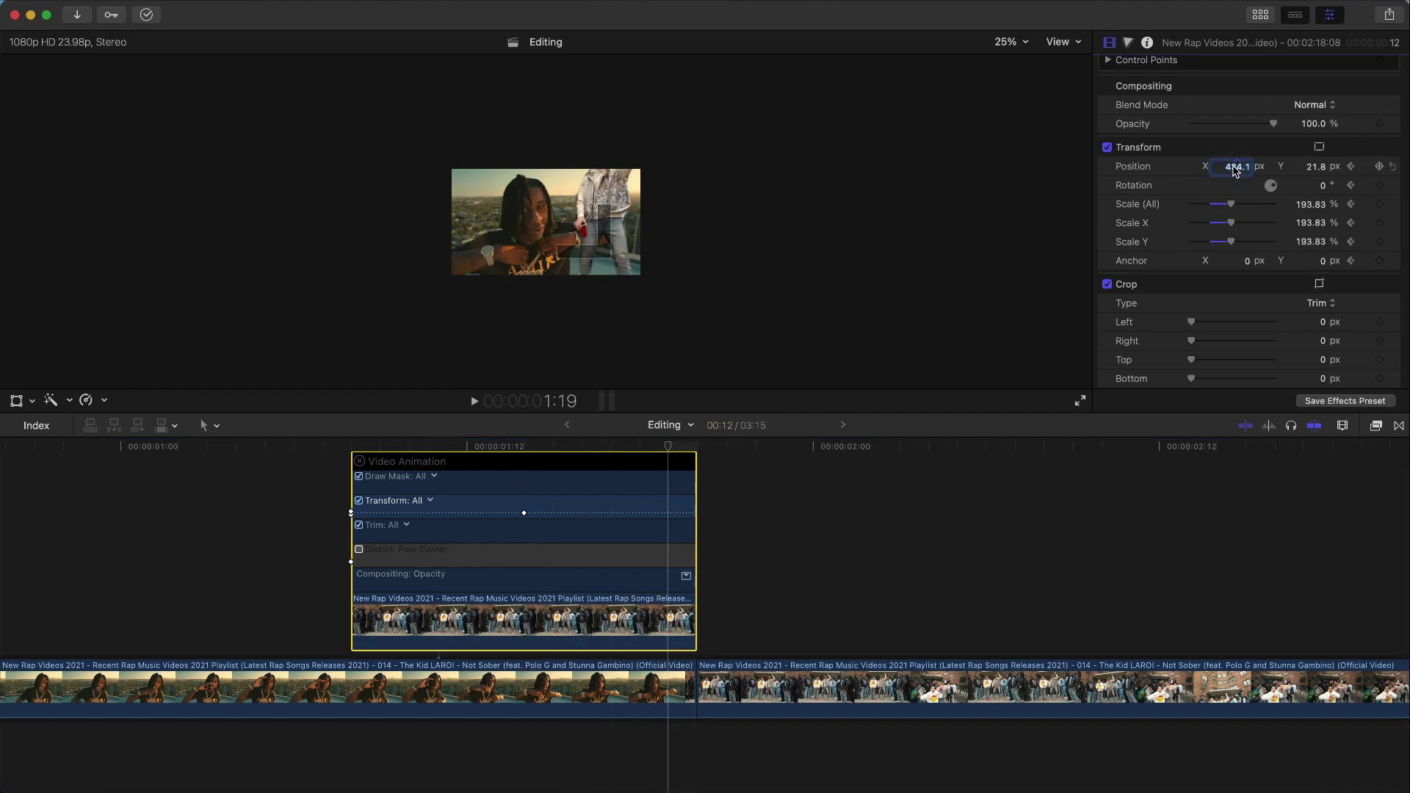
left_click(1324, 168)
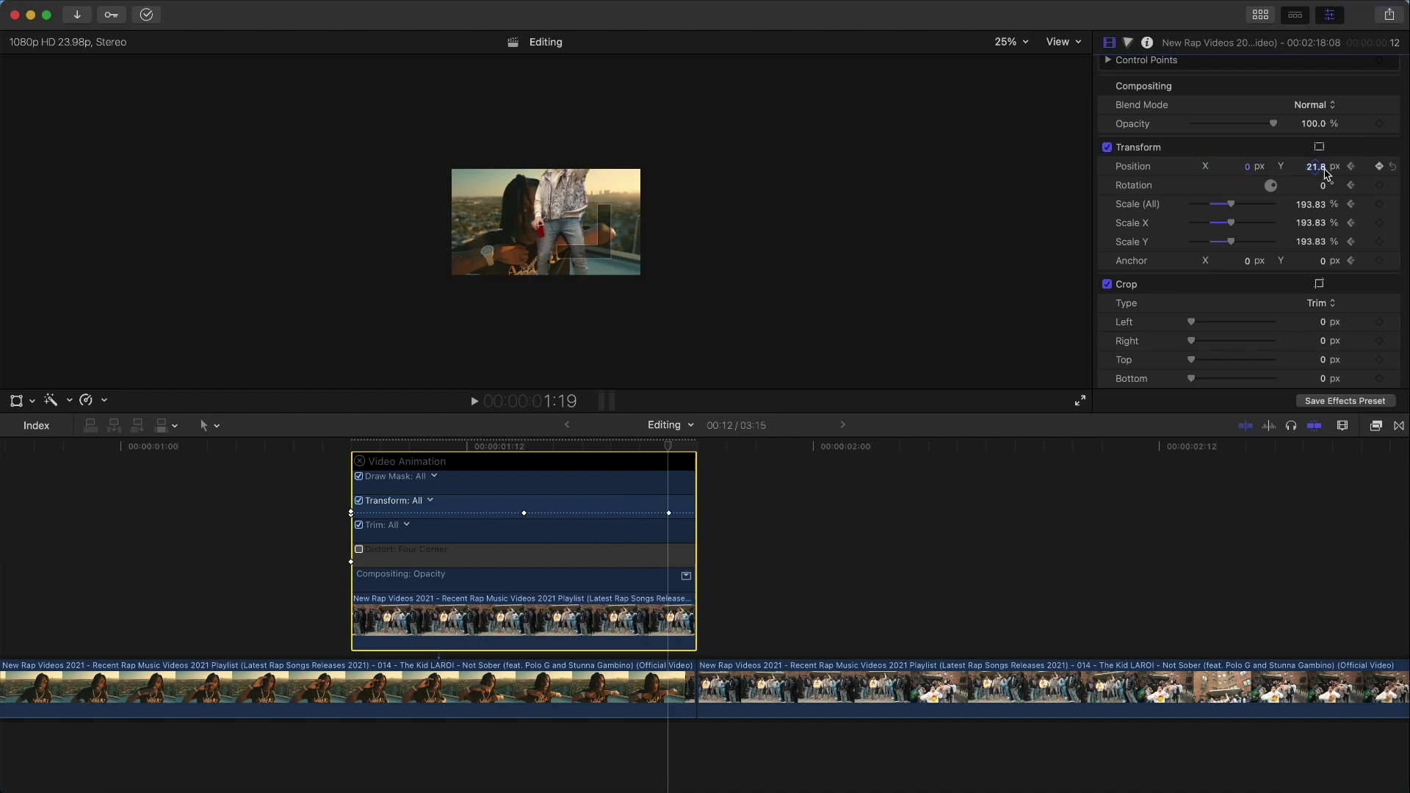
left_click(1319, 207)
type("100")
key("Return")
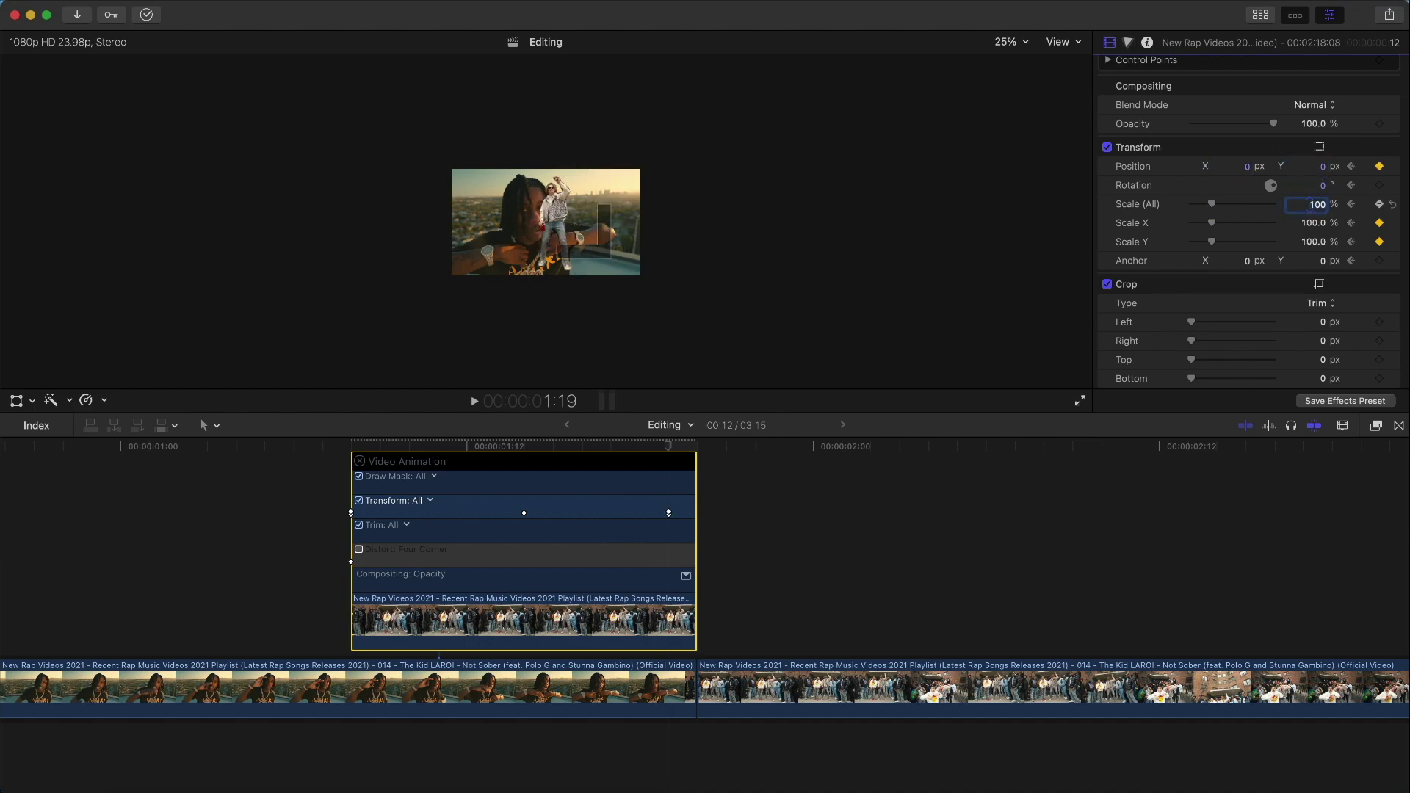
Play the cutout's slide-in repeatedly and step frame by frame up to 1:19 to examine its motion.
key("space")
key("space")
key("space")
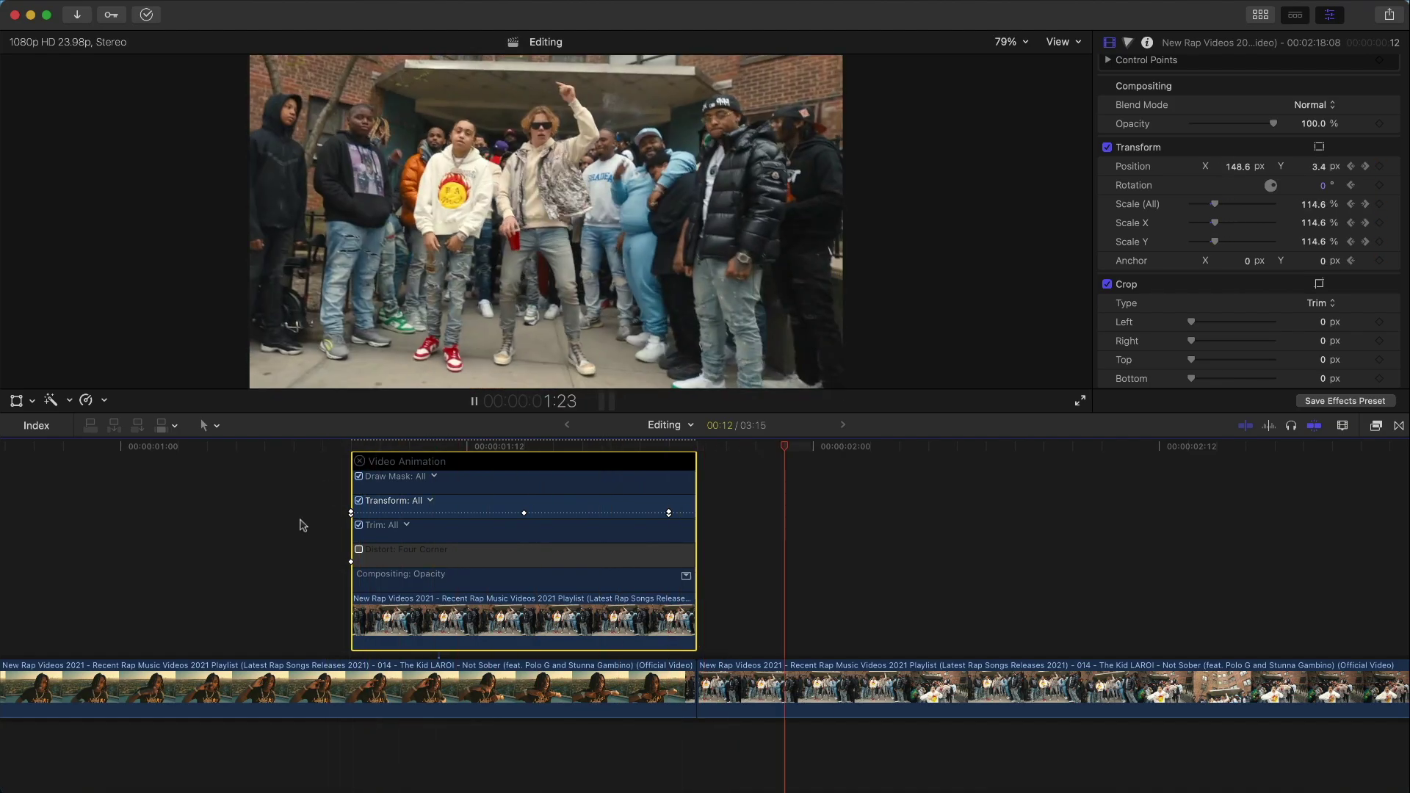
key("space")
key("space")
key("space")
key("Left")
key("Left")
key("Left")
key("Left")
key("Left")
key("Right")
key("Right")
key("Right")
key("Right")
key("Right")
key("Right")
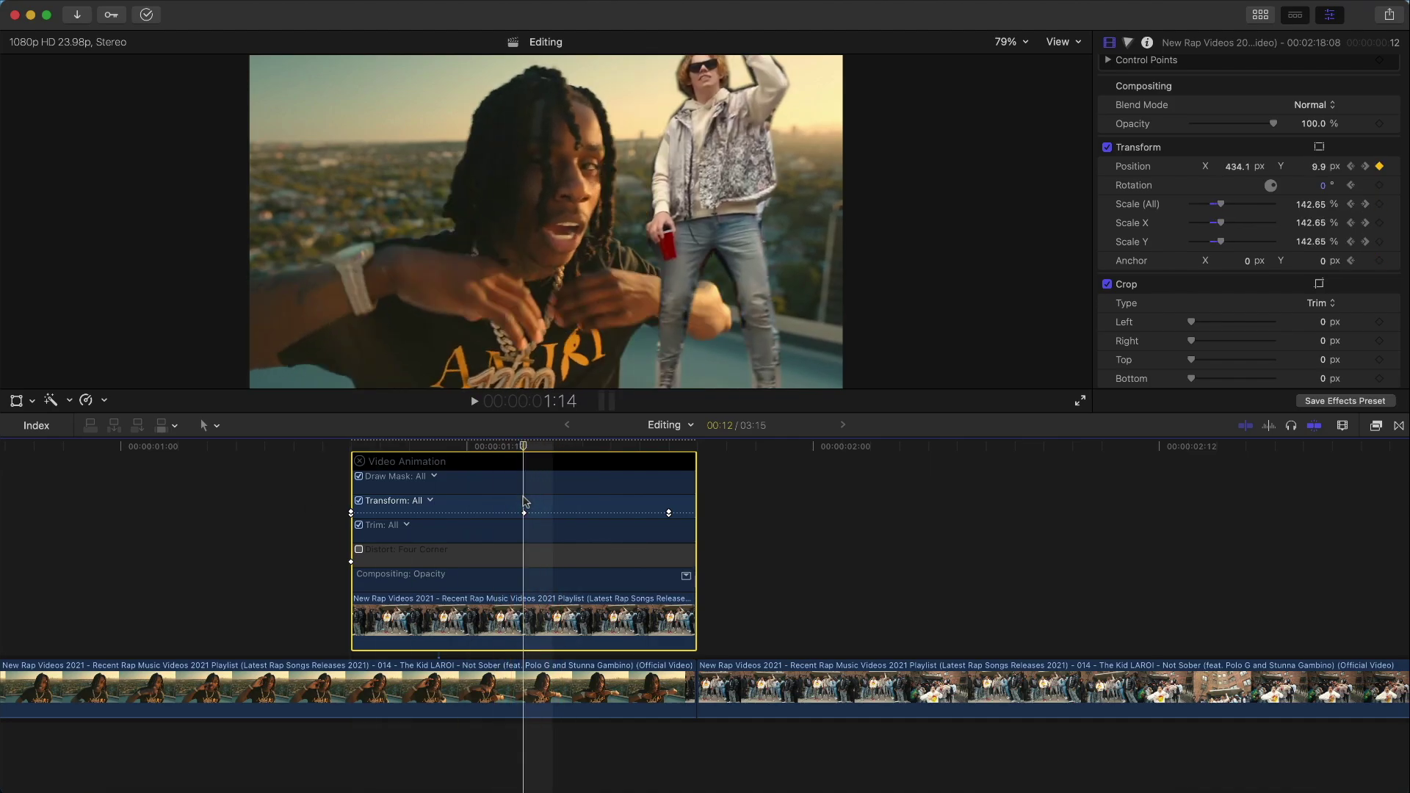
key("Right")
key("Right")
key("Right")
key("Right")
key("Right")
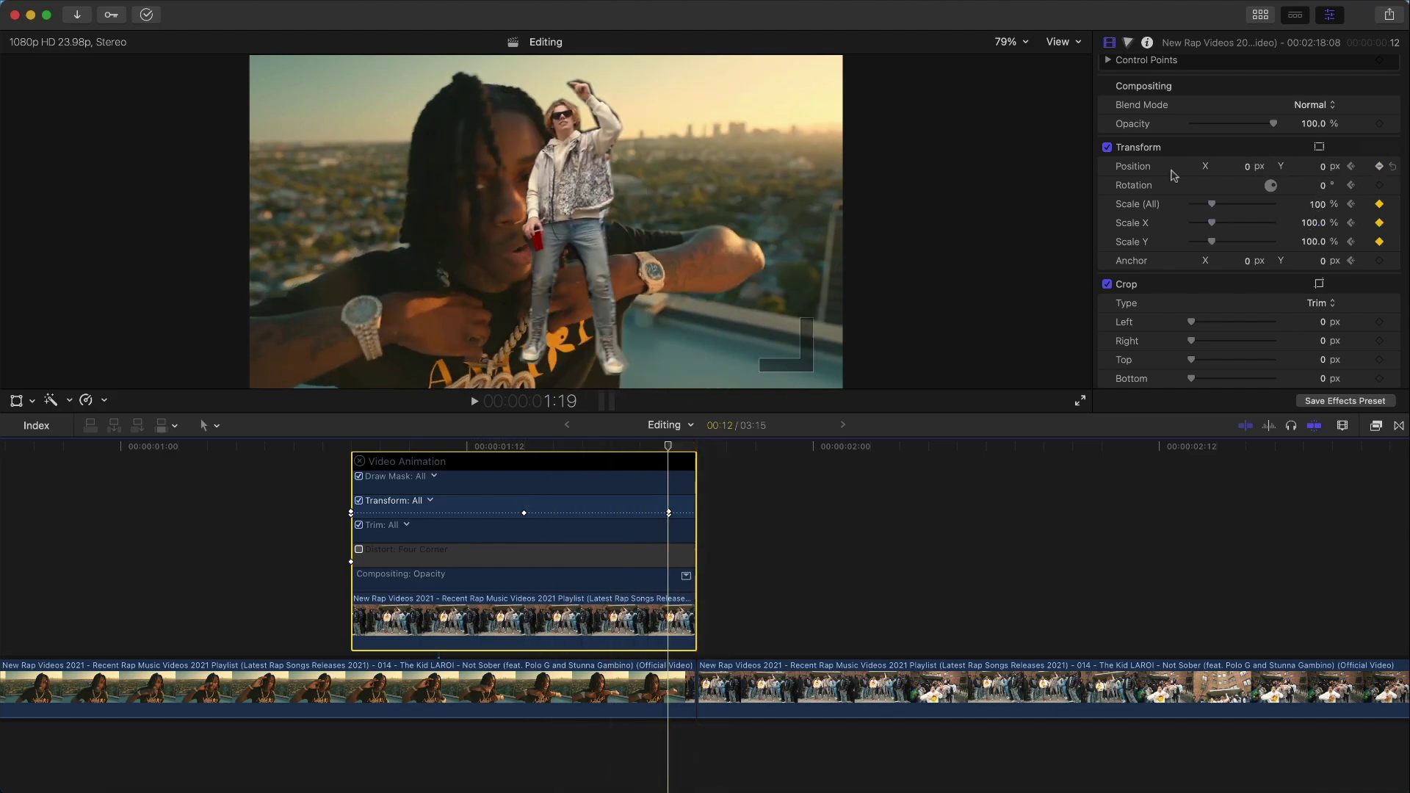
key("Left")
key("Left")
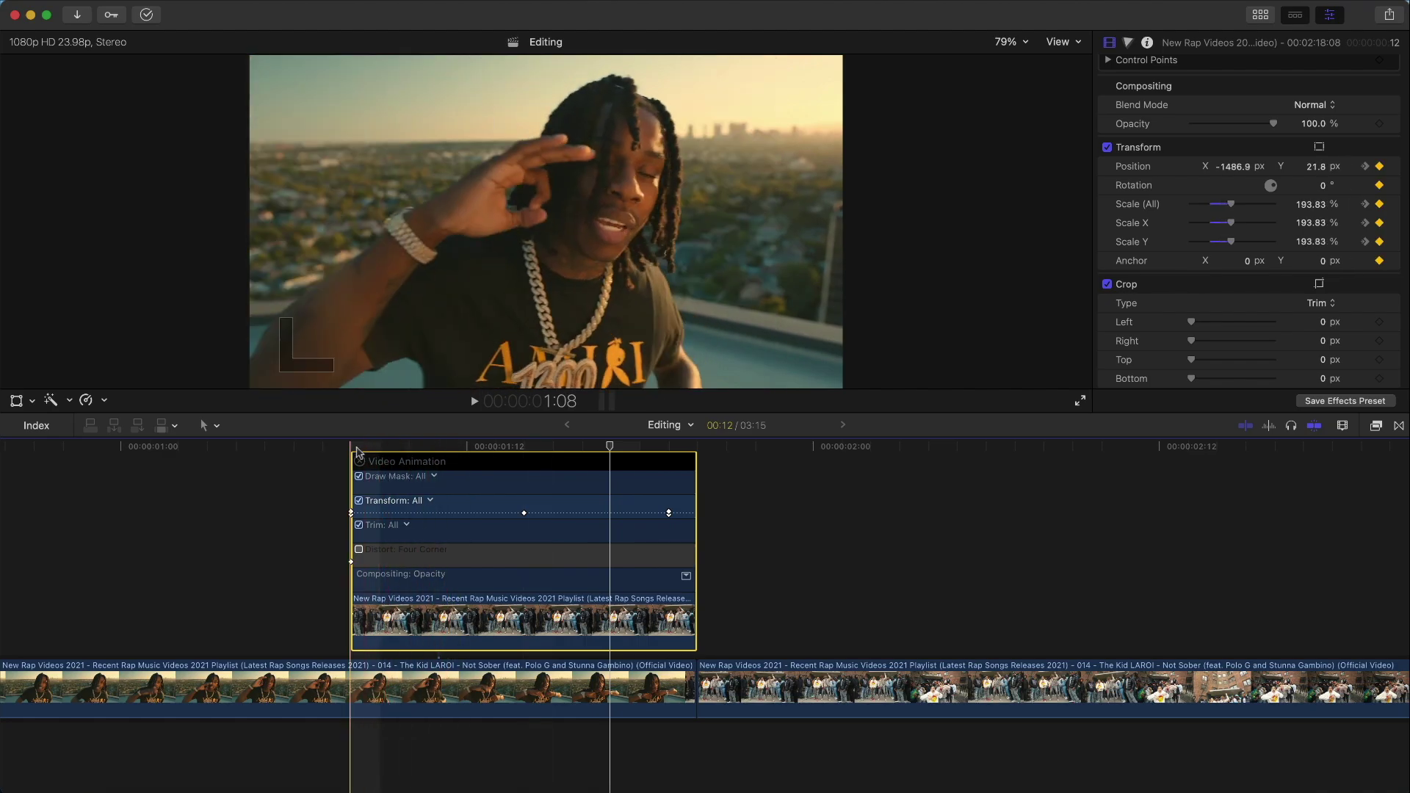
At 1:08, set the viewer zoom to 25% and enable Distort editing for the cutout.
left_click(1021, 43)
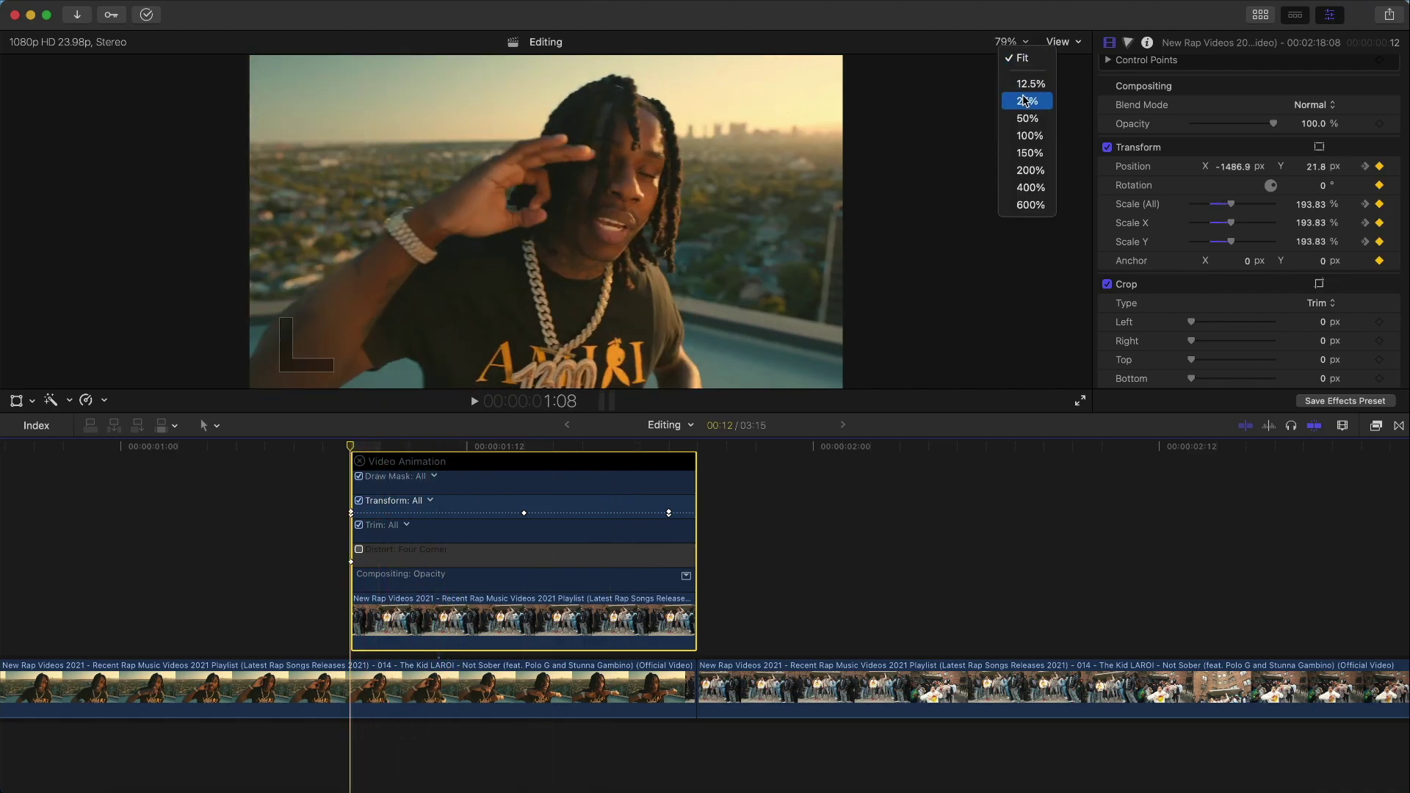
left_click(1026, 101)
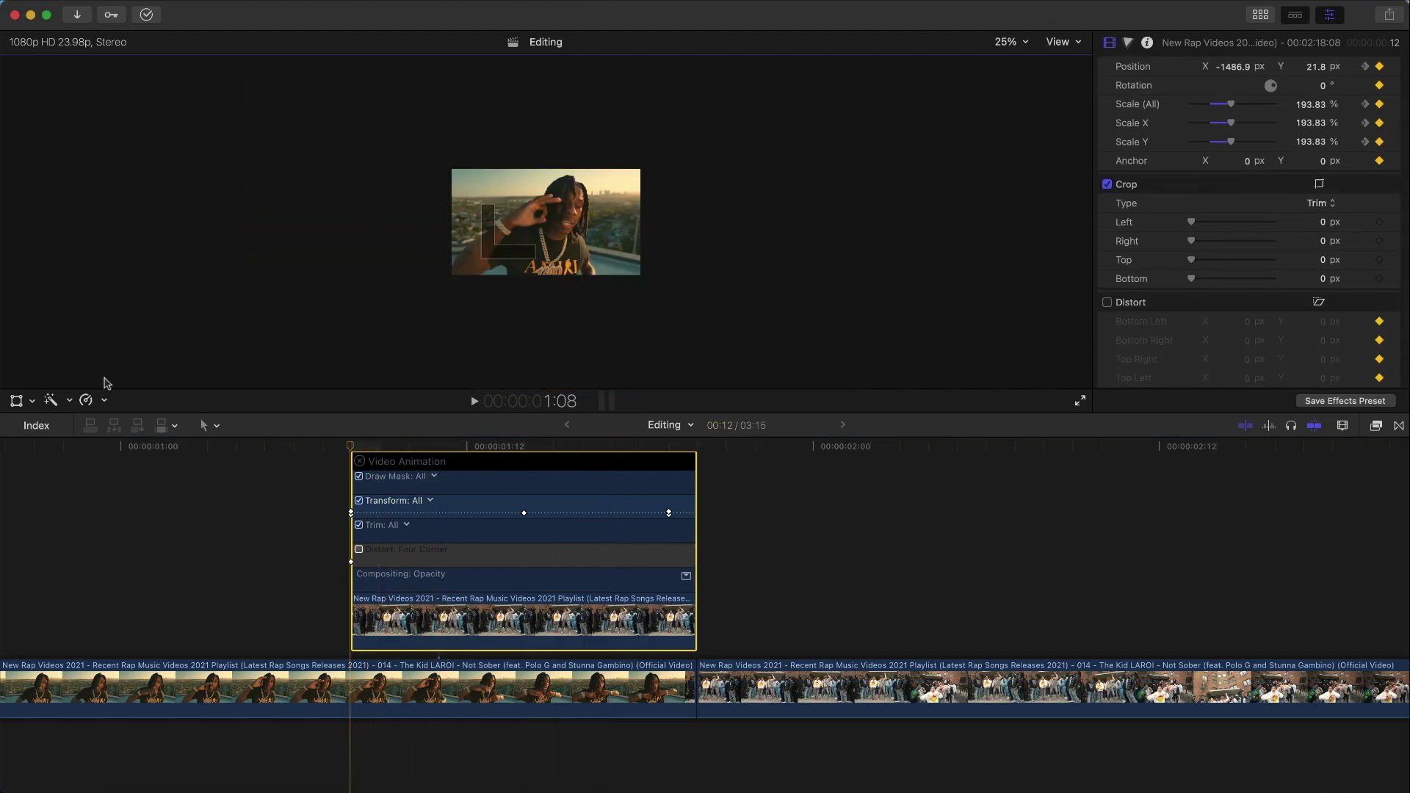
left_click(34, 400)
left_click(49, 458)
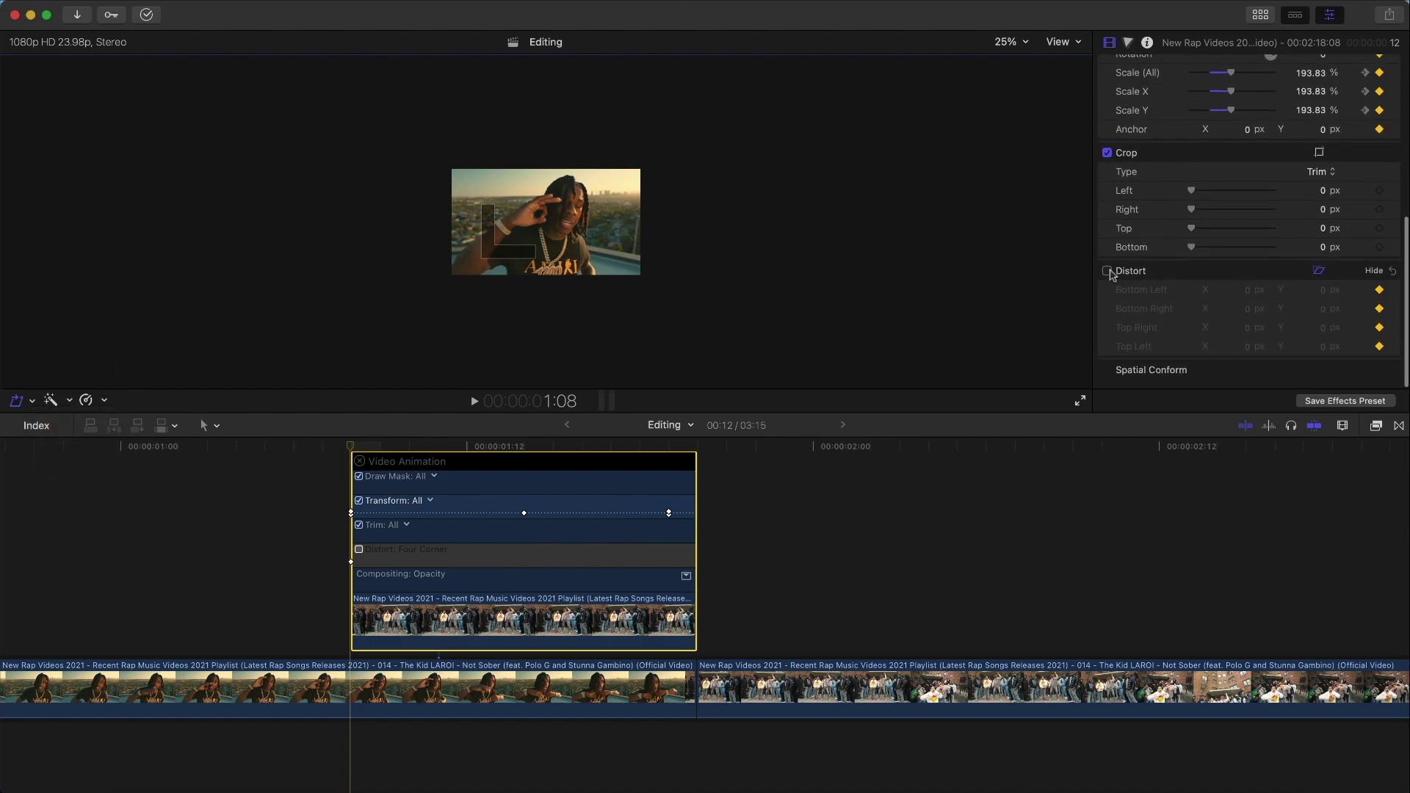
At 1:10, spread the cutout's left Distort corners, narrow the right ones, and set Scale 283.77% with Position X -1870.8, Y -56.7 px.
key("Right")
key("Right")
key("Right")
key("Left")
key("Left")
key("Right")
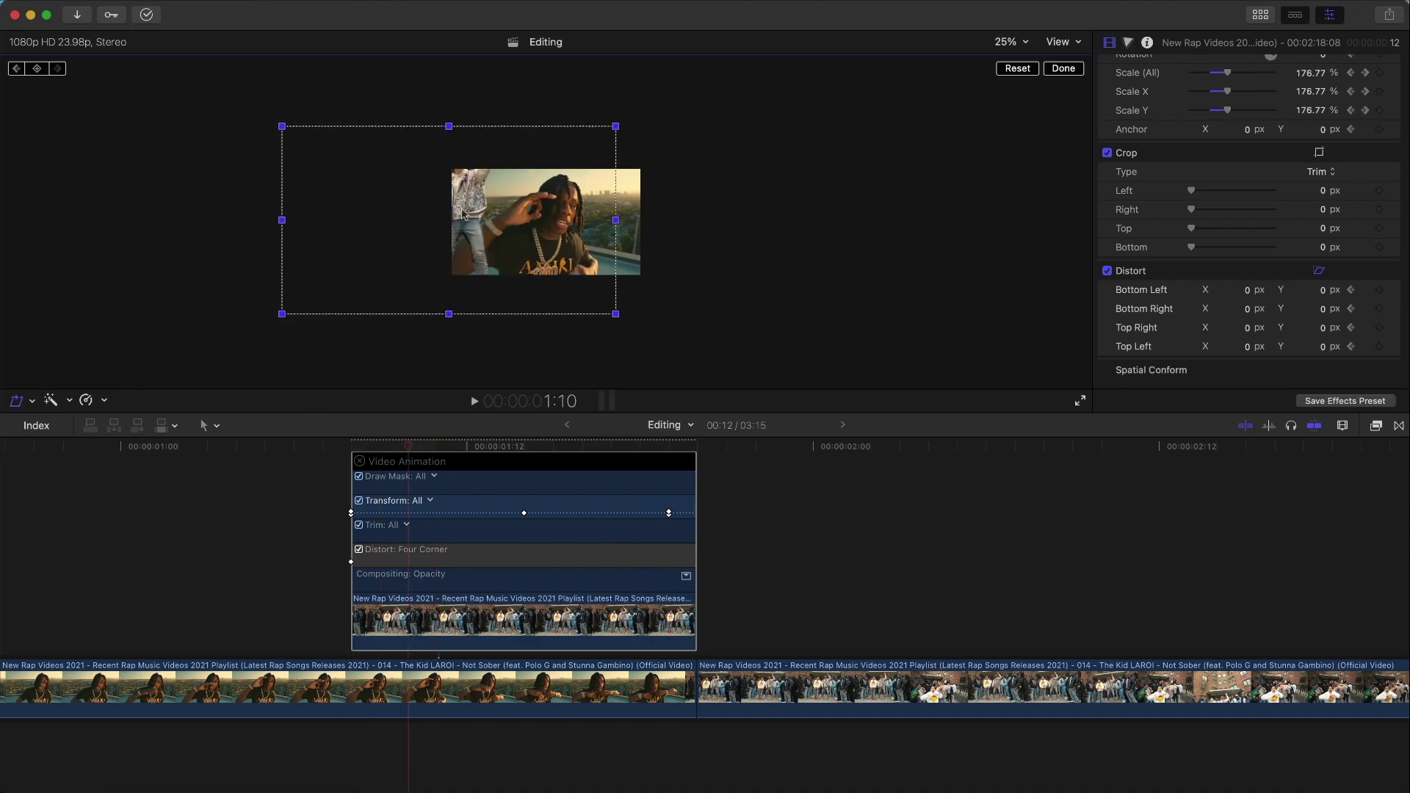
left_click_drag(282, 127, 282, 70)
left_click_drag(282, 314, 282, 365)
left_click_drag(622, 124, 623, 150)
left_click_drag(616, 312, 617, 273)
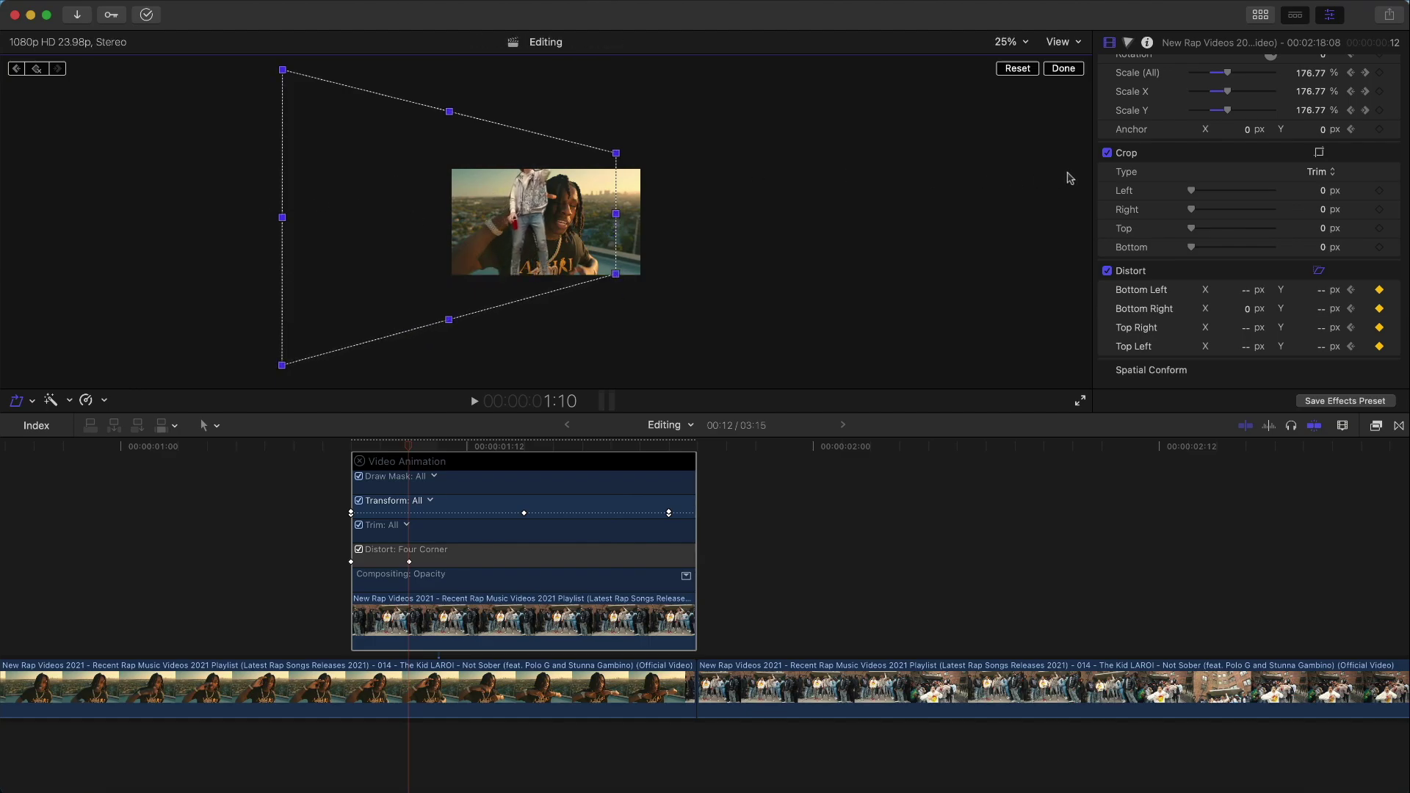
scroll(1287, 240, "up", 4)
left_click_drag(1309, 213, 1309, 135)
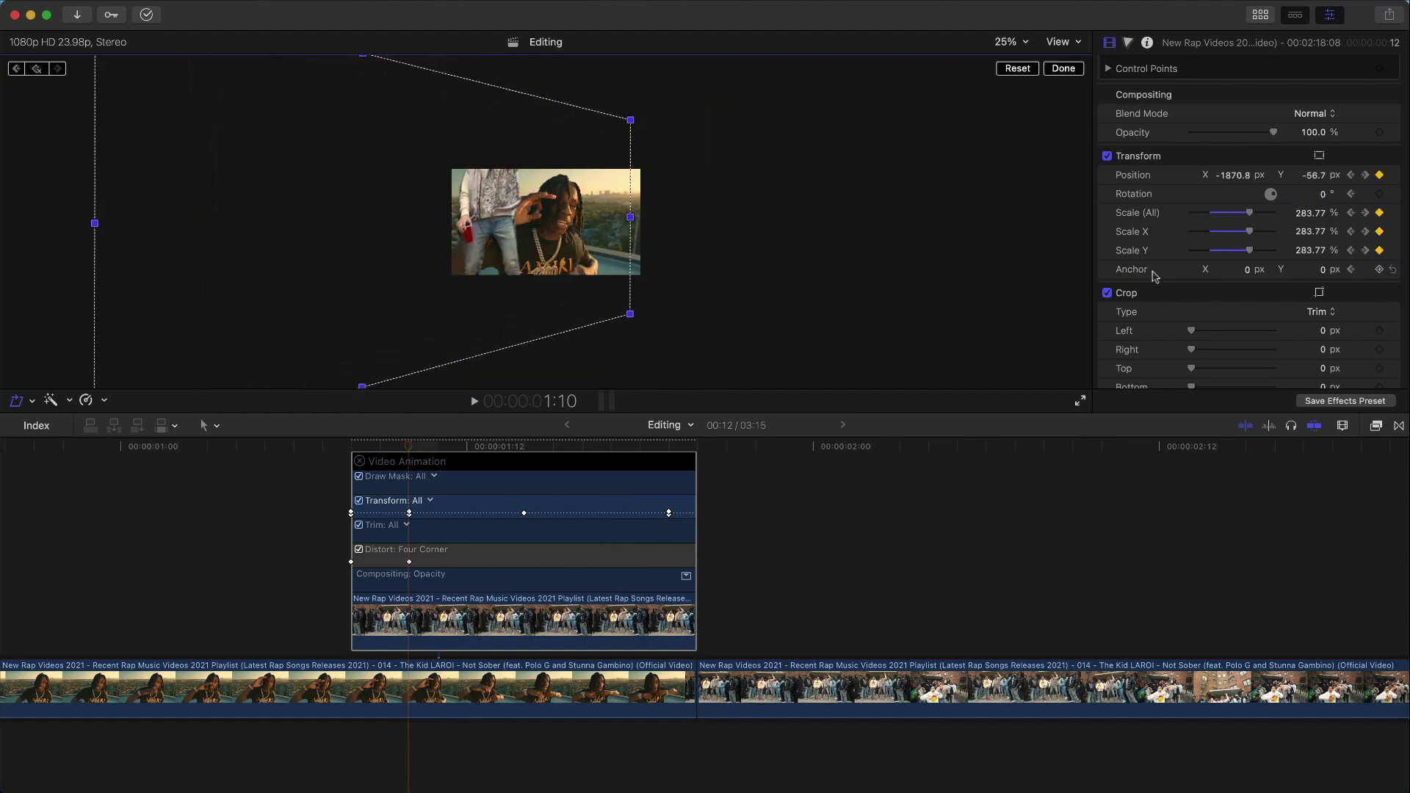
At 1:14, add keyframes for all four Distort corners of the cutout.
key("Right")
key("Right")
key("Right")
key("Right")
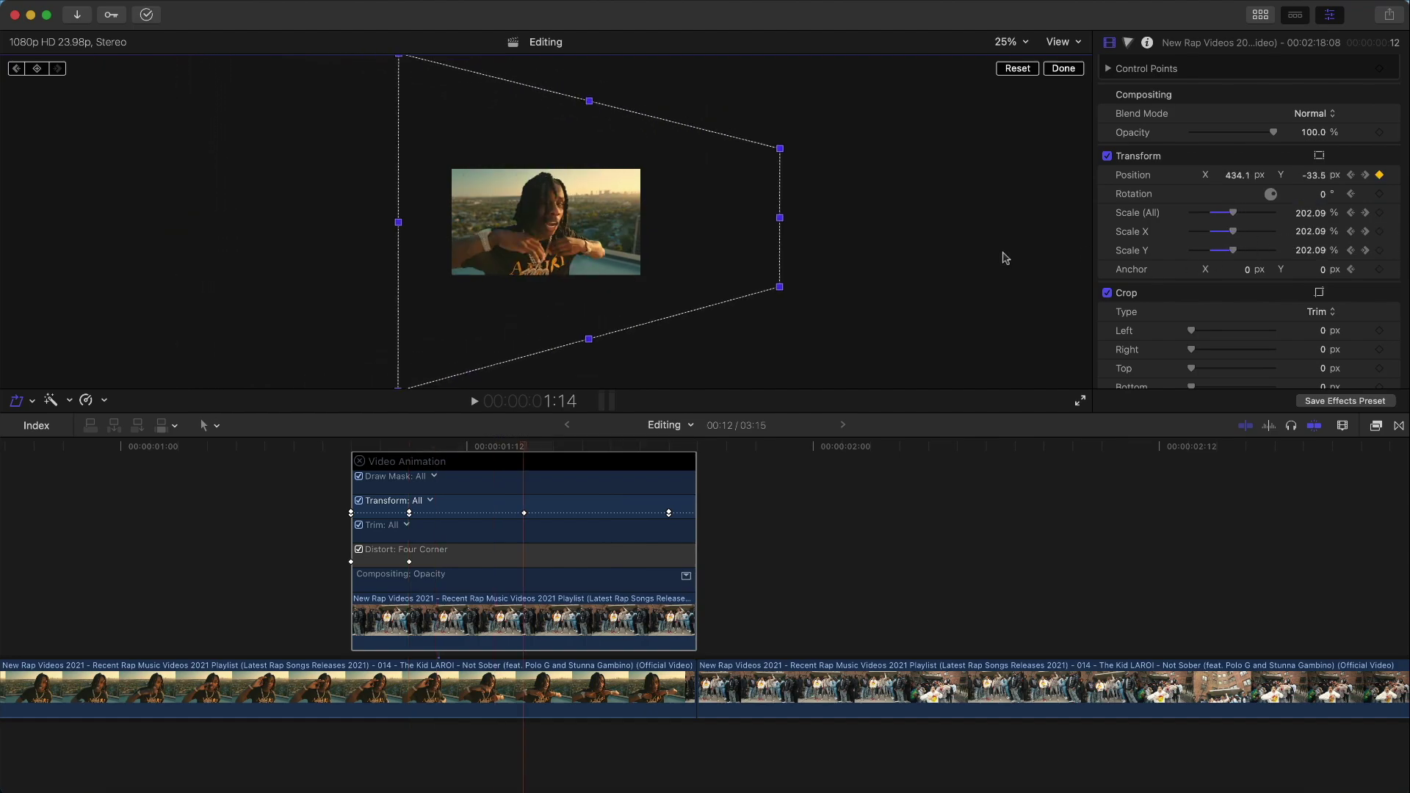
scroll(1405, 289, "down", 4)
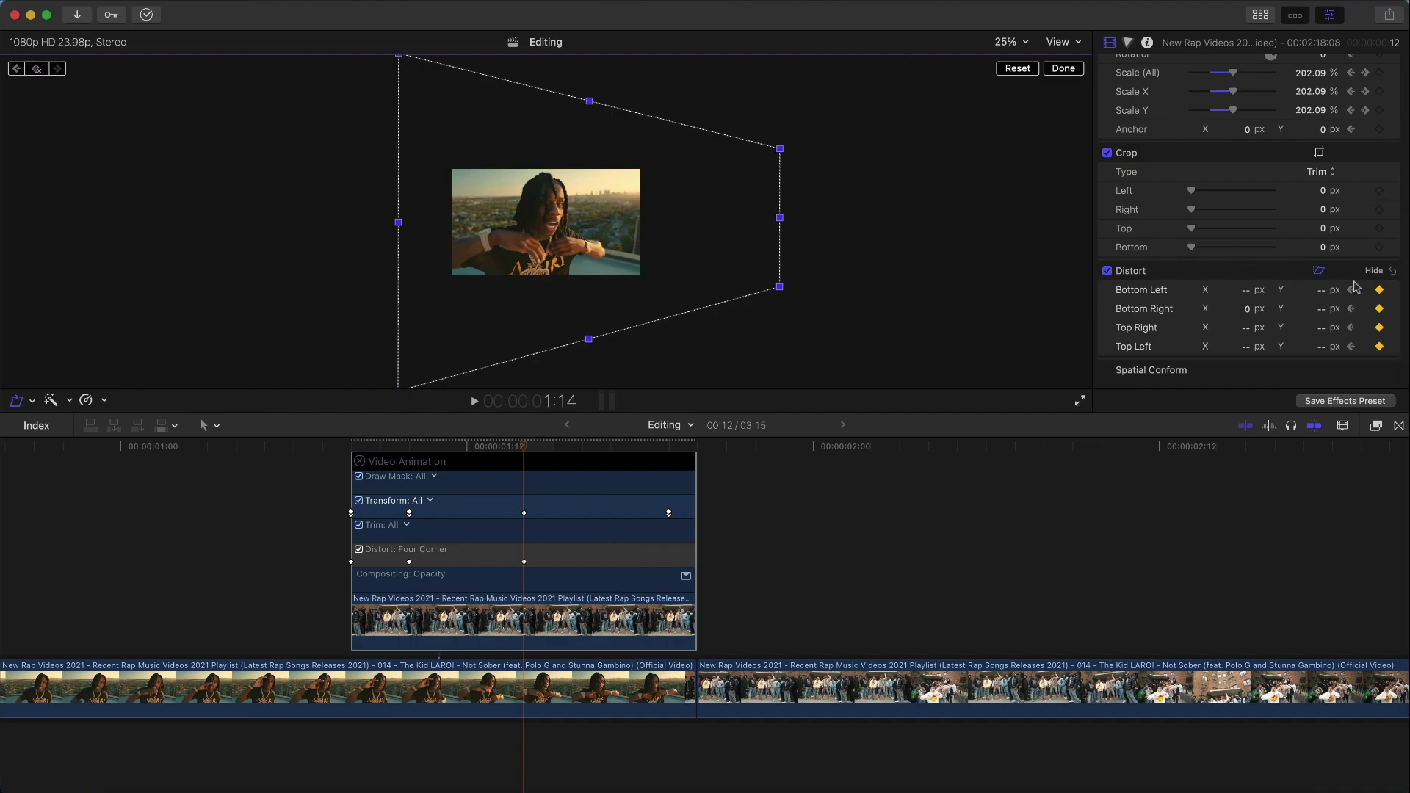
At 1:19, set all four Distort corners to X 0, Y 0 px and finish the Distort editing.
key("Right")
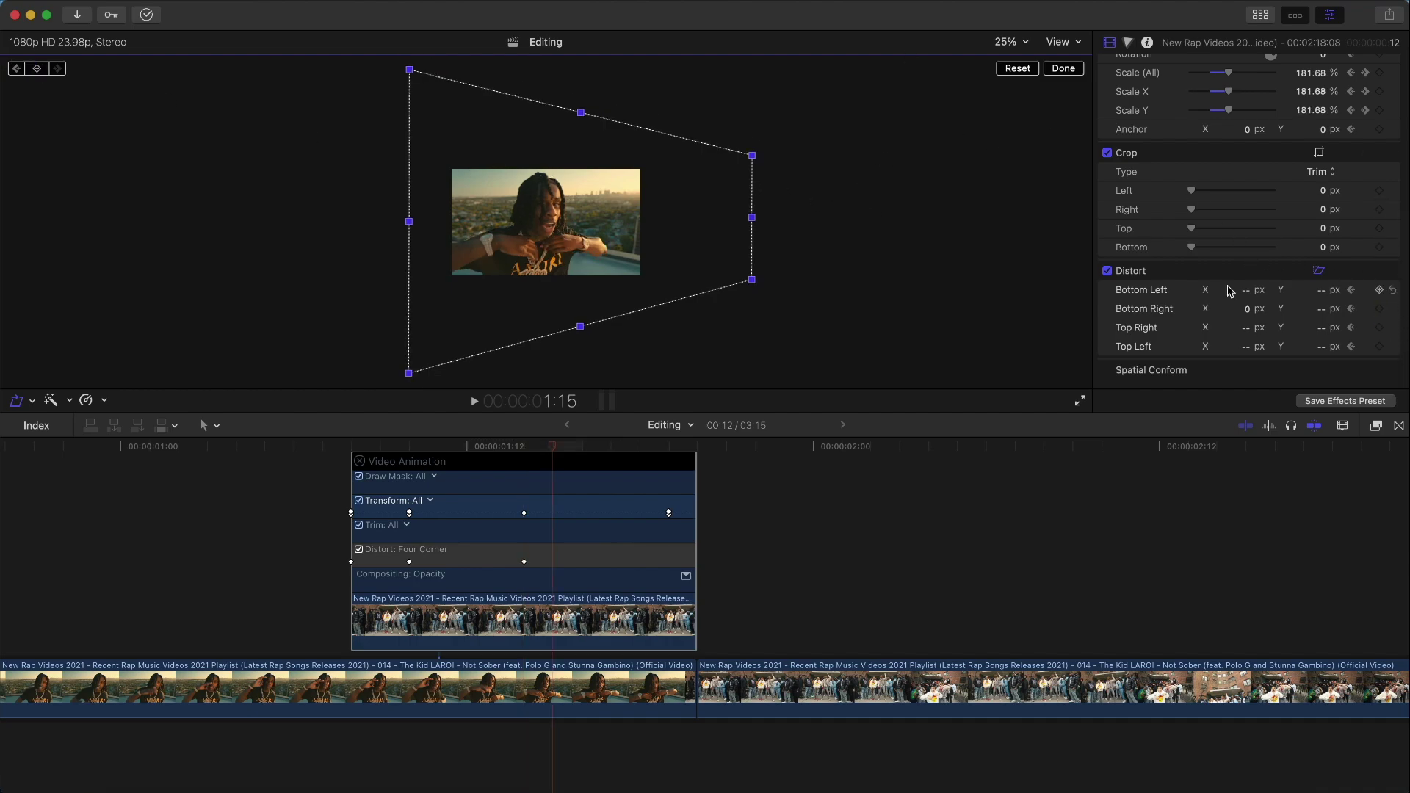
key("Right")
key("Right")
key("Right")
key("Right")
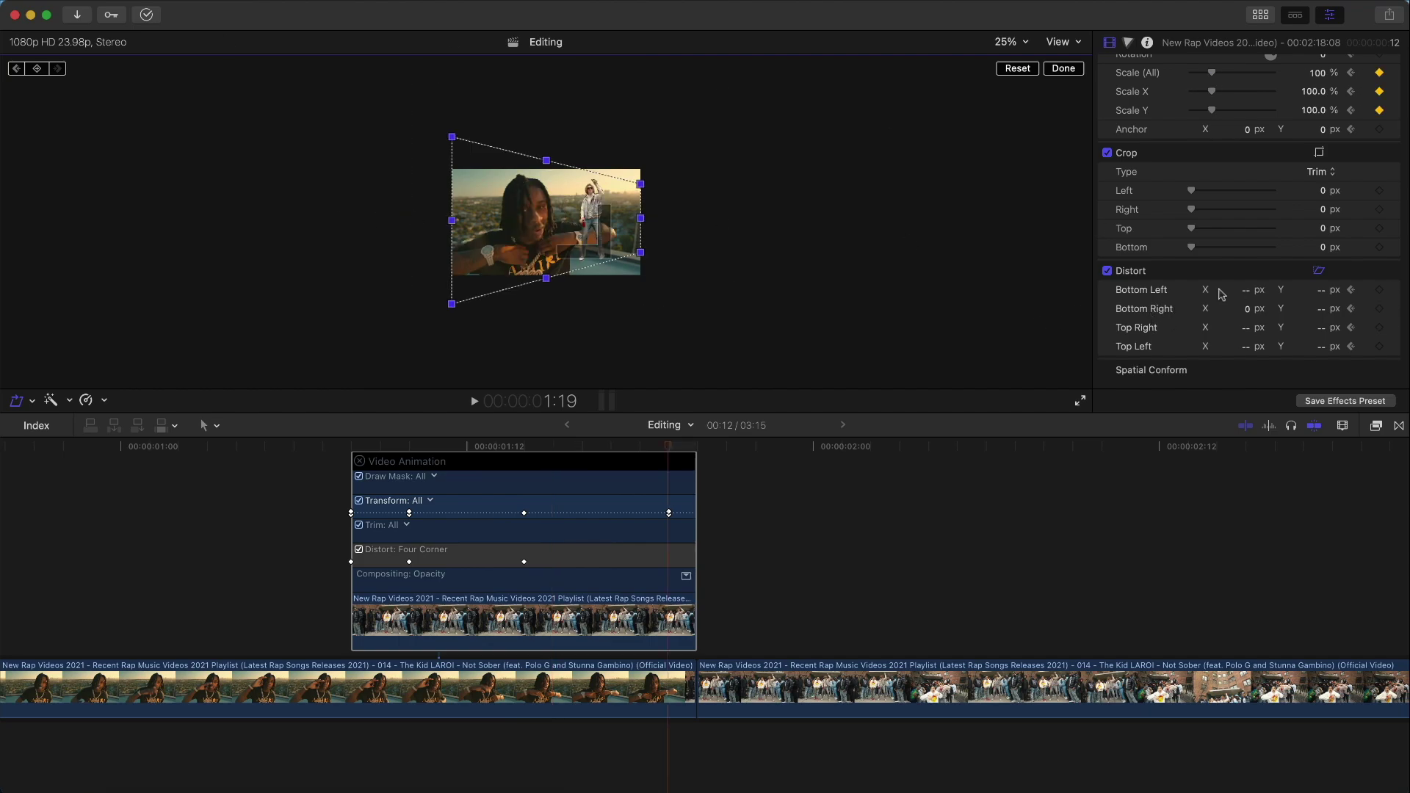
left_click(1249, 292)
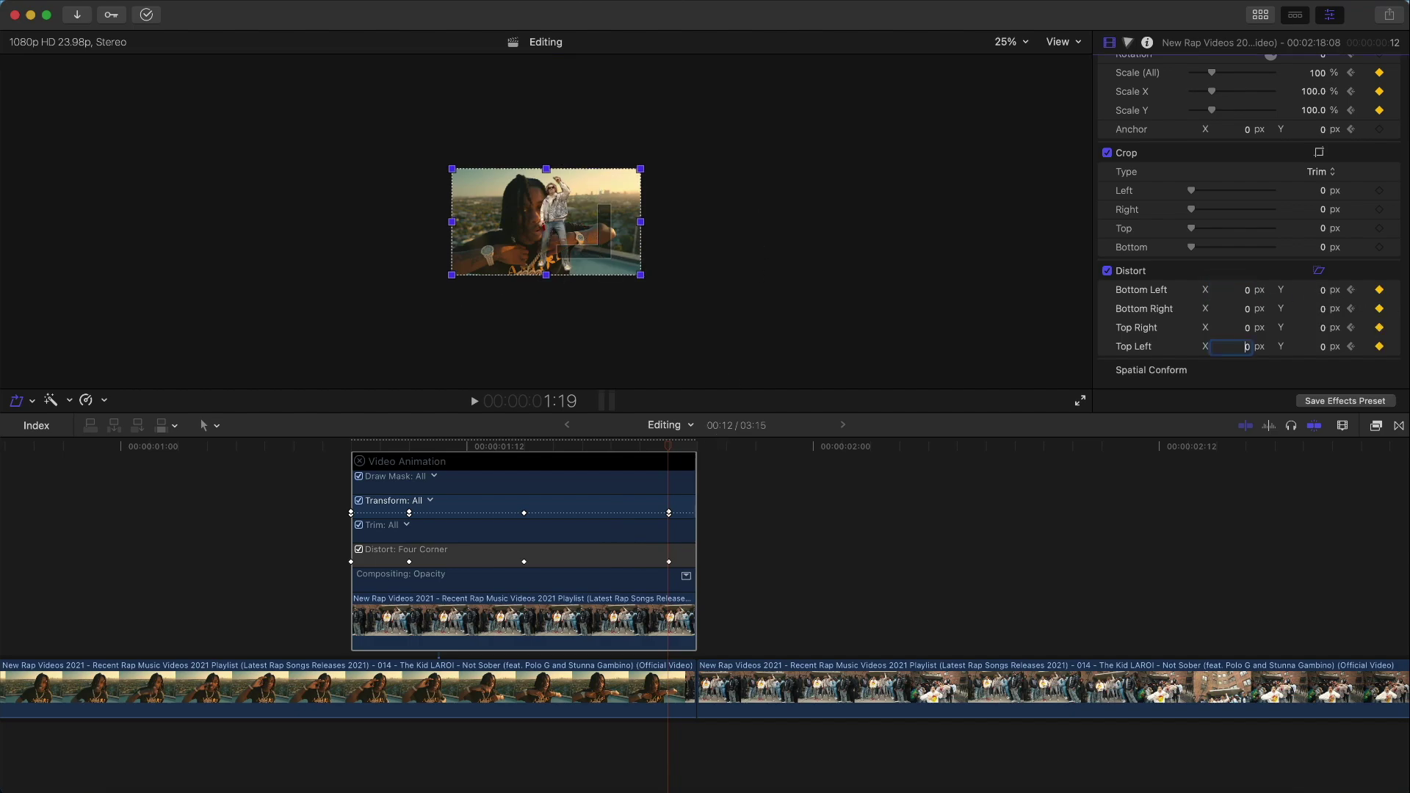
left_click(1060, 70)
left_click(1071, 68)
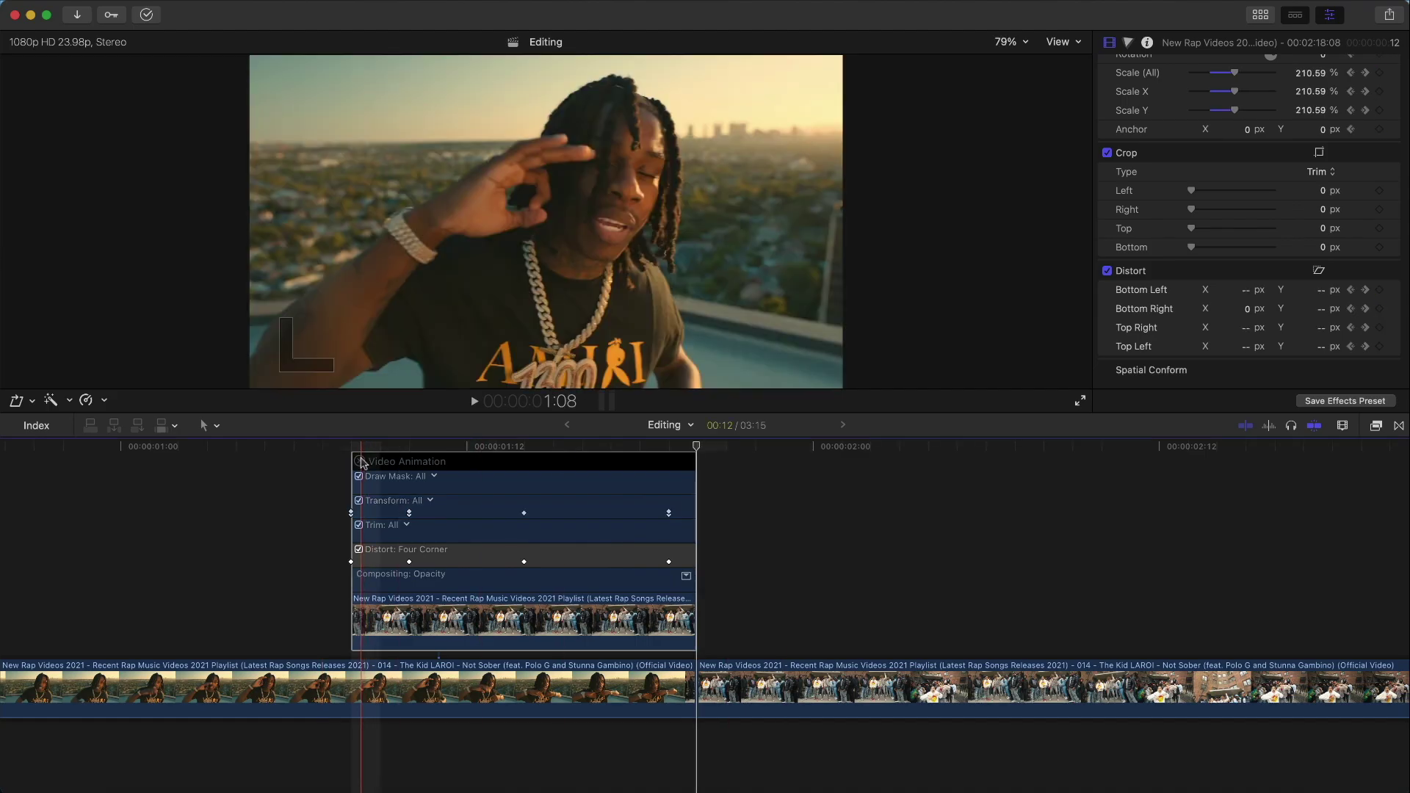
Hide the cutout's video animation and apply the Directional blur effect to the cutout clip.
left_click(359, 461)
left_click(366, 448)
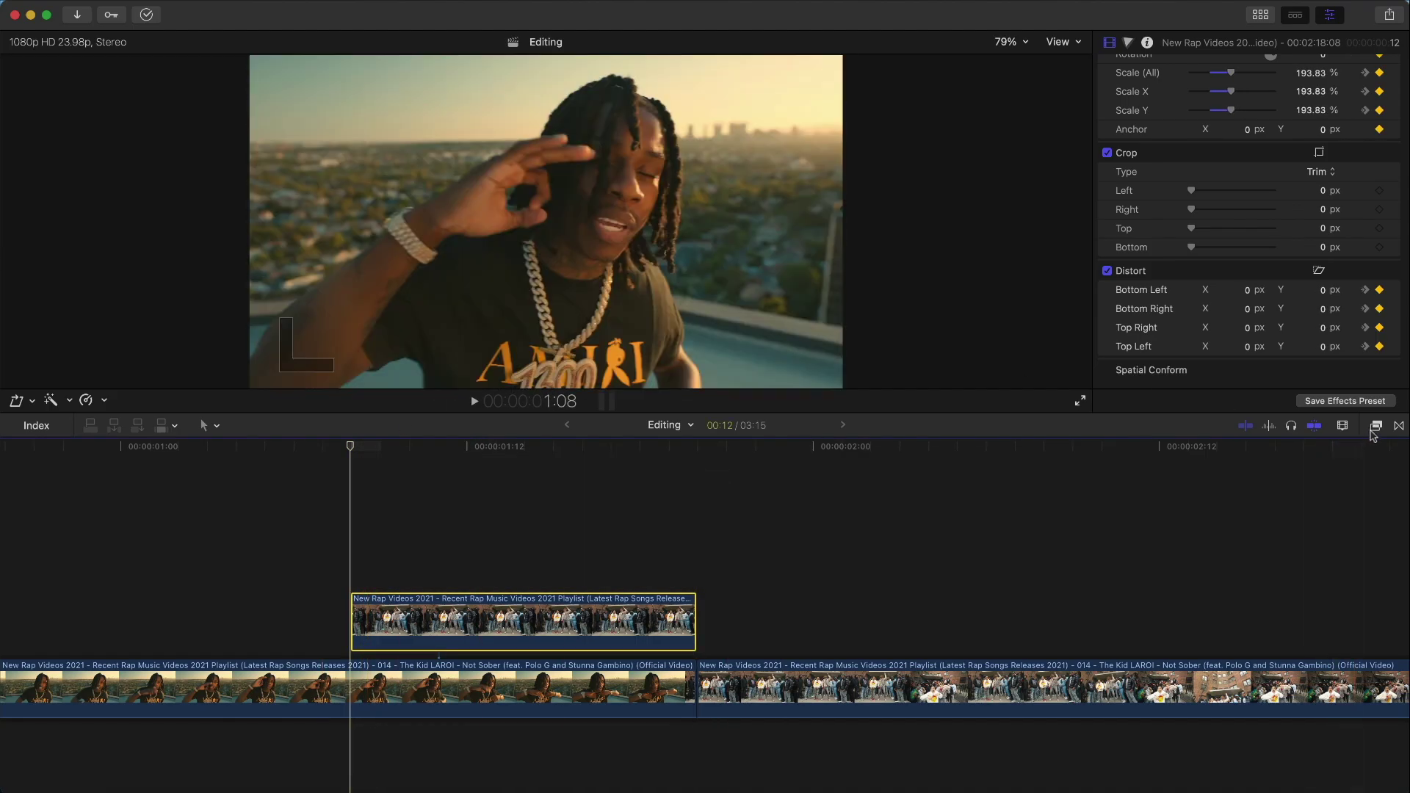
left_click(1376, 427)
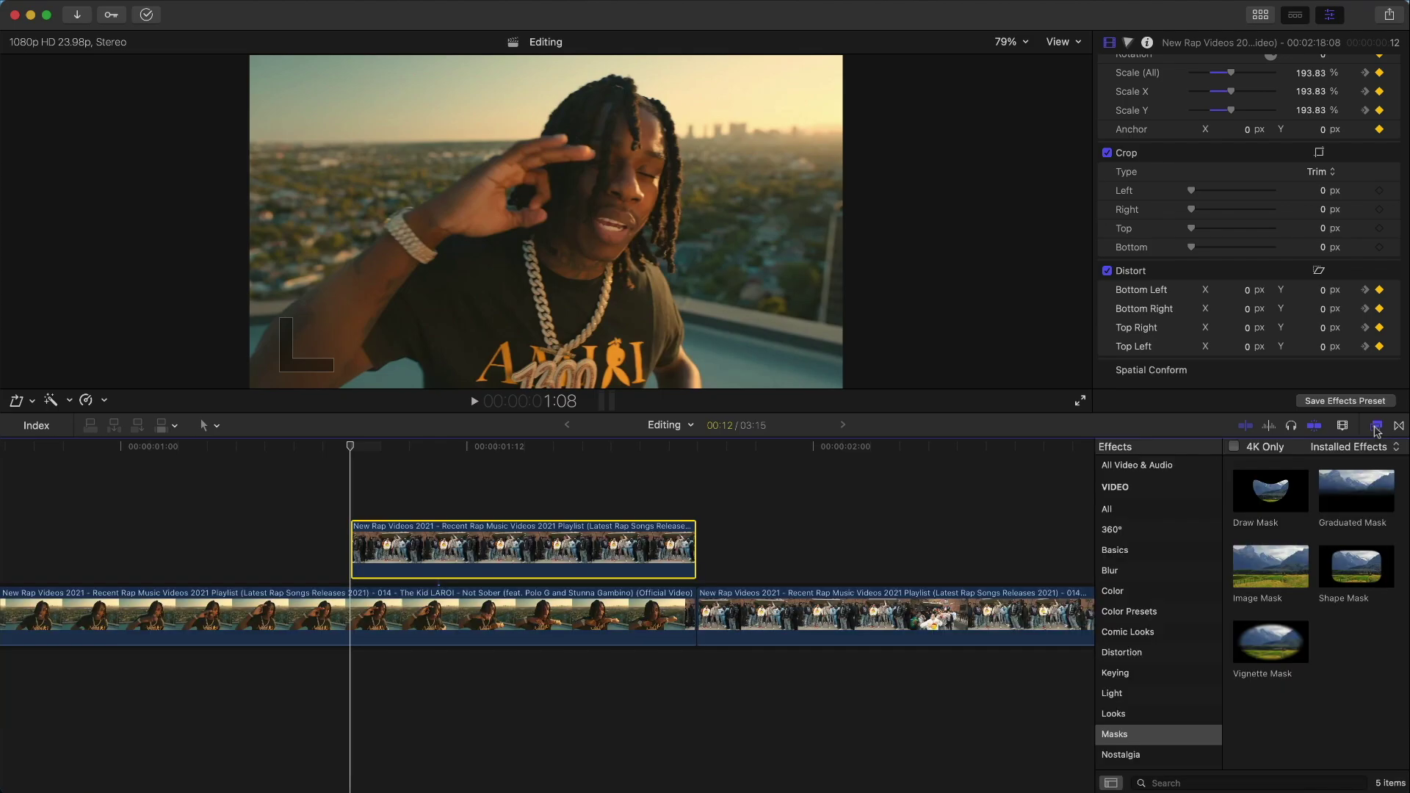
left_click(1112, 573)
left_click_drag(1274, 503, 499, 551)
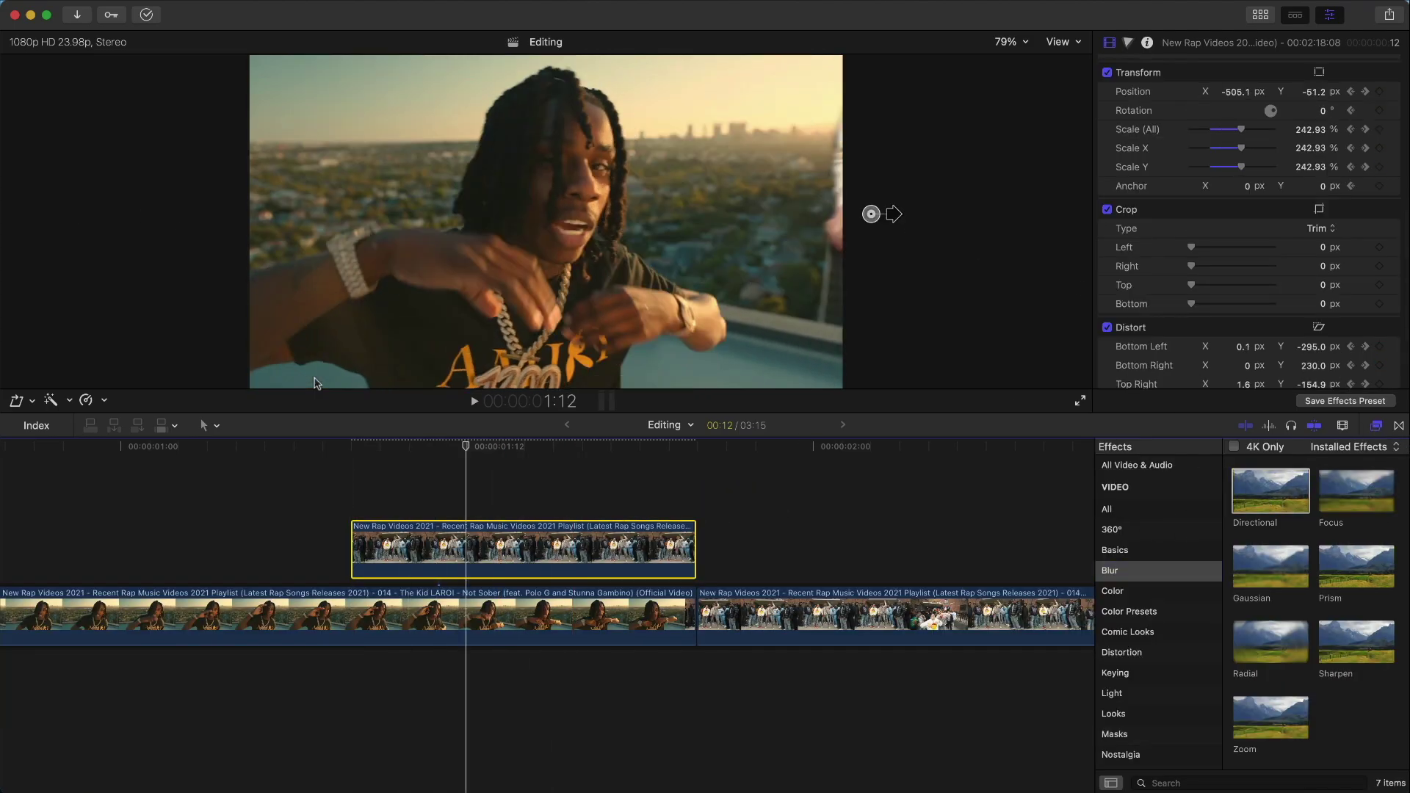
Adjust the Directional blur on the cutout with its on-screen control and play back the slide-in to check it.
left_click_drag(505, 214, 517, 216)
key("space")
key("space")
left_click(359, 447)
key("Right")
key("Right")
key("Right")
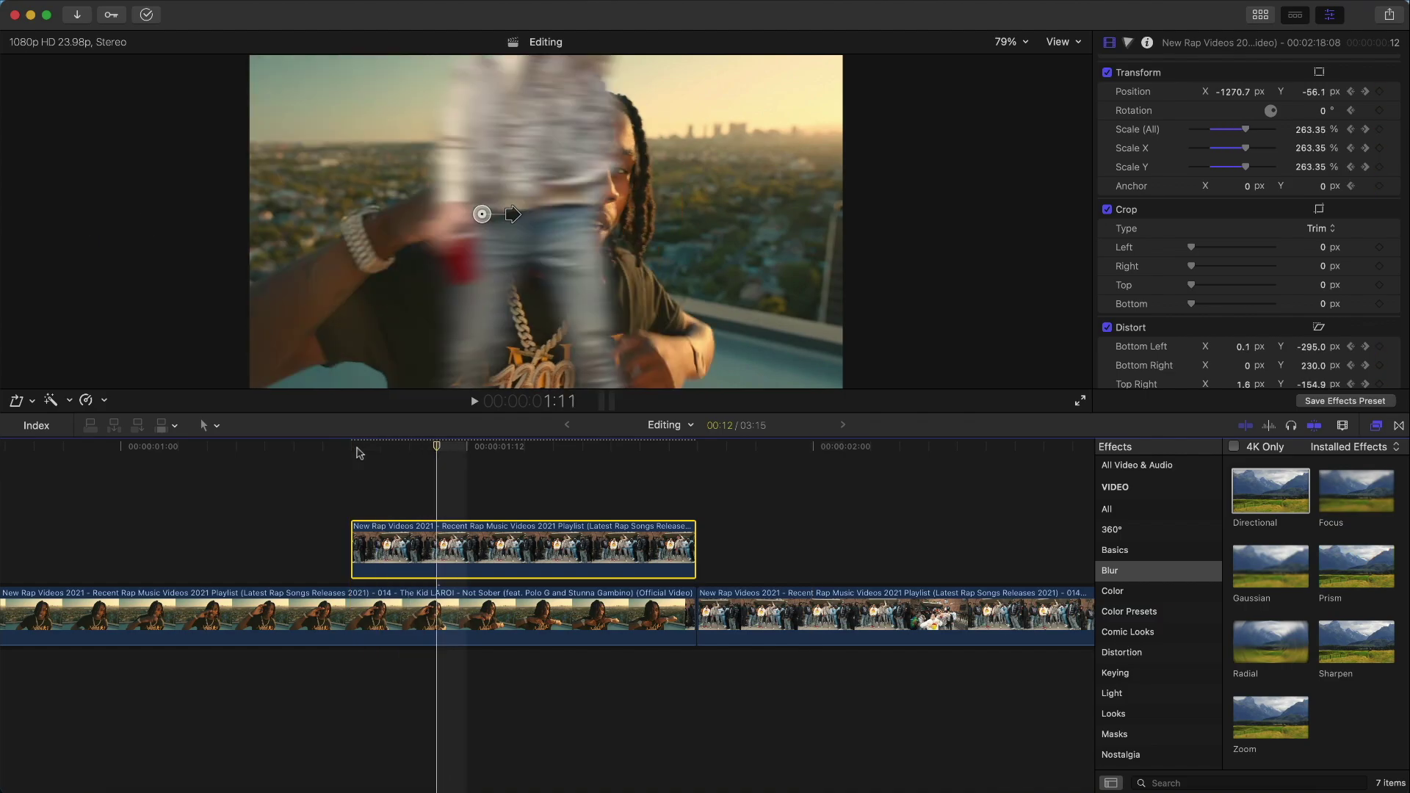
key("Left")
left_click(355, 213)
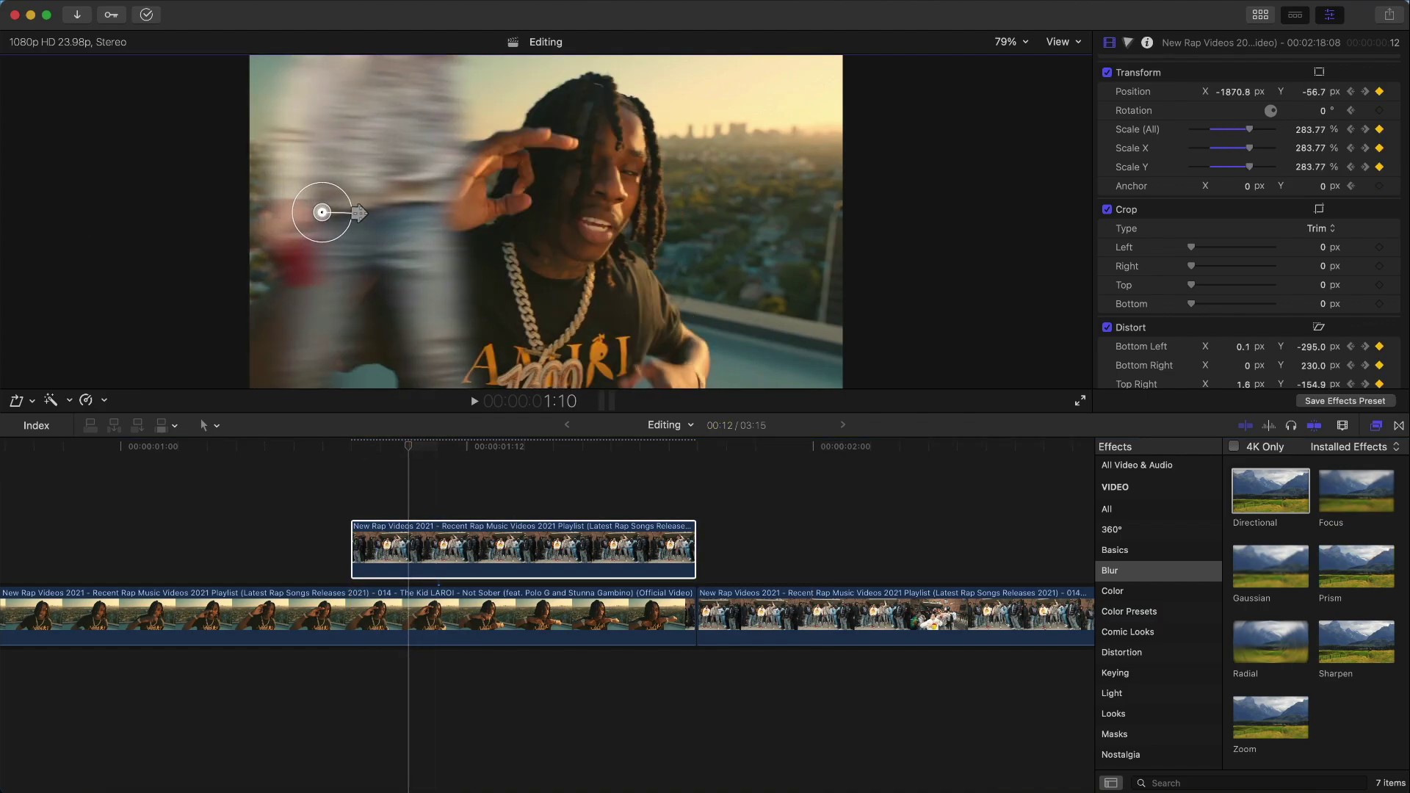
left_click(381, 534)
key("space")
key("space")
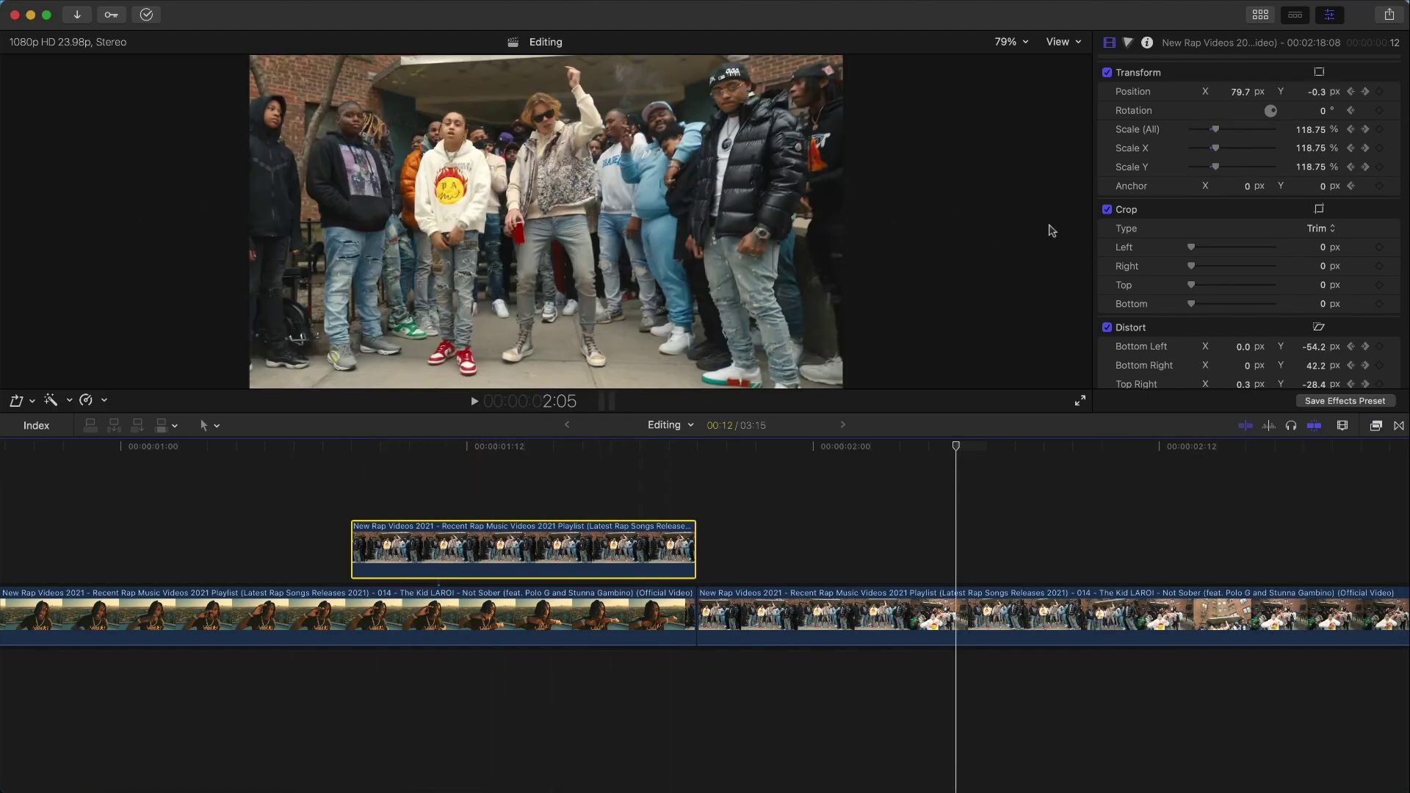
Select the main clip that follows the cutout and apply the Custom LUT color effect to it.
left_click_drag(477, 448, 822, 447)
left_click(822, 616)
scroll(823, 615, "right", 4)
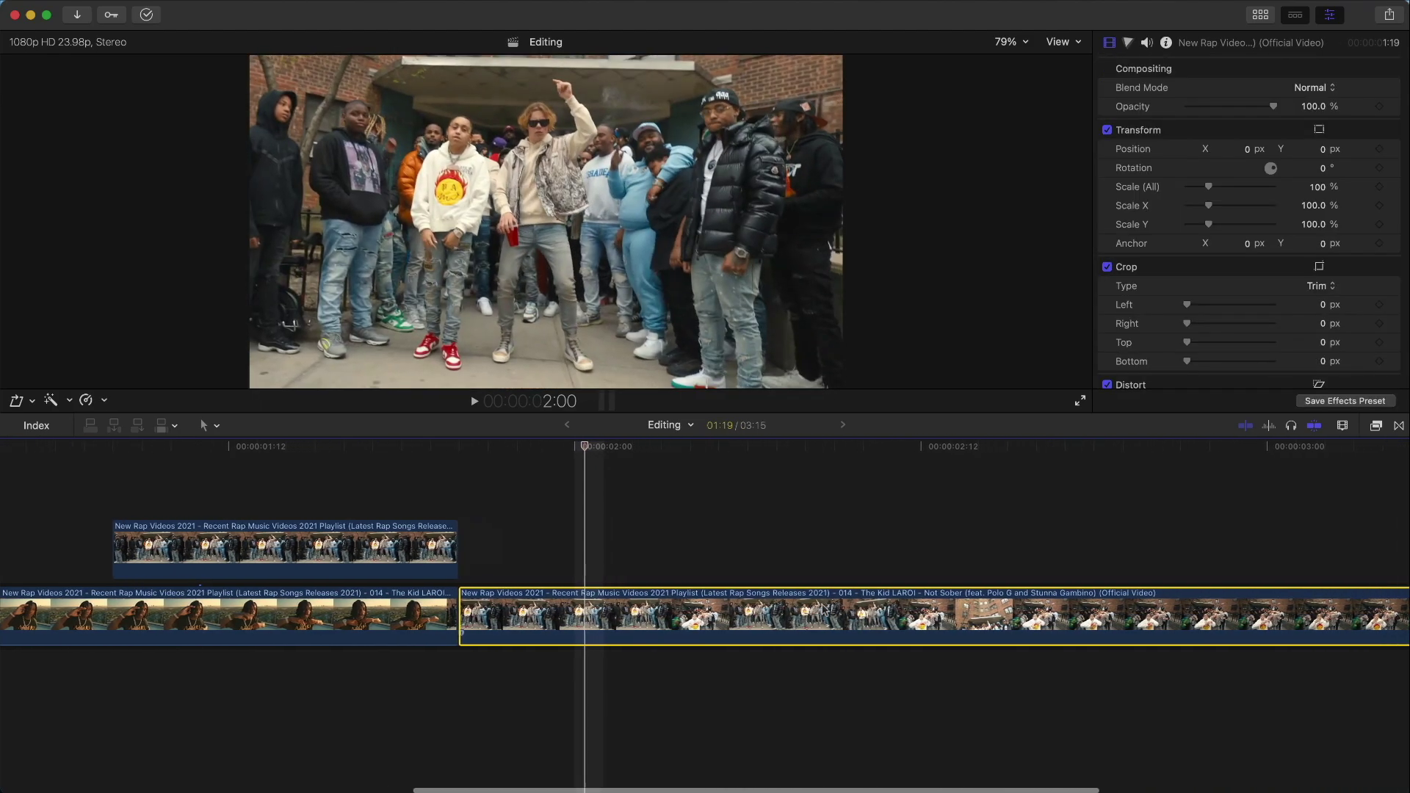
left_click(1375, 426)
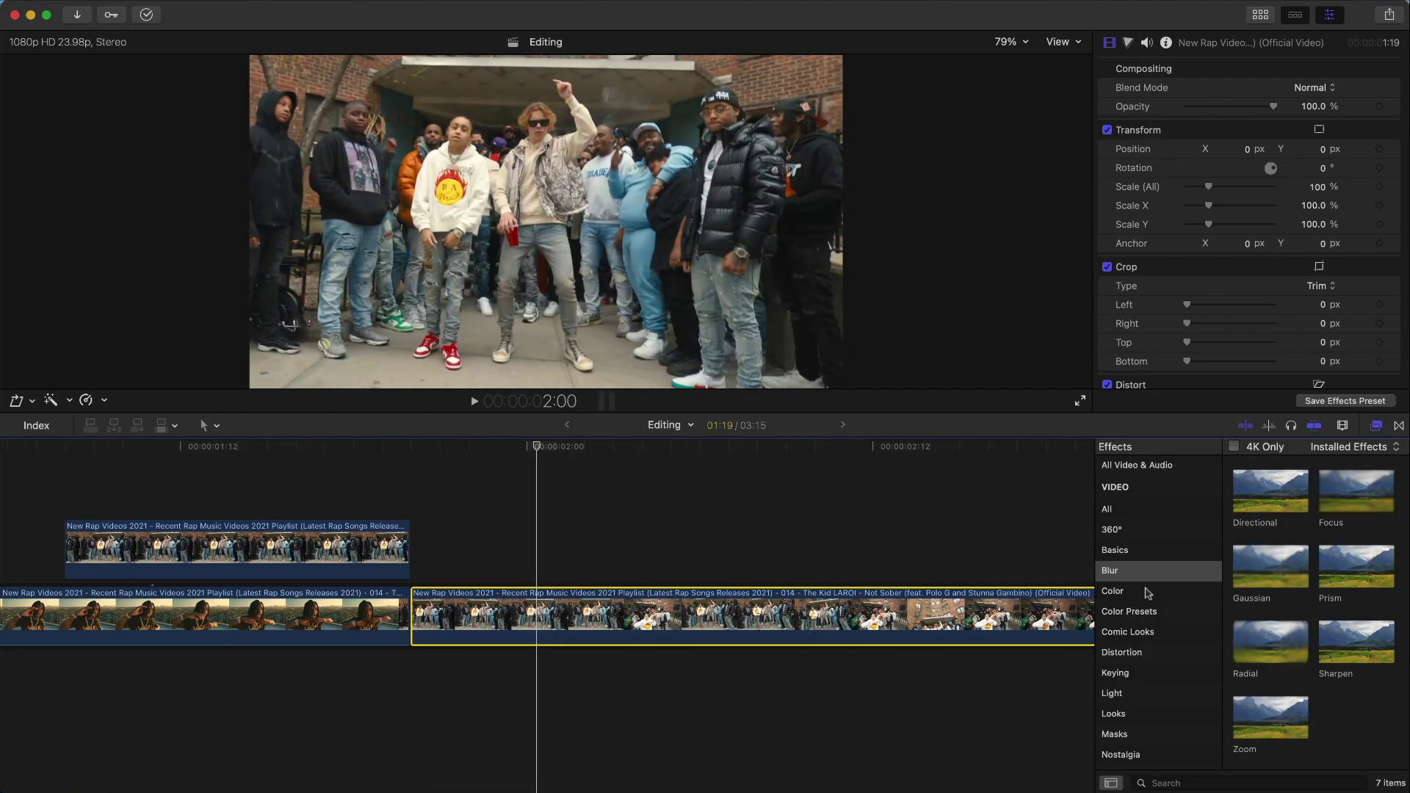
left_click(1126, 596)
left_click(1265, 650)
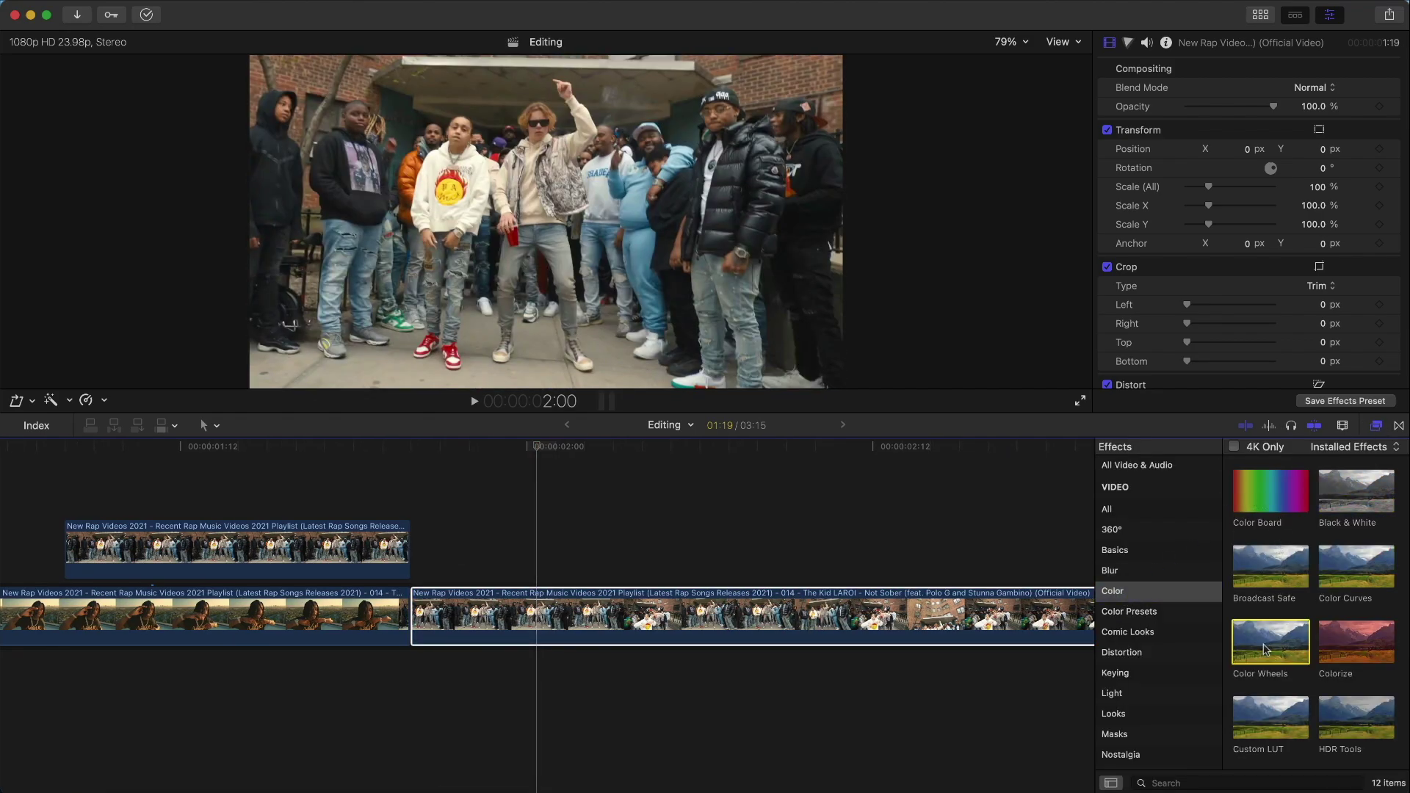
left_click_drag(1267, 705, 961, 609)
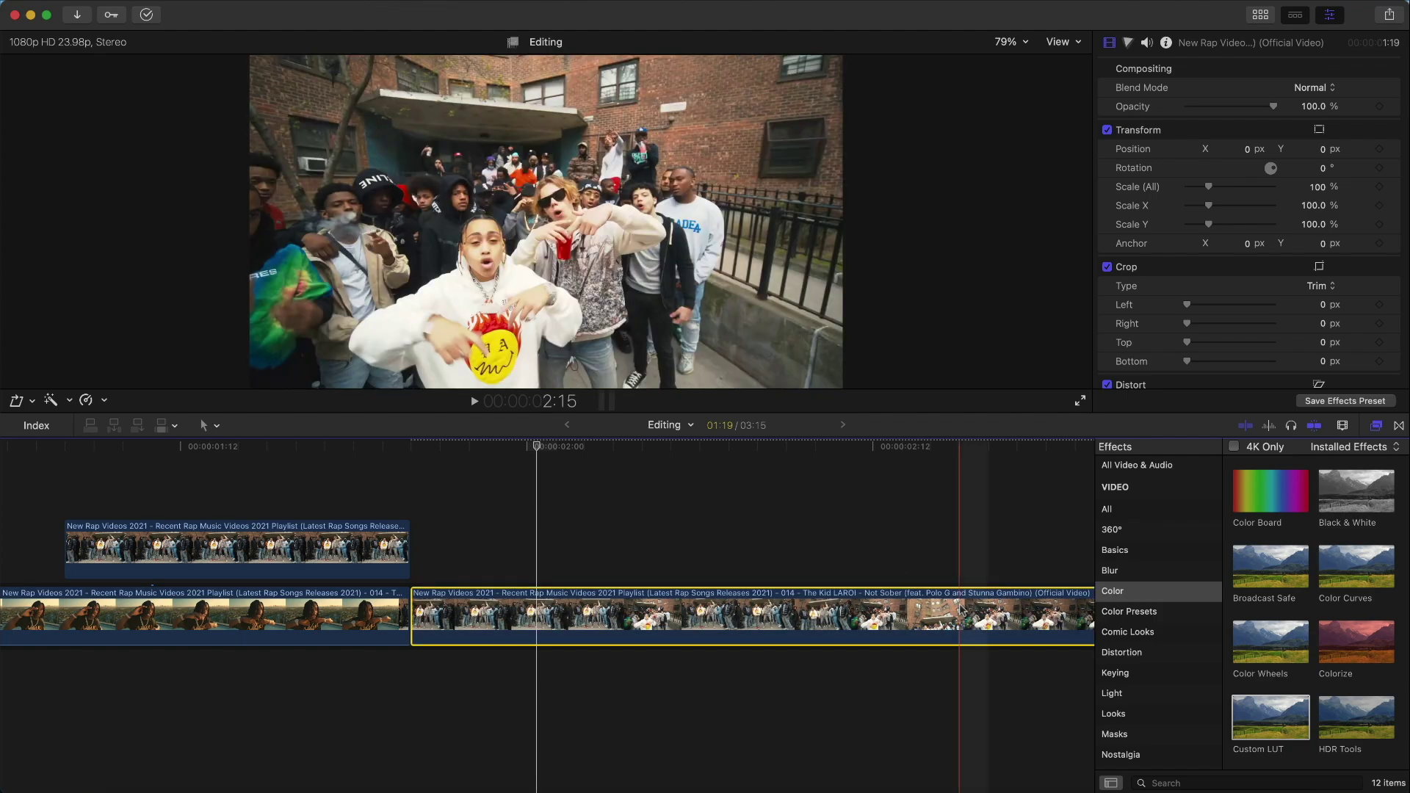
left_click(1377, 426)
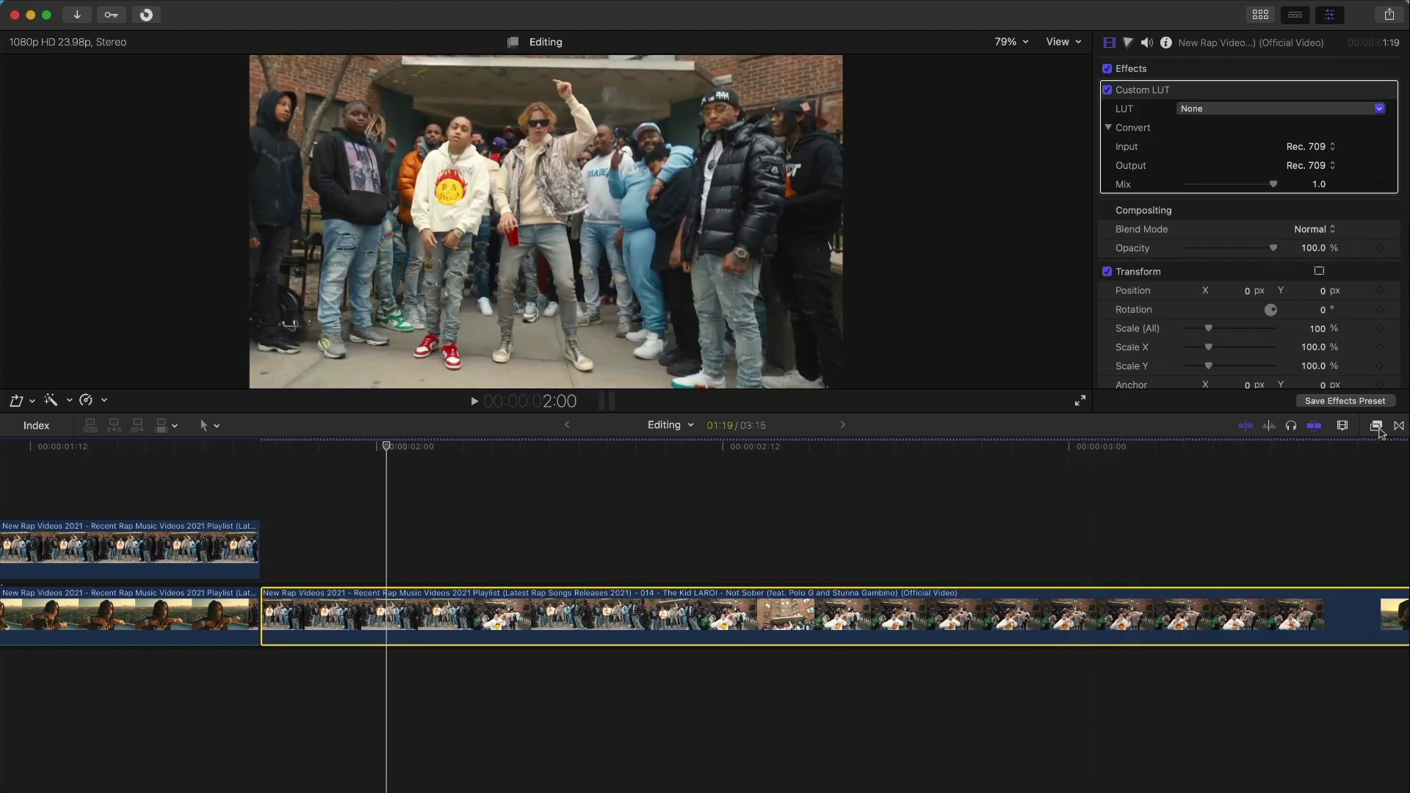
Park the playhead at 1:21 on the selected main clip and try the Aquamarine LUT in its Custom LUT effect.
left_click(293, 459)
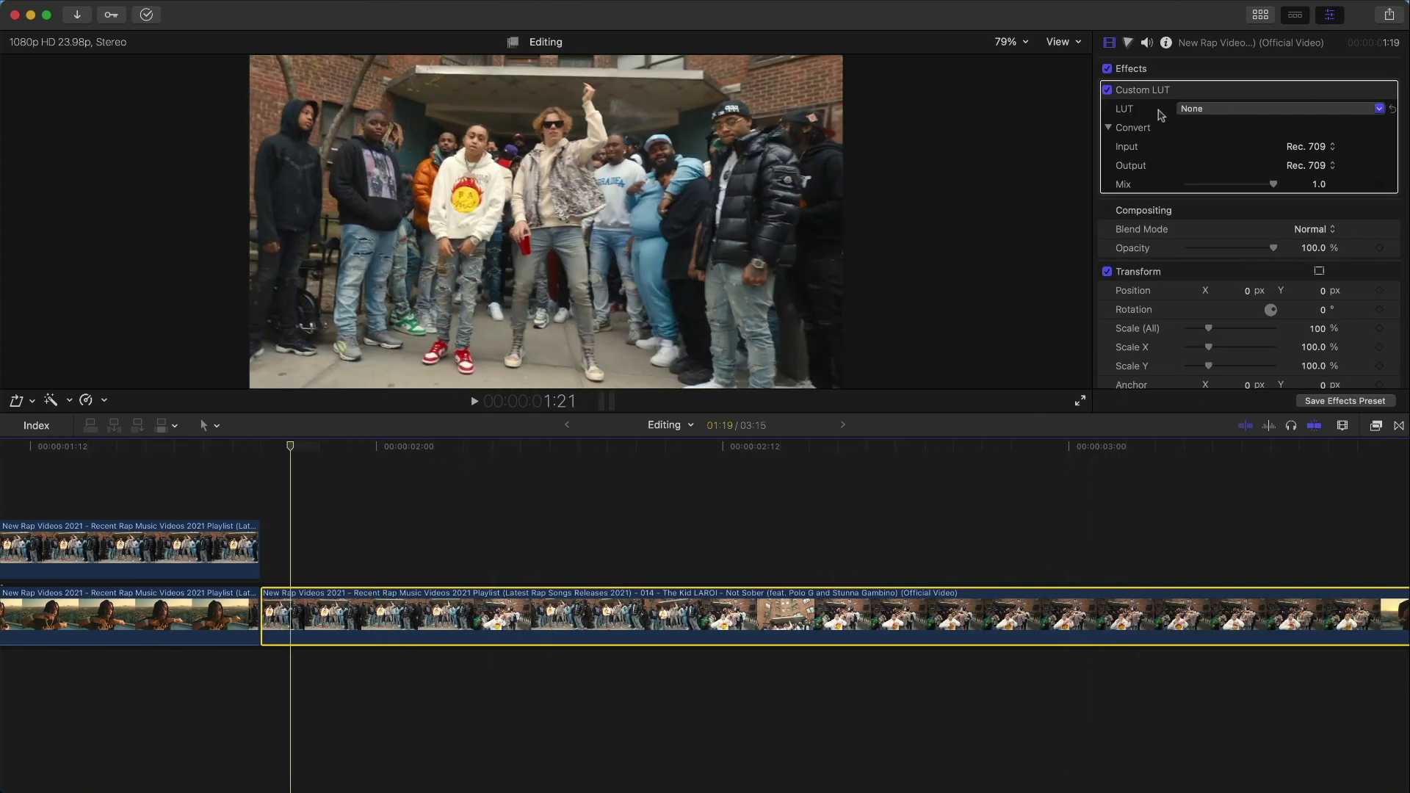
left_click(1202, 110)
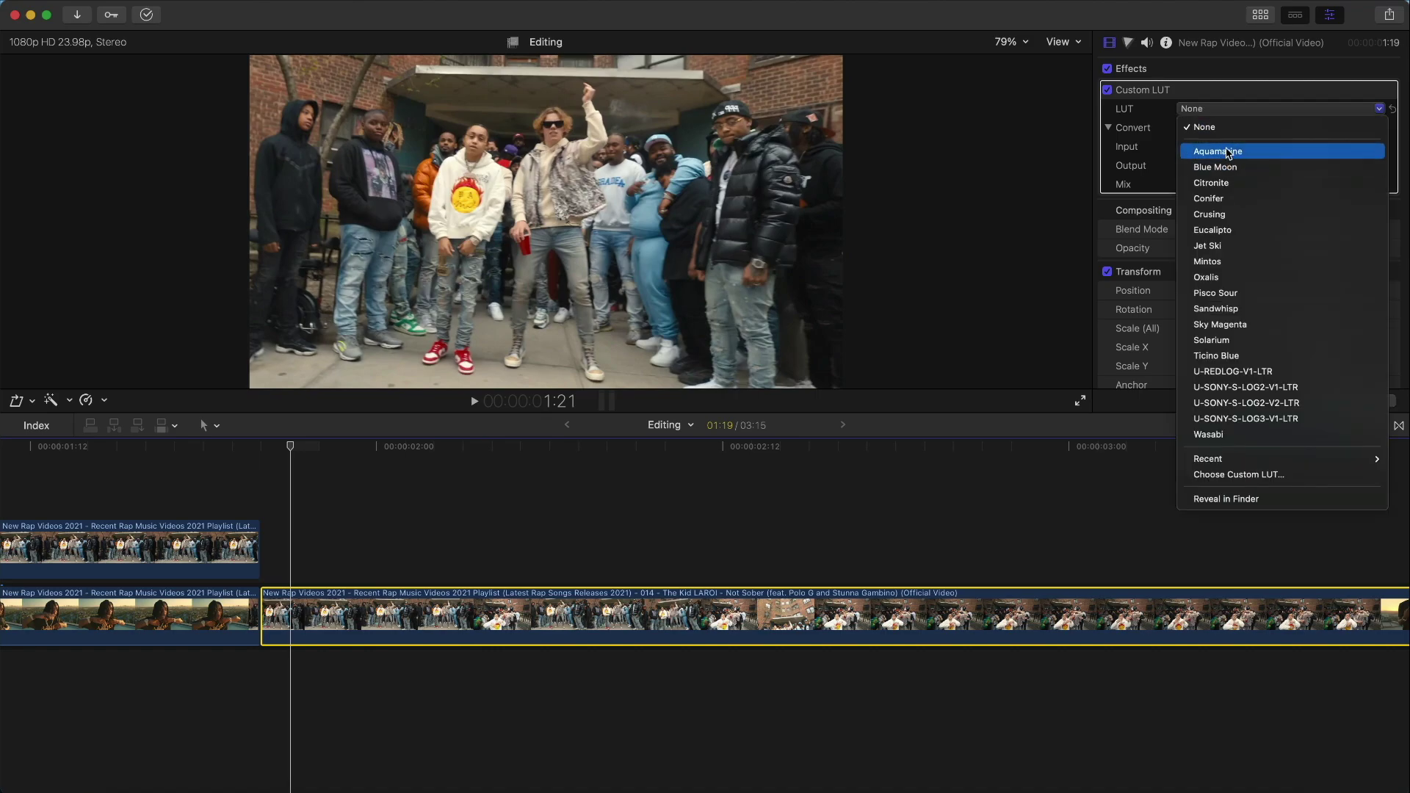
left_click(1227, 166)
left_click(1223, 108)
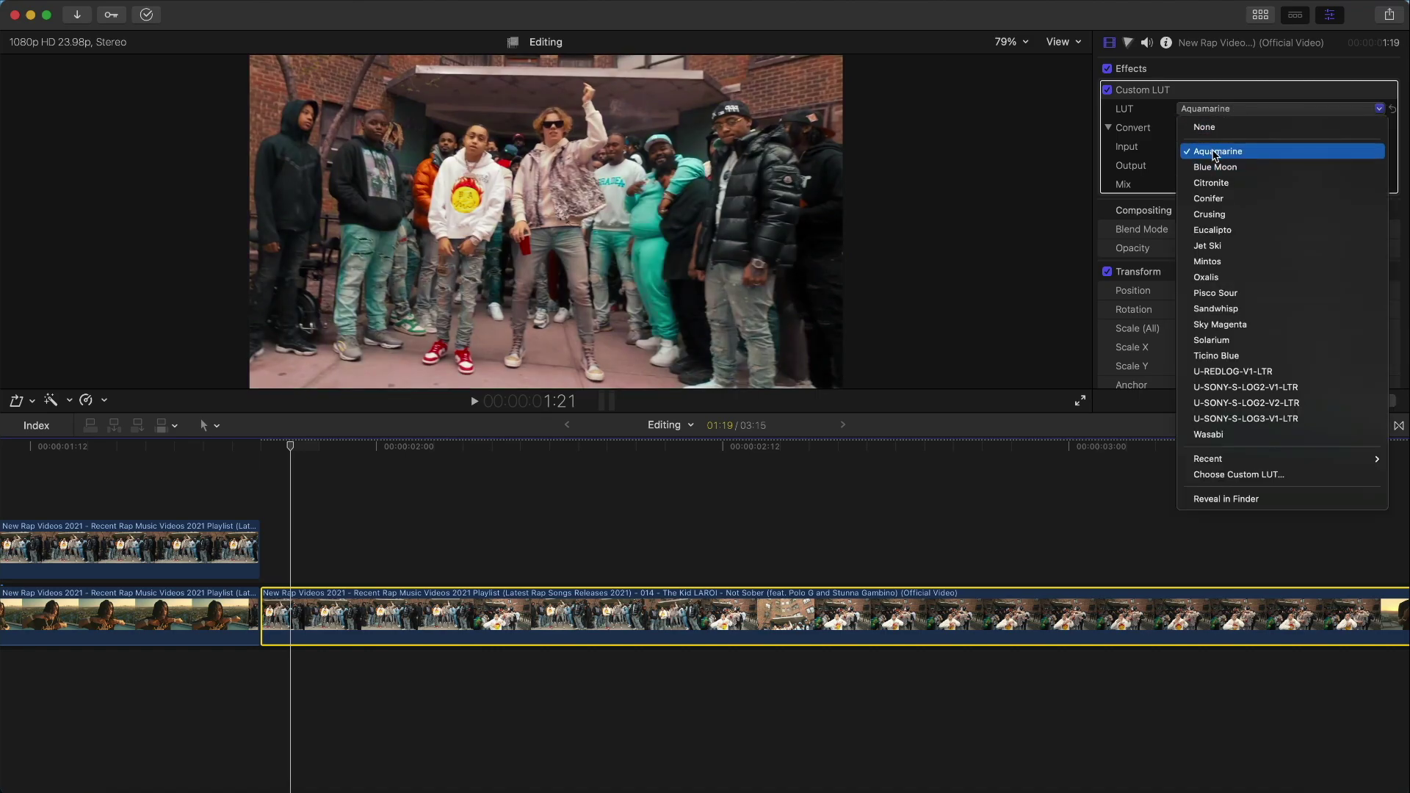
left_click(1208, 107)
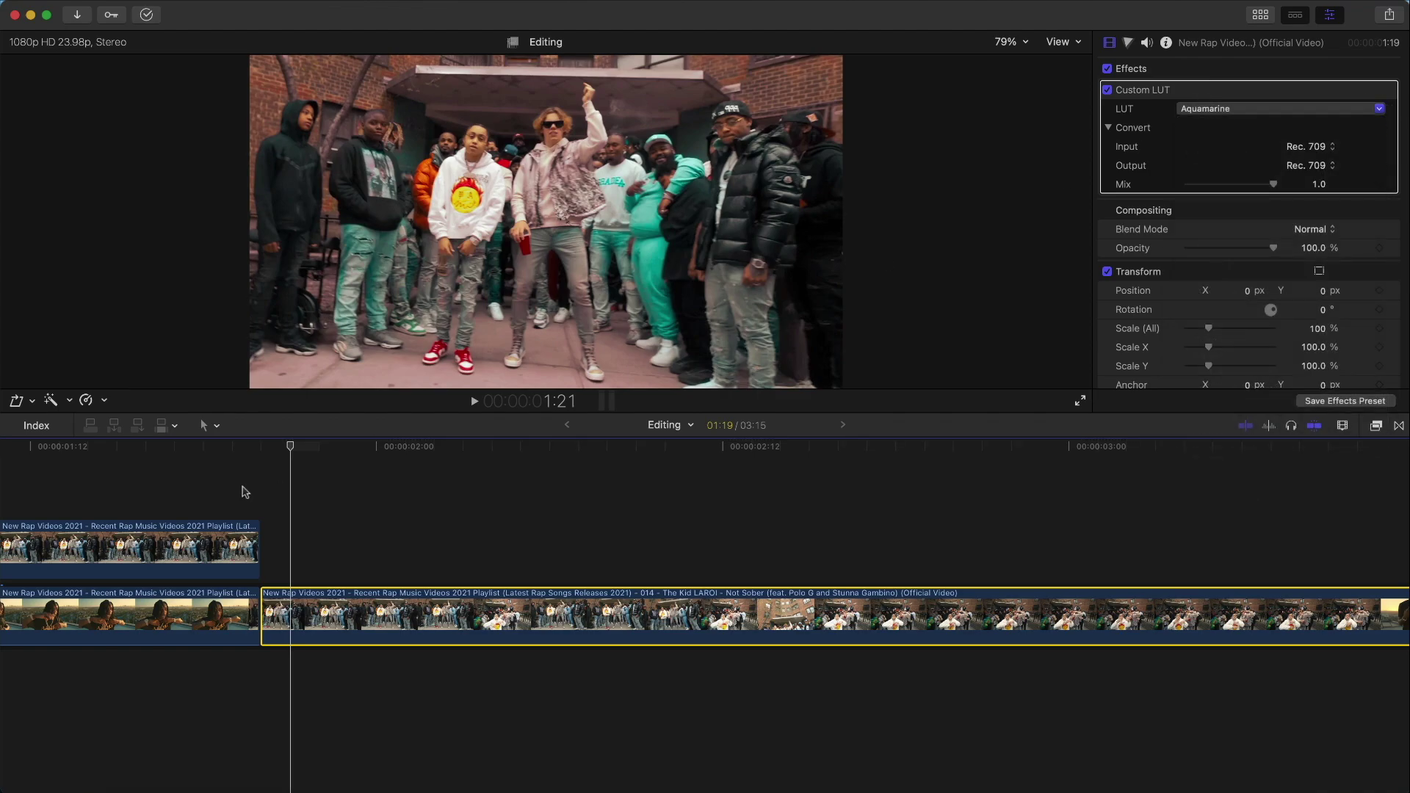
Play back the main clip with the Crusing LUT and toggle the Custom LUT effect off and on to compare the look.
key("space")
scroll(337, 504, "right", 2)
key("space")
left_click(1107, 89)
left_click(1107, 90)
left_click(1106, 89)
left_click(1106, 90)
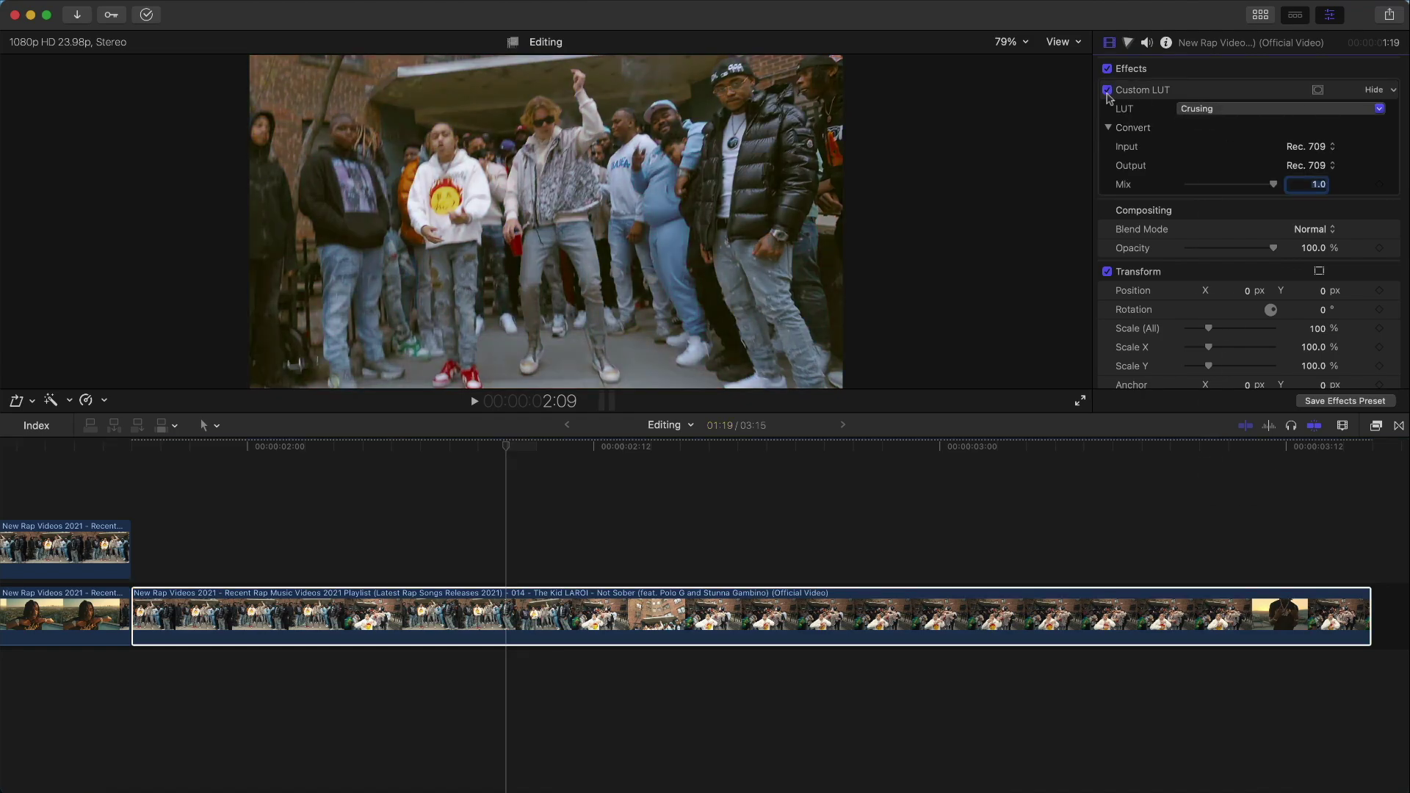
left_click(1107, 90)
left_click(1107, 89)
key("space")
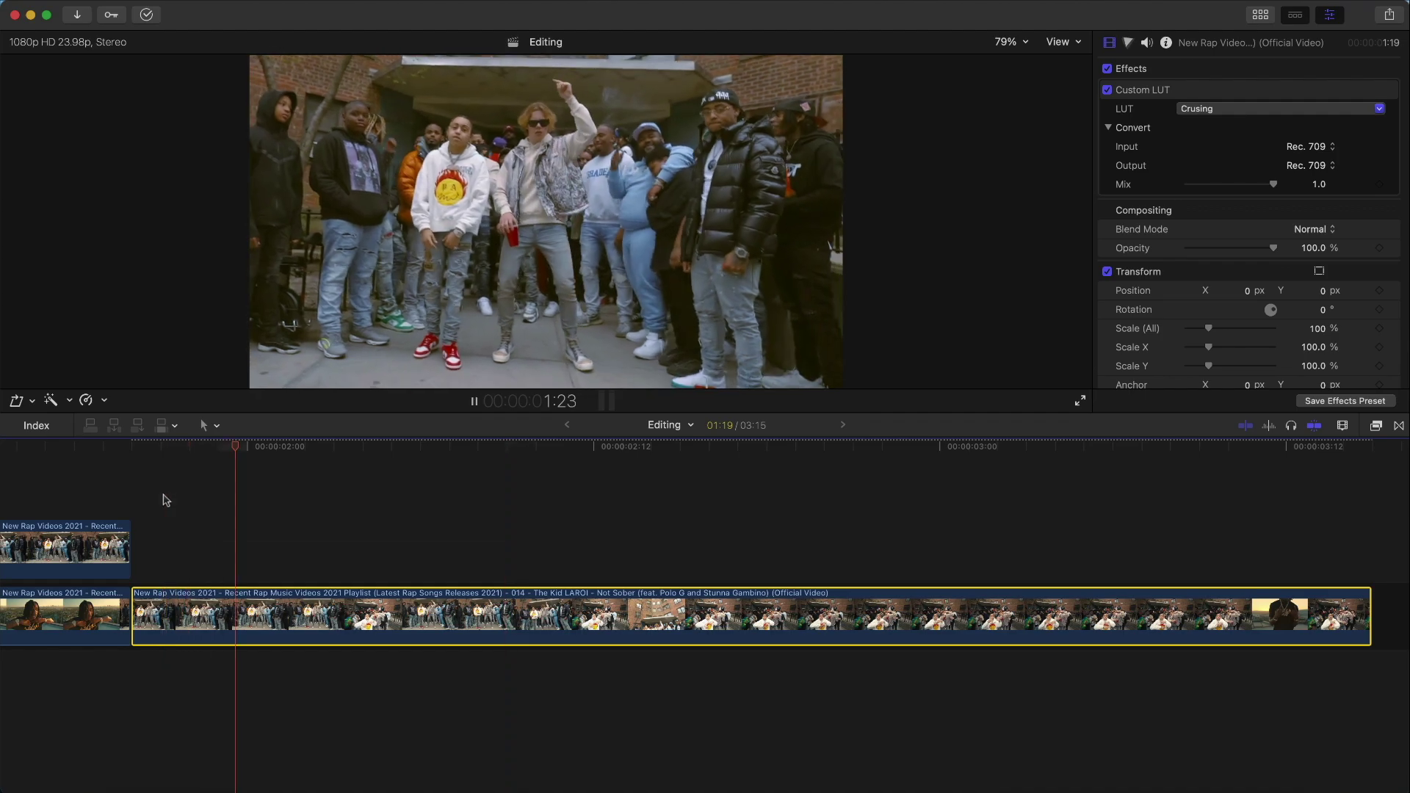
key("space")
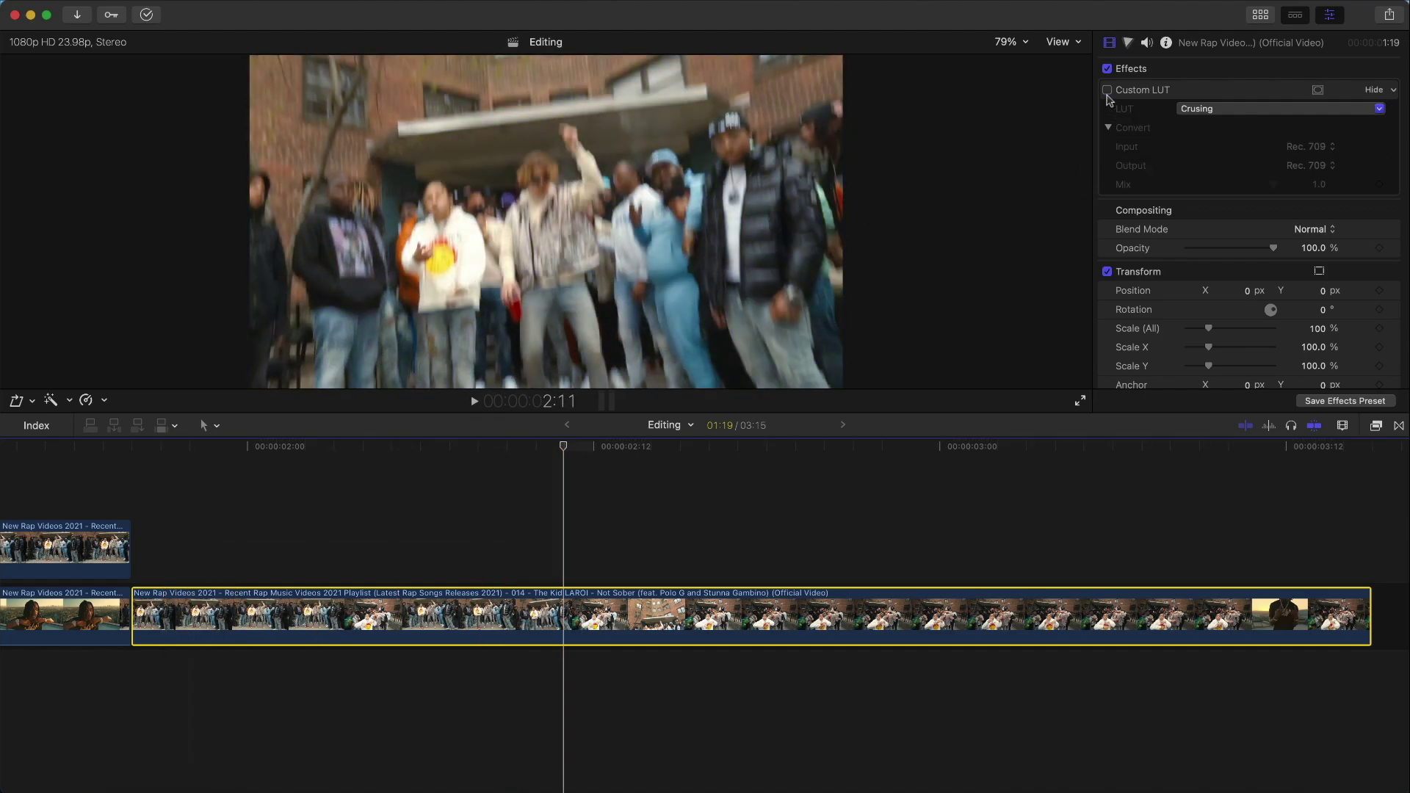
left_click(1108, 94)
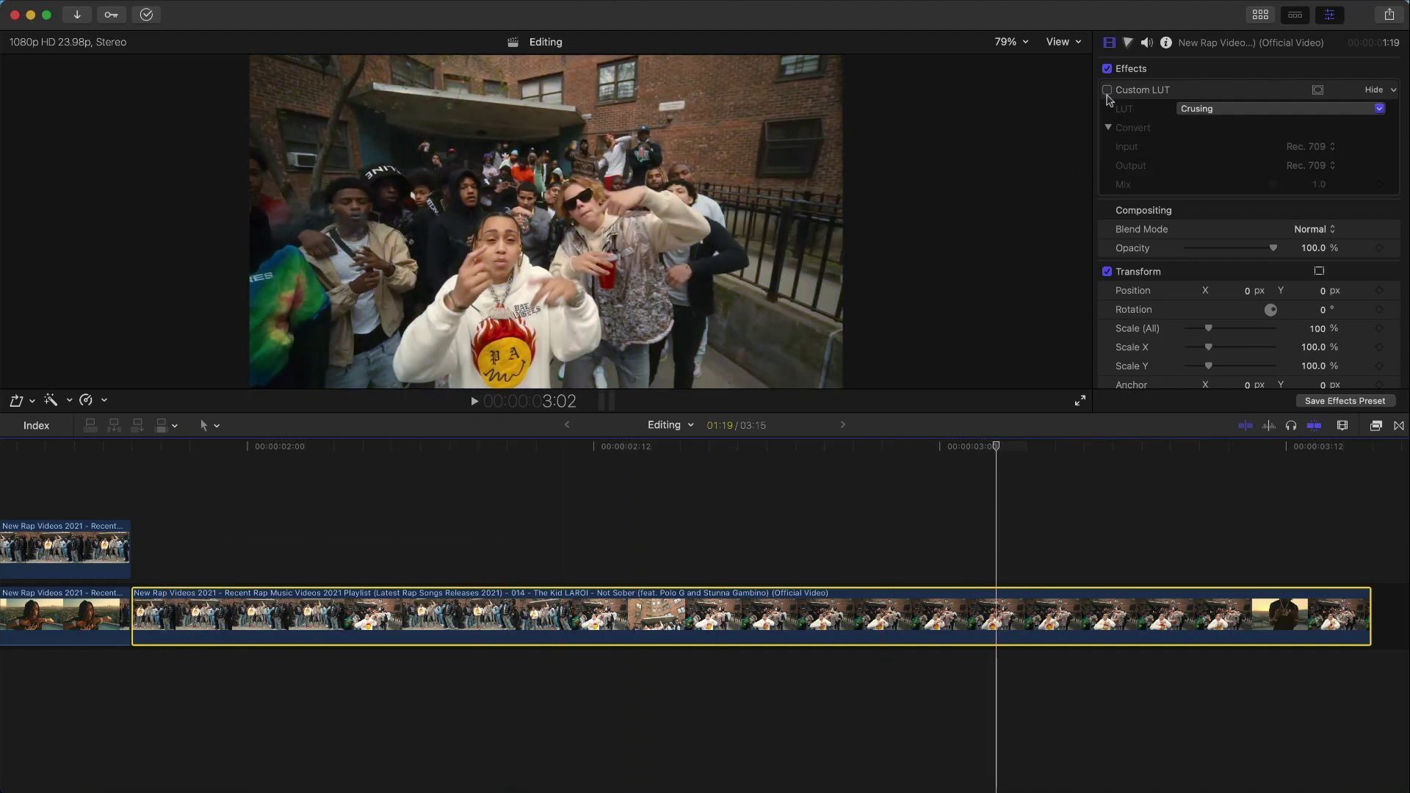
left_click(1107, 91)
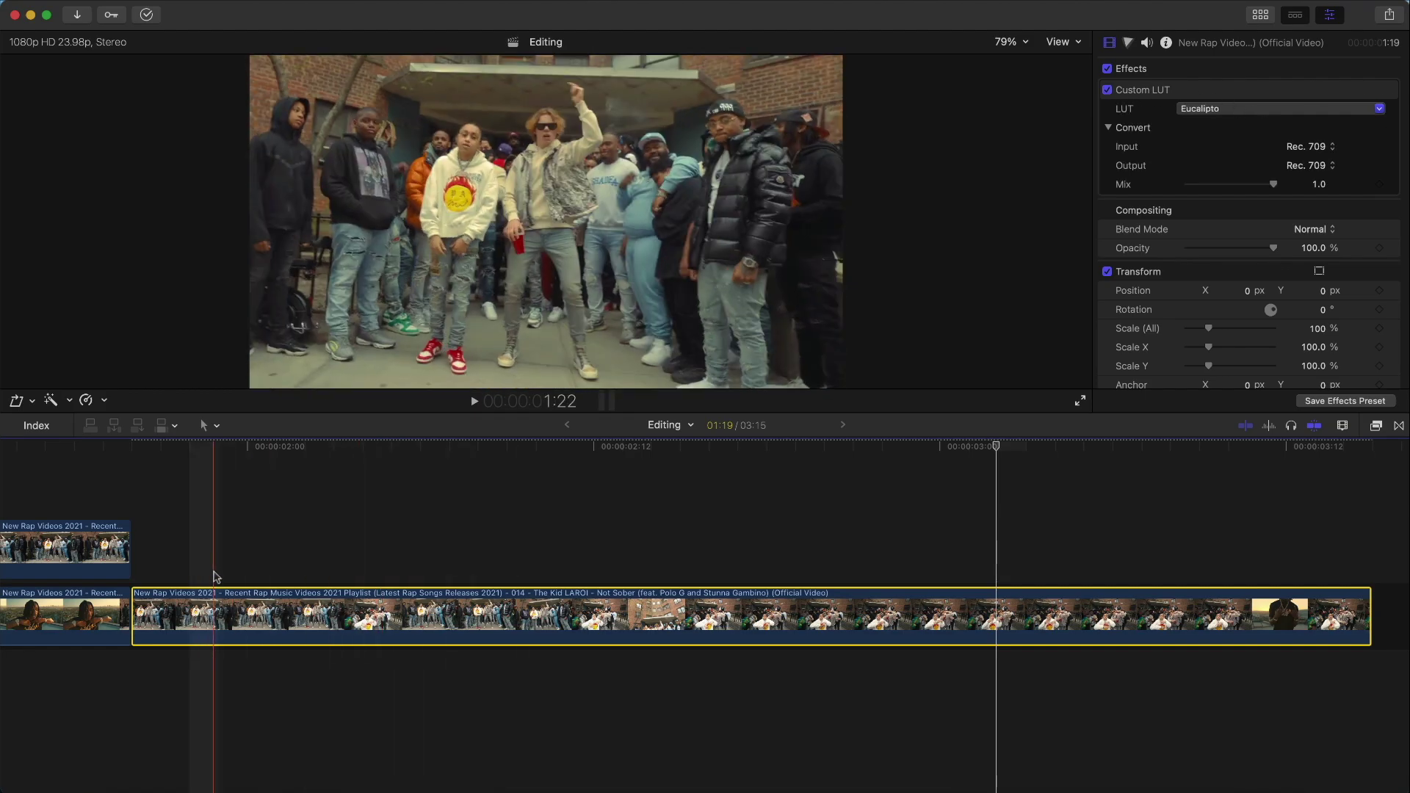
Try the Ticino Blue LUT on the main clip, and choose another LUT from the list.
key("space")
left_click(1205, 108)
left_click(1219, 337)
left_click(1220, 109)
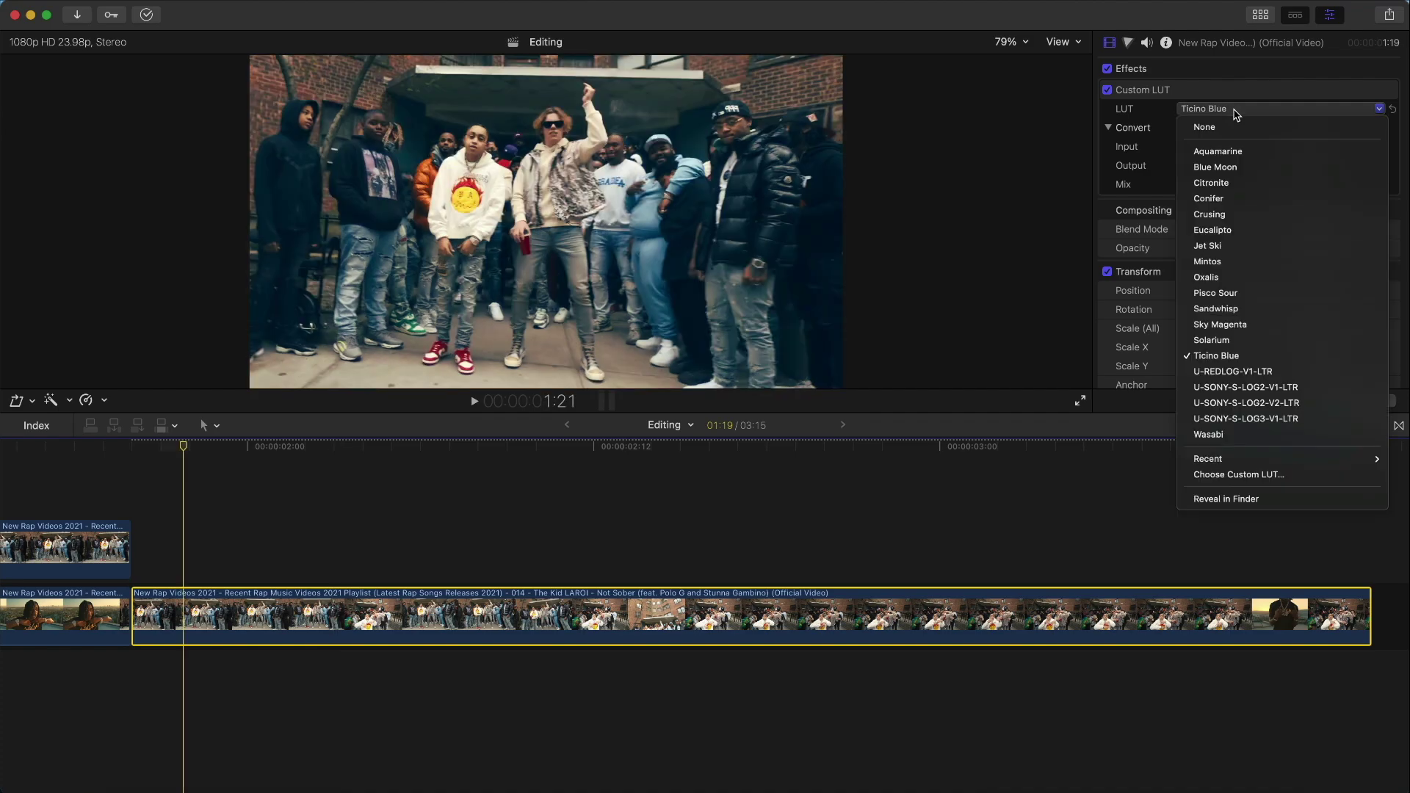
left_click(1221, 315)
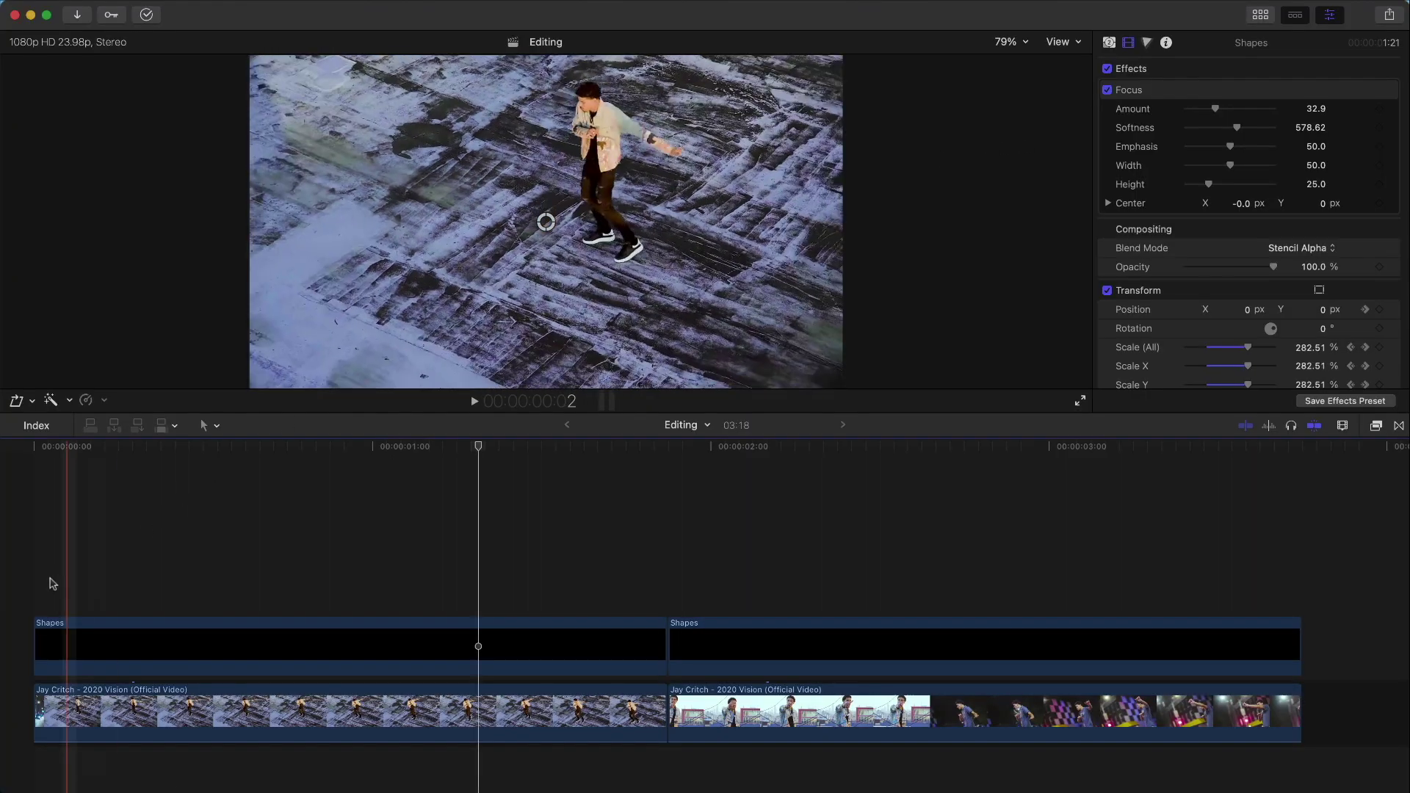
Play back the finished circular spotlight transition across the two Jay Critch clips several times.
key("space")
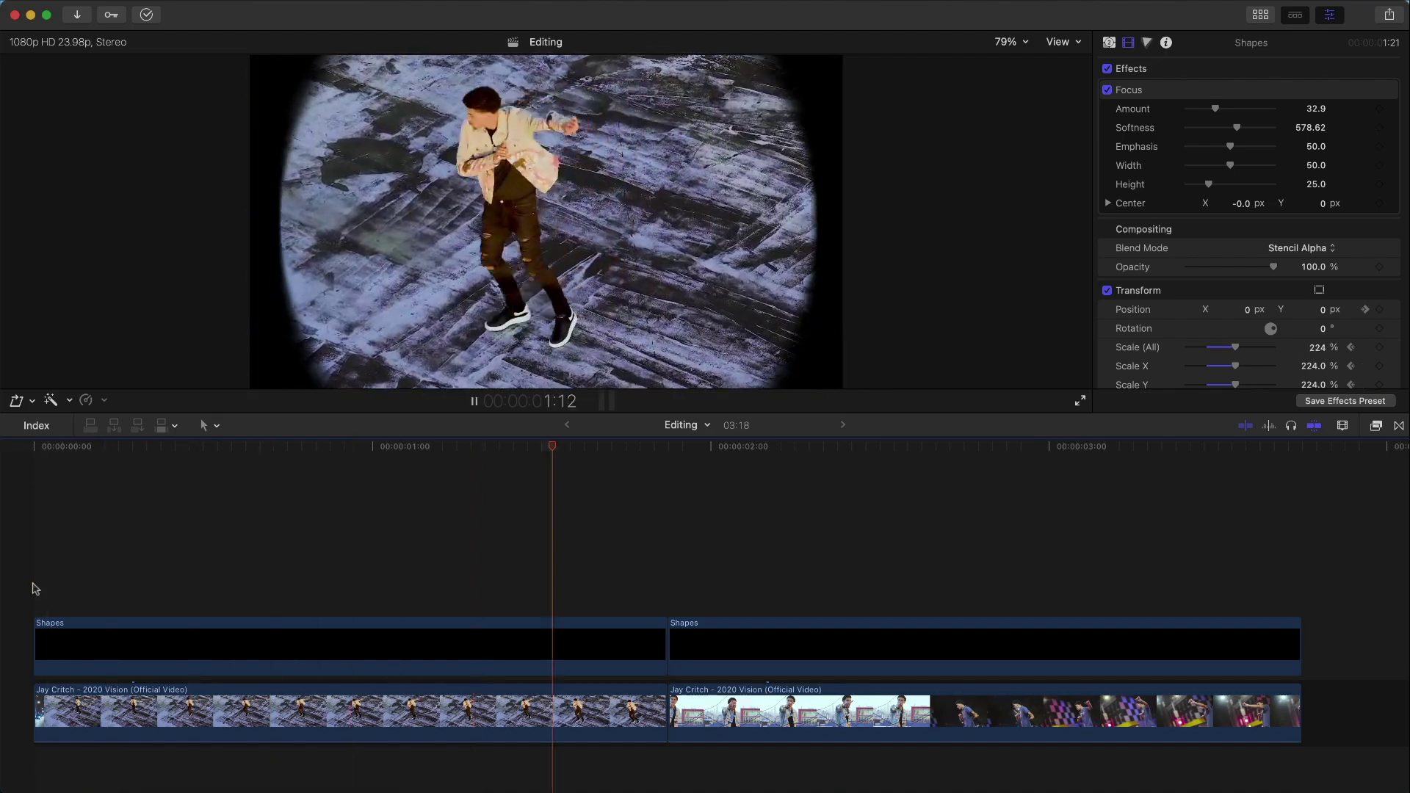
key("space")
key("space")
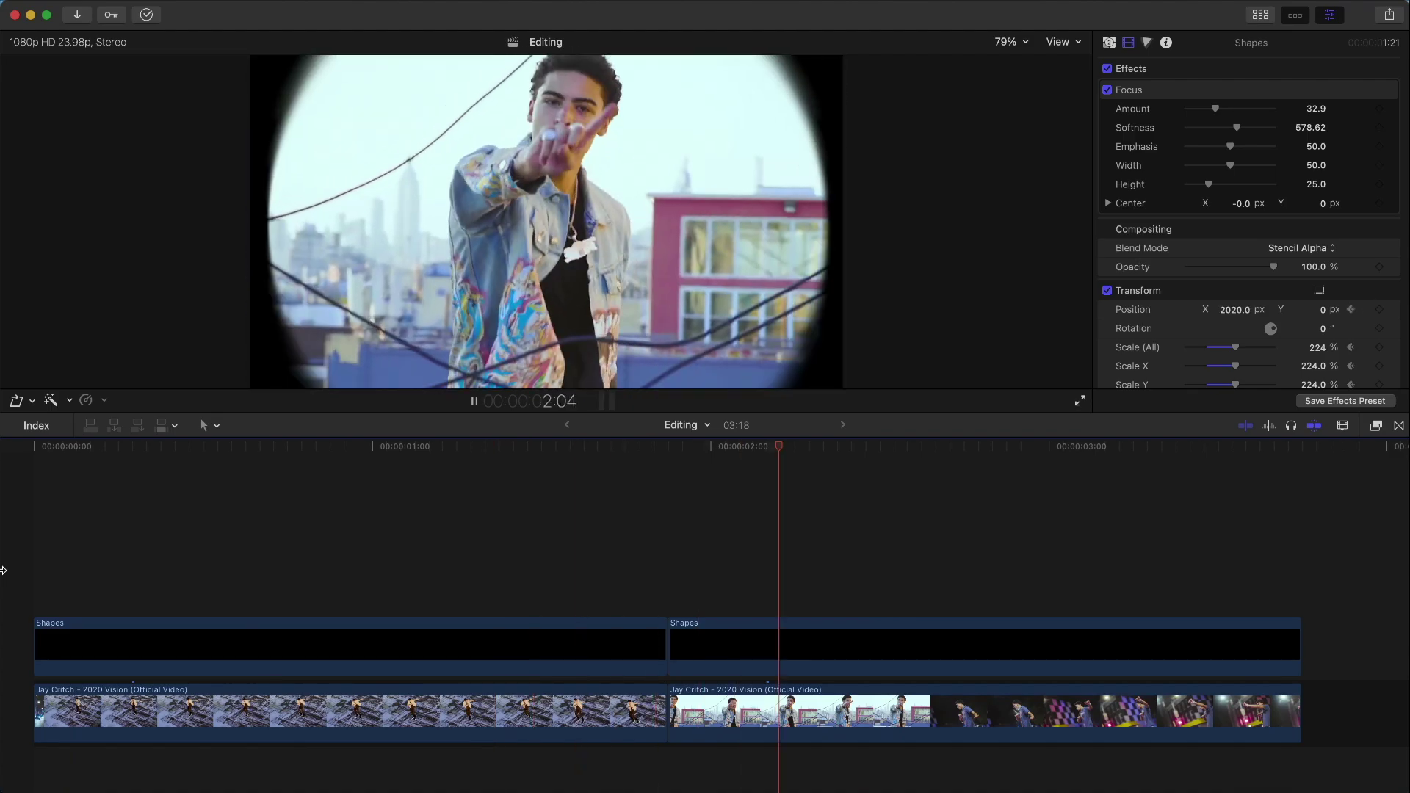
key("space")
key("space")
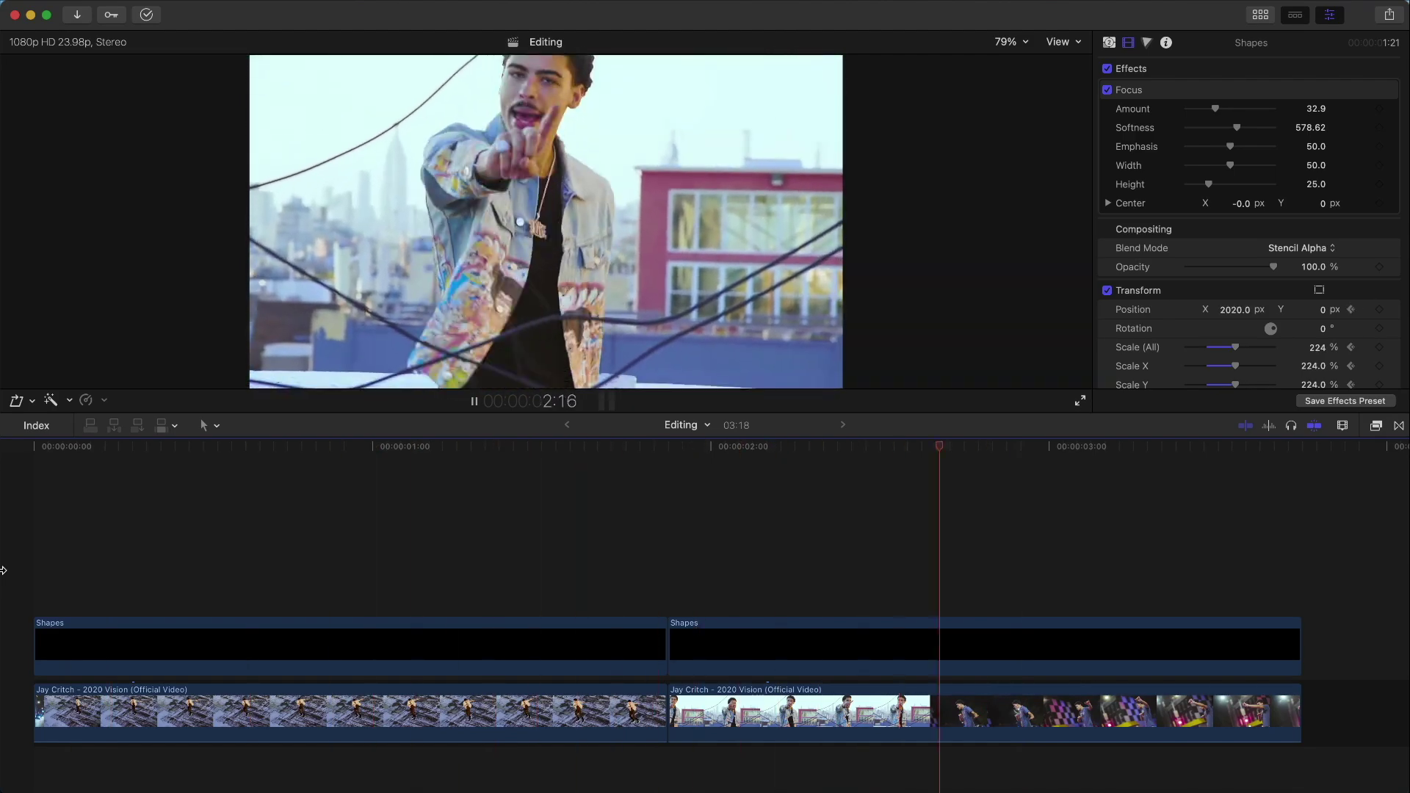
key("space")
key("space")
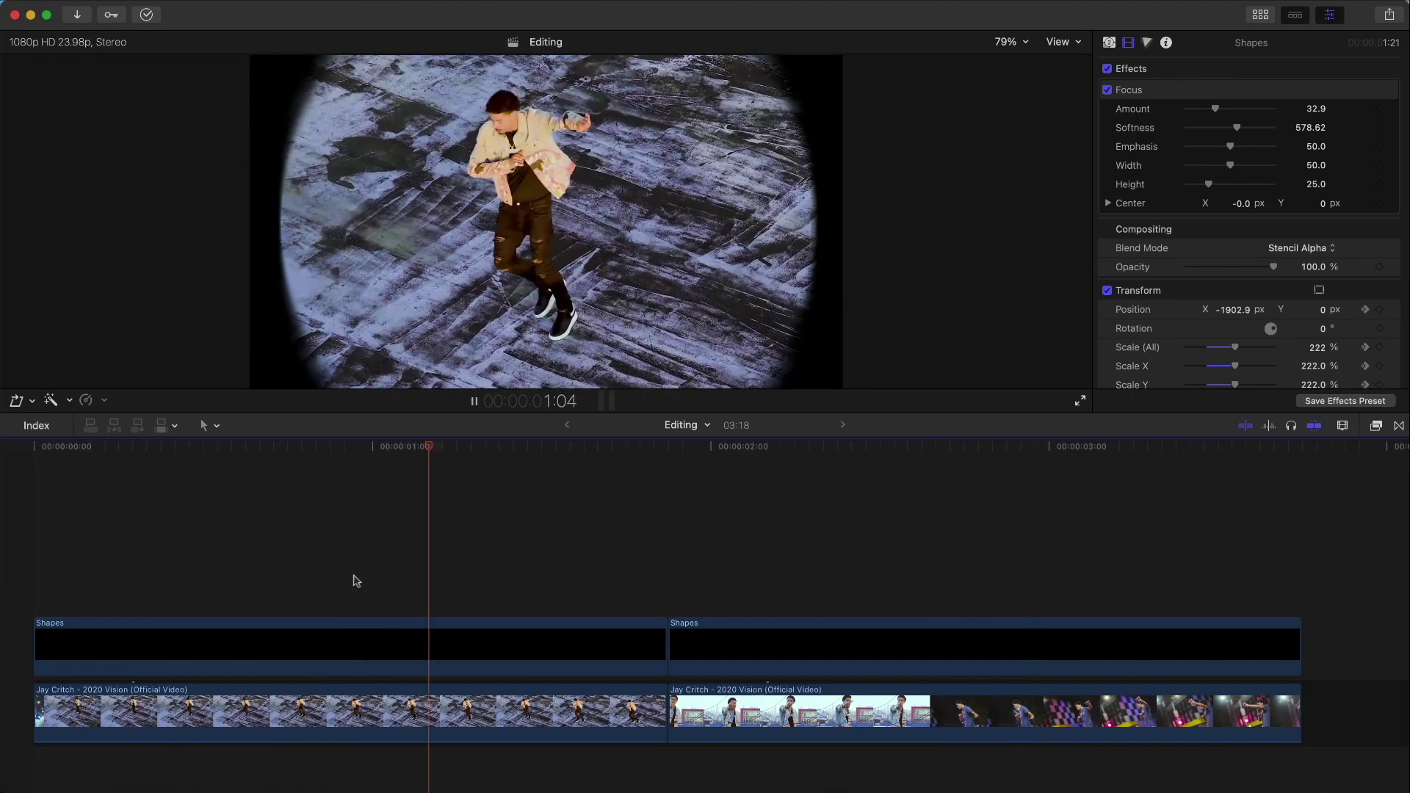
Undo the two Shapes clips above the Jay Critch clips and play back the bare footage.
left_click(270, 604)
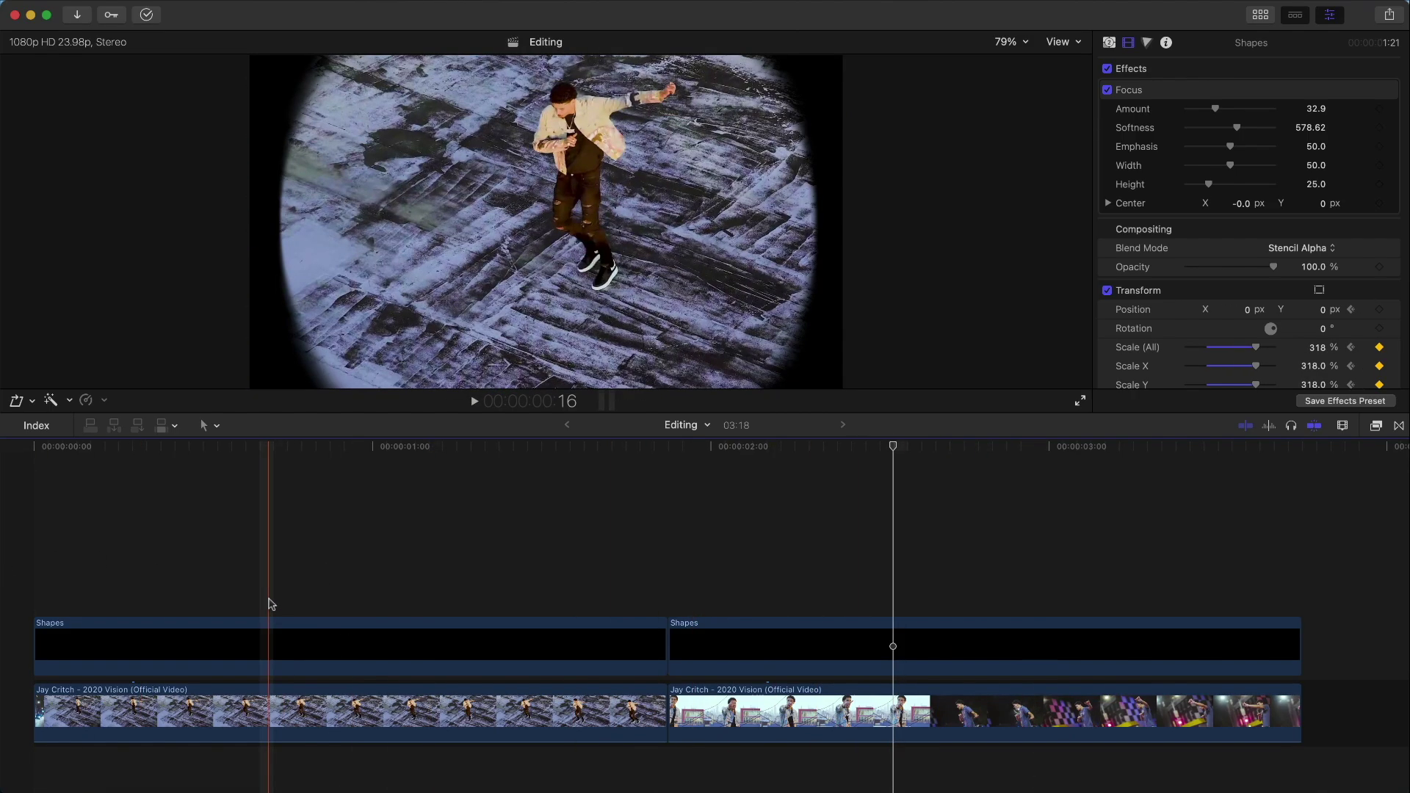
key("cmd+z")
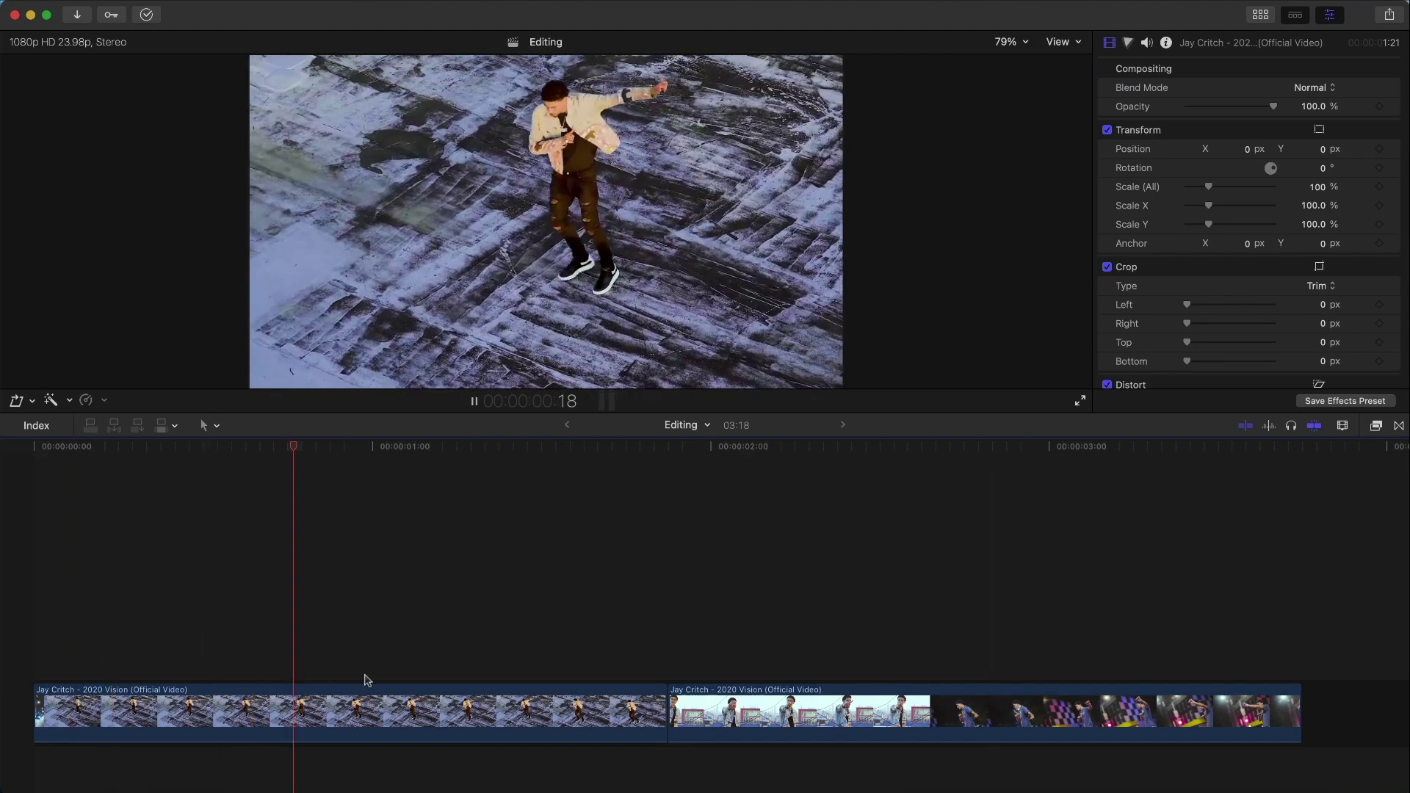
key("space")
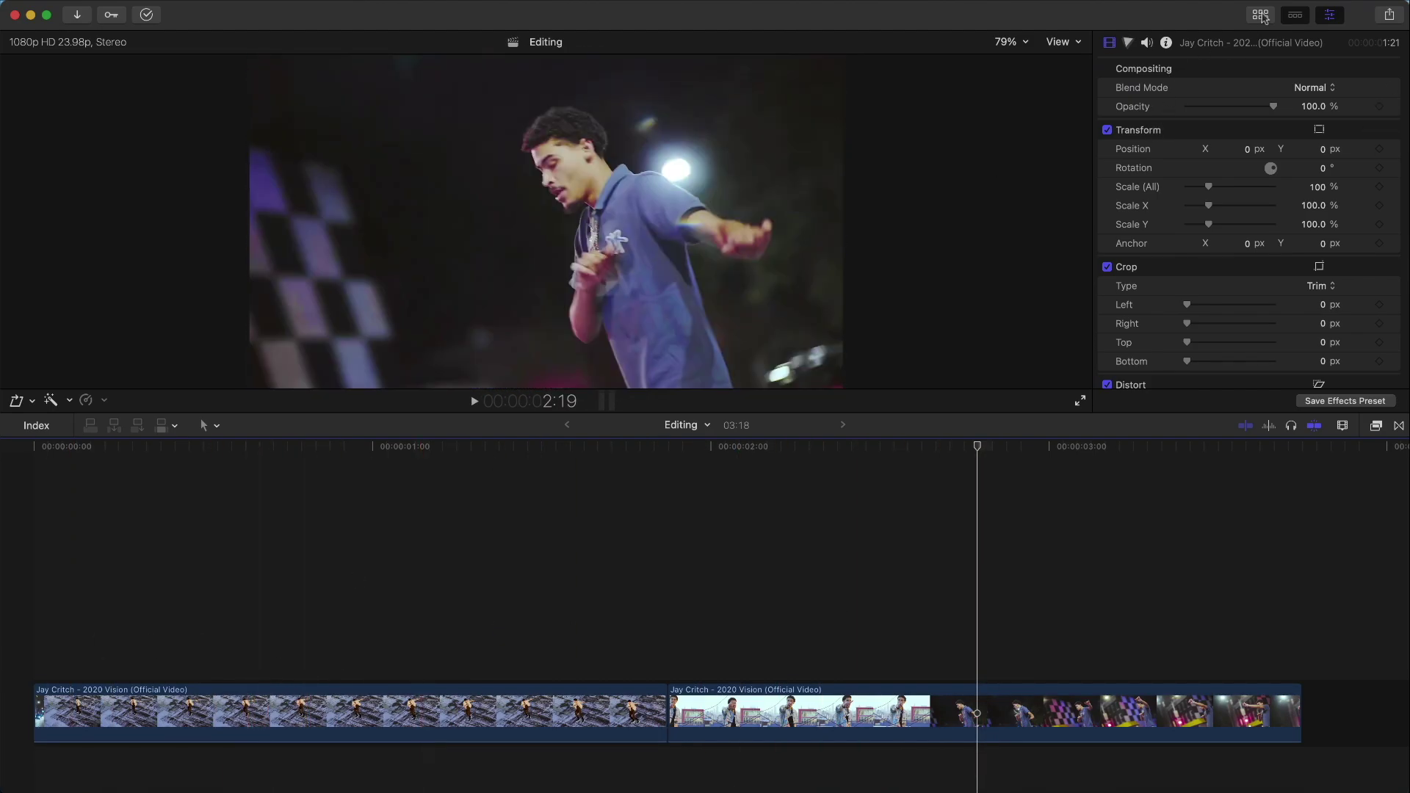
Add the Shapes generator from the Elements category above the first clip near its start, and hide the browser.
left_click(1260, 15)
left_click(83, 42)
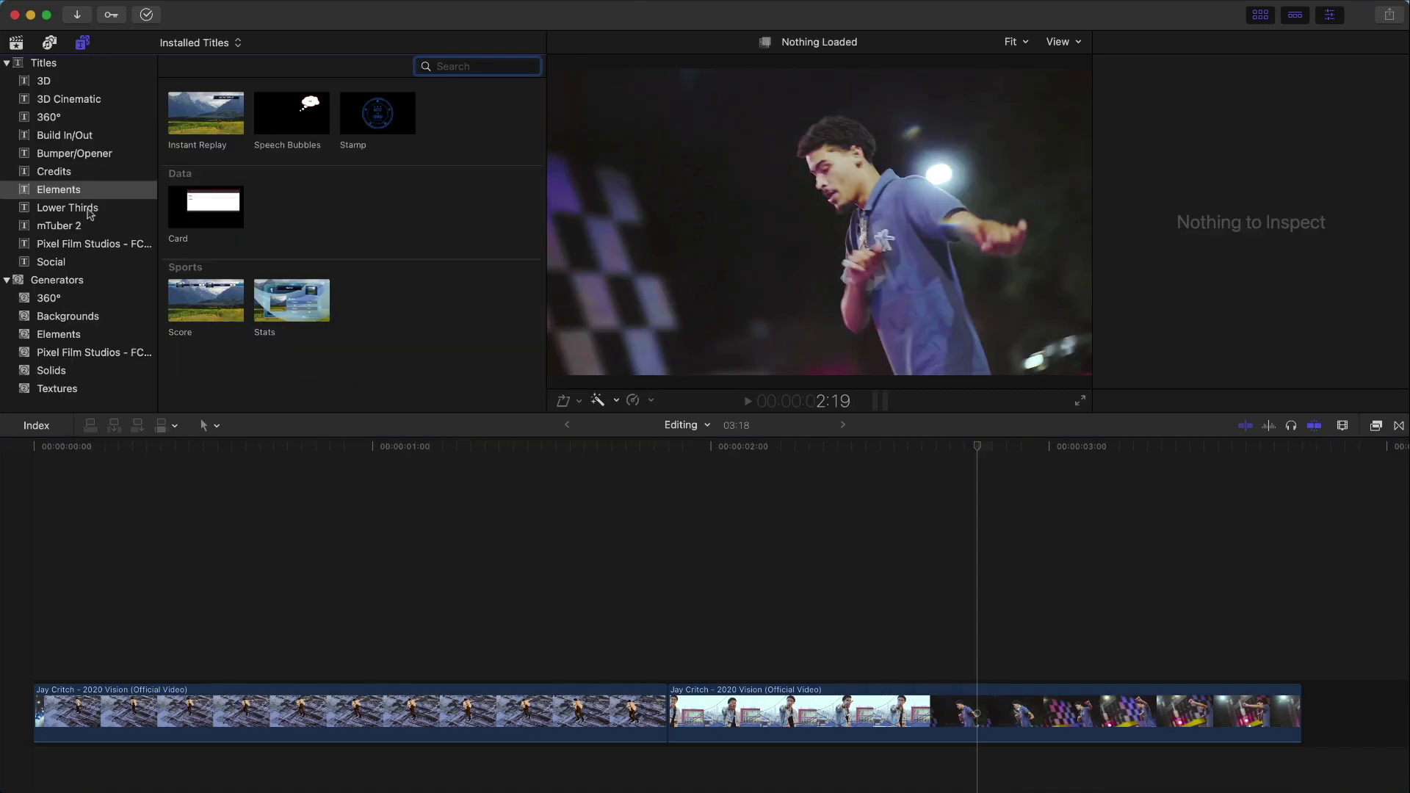
left_click(64, 280)
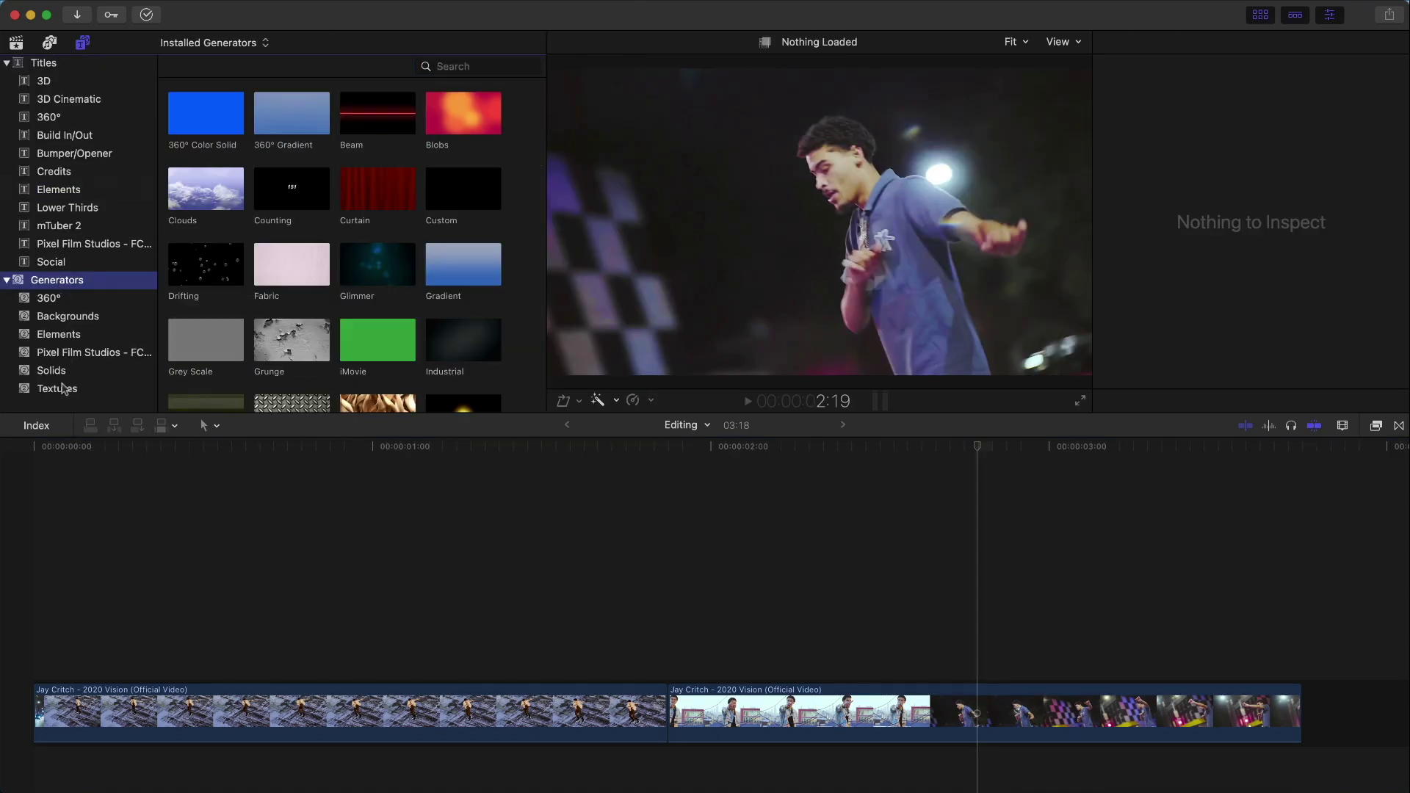
left_click(58, 336)
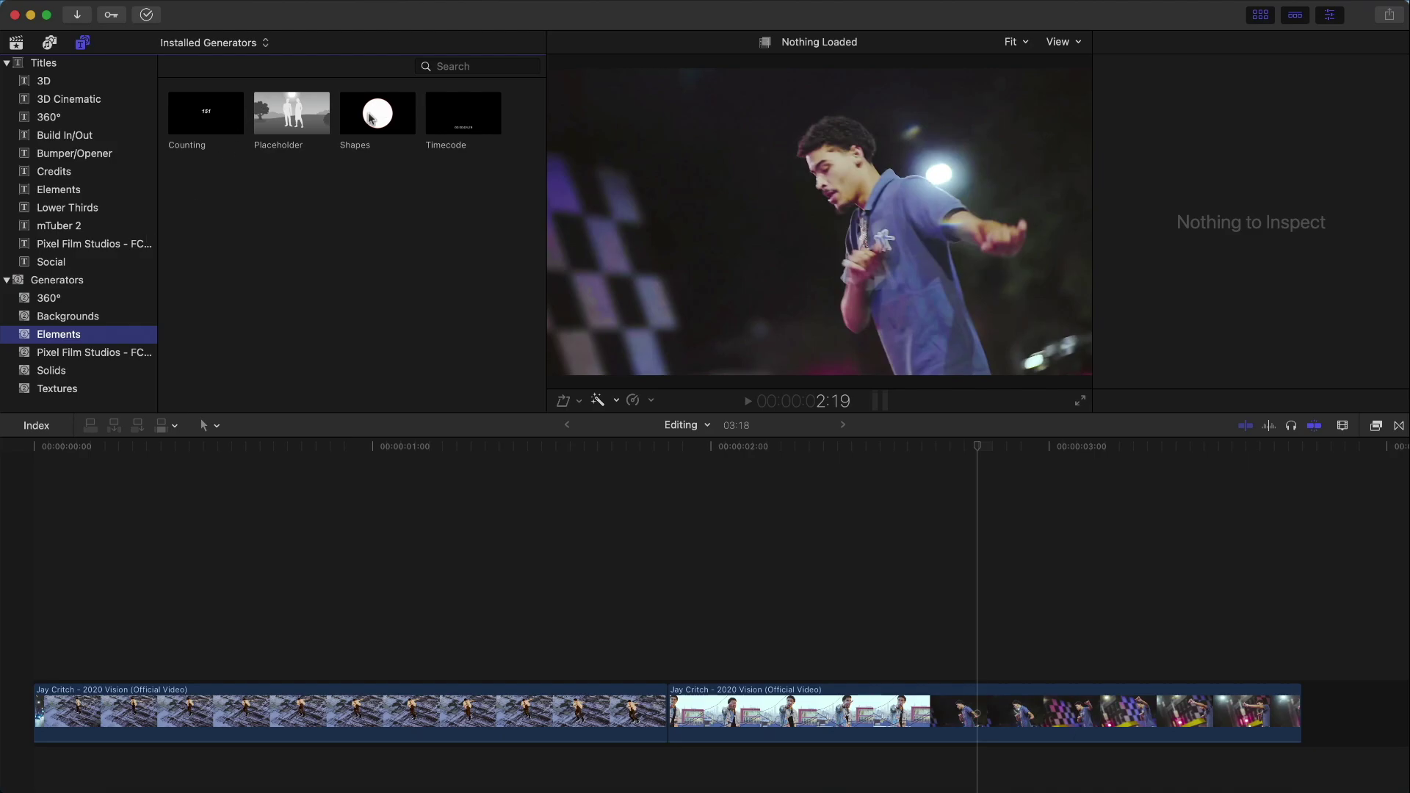
left_click_drag(369, 117, 60, 635)
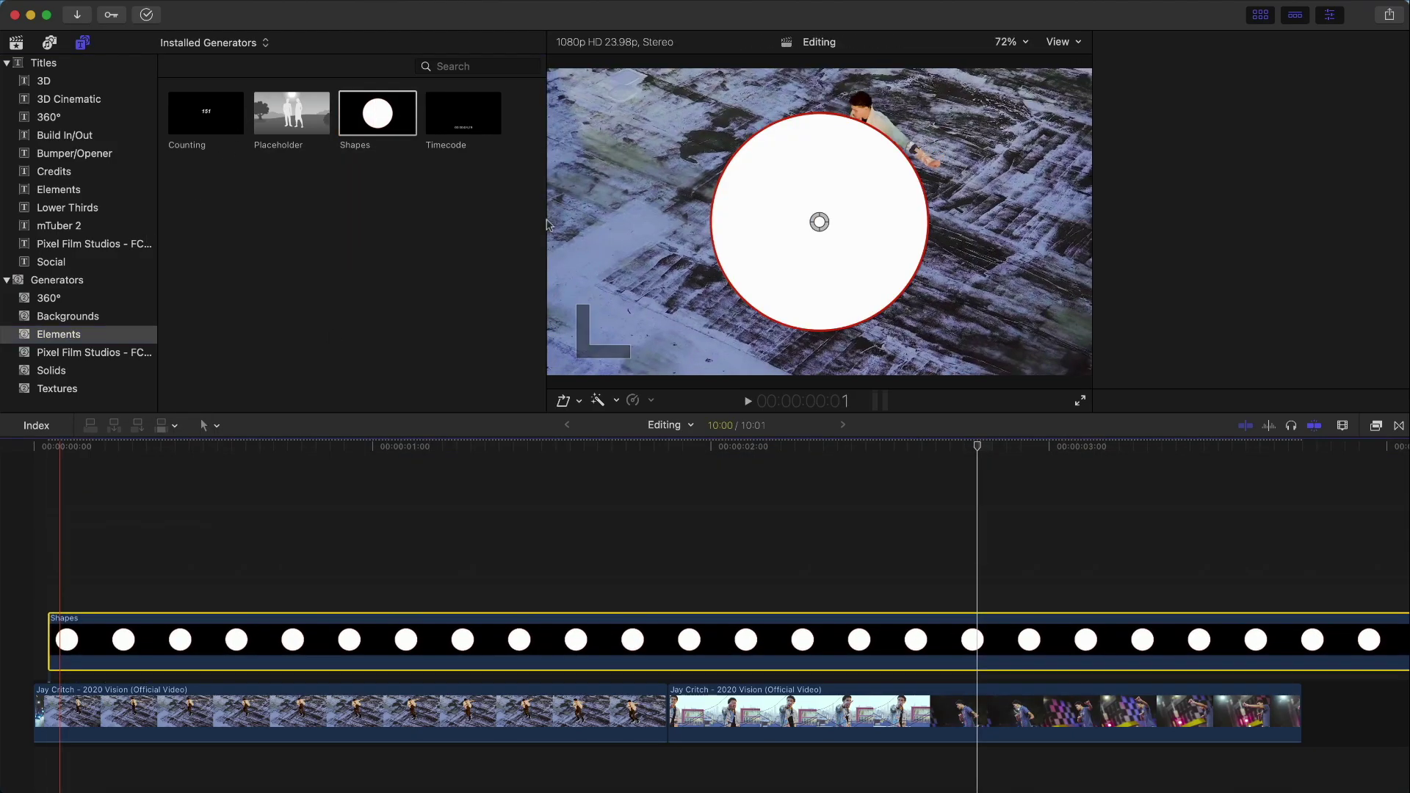
key("super+4")
left_click(1260, 20)
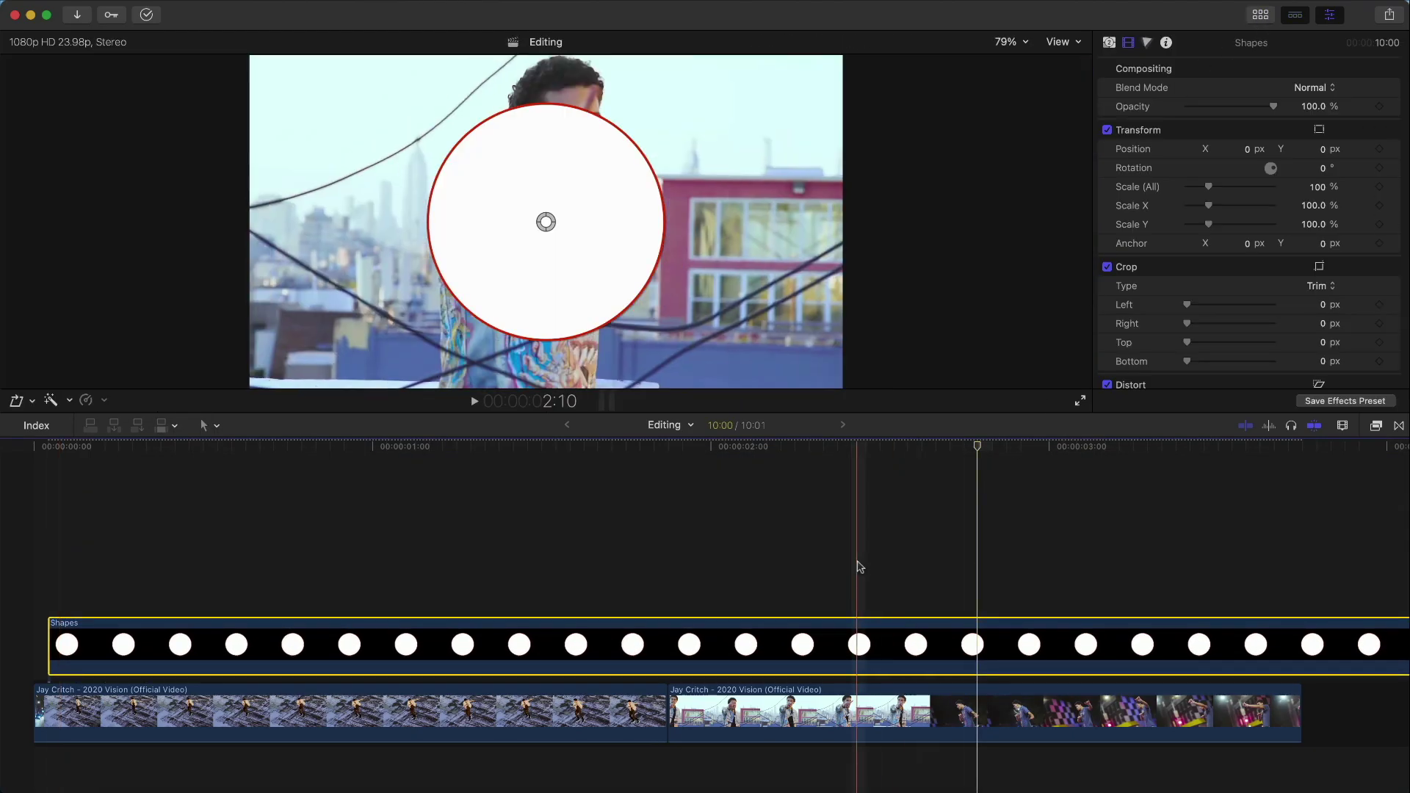
Park the playhead at frame 22 and show the Shapes generator's published parameters.
left_click(357, 444)
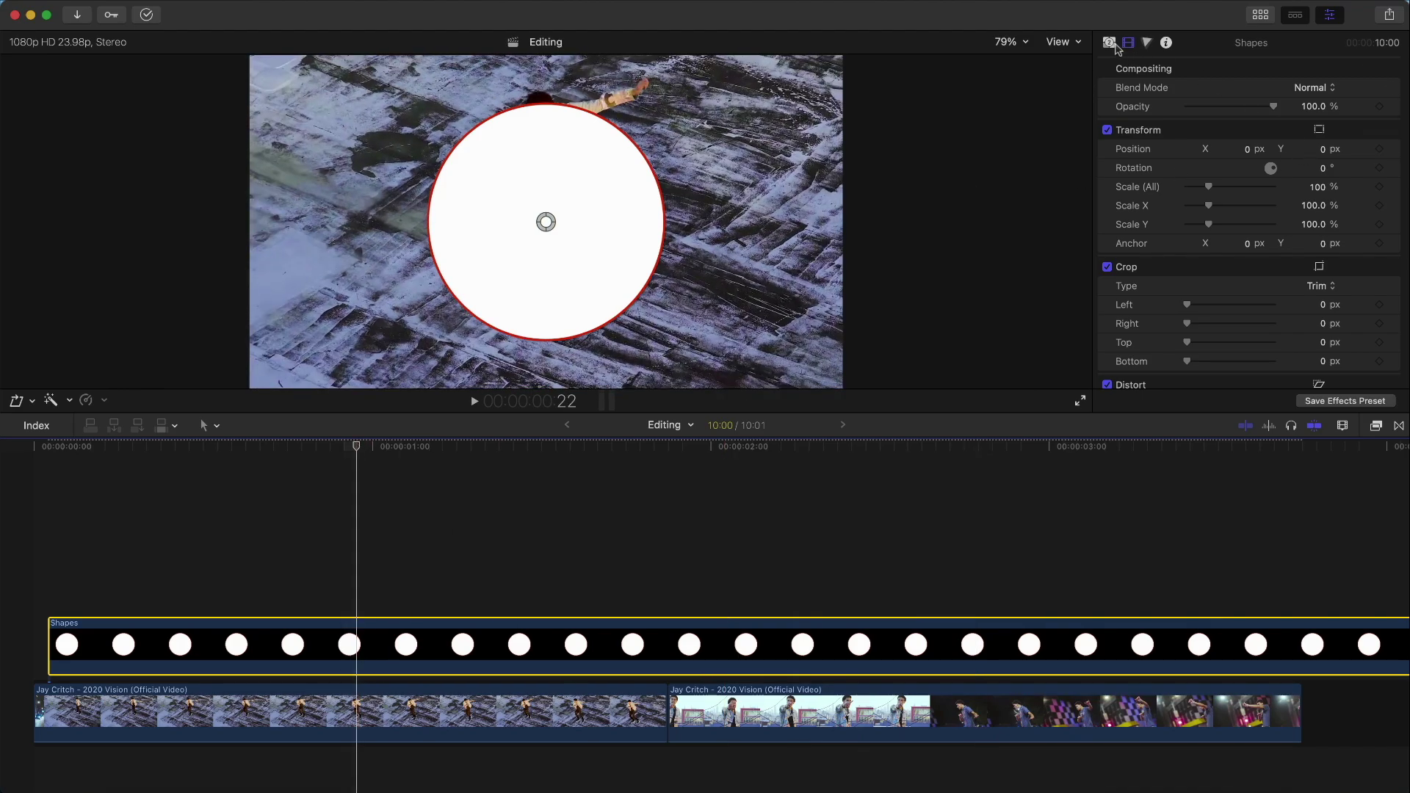
left_click(1327, 15)
left_click(1327, 16)
left_click(1109, 43)
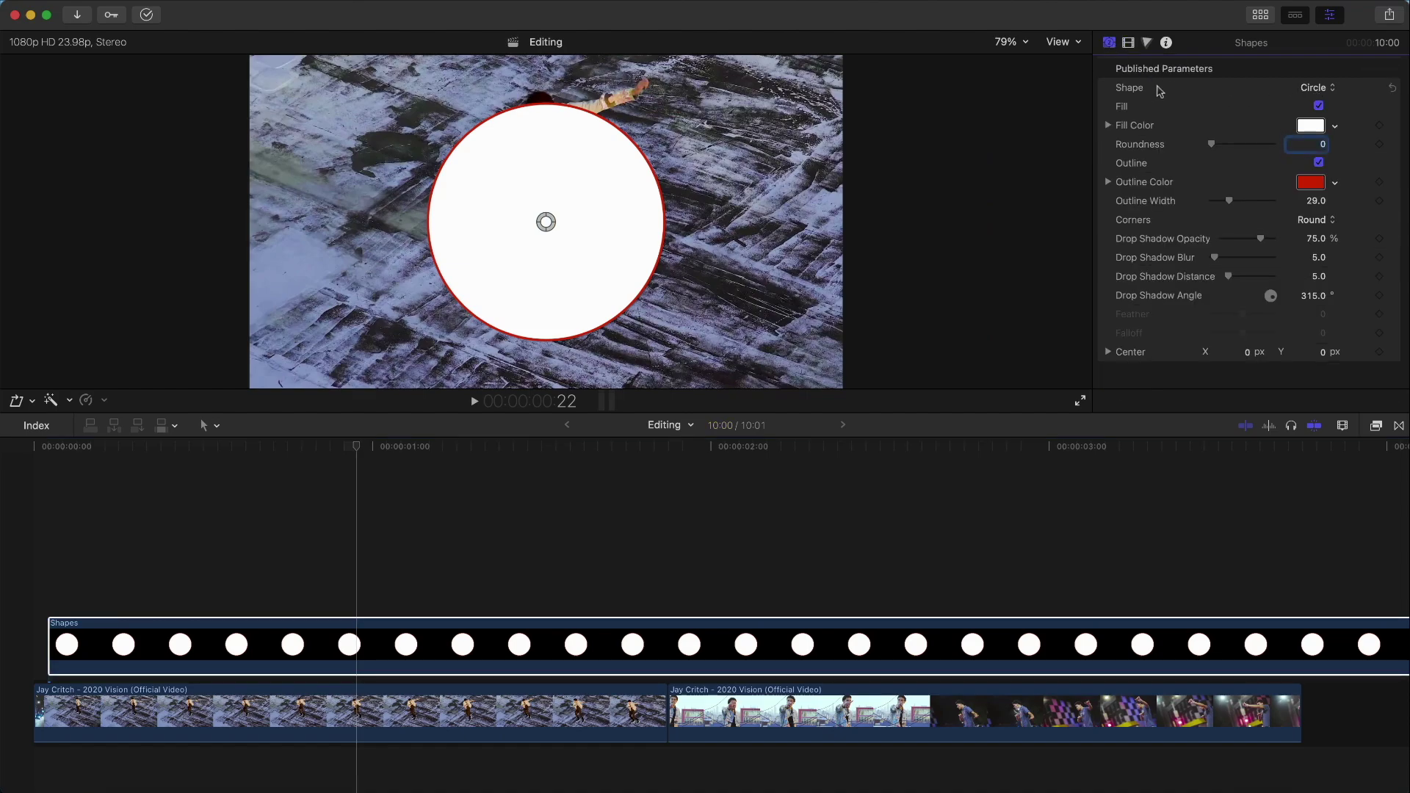
Try the Square and Diamond shapes on the Shapes generator, and return it to Circle.
left_click(1312, 86)
left_click(1318, 105)
left_click(1319, 88)
left_click(1320, 107)
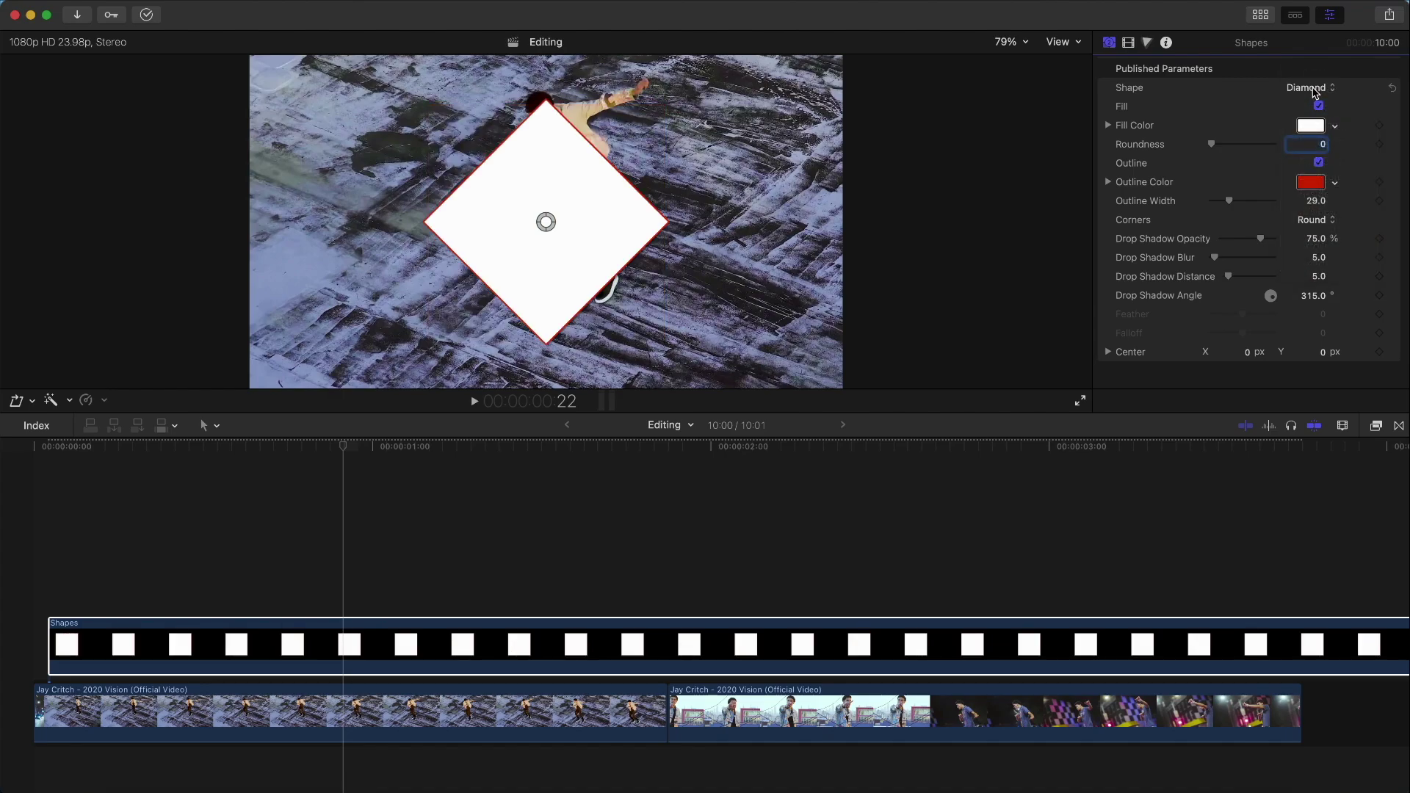
left_click(1313, 89)
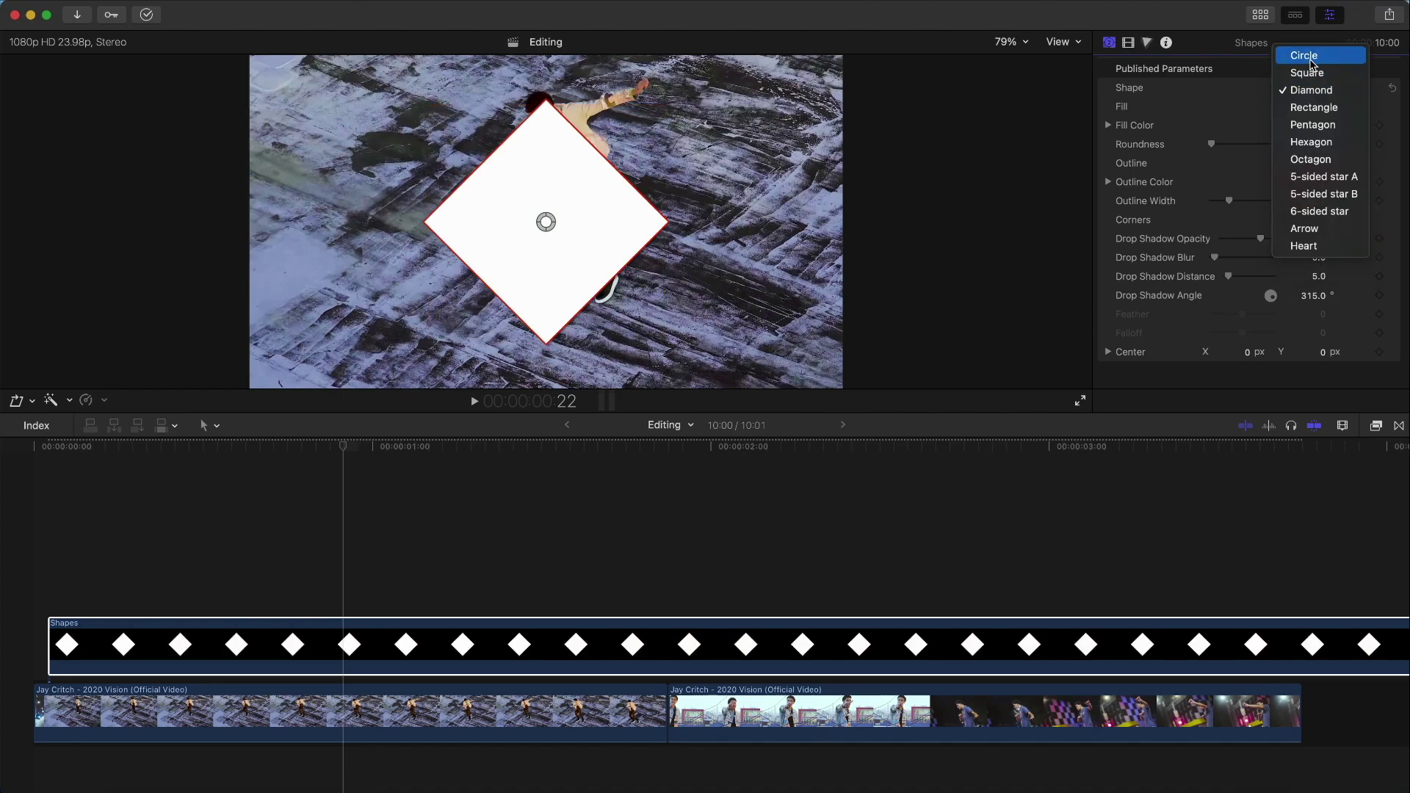
left_click(1313, 58)
Turn off the circle's outline and set its fill color to black.
left_click(1319, 162)
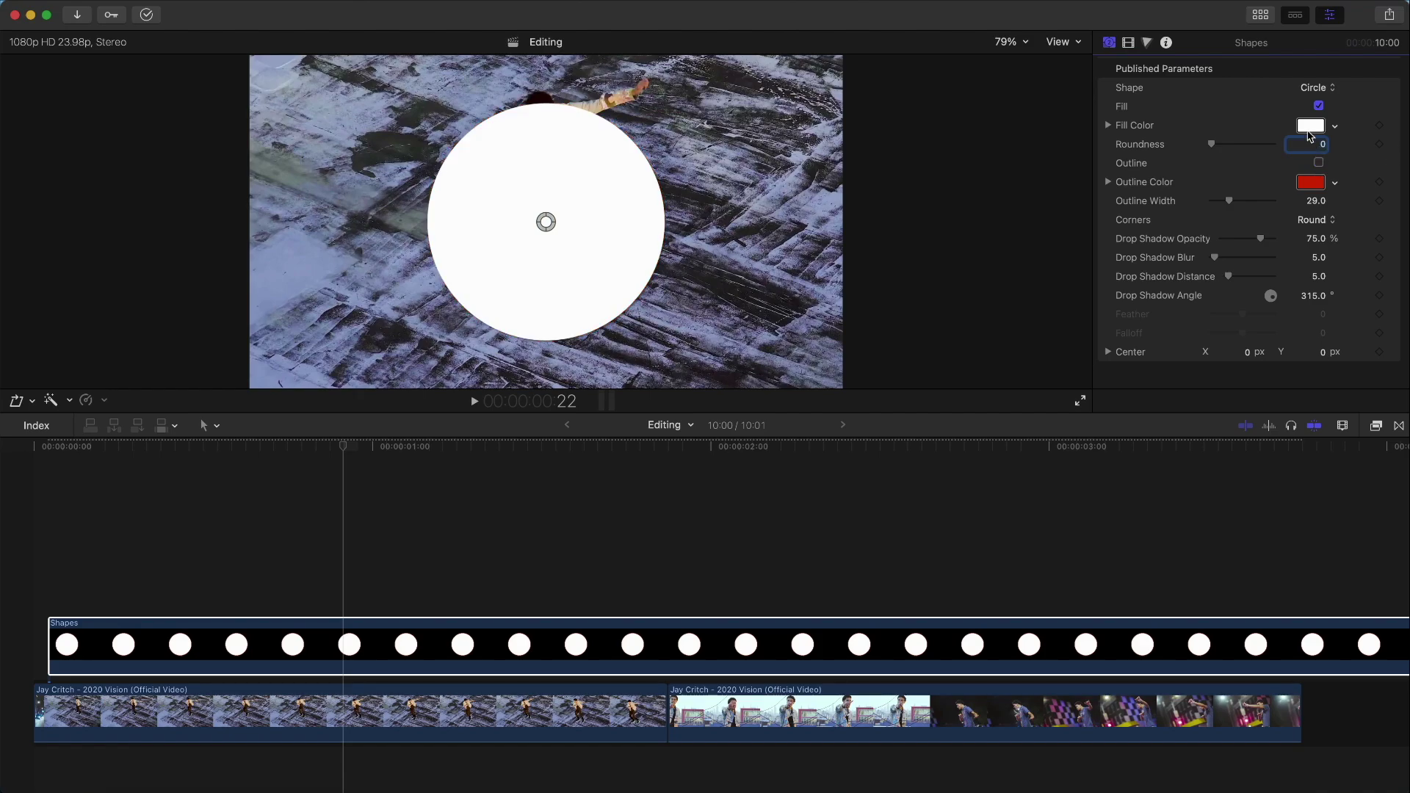
left_click(1310, 125)
left_click_drag(126, 752, 163, 752)
left_click(8, 529)
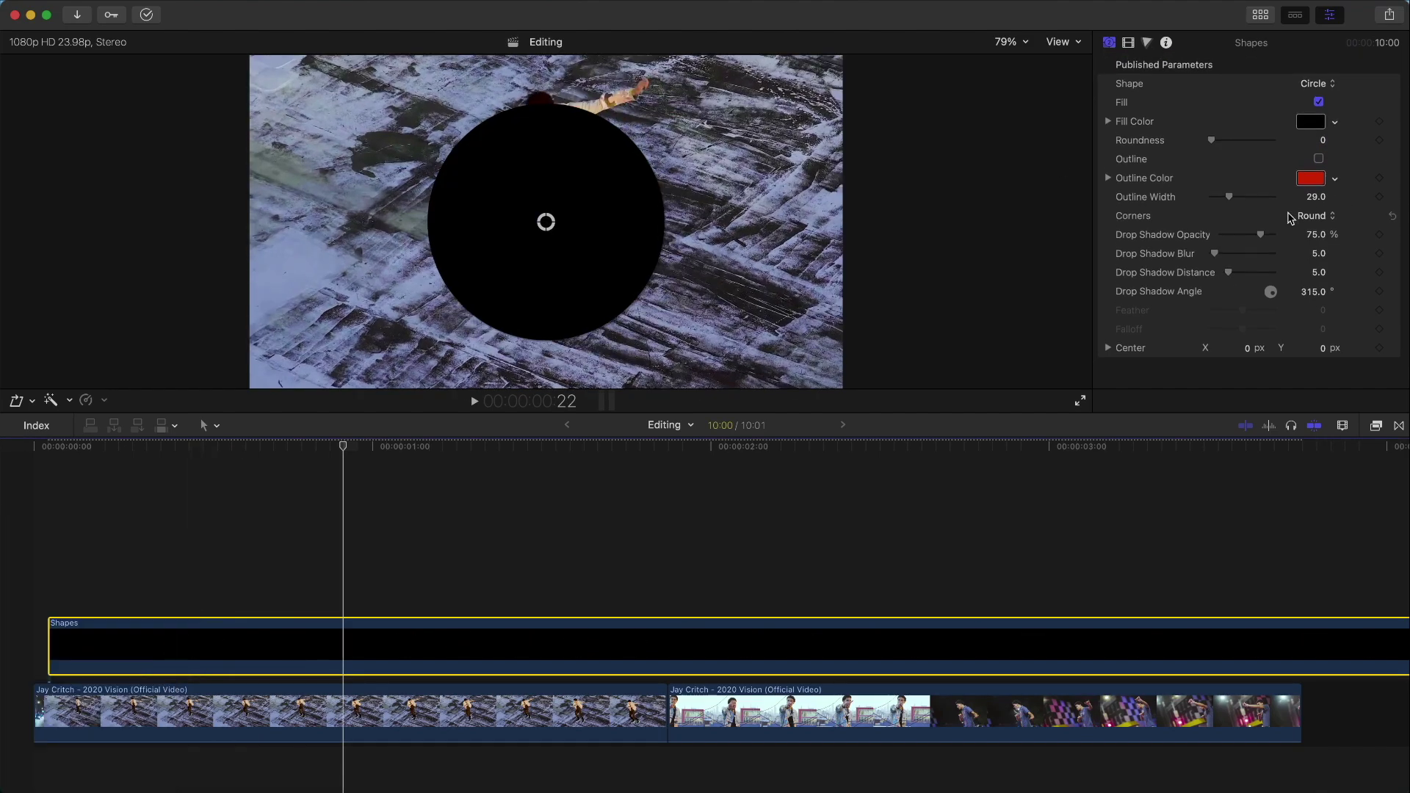
Move the Shapes clip to the very start of the timeline and scale the circle uniformly to 231%.
left_click(1129, 44)
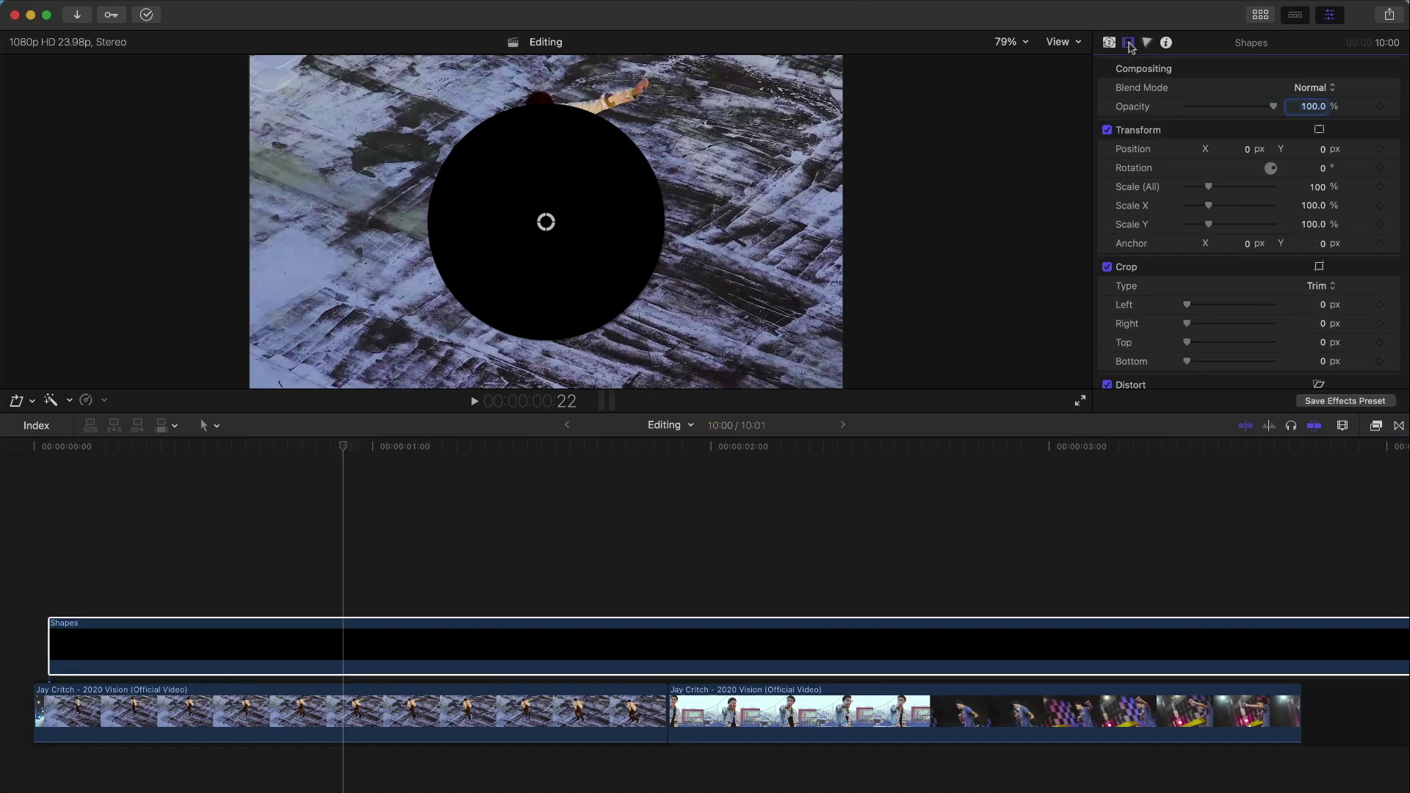
left_click(64, 448)
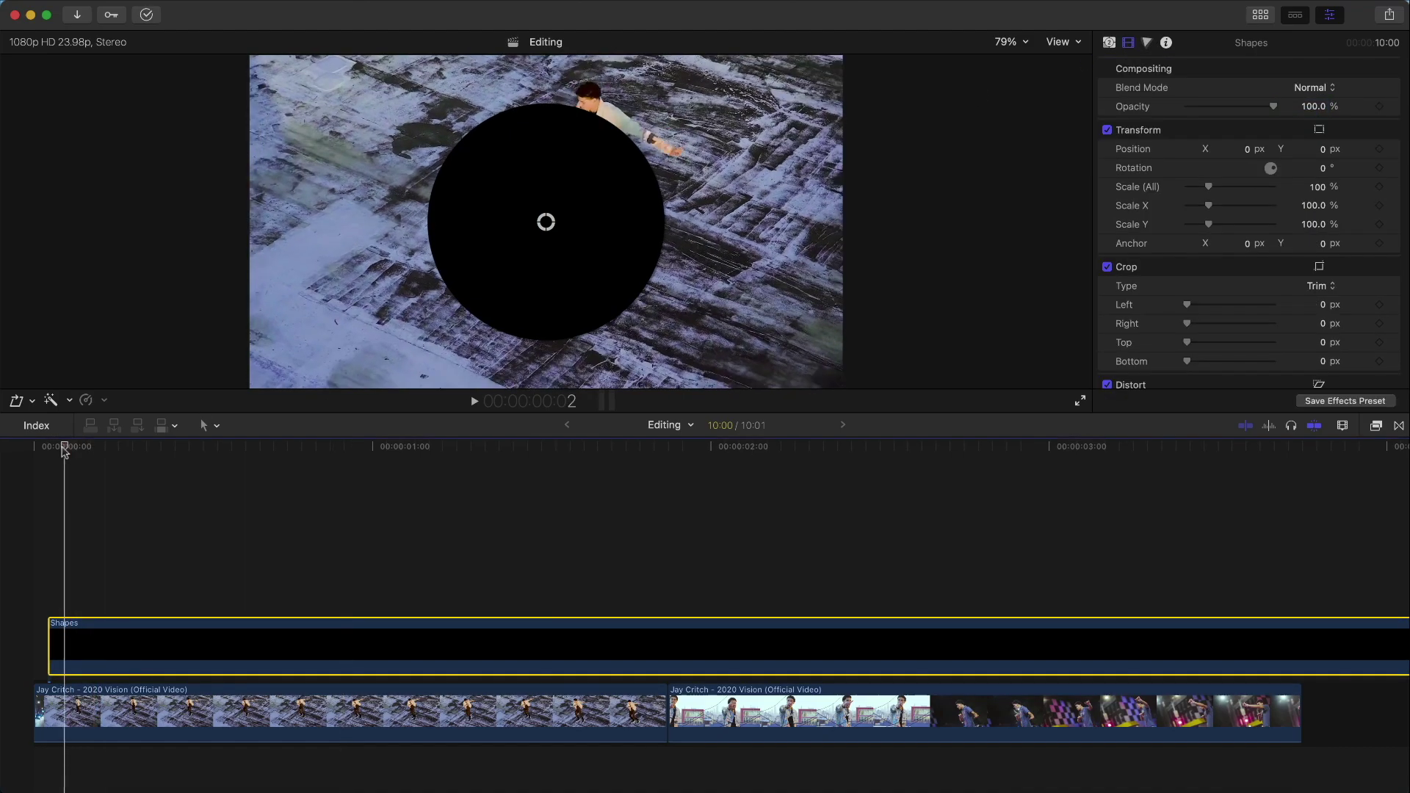
left_click_drag(145, 638, 81, 633)
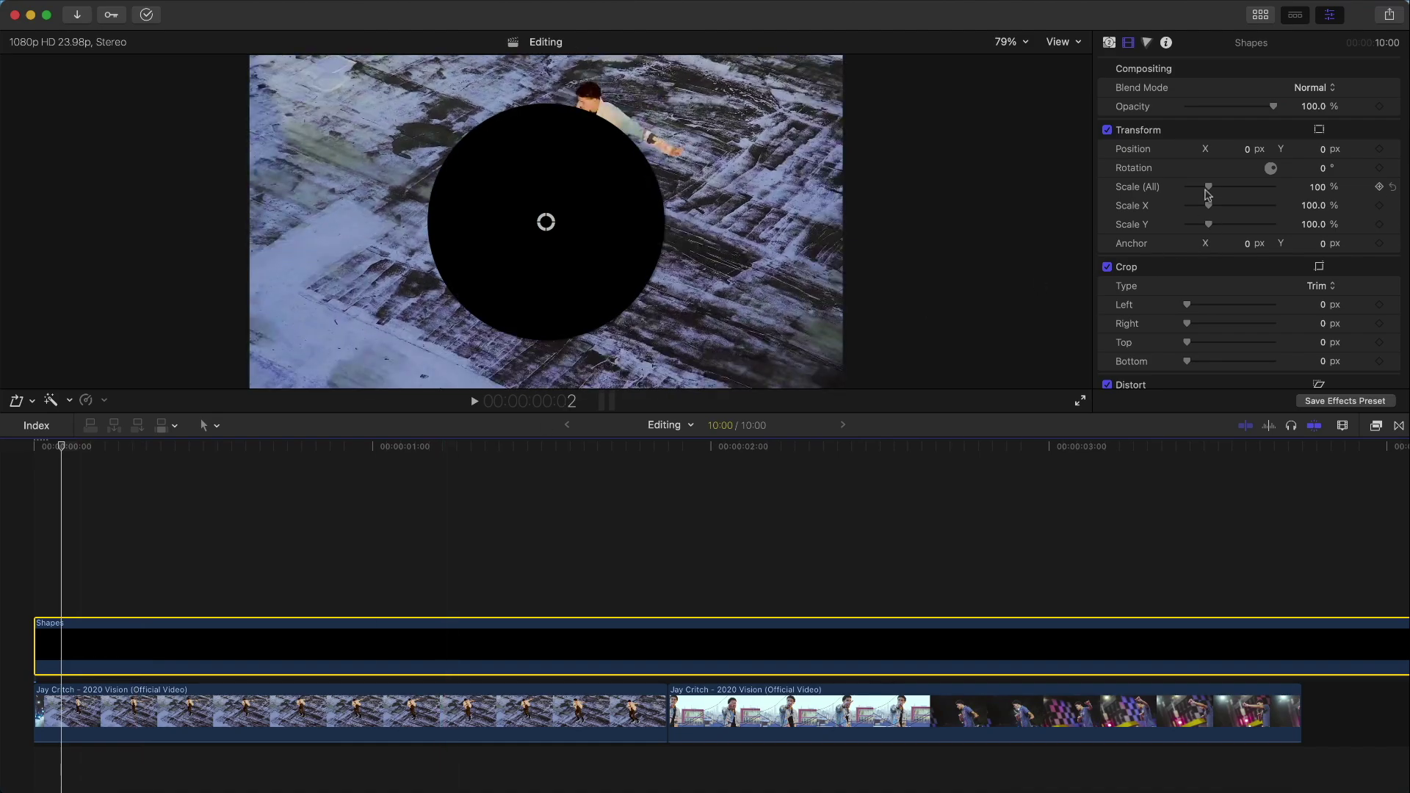
left_click_drag(1208, 188, 1237, 187)
Cut the Shapes clip where the second video clip ends and delete the excess part.
key("b")
left_click(1307, 648)
key("a")
left_click_drag(1340, 595, 1375, 705)
key("Delete")
Split the Shapes clip at 1:21, where the two video clips meet, and return to the Select tool.
left_click(764, 633)
key("b")
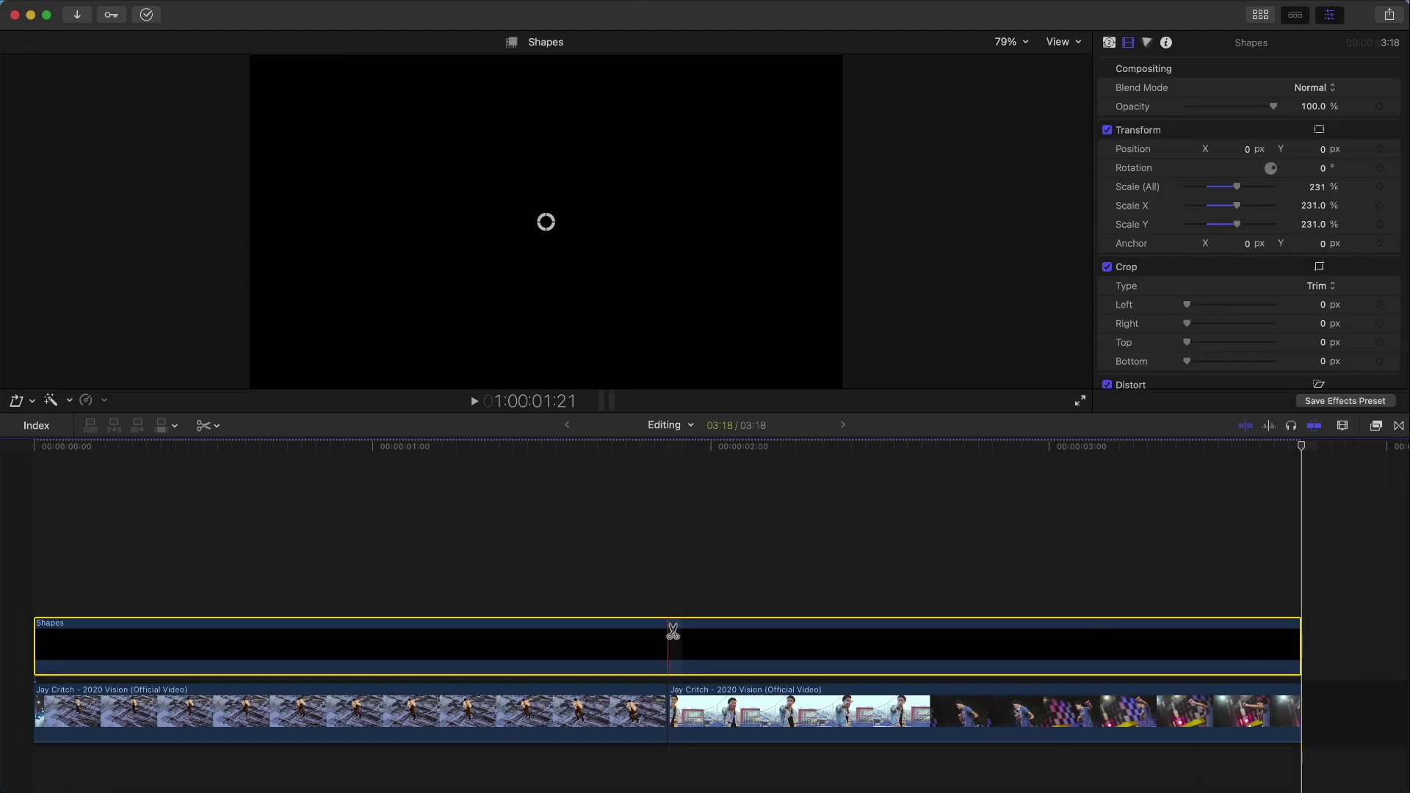
left_click(667, 632)
key("a")
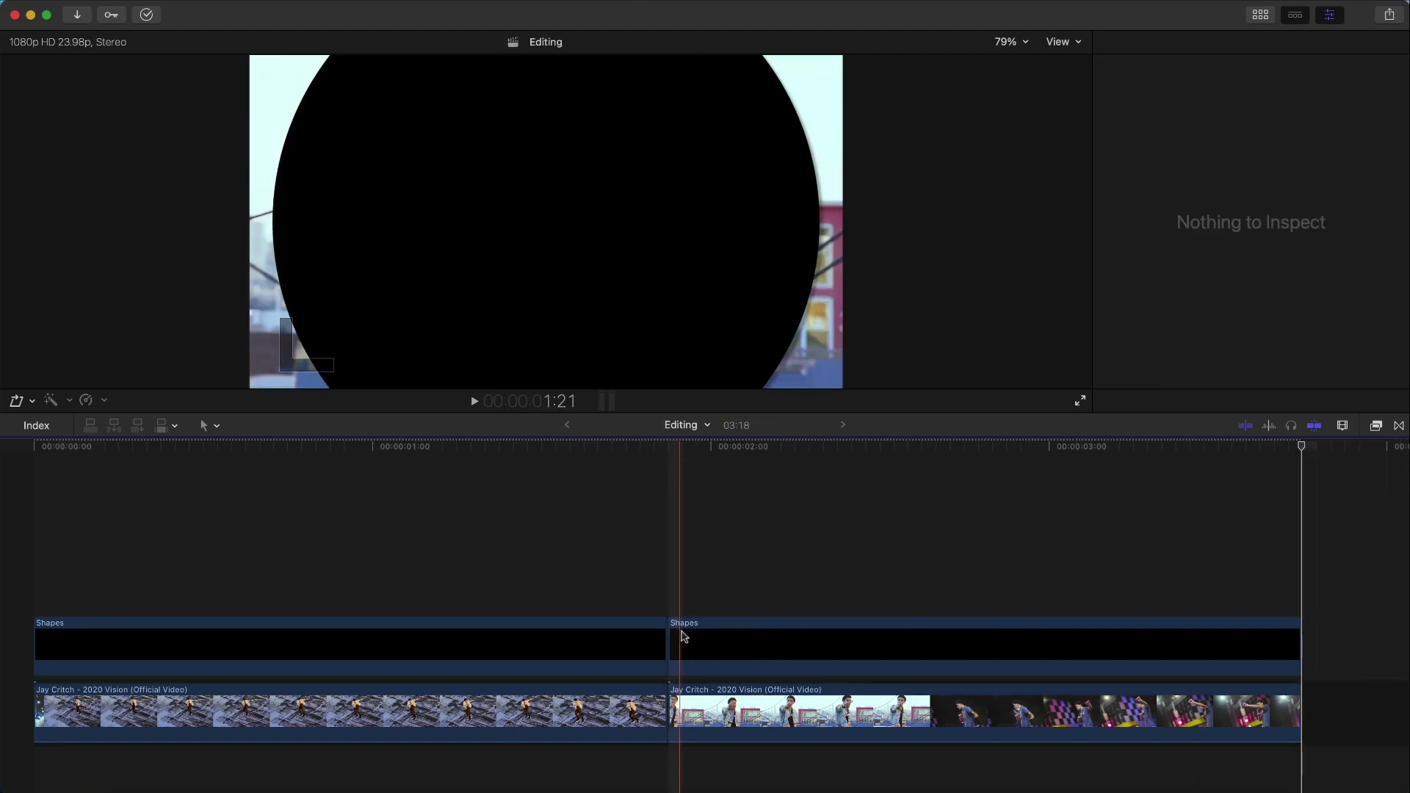
Set the blend mode of the first Shapes clip to Stencil Alpha.
left_click(225, 645)
left_click(1330, 89)
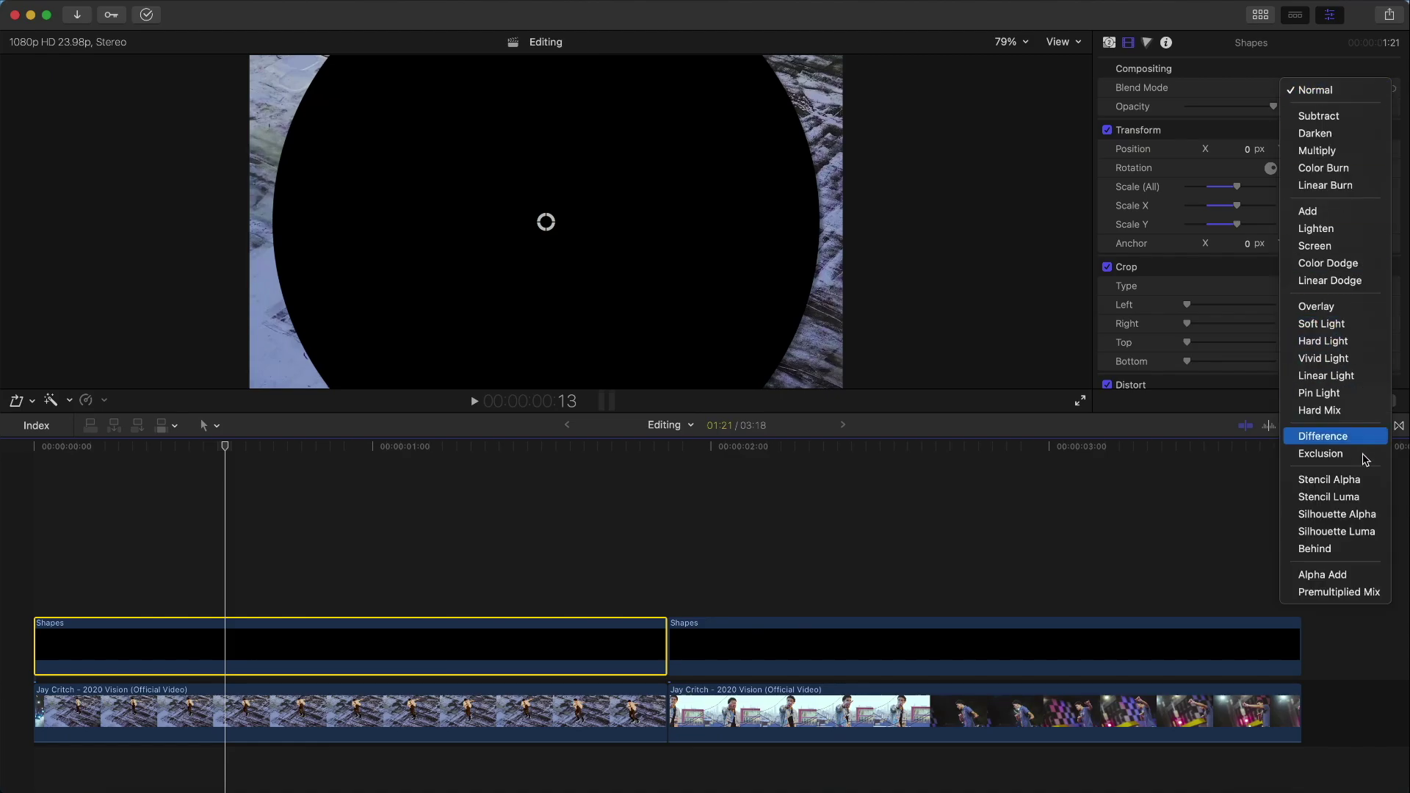
left_click(1322, 483)
Apply the Focus blur to the first Shapes clip with Amount 43.22, Softness 792.16 and Height 23.8, and scale the clip to 212%.
left_click(442, 446)
left_click(1378, 427)
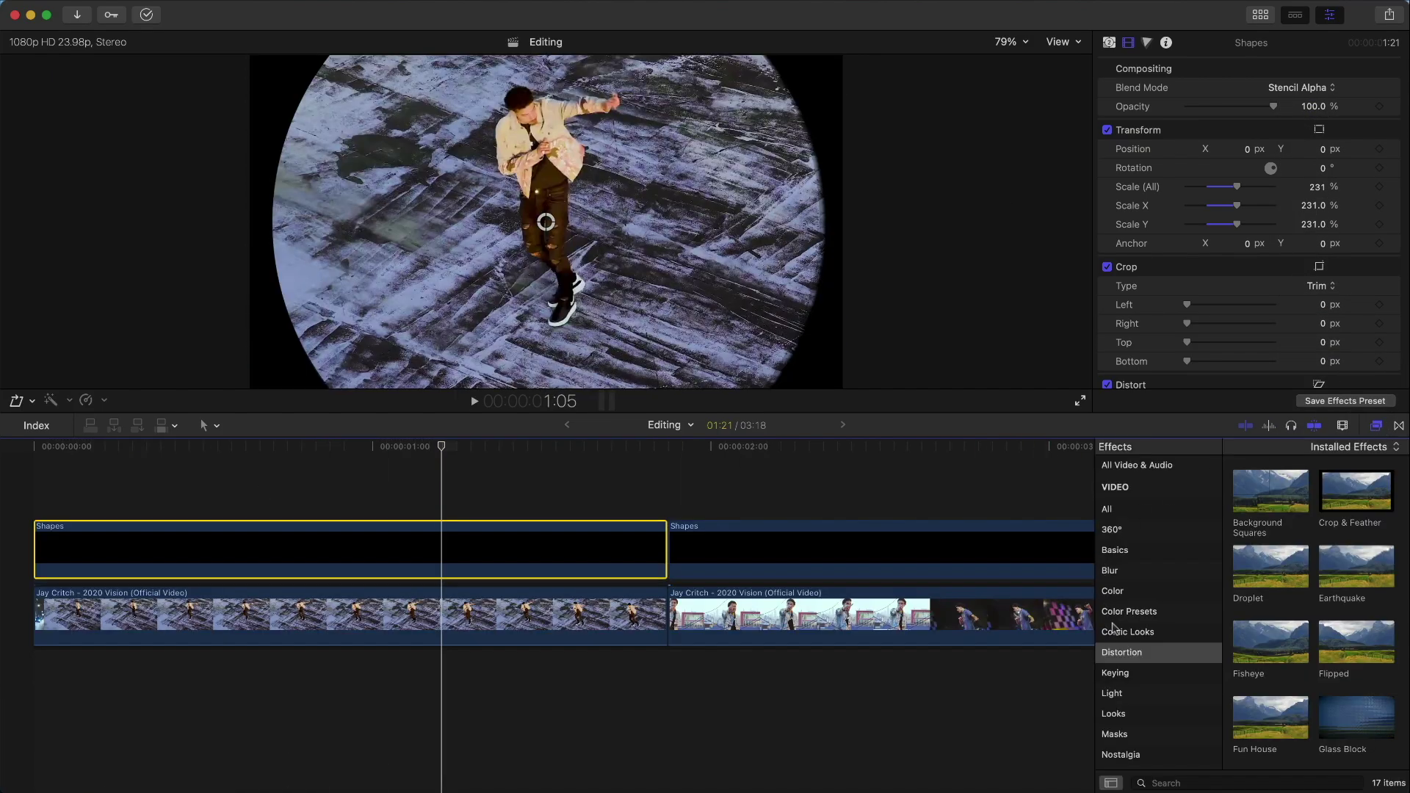
left_click(1125, 572)
left_click_drag(1356, 491, 470, 543)
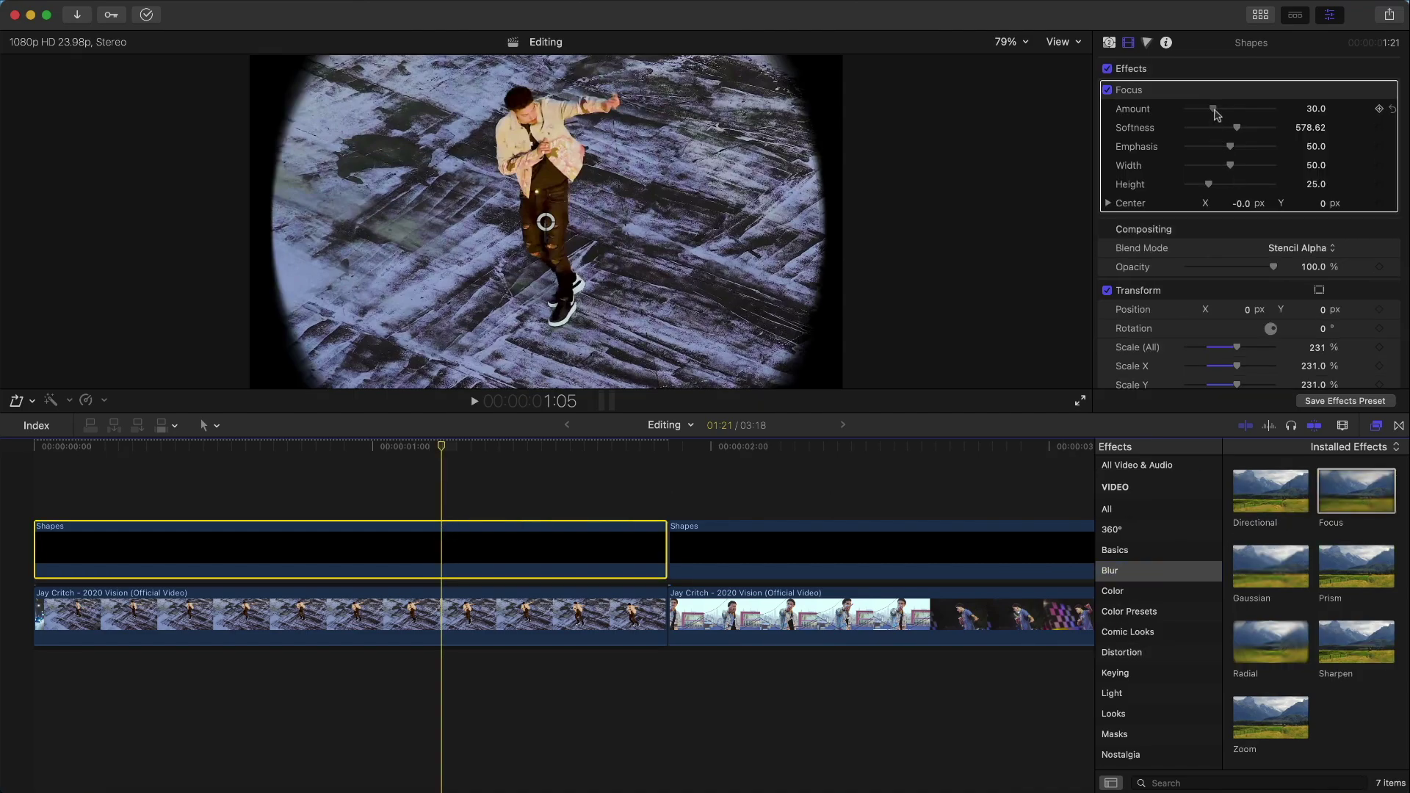
left_click_drag(1233, 110, 1262, 131)
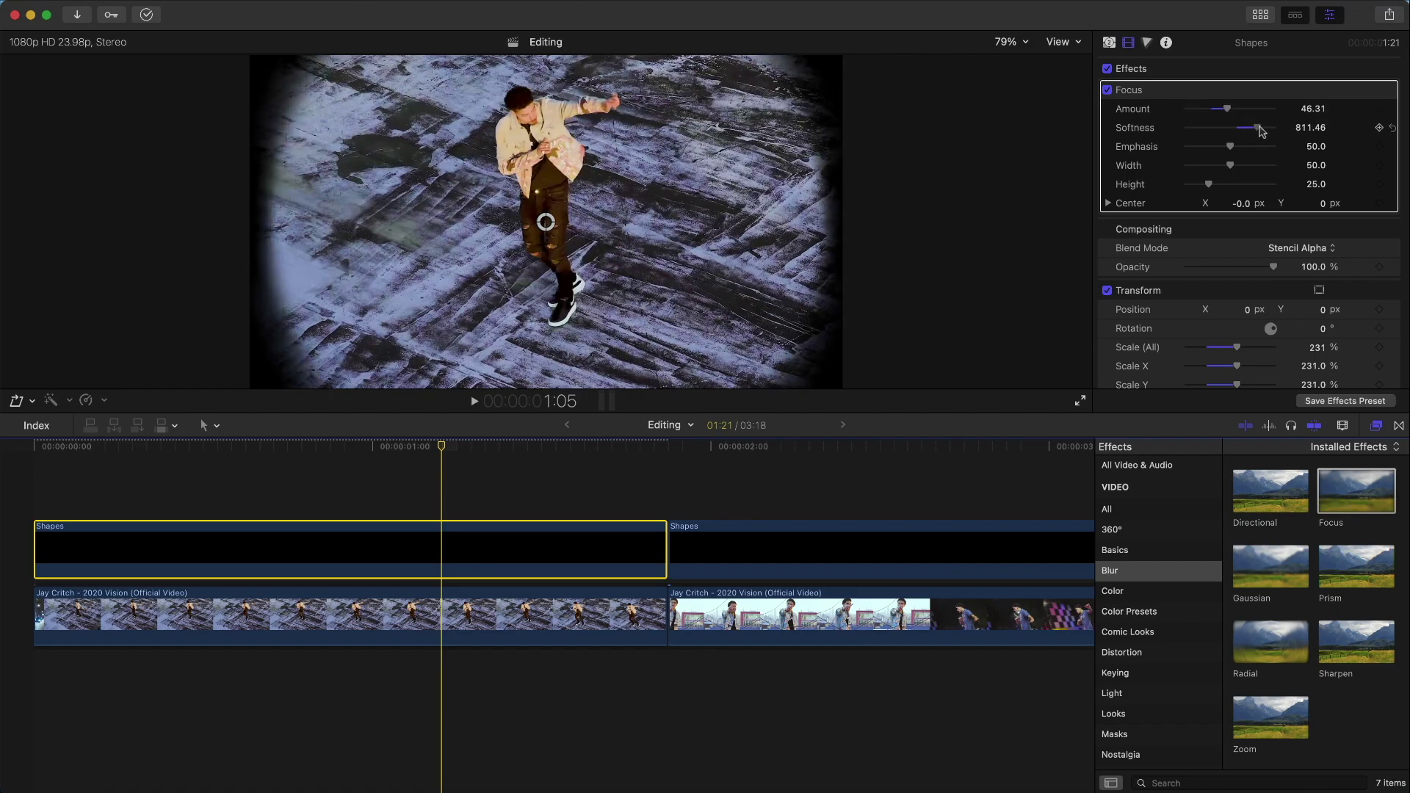
left_click_drag(1230, 116, 1227, 115)
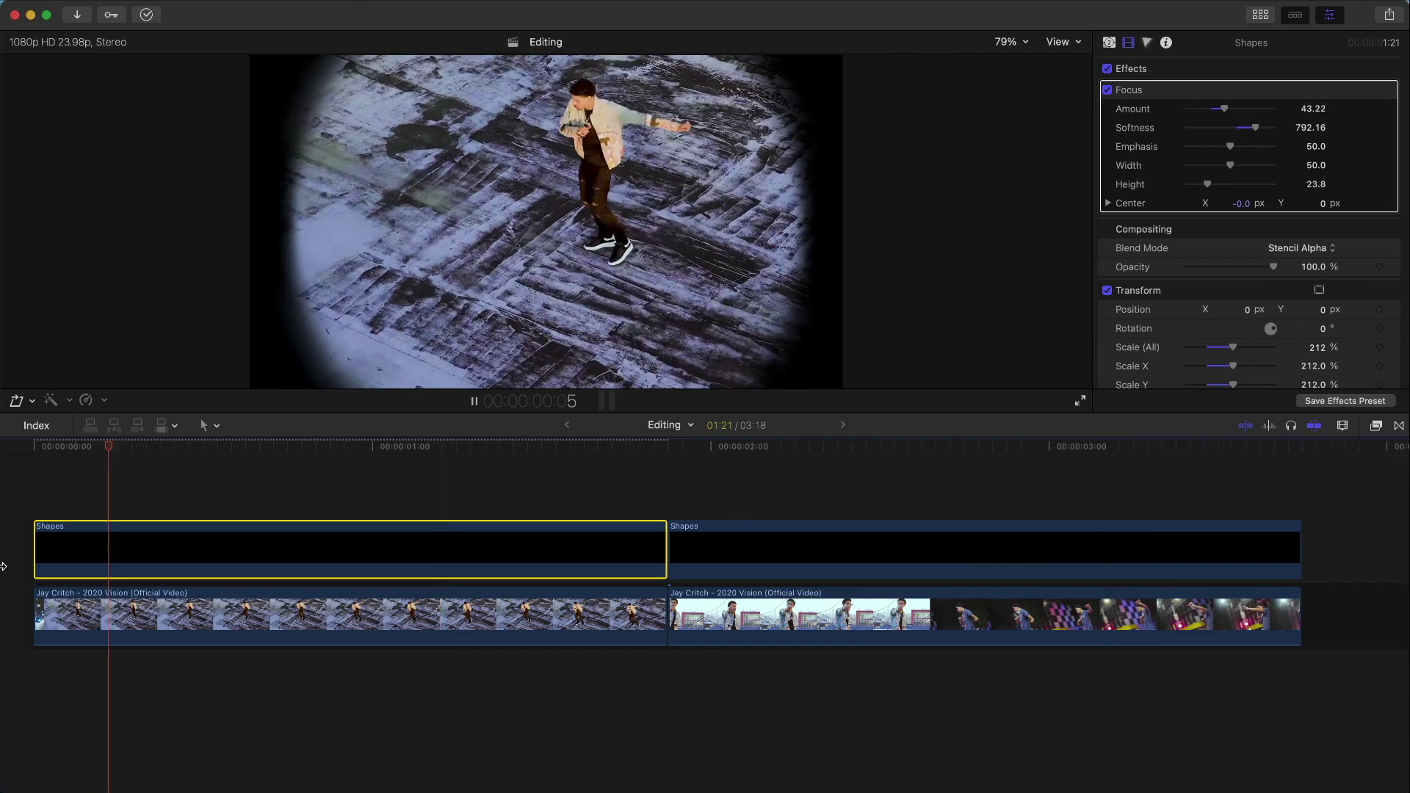
Keyframe the first Shapes clip's uniform scale from 315% at the timeline start down to 210% at frame 11.
left_click(25, 446)
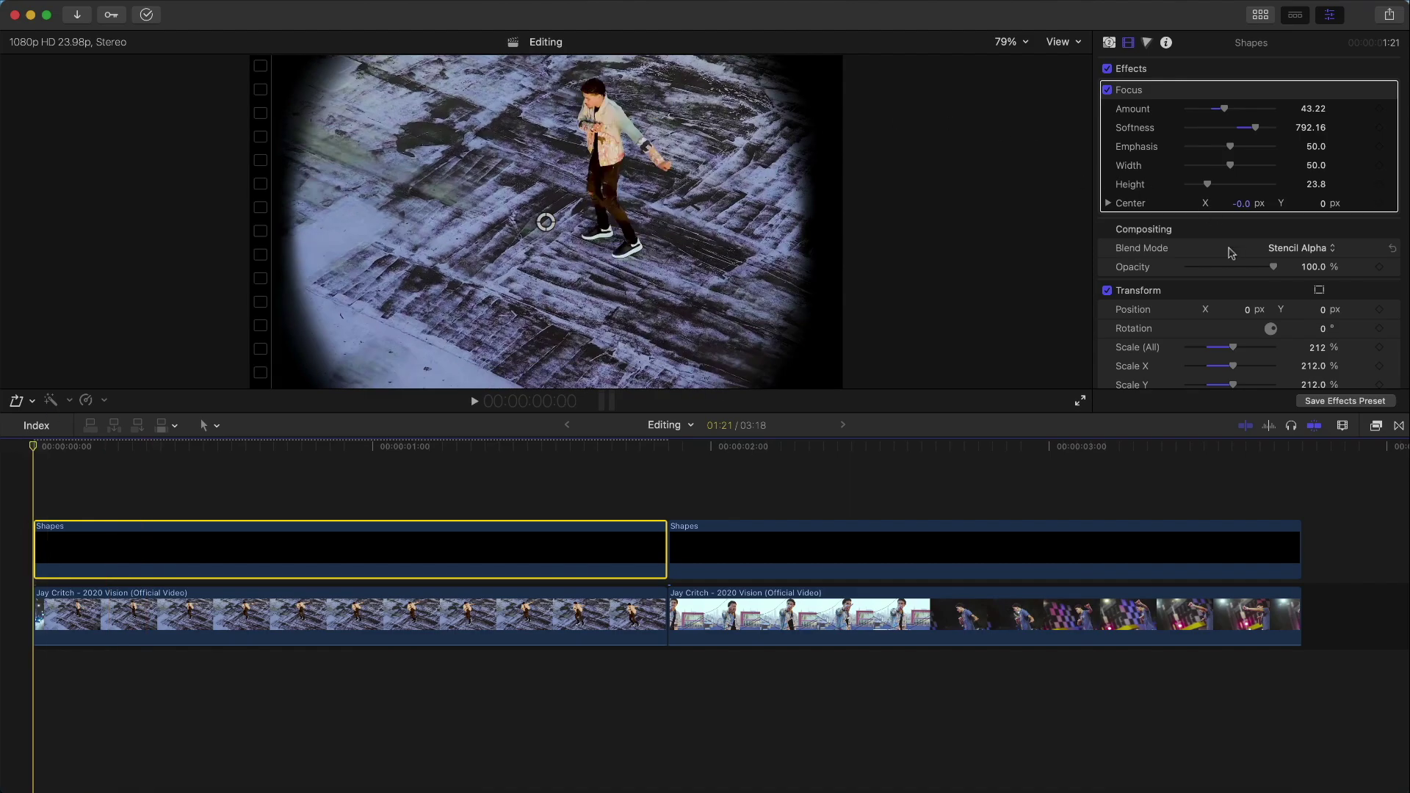
scroll(1241, 250, "down", 3)
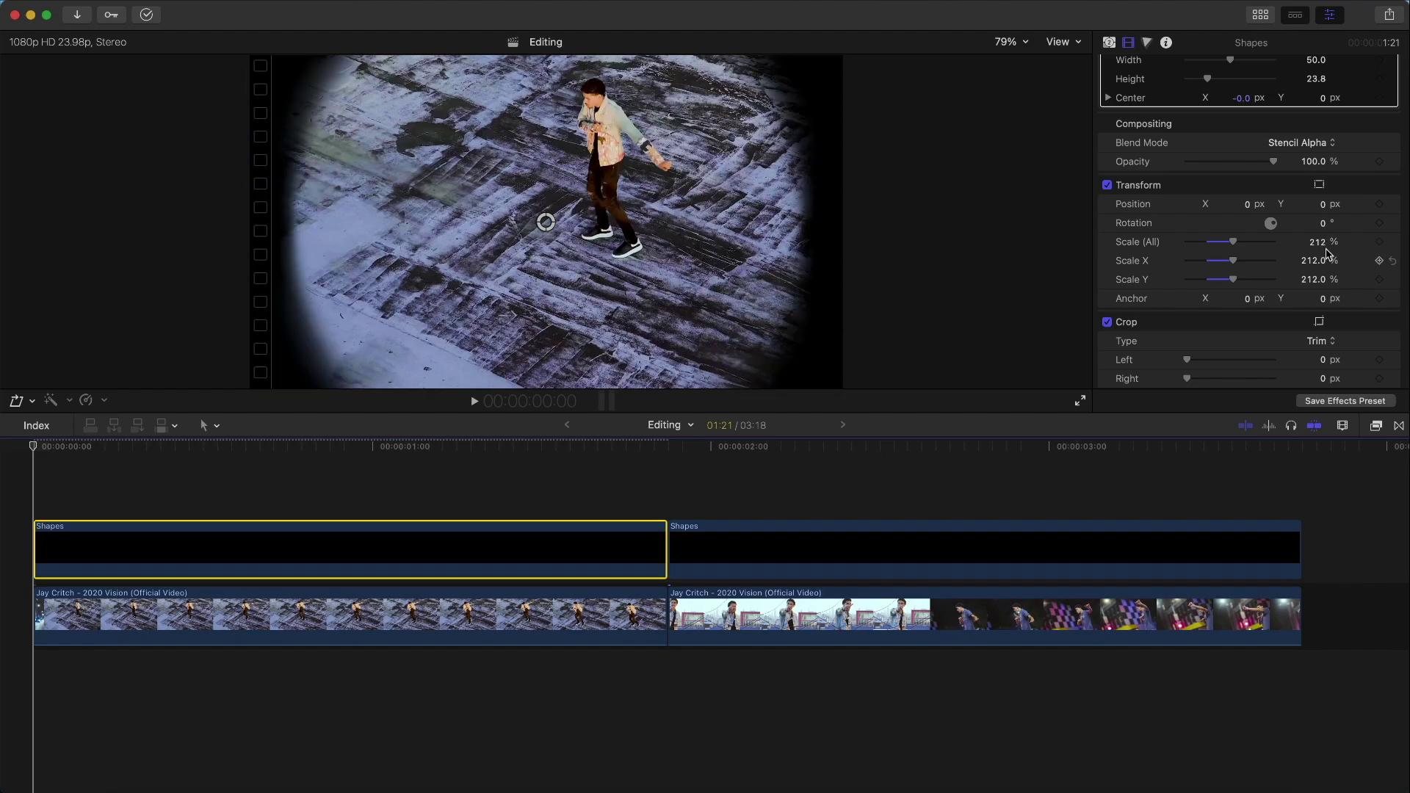
left_click_drag(1317, 241, 1317, 242)
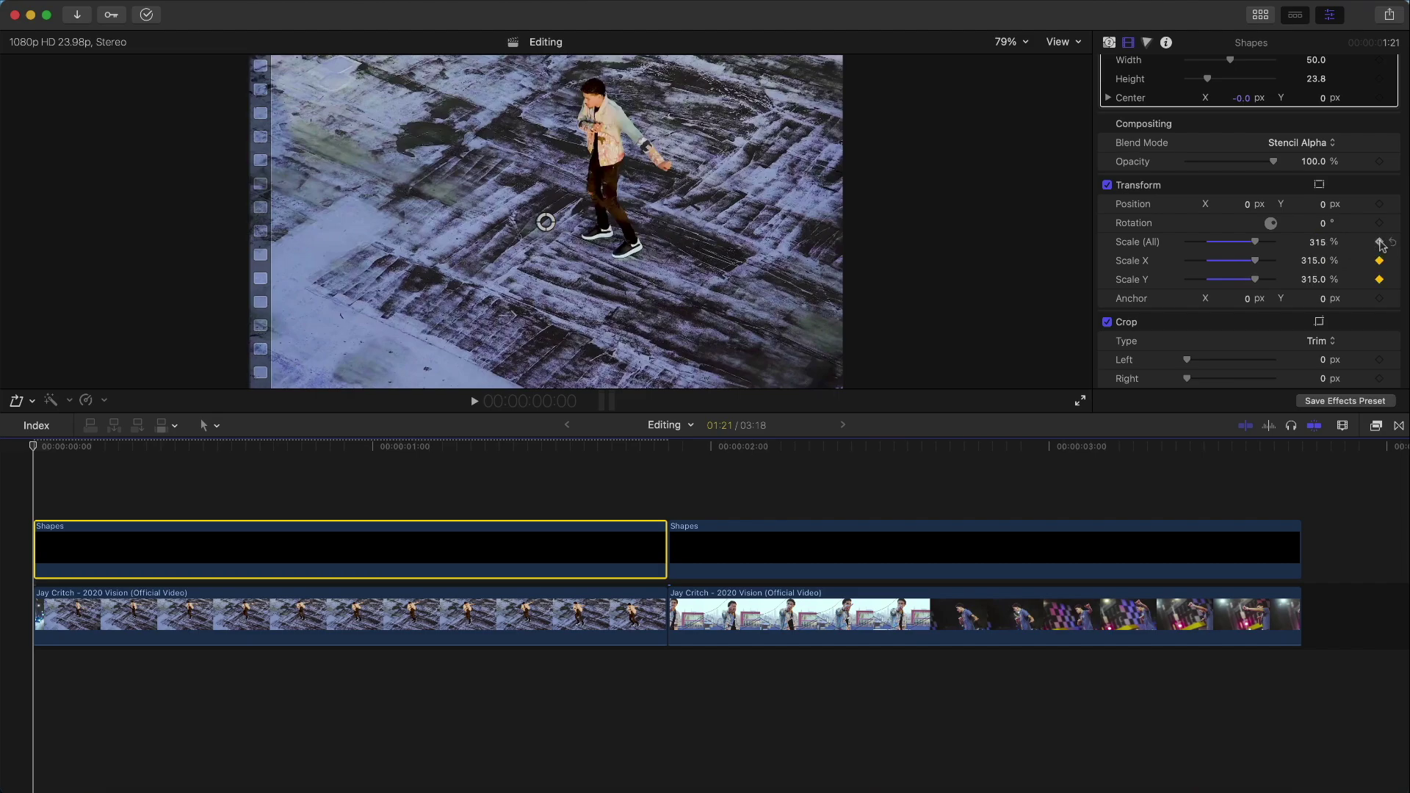
left_click_drag(33, 446, 202, 446)
left_click(1321, 243)
left_click_drag(1316, 241, 1316, 242)
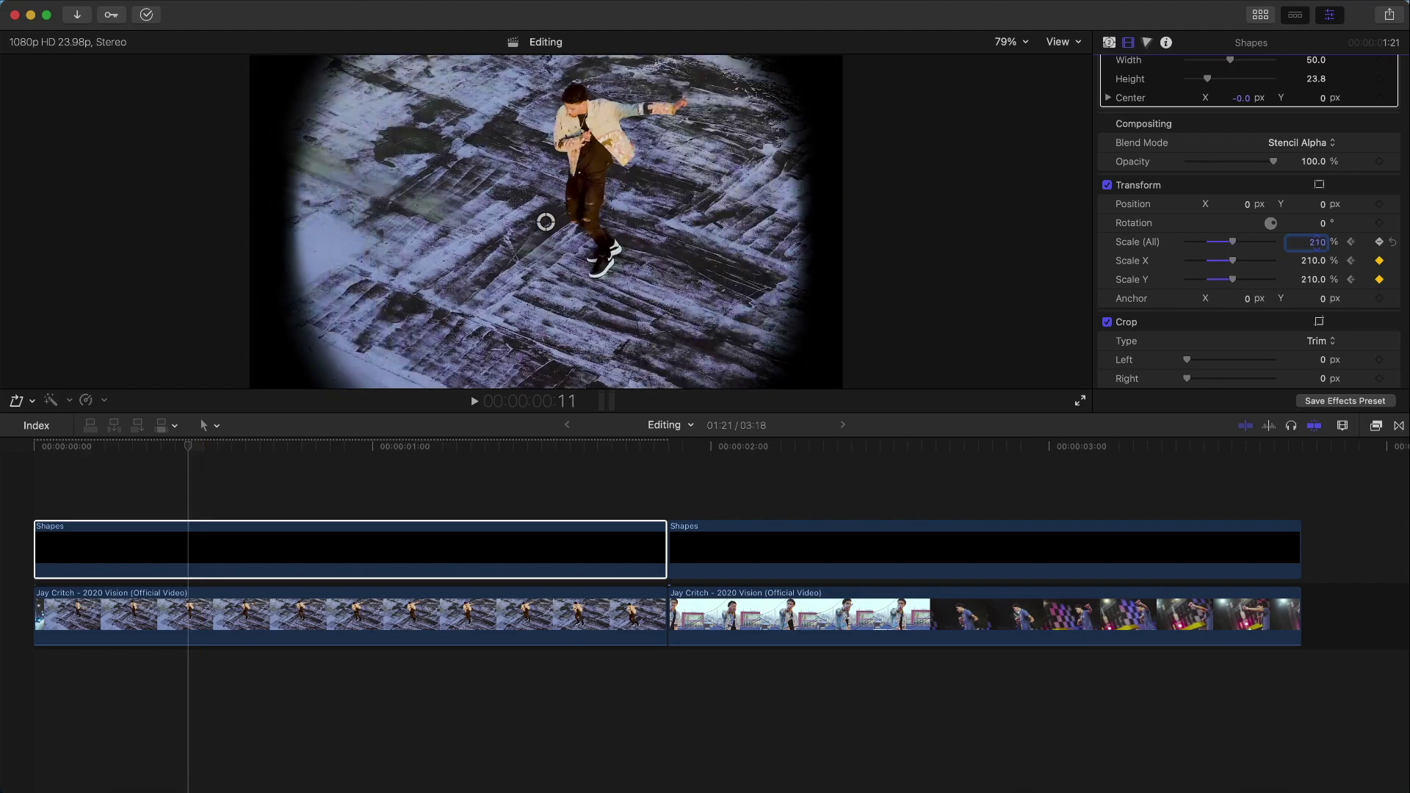
Play back the start of the timeline to review the circle's shrinking animation.
left_click(3, 517)
key("space")
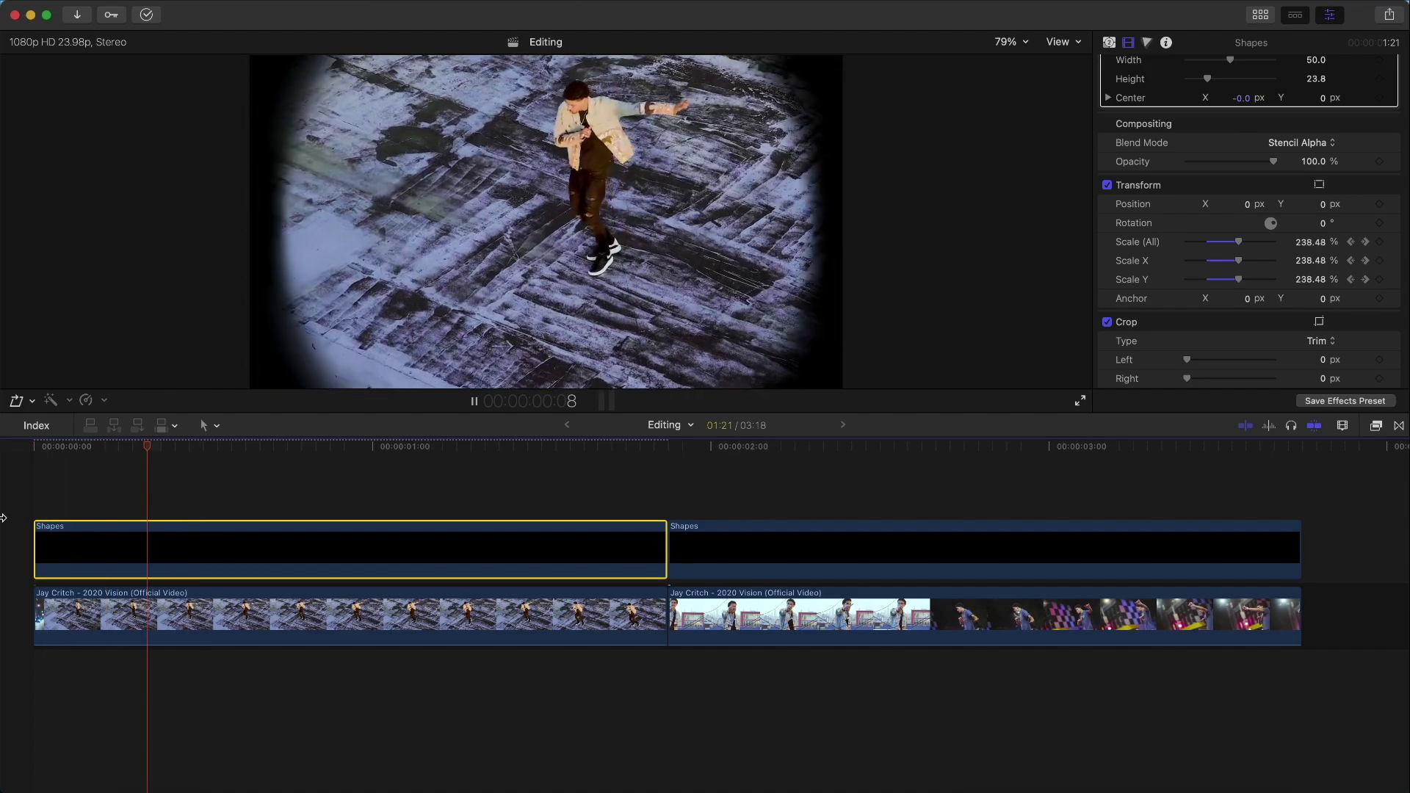
key("space")
key("space")
key("space")
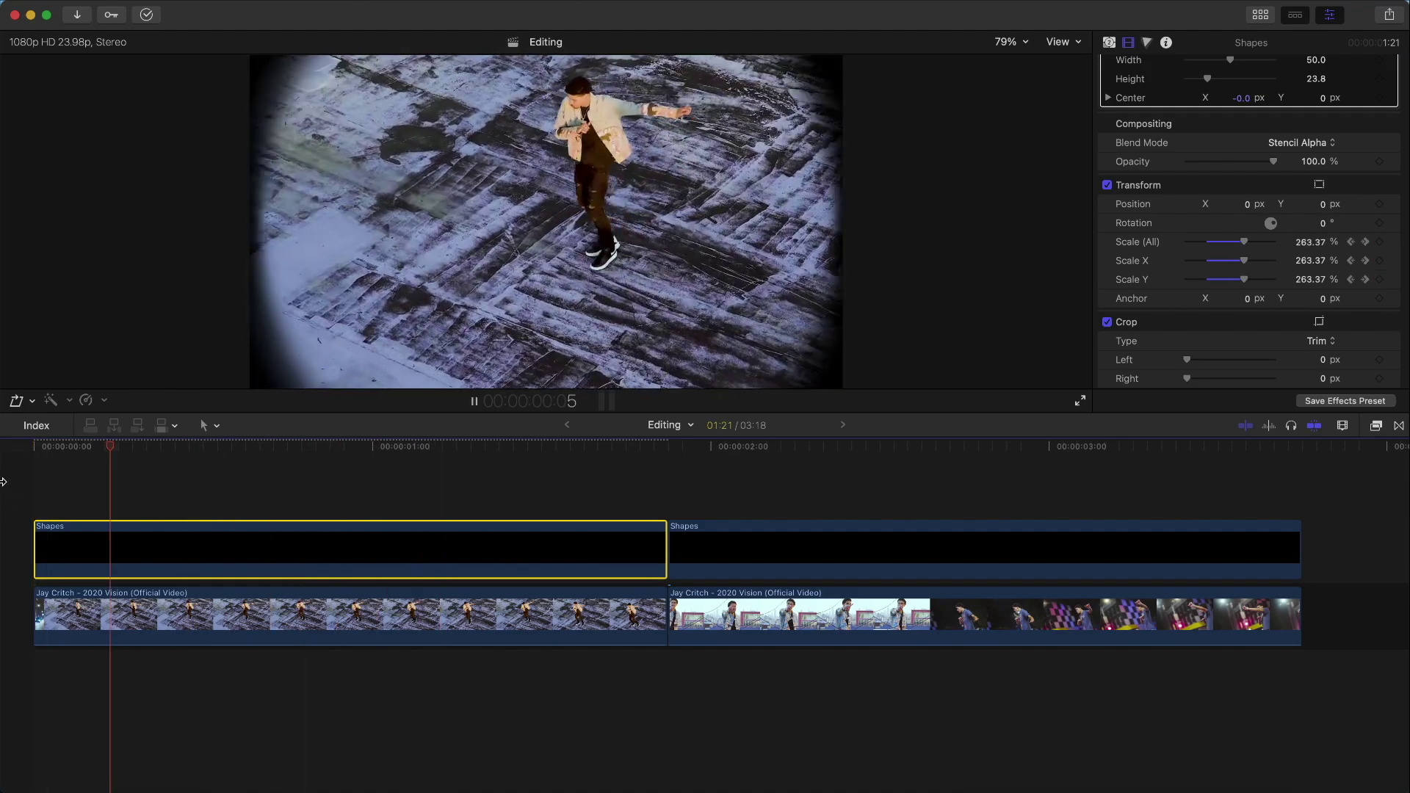
Keyframe the first Shapes clip's position at 1:11, and at 1:20 shift its X position right until the circle leaves the frame.
left_click_drag(474, 453, 535, 447)
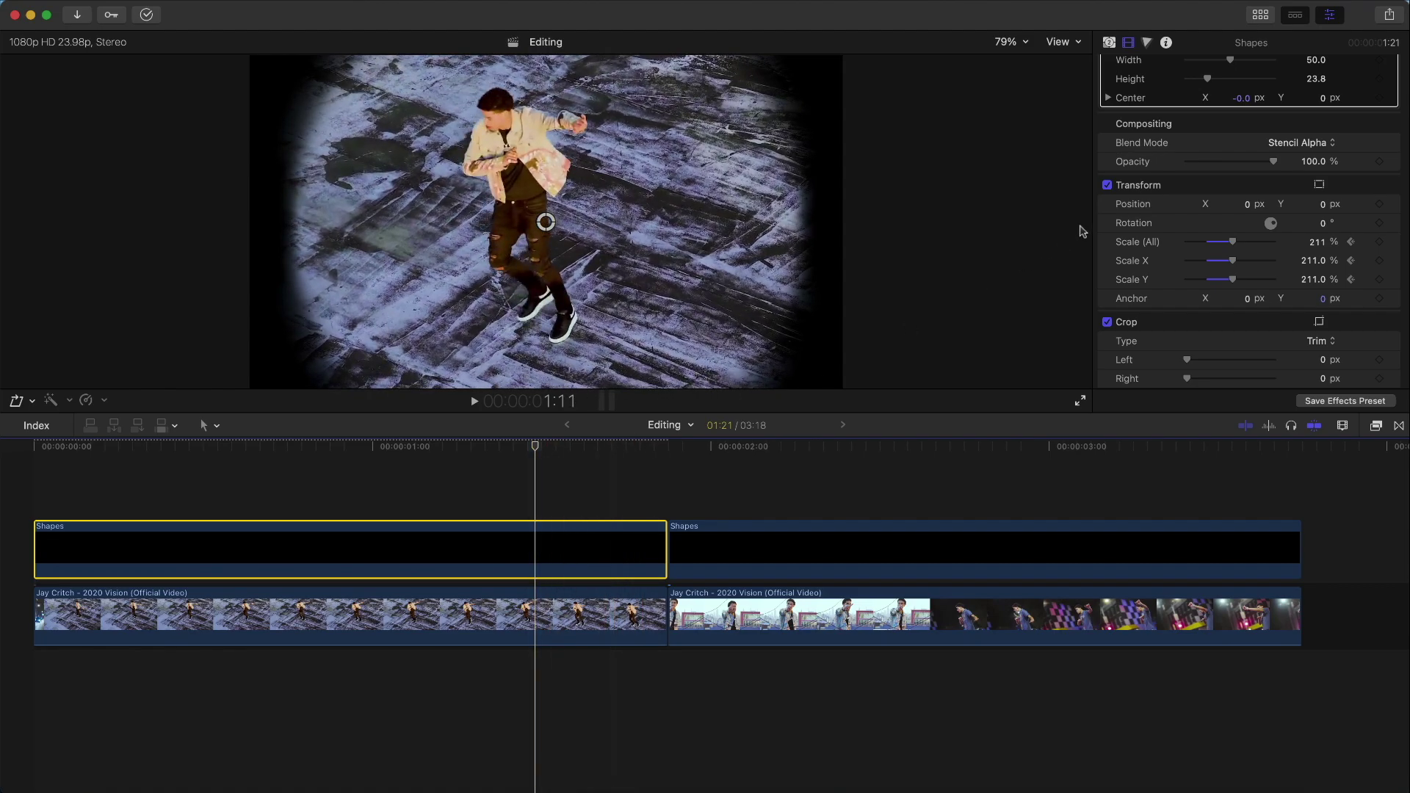
left_click(1380, 204)
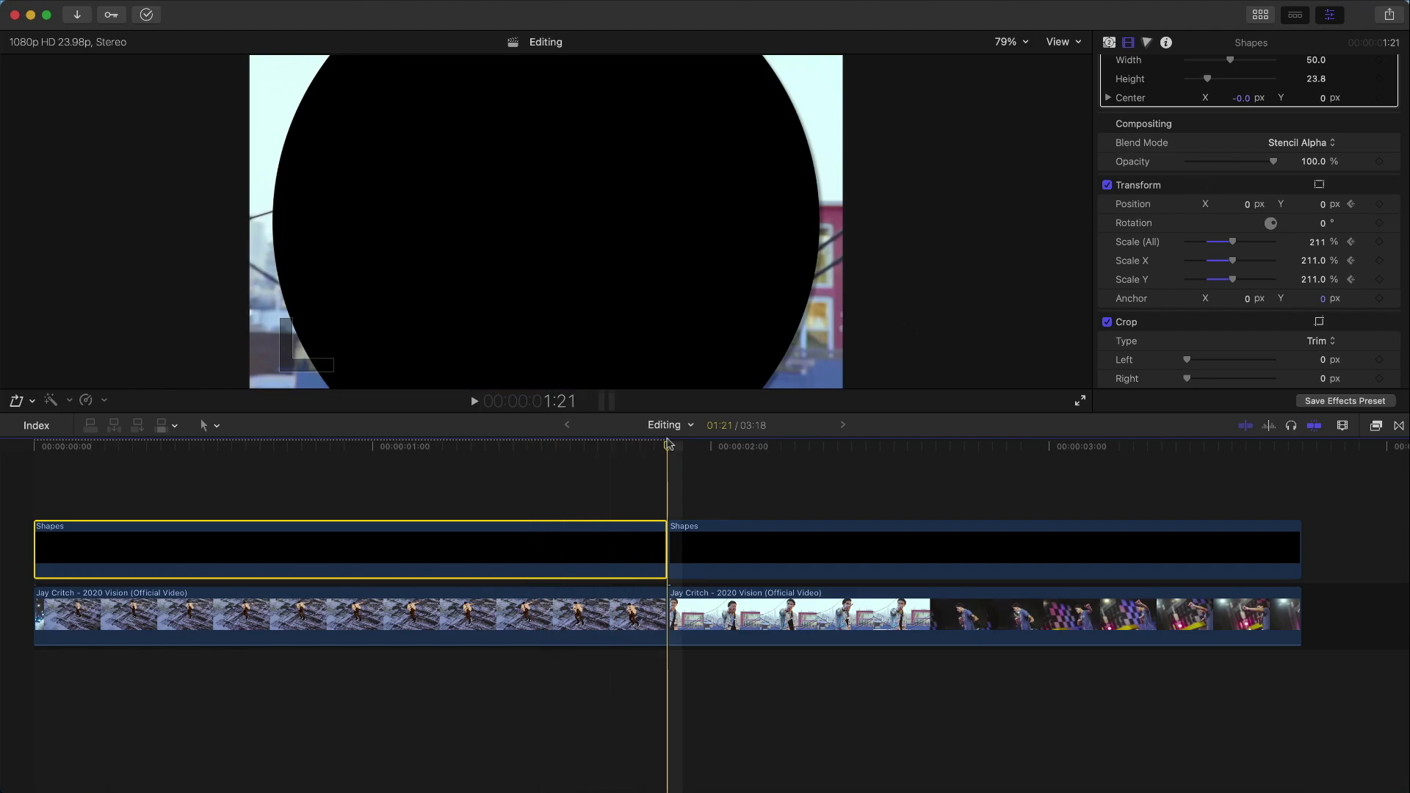
left_click(667, 444)
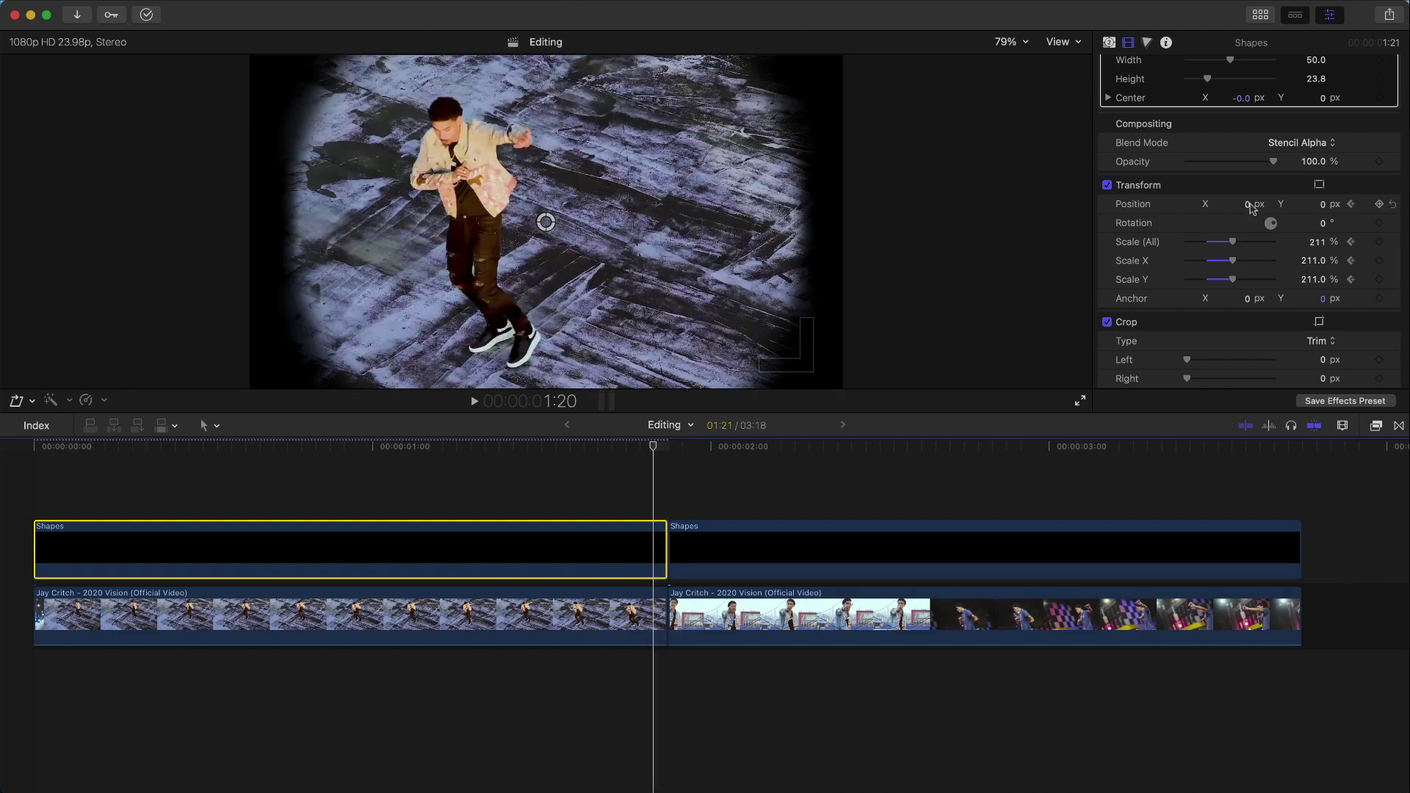
mouse_move(1248, 209)
left_mouse_down()
mouse_move(1130, 209)
mouse_move(1351, 204)
mouse_move(1246, 204)
left_mouse_up()
left_click_drag(986, 222, 1091, 222)
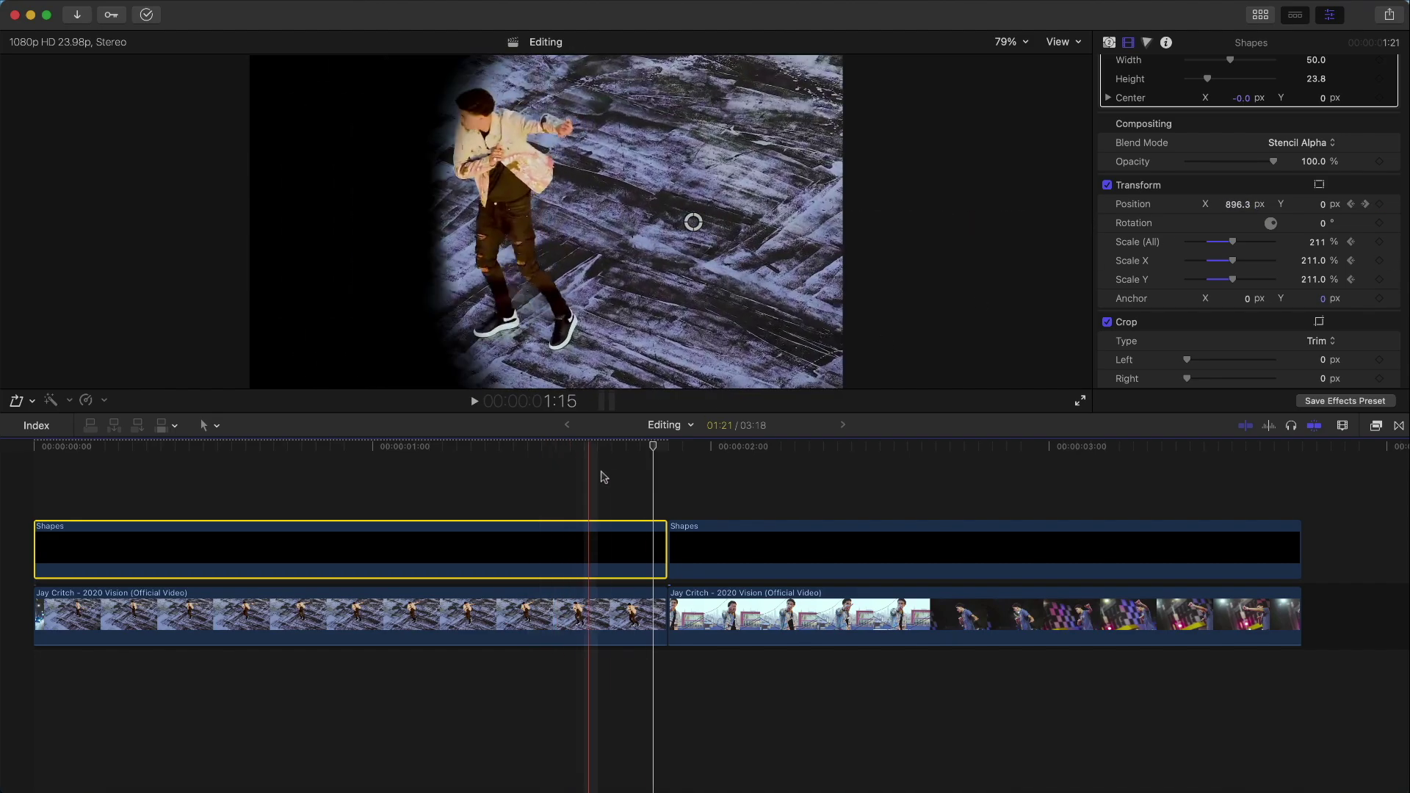
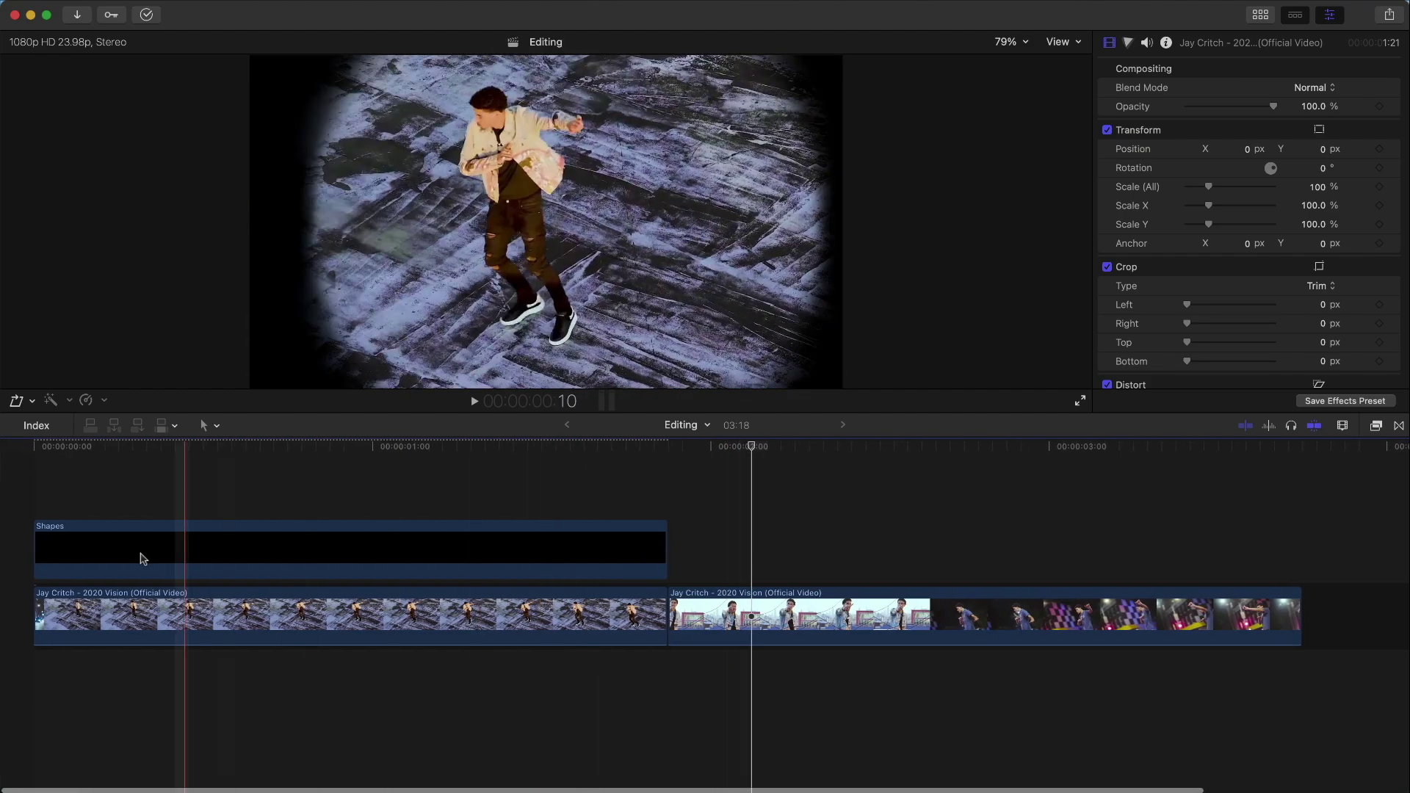
Copy the first Shapes clip above the second video clip and reset the copy's Transform settings.
left_click_drag(61, 556, 697, 566)
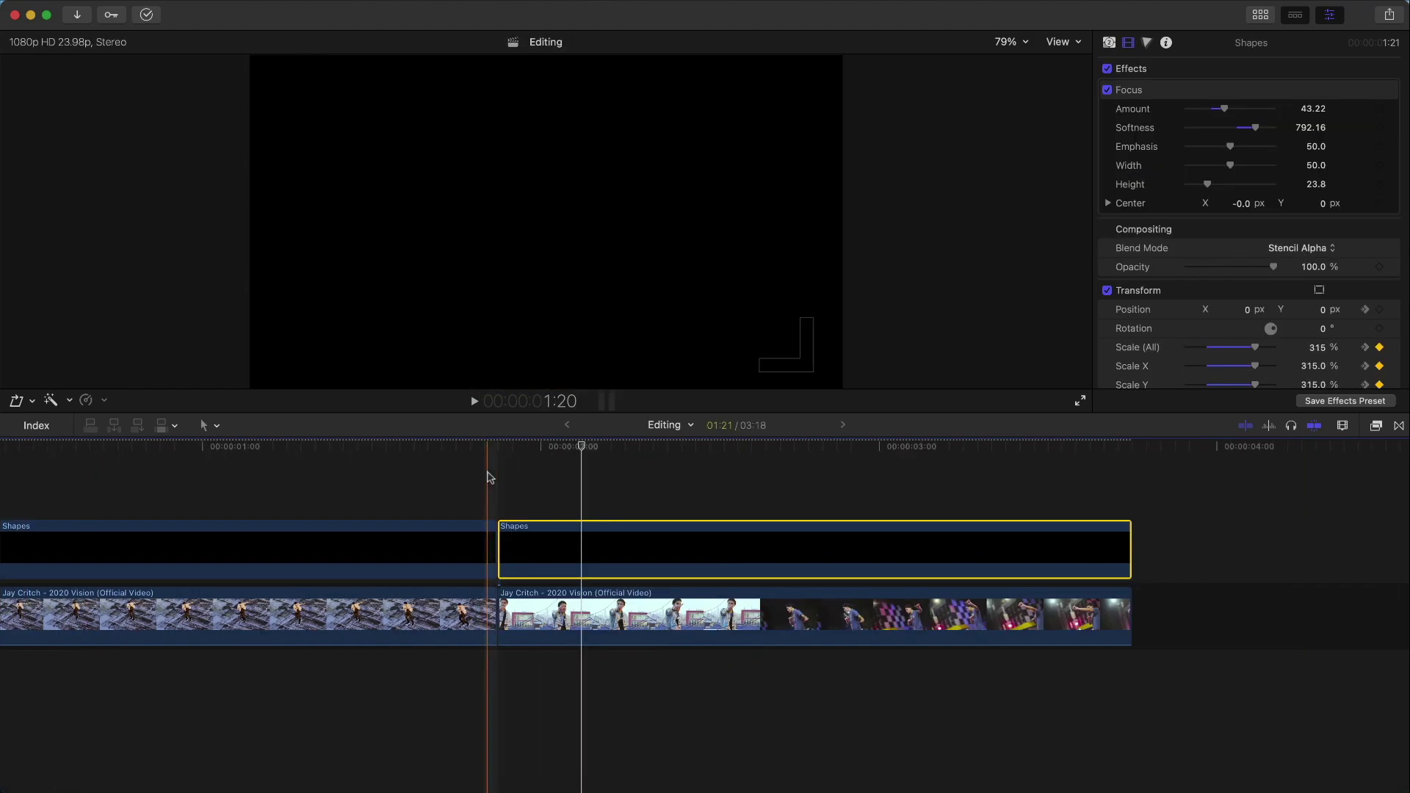
scroll(1400, 259, "down", 3)
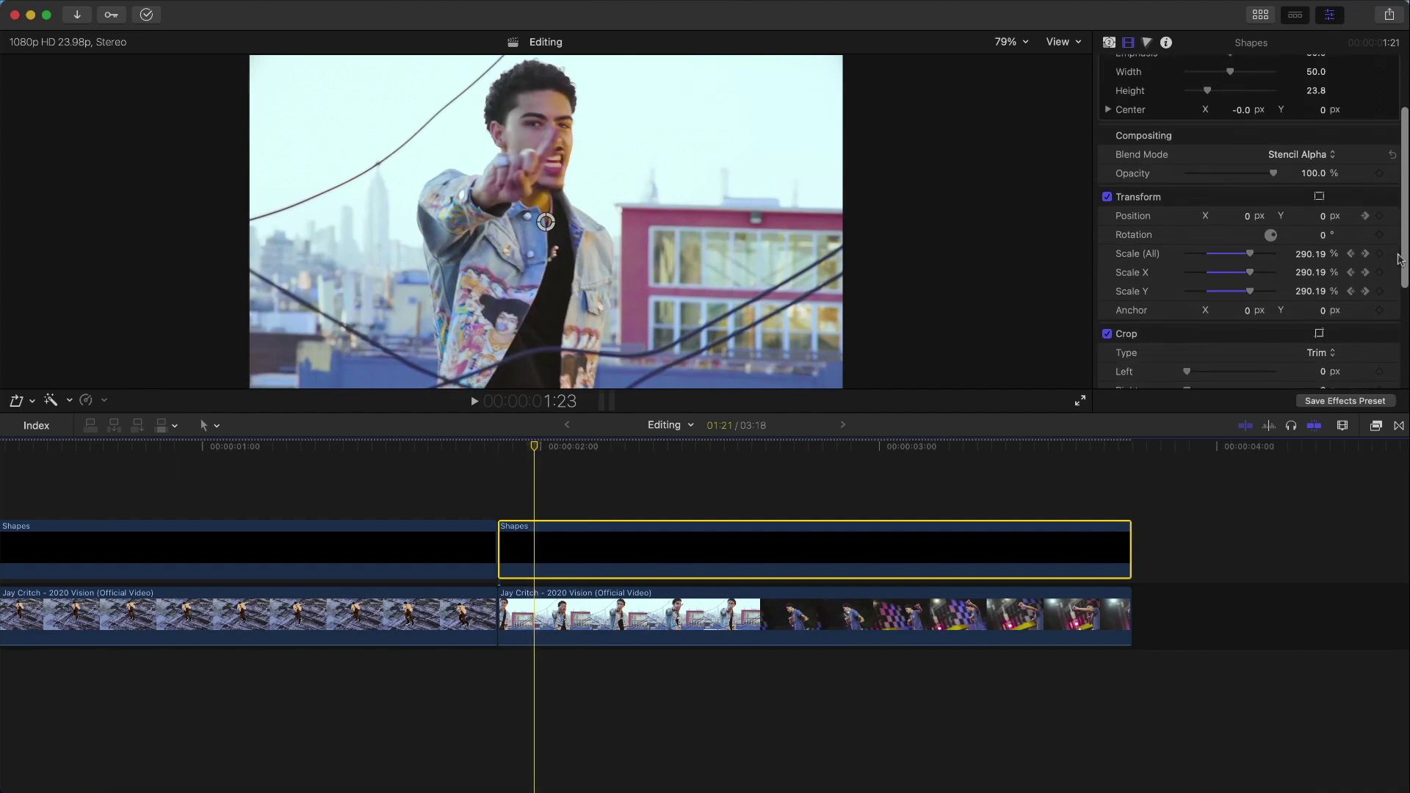
left_click(1394, 195)
scroll(1291, 251, "down", 1)
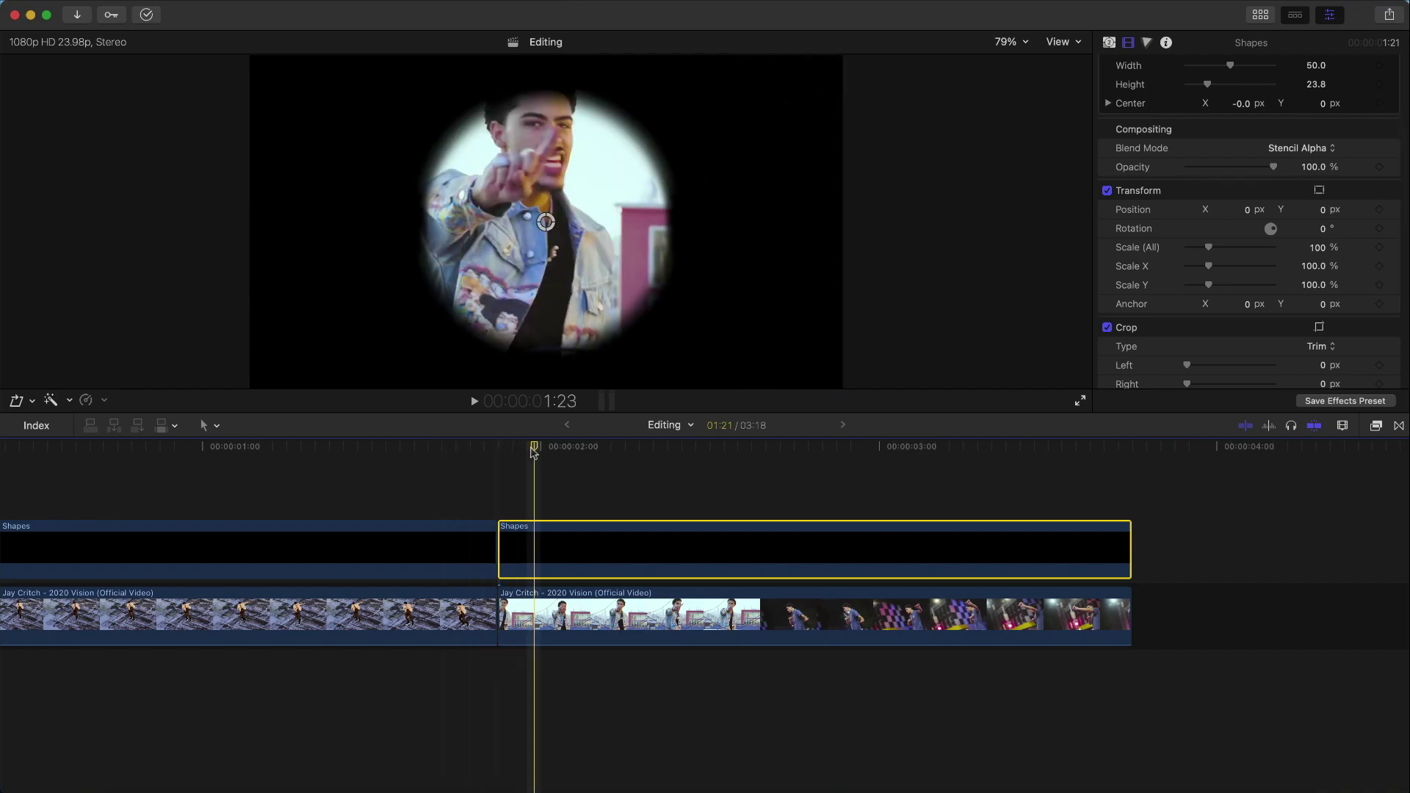
At 1:21, scale the second Shapes clip to 211% and keyframe its X position at -1901.5 px.
key("Left")
key("Left")
left_click(1320, 248)
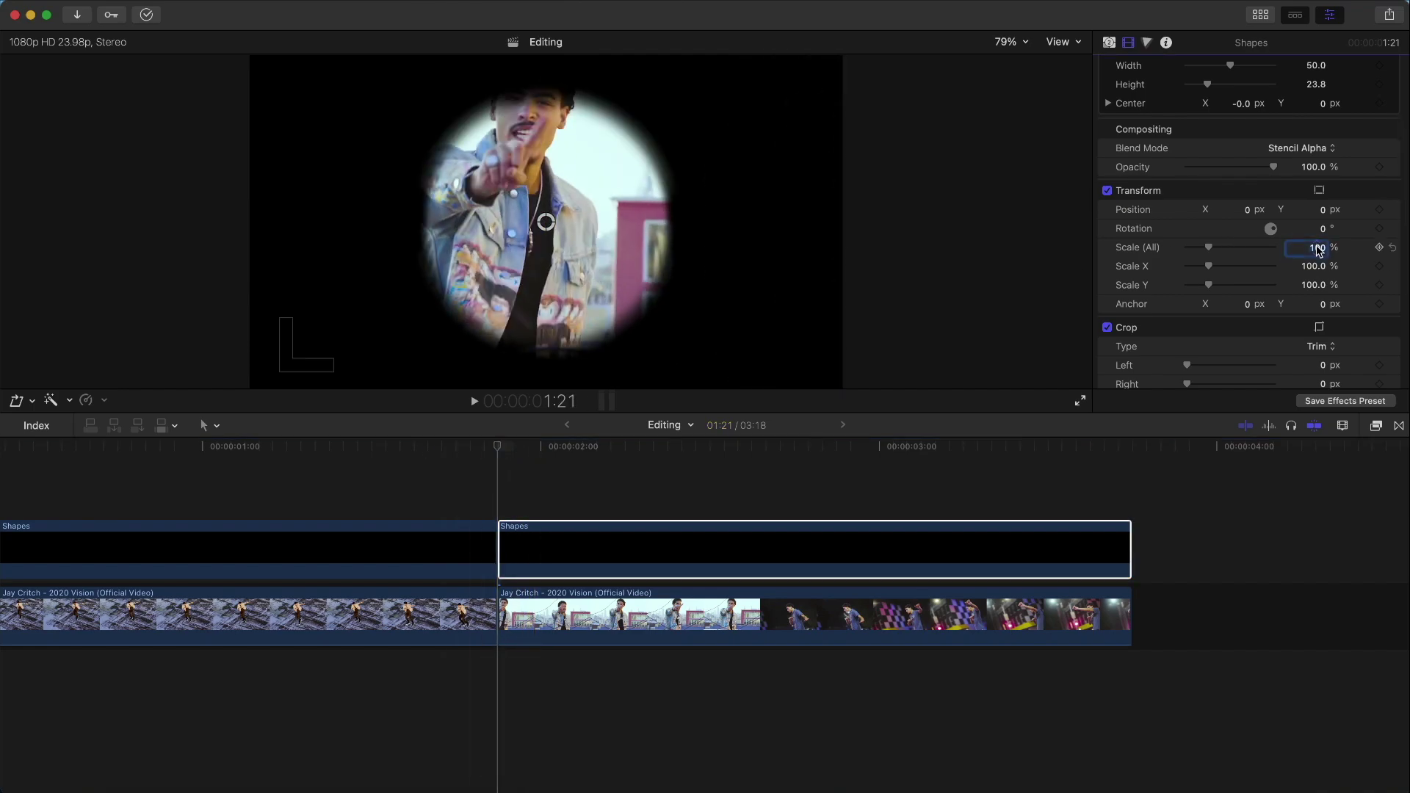
left_click_drag(1313, 250, 1313, 169)
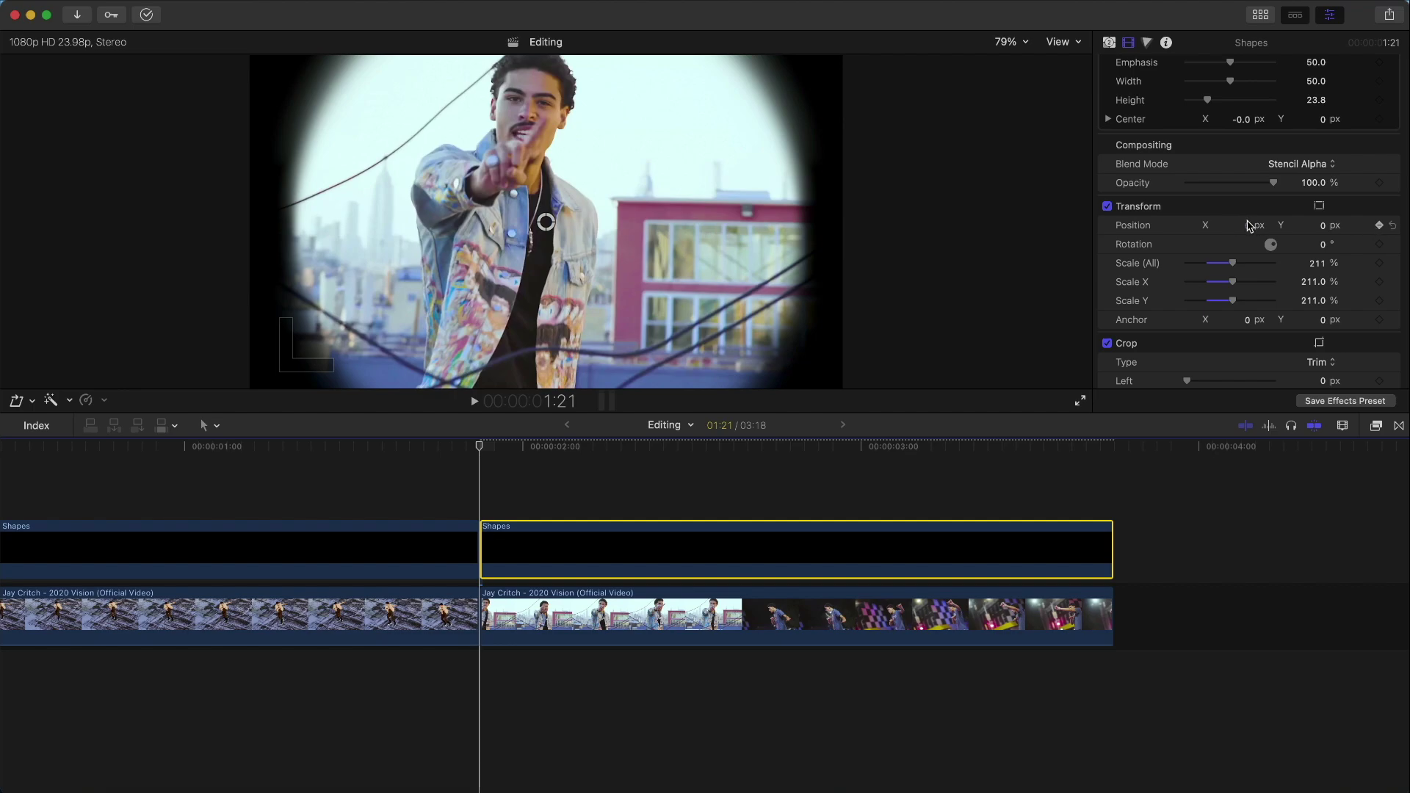
mouse_move(1251, 229)
left_mouse_down()
mouse_move(1190, 229)
mouse_move(1247, 197)
mouse_move(1247, 240)
left_mouse_up()
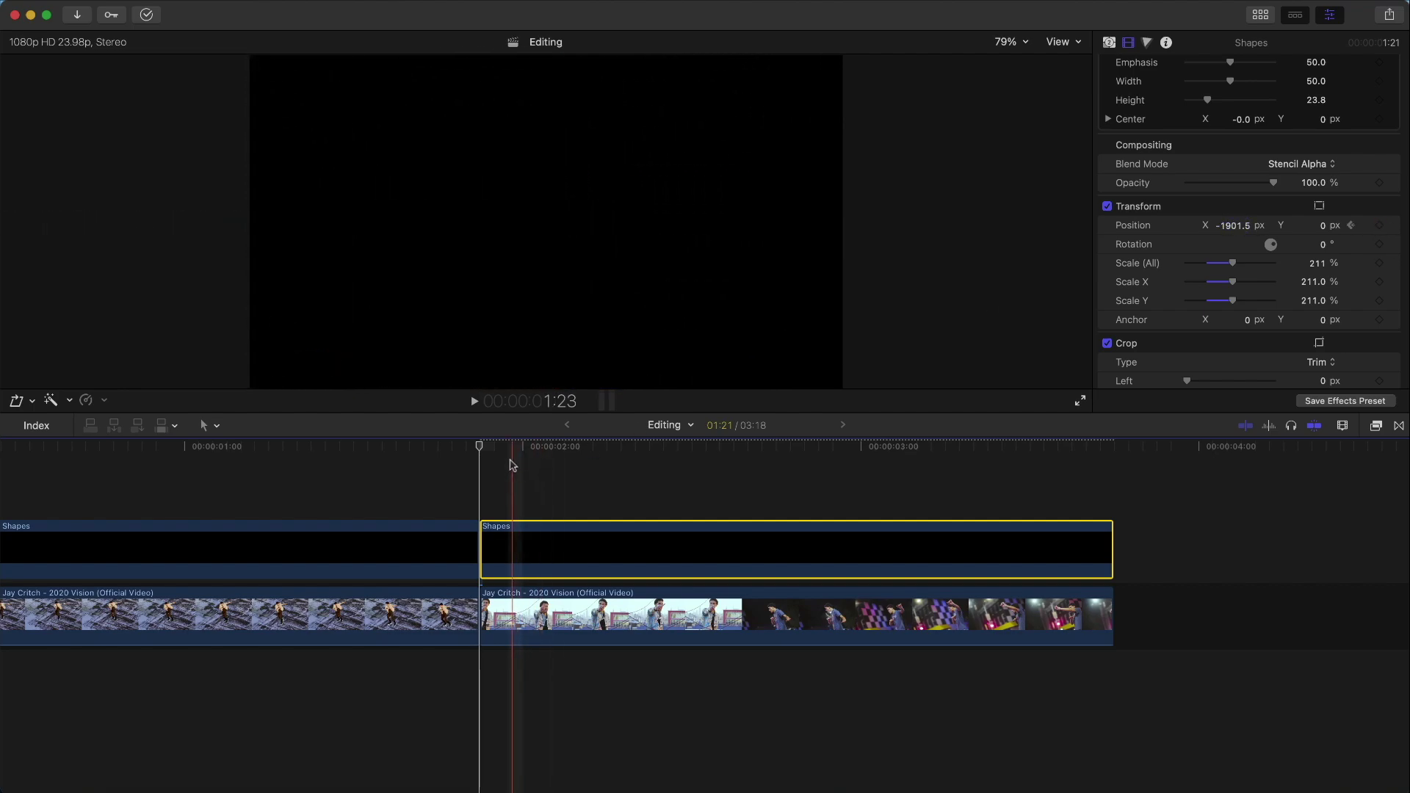
At 2:06, set the second Shapes clip's X position to 0 px to bring the circle into the center.
left_click_drag(490, 446, 585, 448)
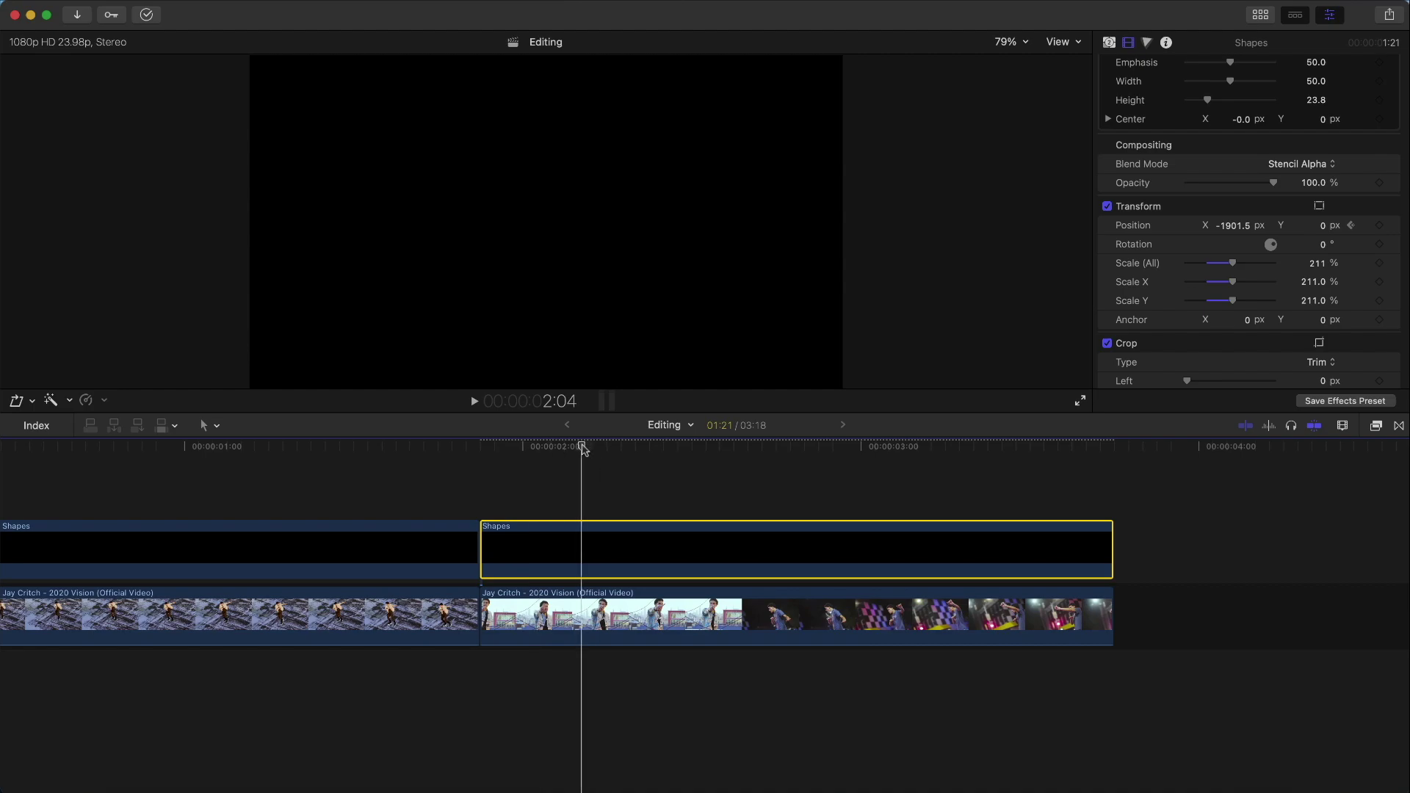
key("Right")
key("Right")
left_click(1241, 225)
type("0")
key("Return")
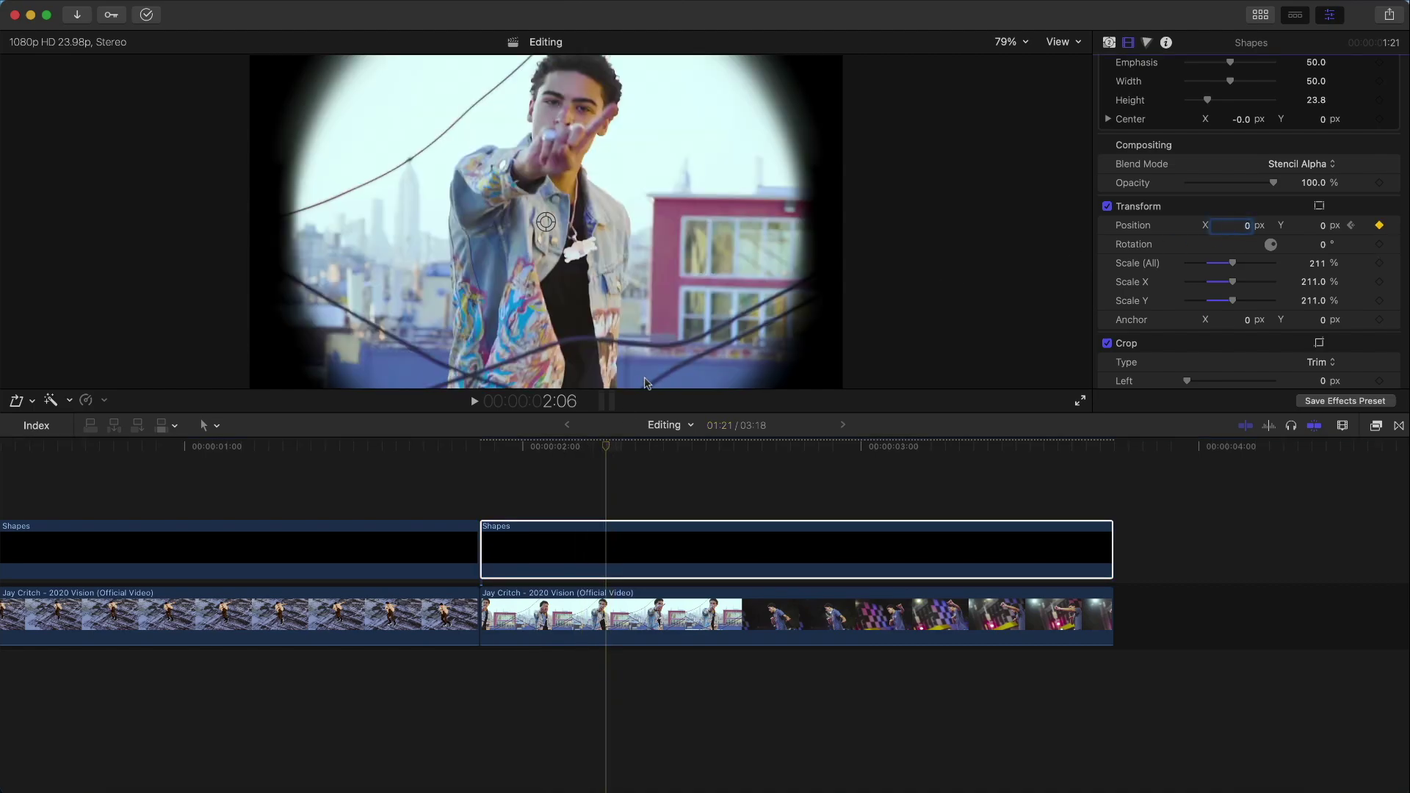
Play back the cut between the two video clips to review the circle's exit and entry.
key("space")
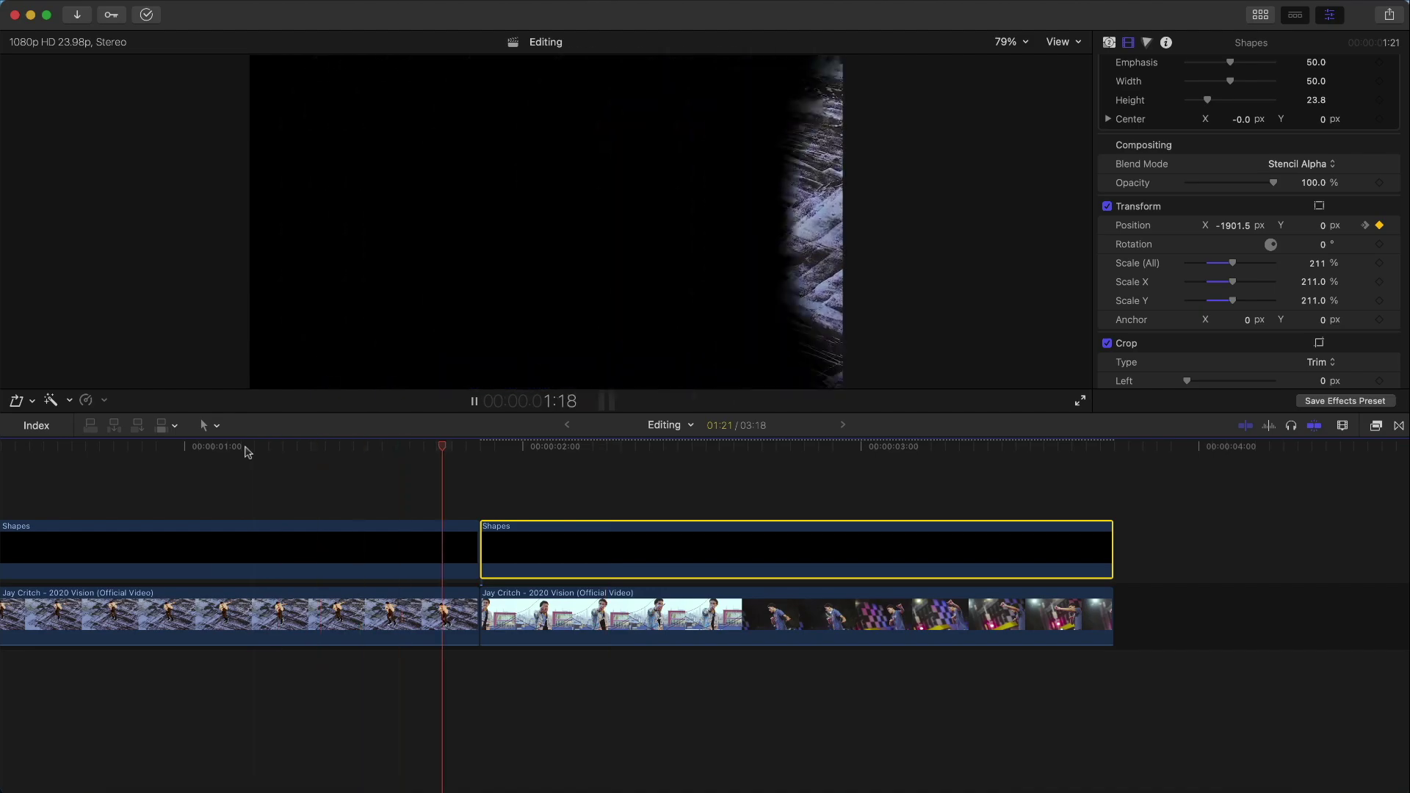
left_click(222, 461)
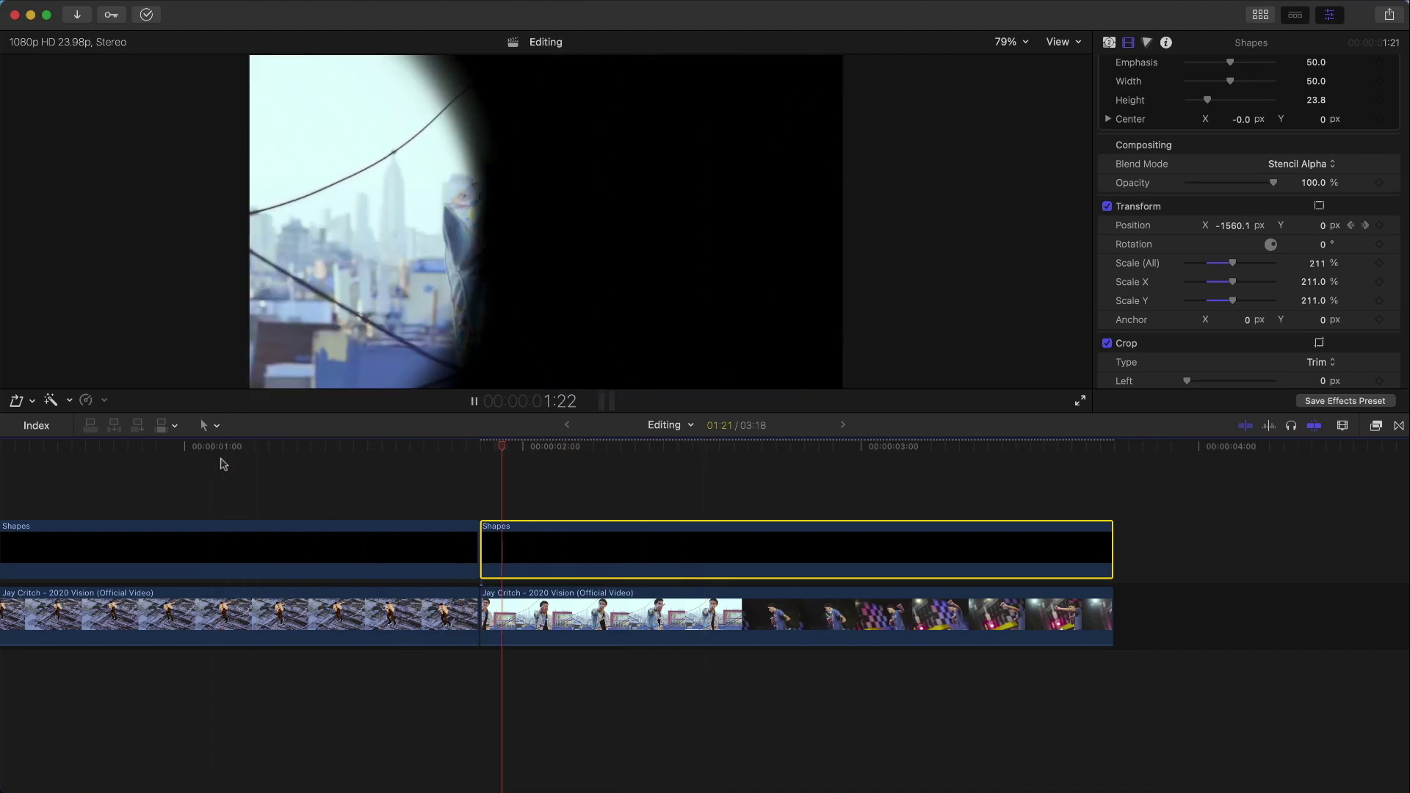
key("space")
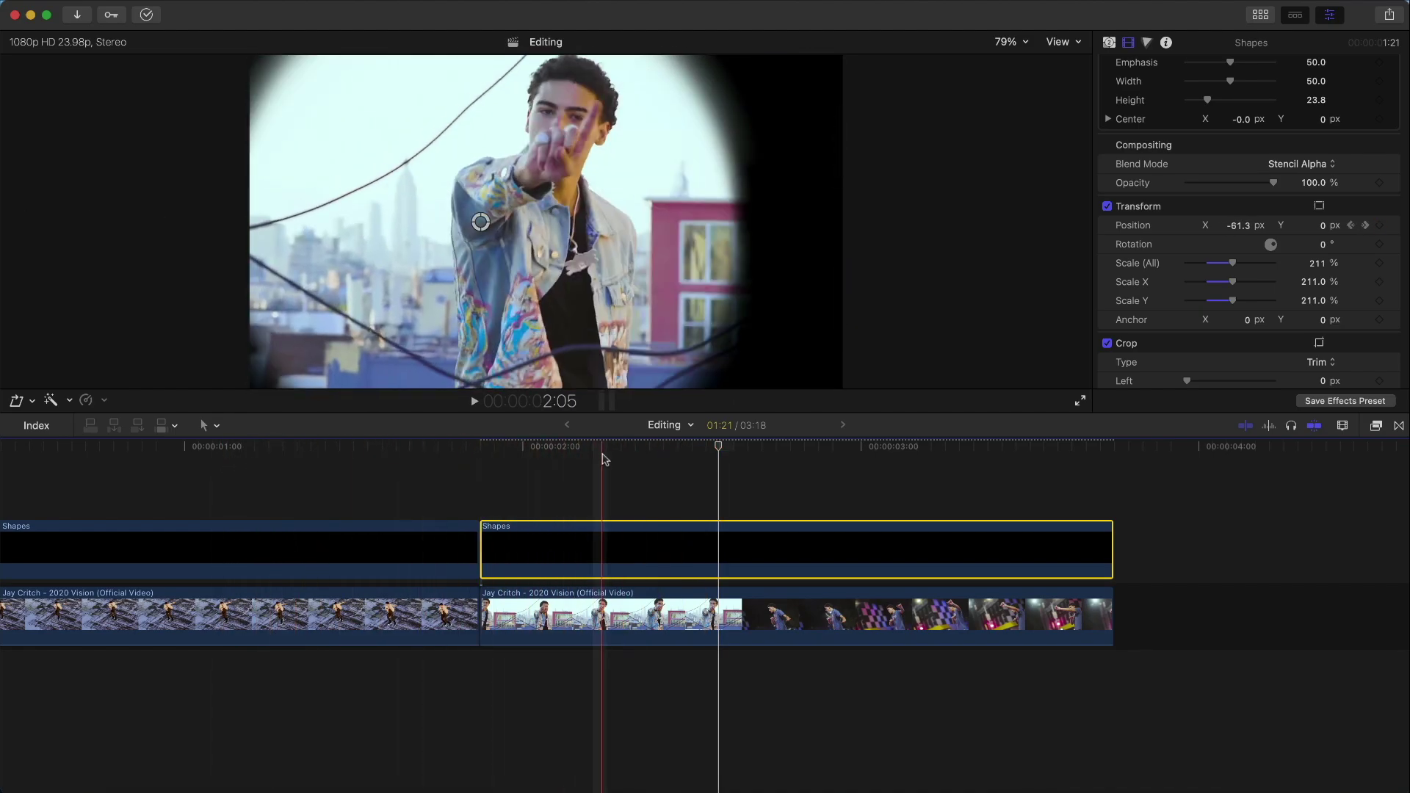
key("space")
key("space")
key("space")
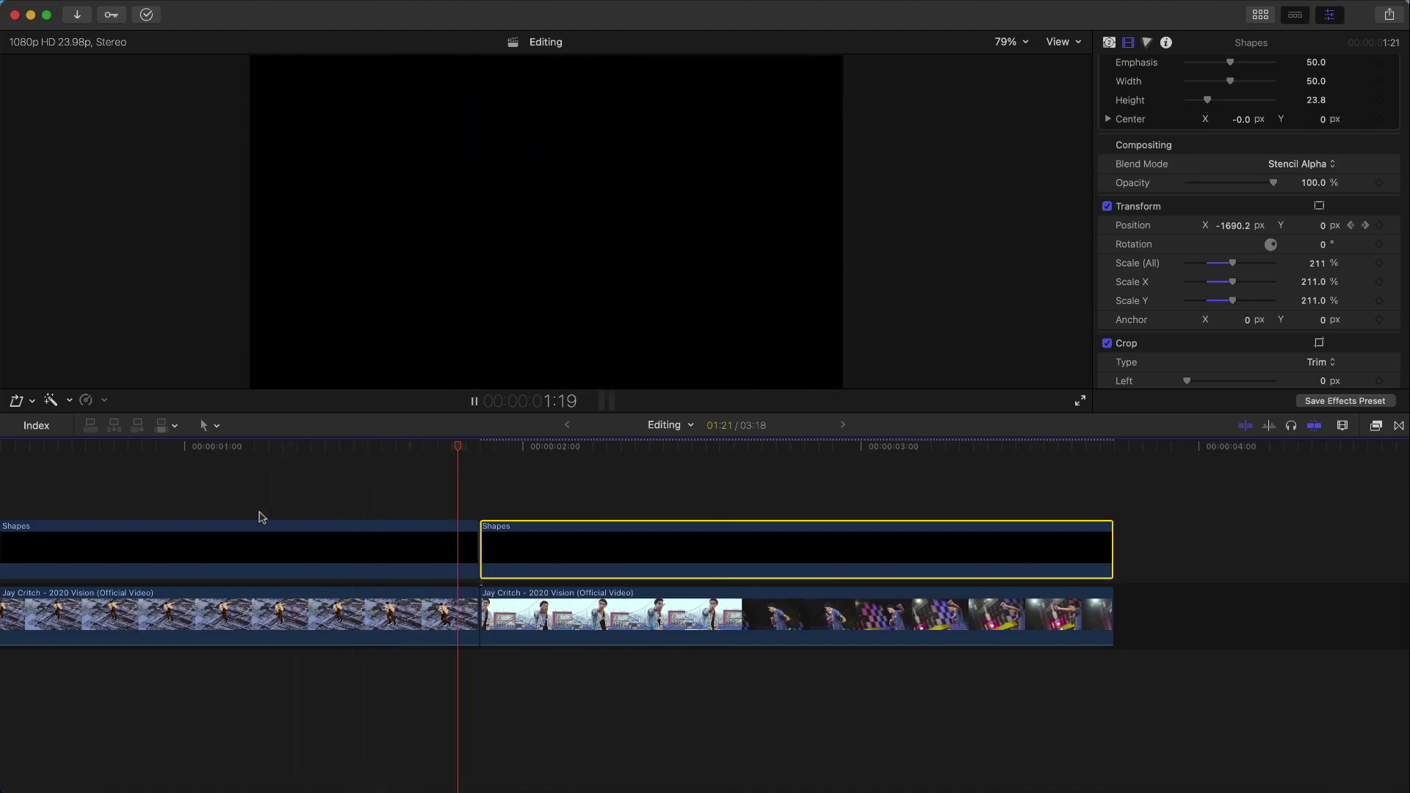
left_click(177, 522)
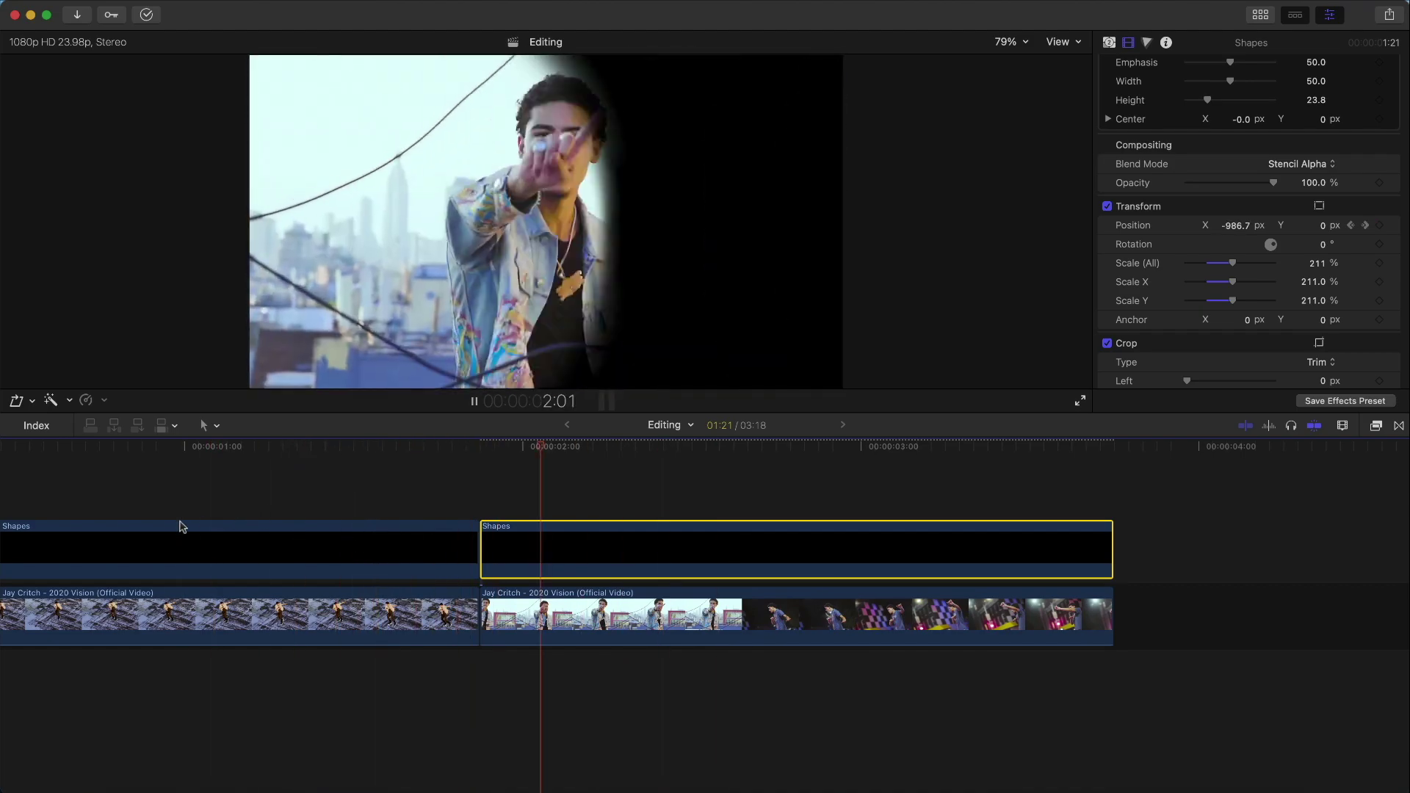
key("space")
In the second Shapes clip's video animation, move the second Transform keyframe earlier to frame 7, review it and close the animation editor.
right_click(553, 554)
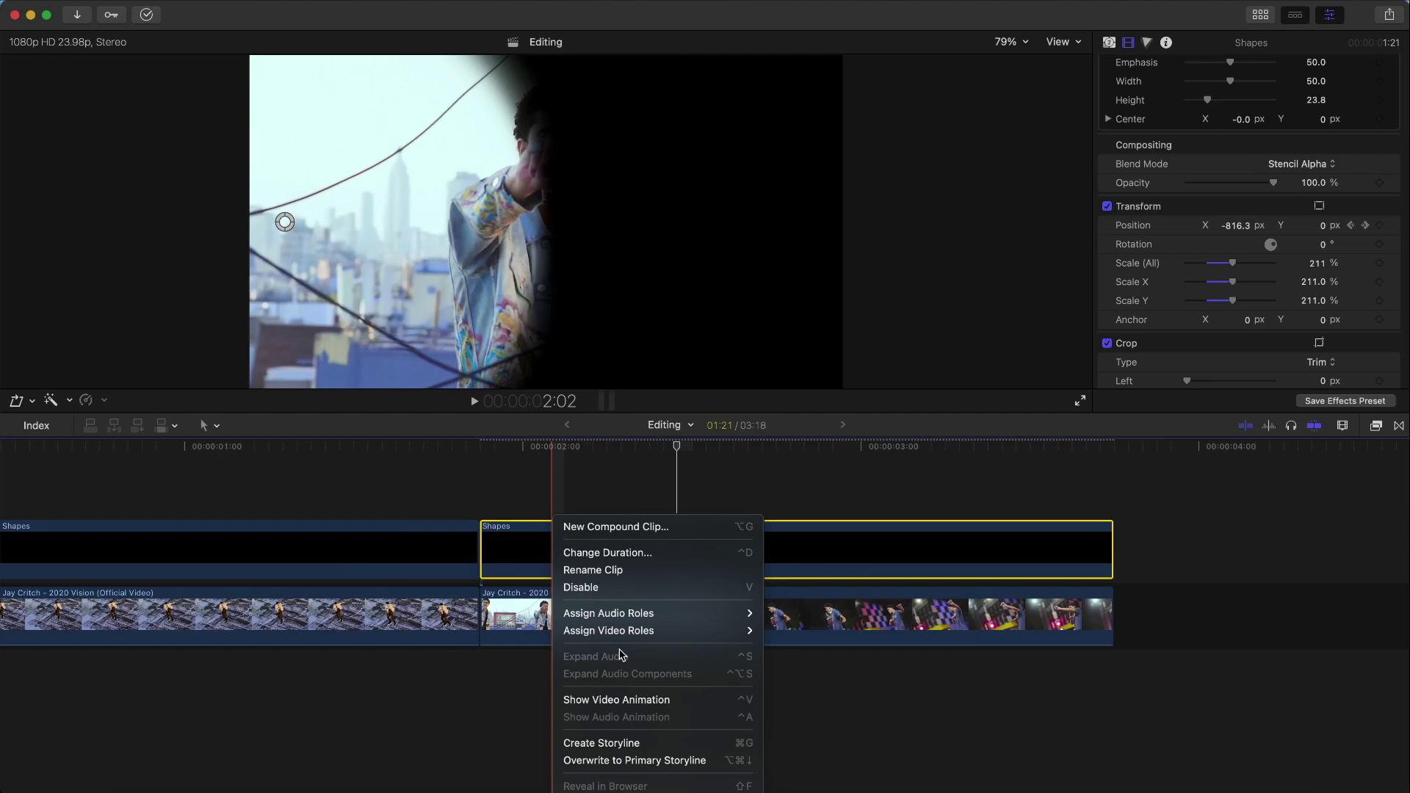
left_click(617, 699)
left_click_drag(607, 541, 580, 539)
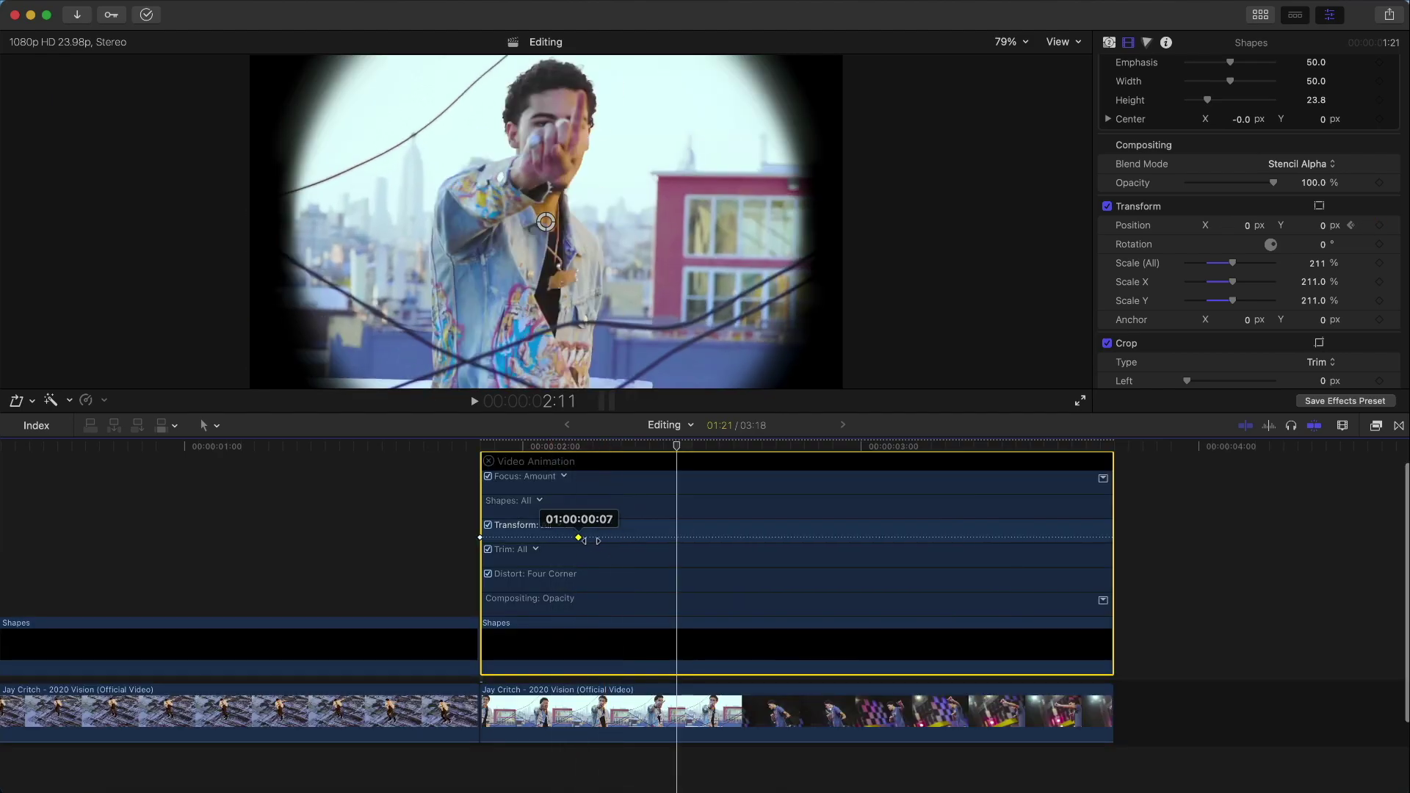
key("space")
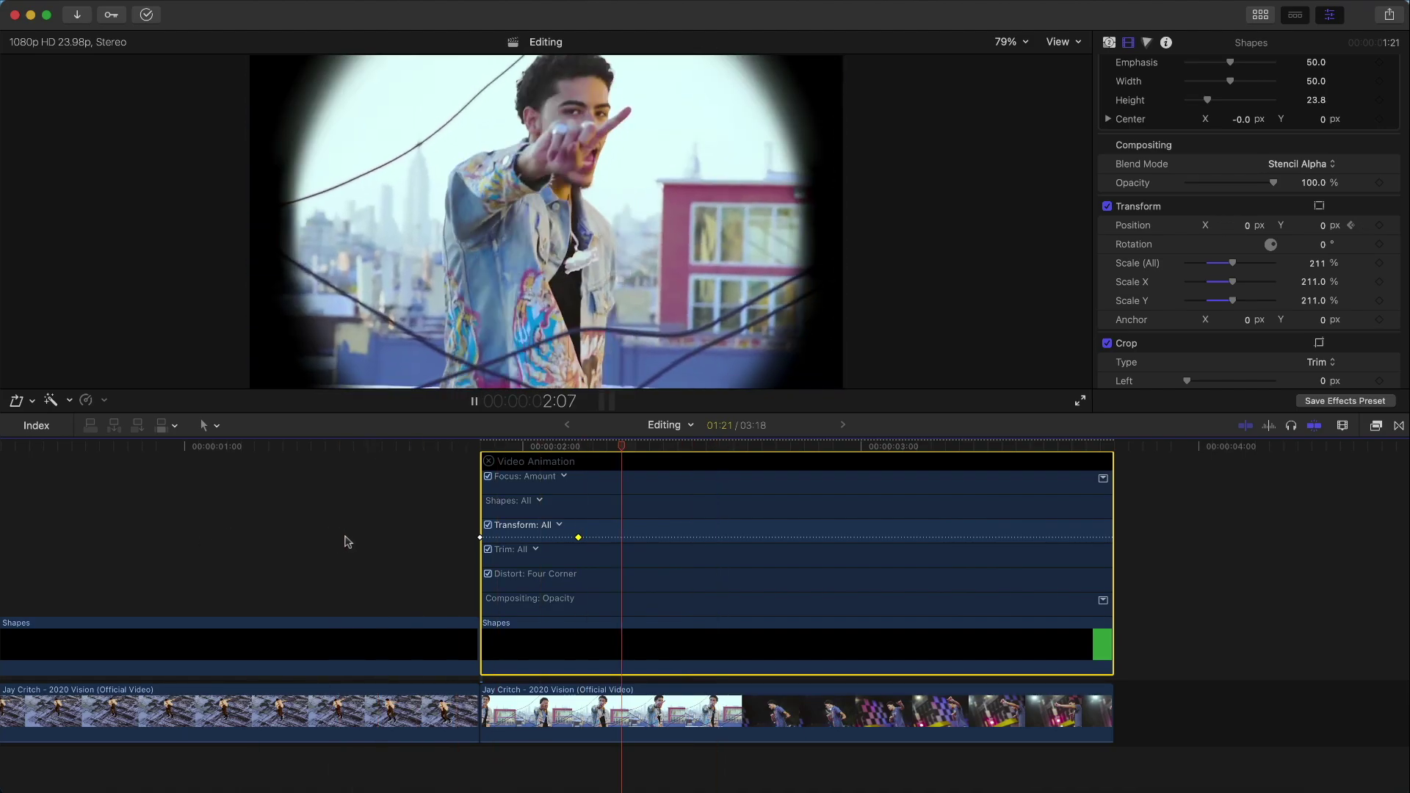
key("space")
left_click(488, 461)
Keyframe the second Shapes clip's scale at 211% at 2:05, and scale the circle up at 2:12.
left_click_drag(558, 450, 597, 450)
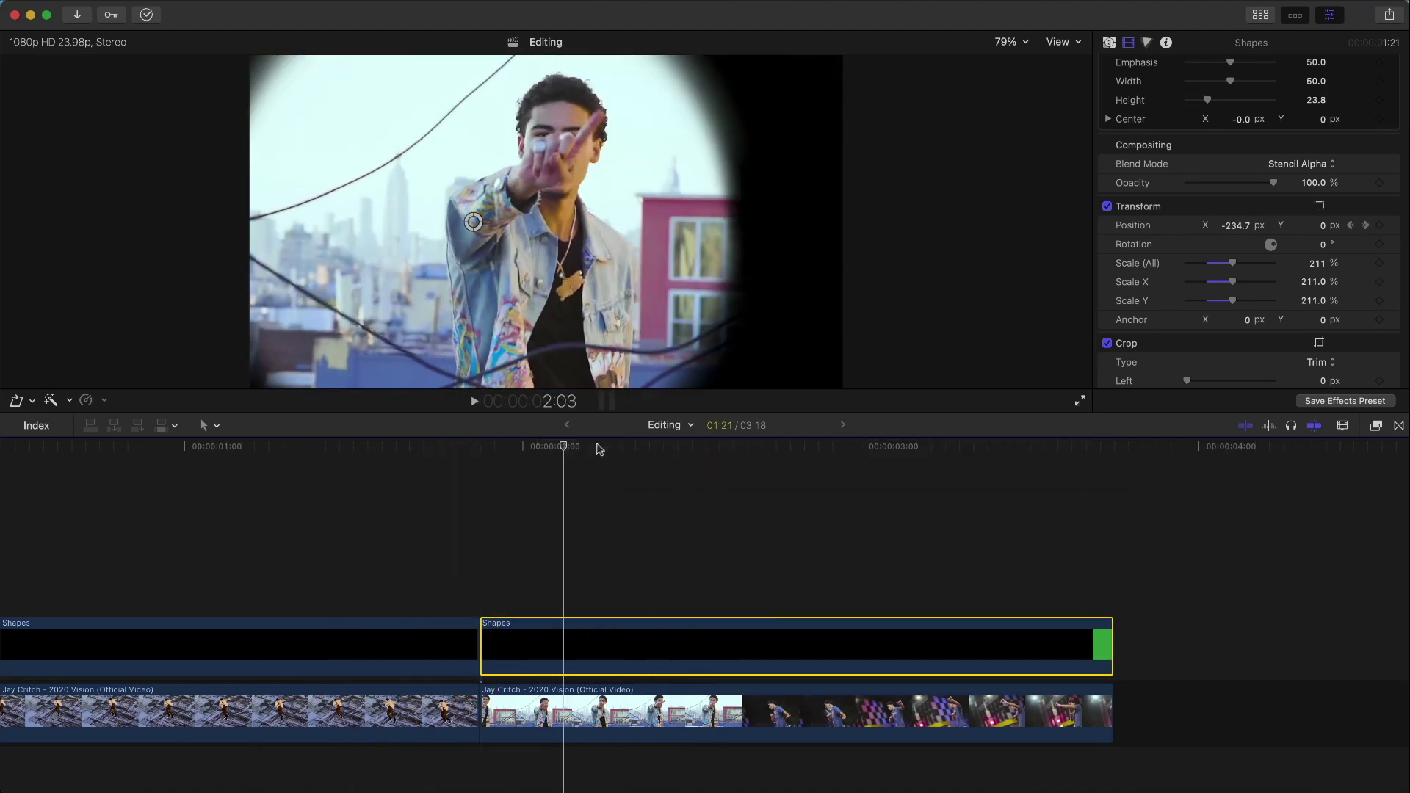
key("Right")
key("Left")
key("Right")
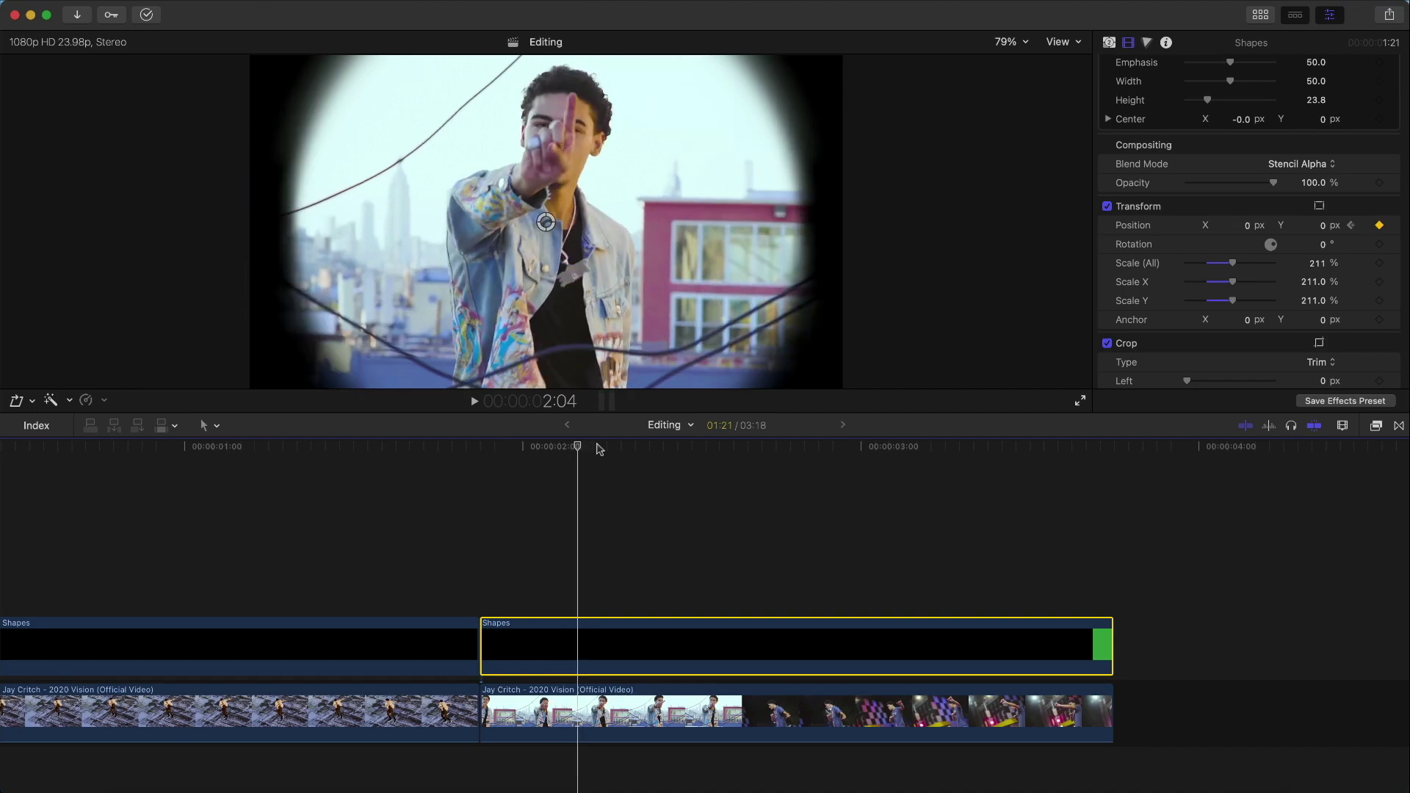
key("Right")
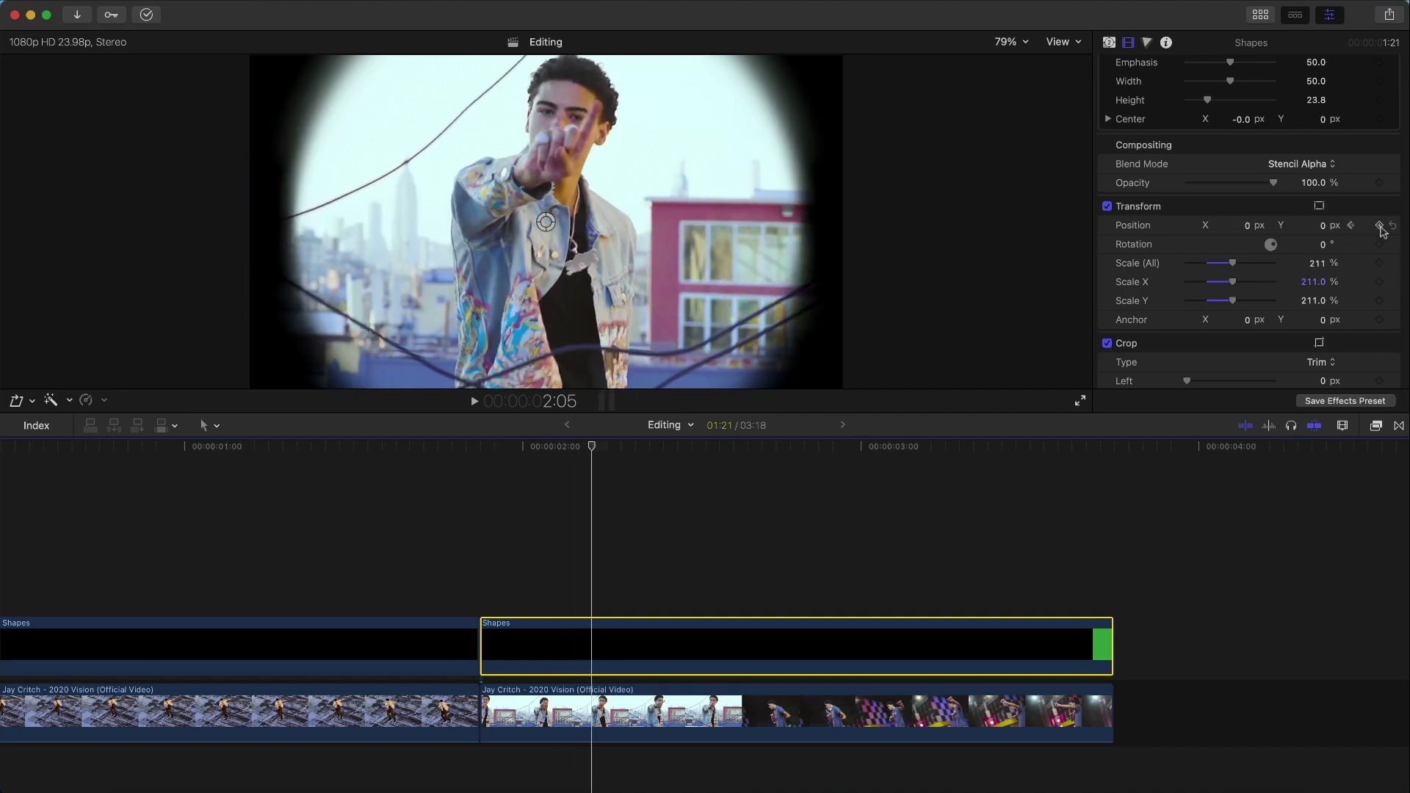
left_click(1380, 264)
left_click_drag(594, 445, 693, 449)
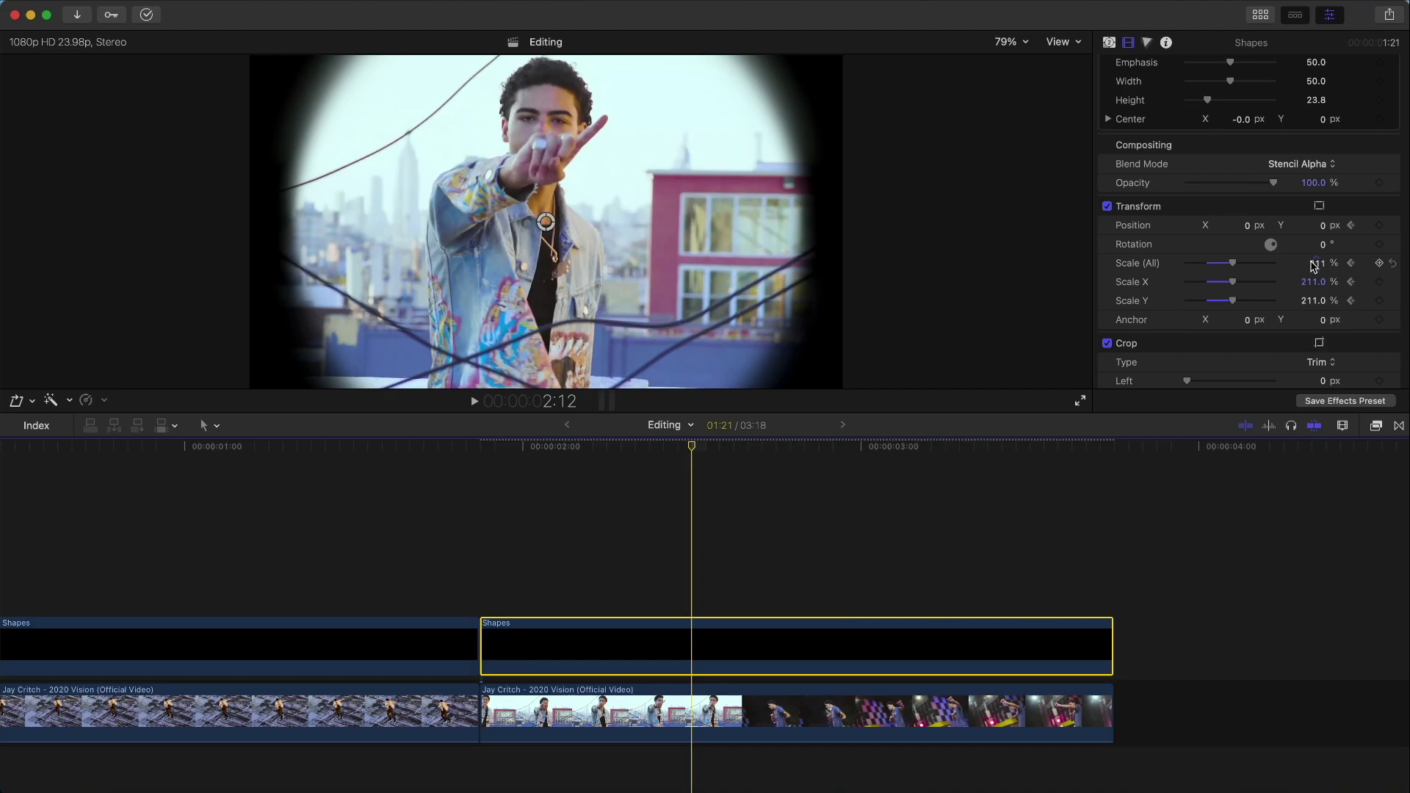
left_click_drag(1313, 266, 1313, 228)
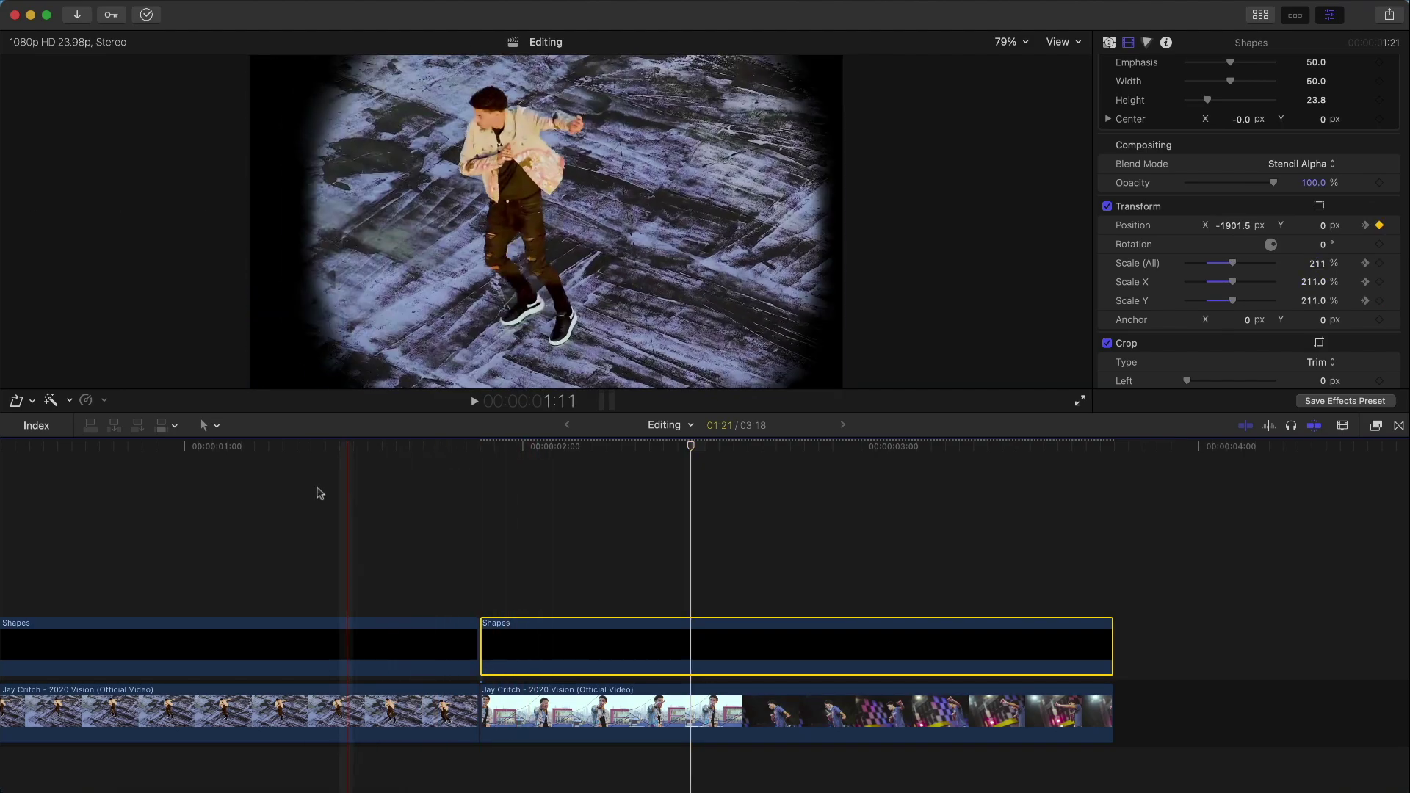
Play back the sequence from the start to review the spotlight transition across both clips.
scroll(266, 494, "left", 3)
key("space")
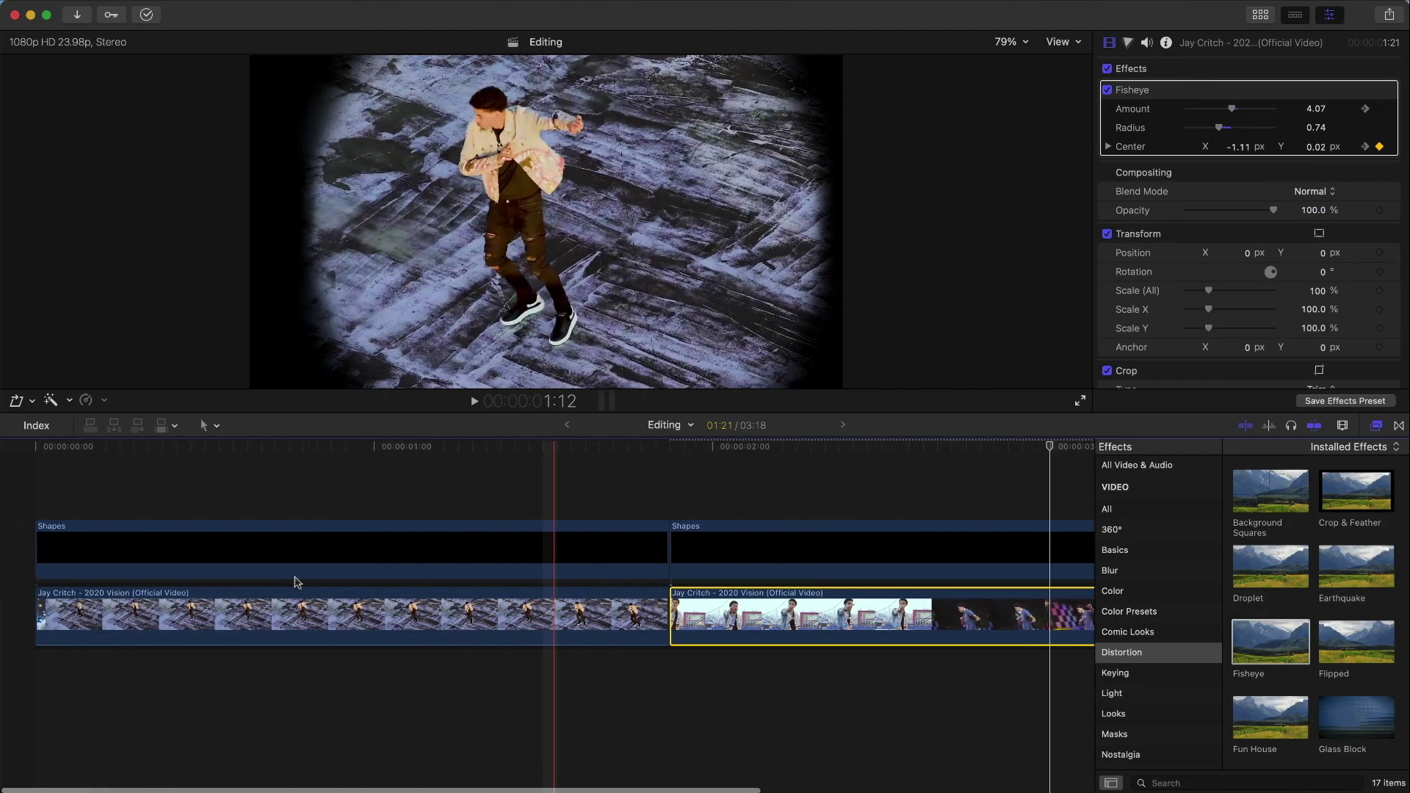
key("super+minus")
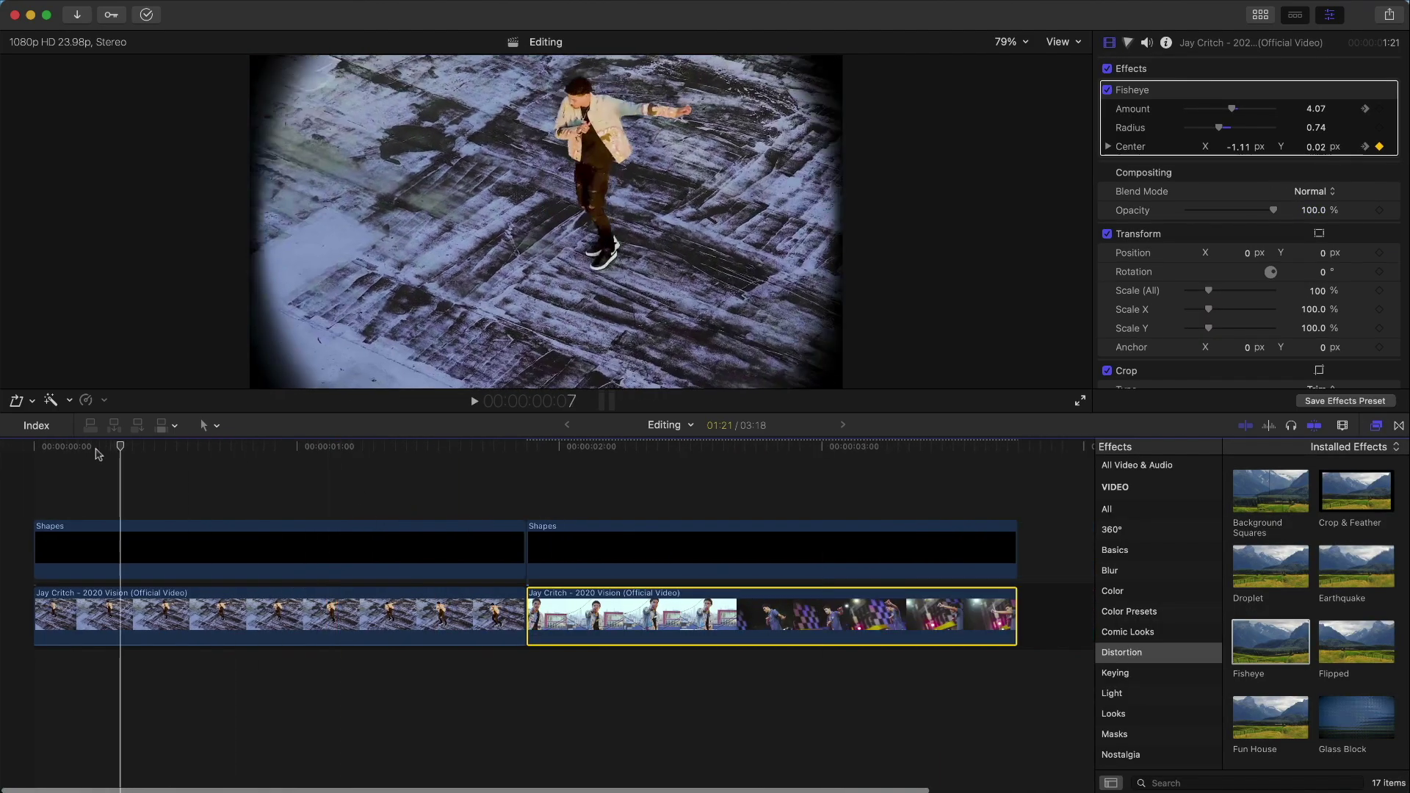
left_click(94, 455)
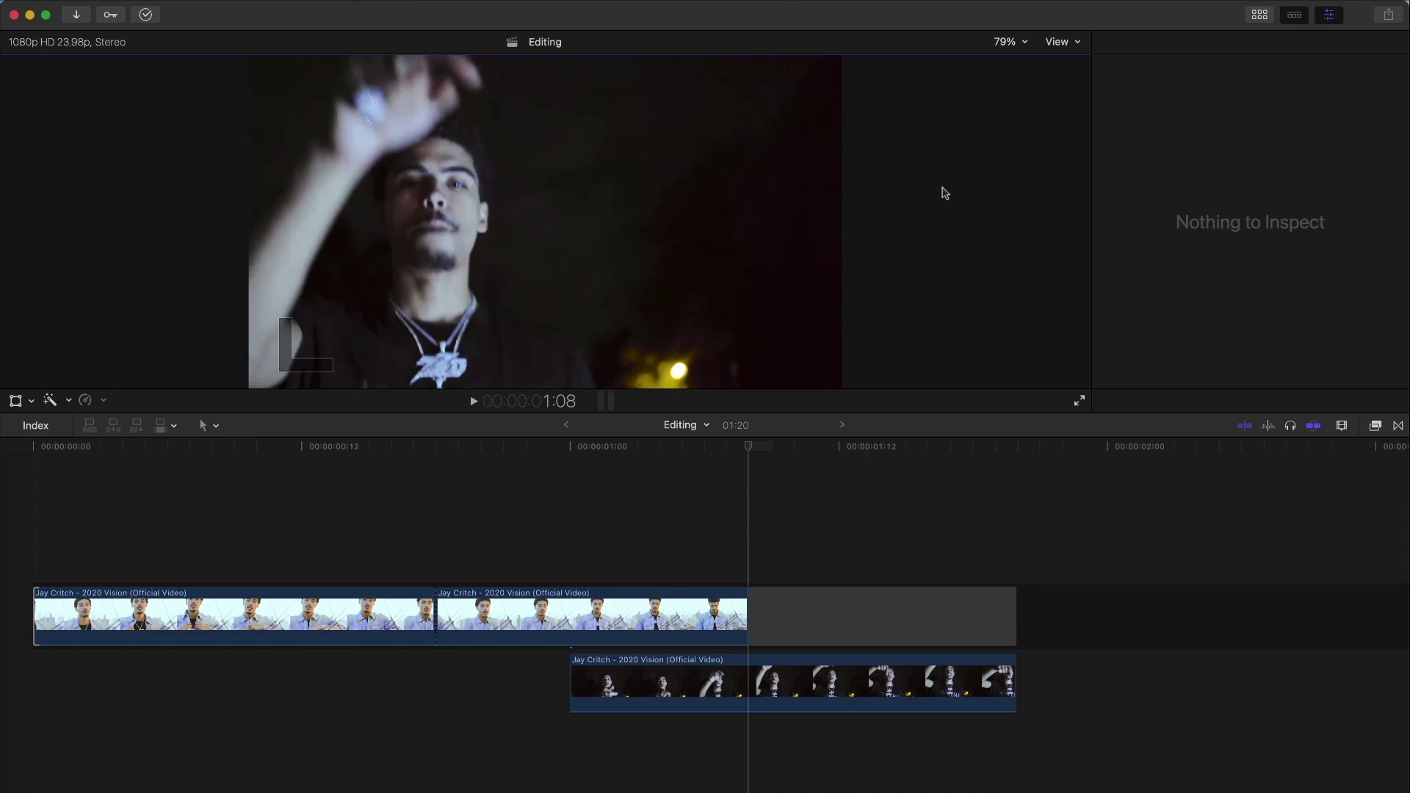
Play back the silhouette transition example and examine the cut between its first two clips.
left_click_drag(474, 445, 3, 588)
key("space")
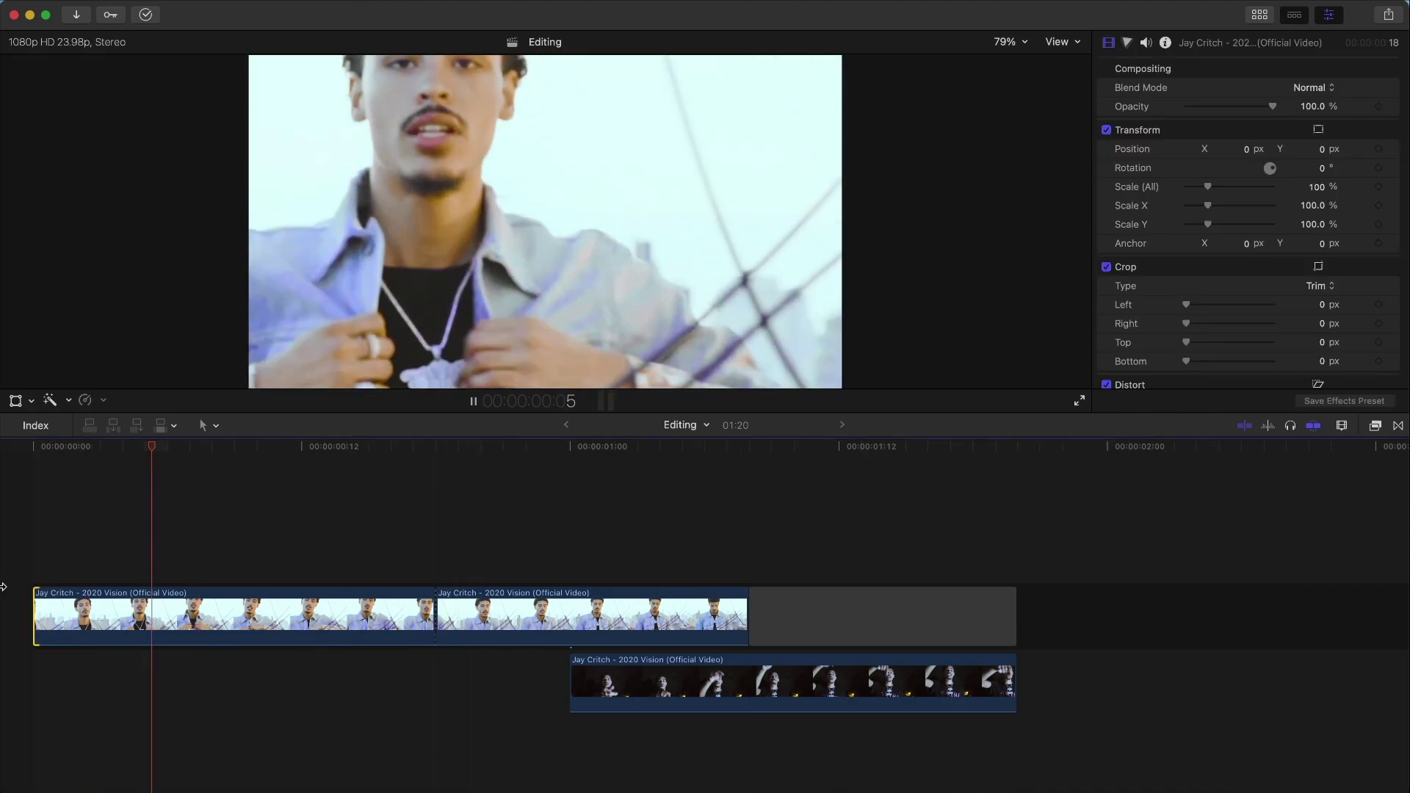
key("Home")
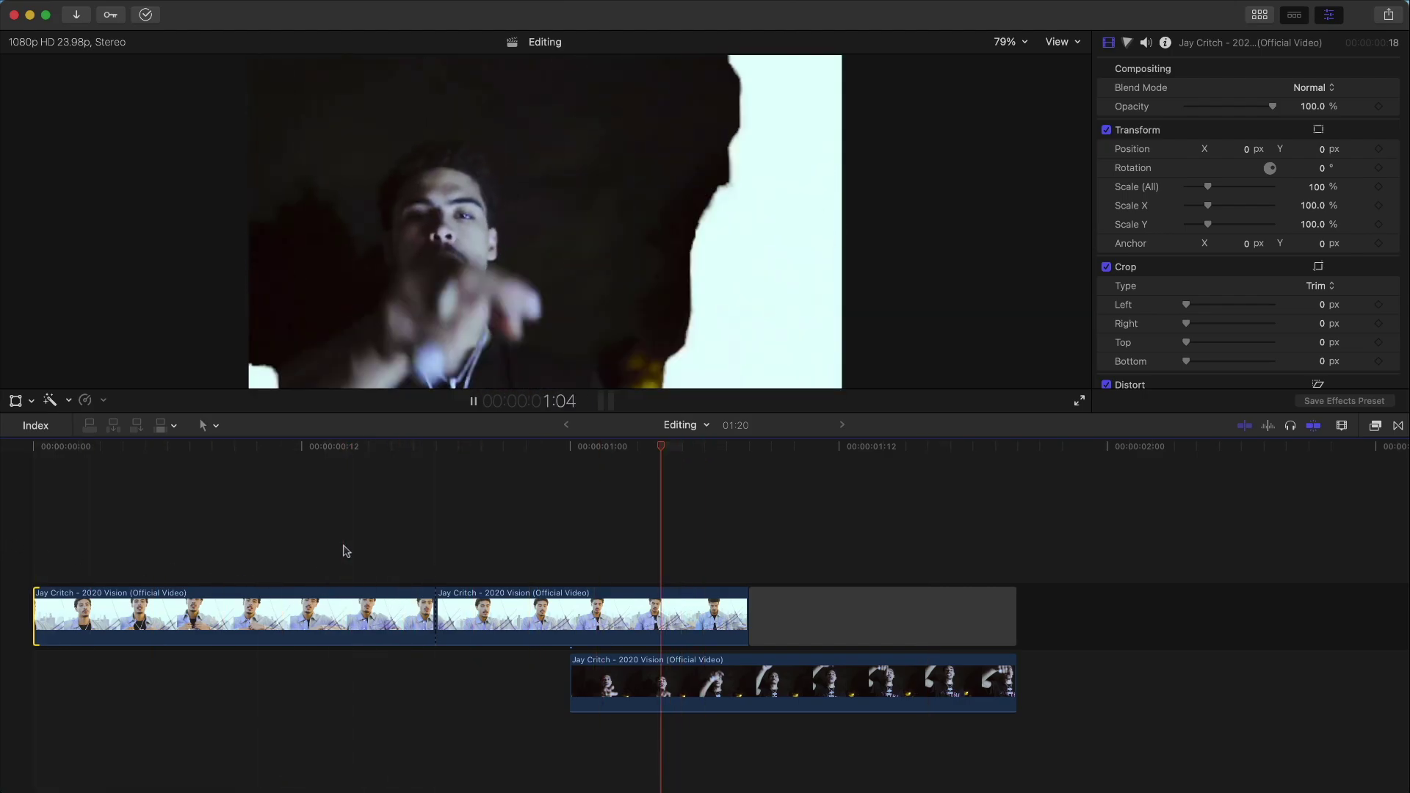
key("space")
key("space")
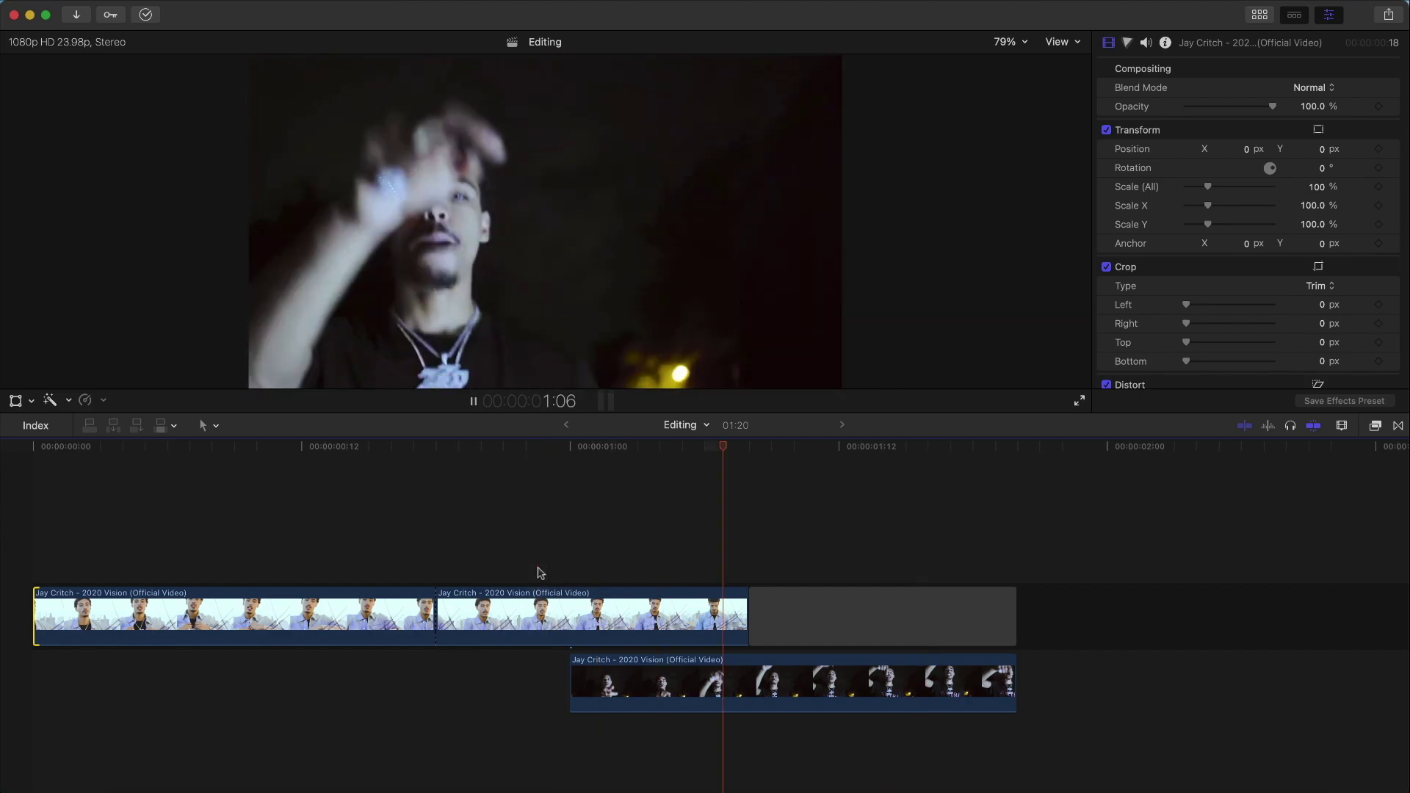
key("space")
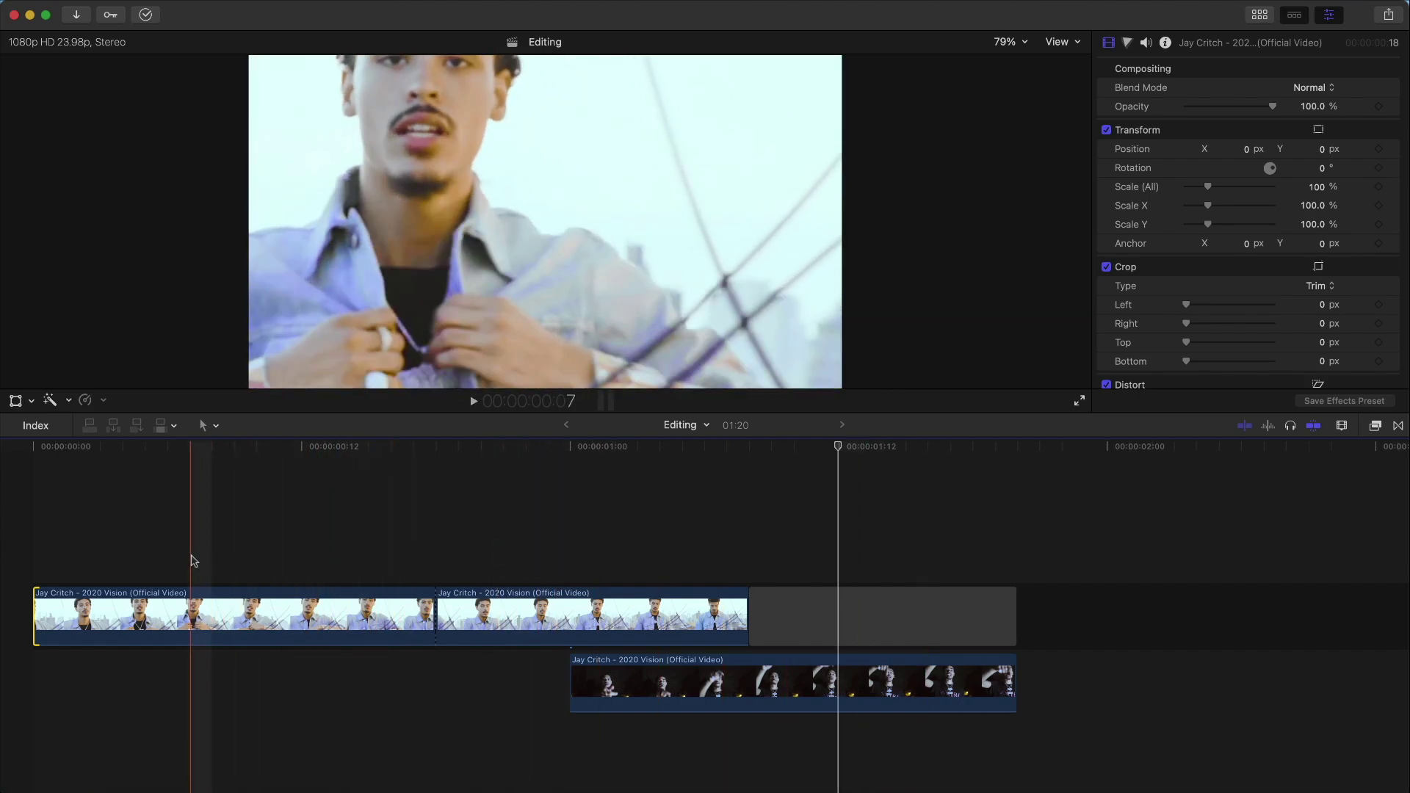
left_click(403, 597)
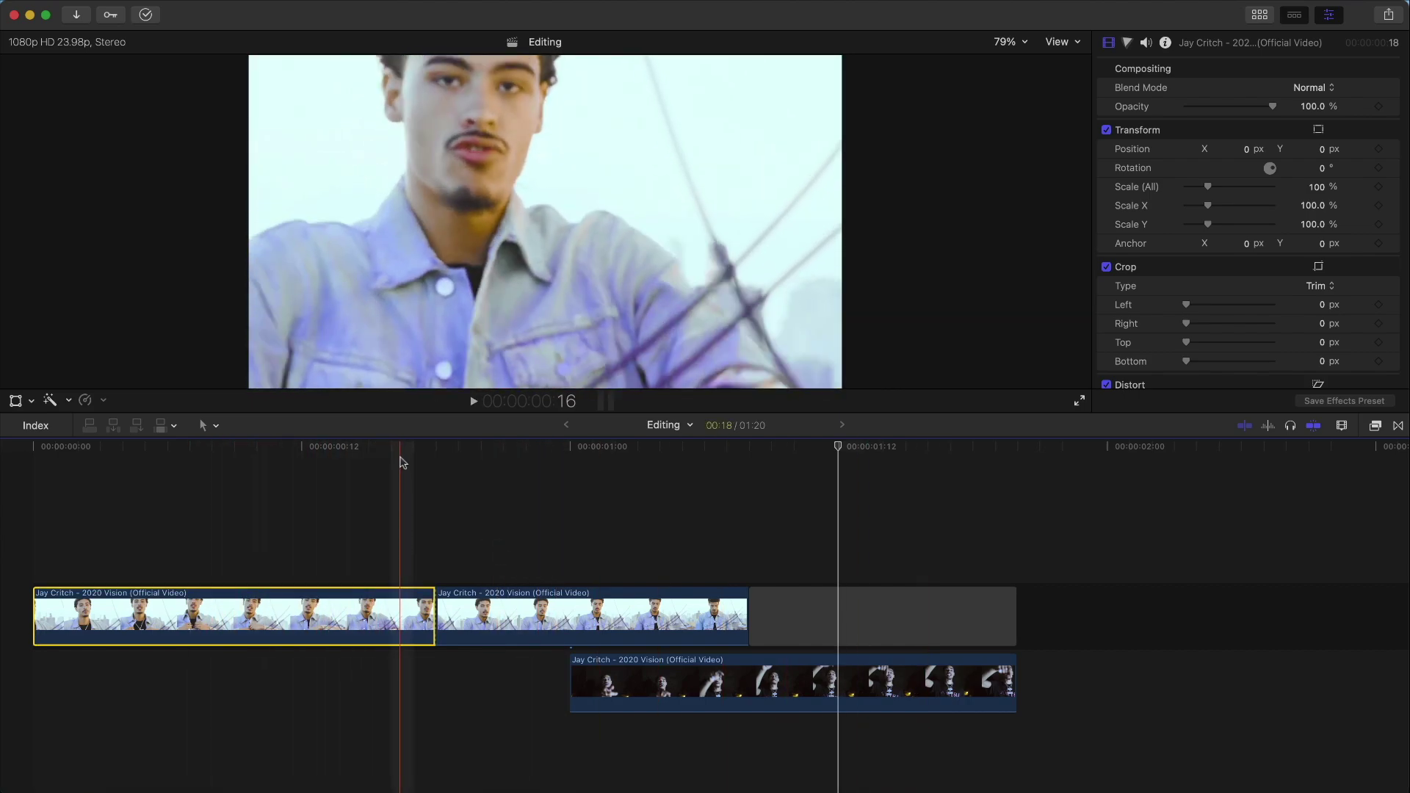
left_click(422, 461)
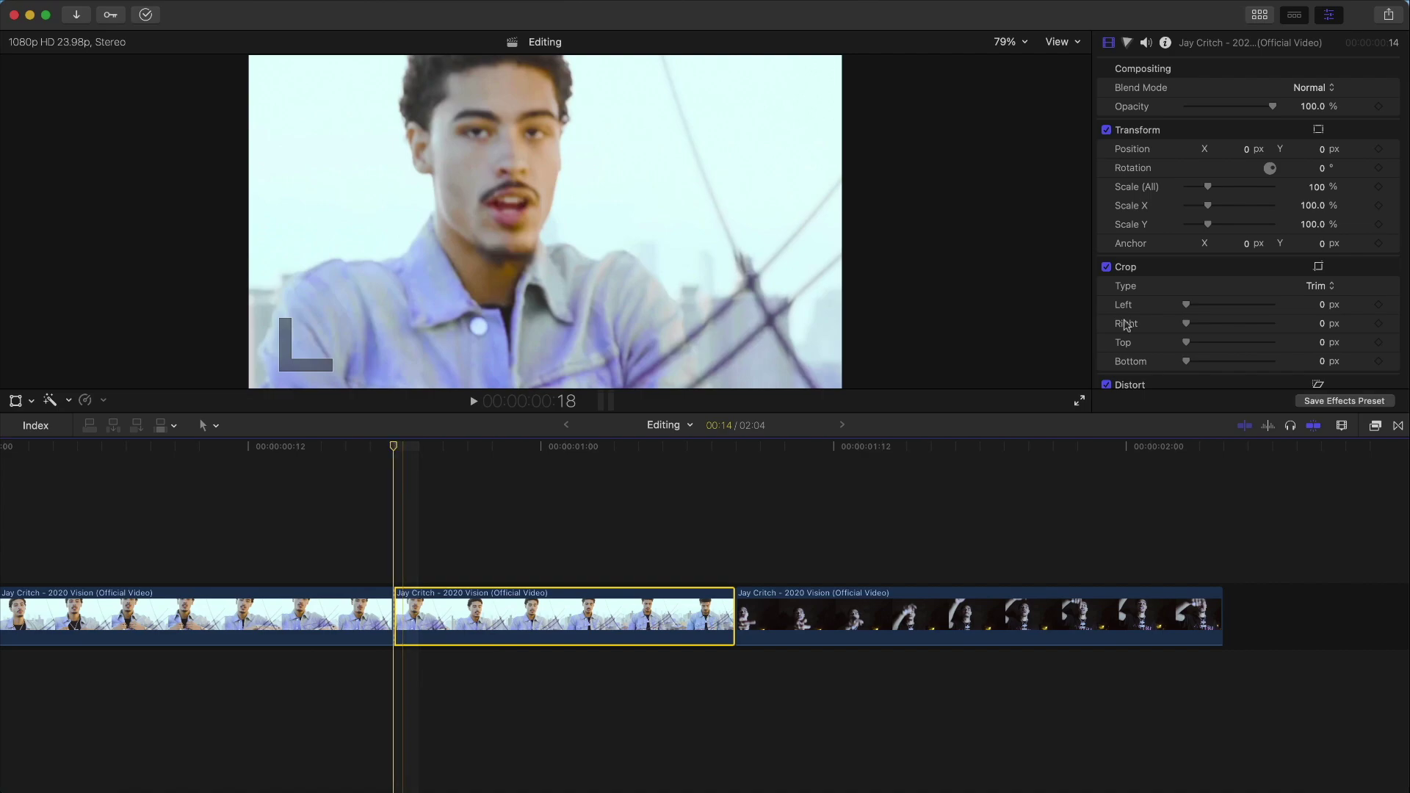
Apply the Luma Keyer effect to the middle clip and keyframe its Luma setting at frame 18.
left_click(1375, 426)
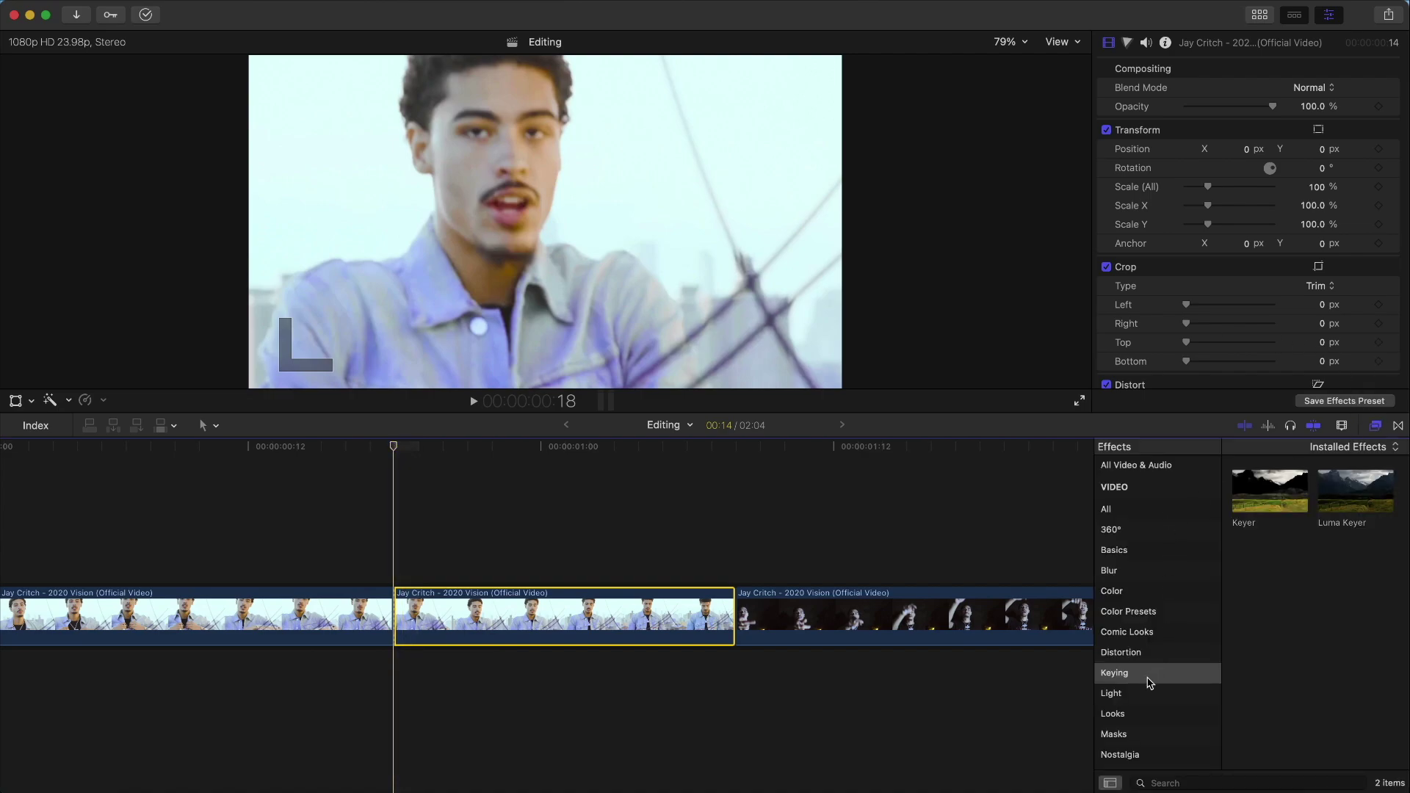
left_click(1148, 674)
left_click_drag(1335, 500, 552, 615)
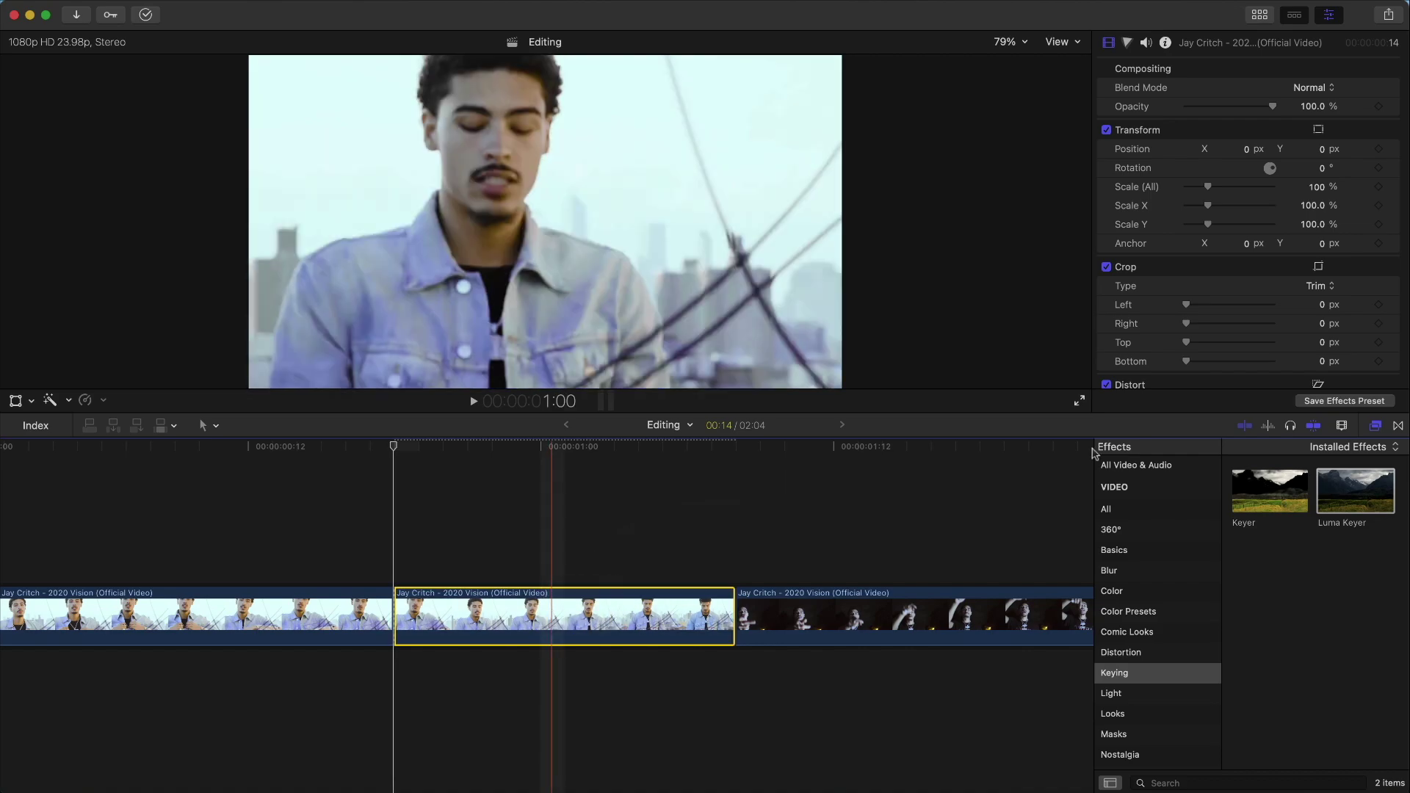
left_click(1372, 427)
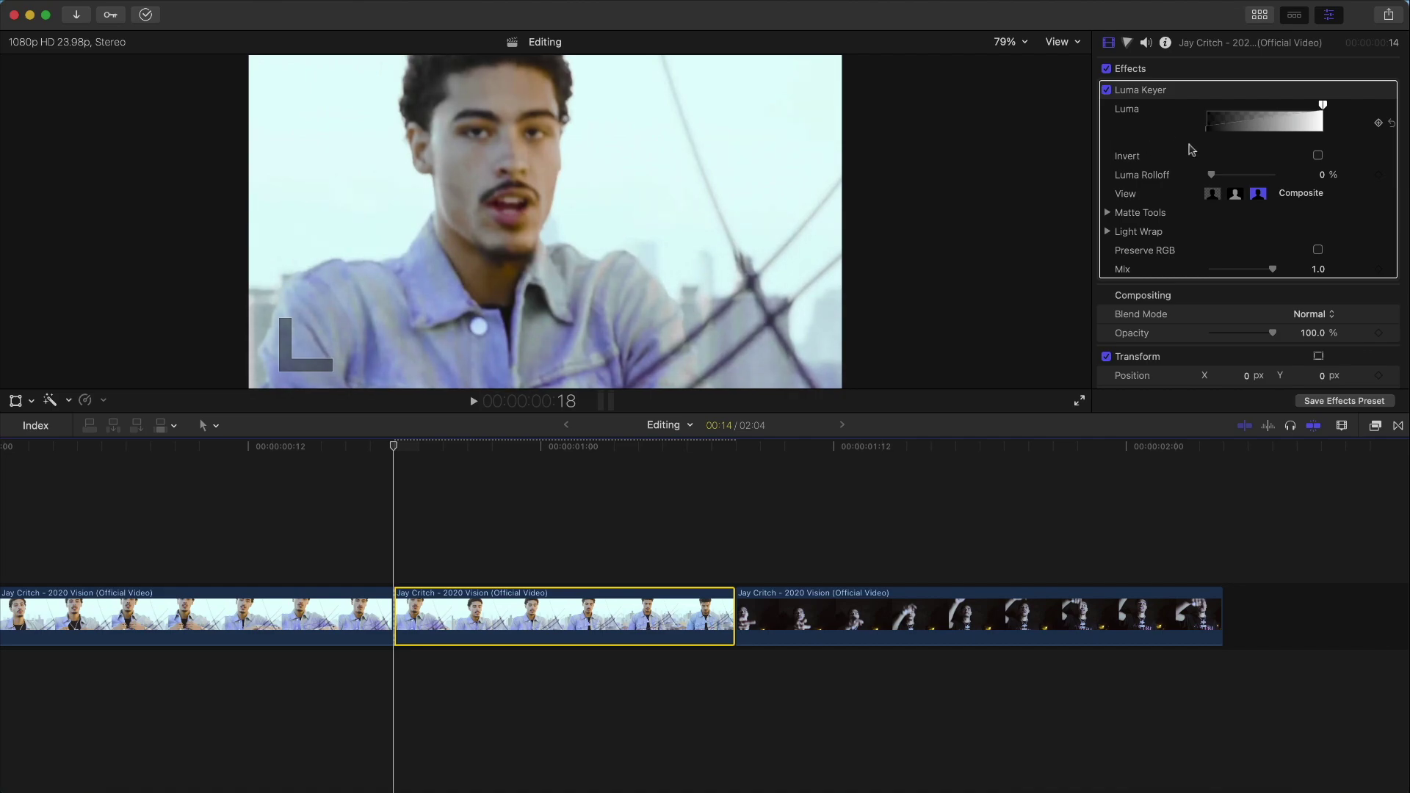
mouse_move(1191, 150)
left_mouse_down()
mouse_move(1272, 145)
mouse_move(1192, 148)
left_mouse_up()
left_click(911, 333)
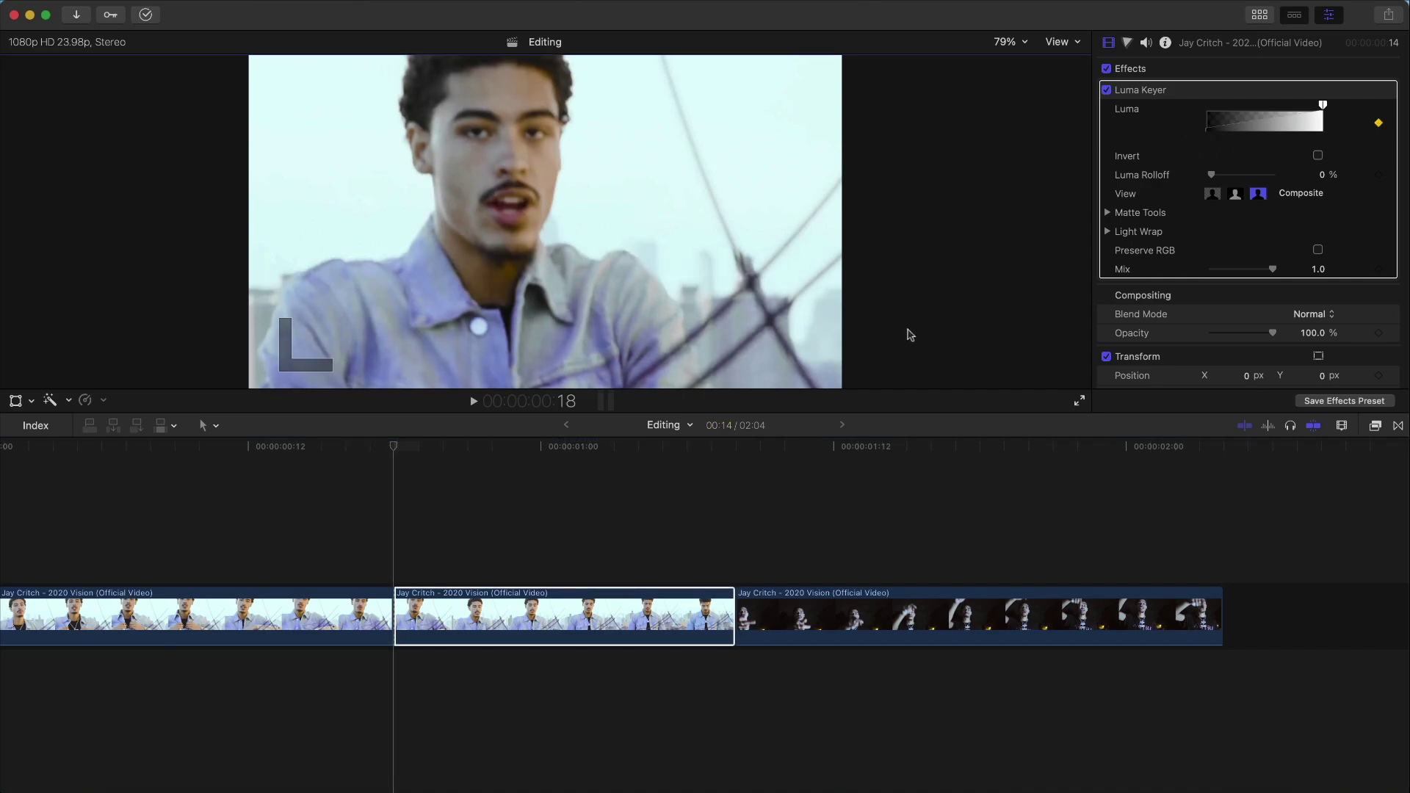
At 1:01, narrow the Luma Keyer's range toward white so the subject turns into a black silhouette.
key("Right")
key("Right")
key("Right")
key("Right")
key("Right")
key("Right")
key("Right")
key("Right")
key("Right")
key("Left")
key("Left")
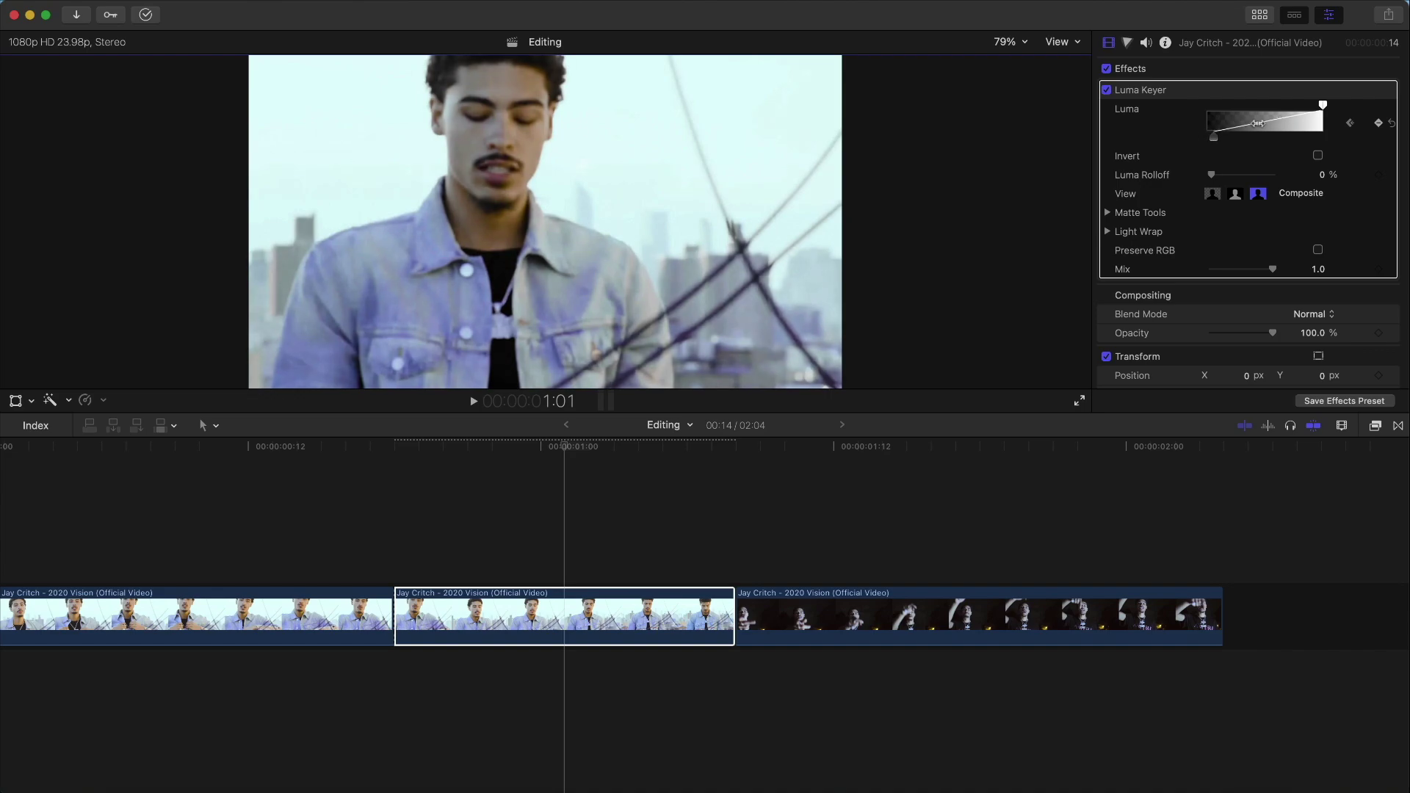
left_click_drag(1213, 137, 1309, 108)
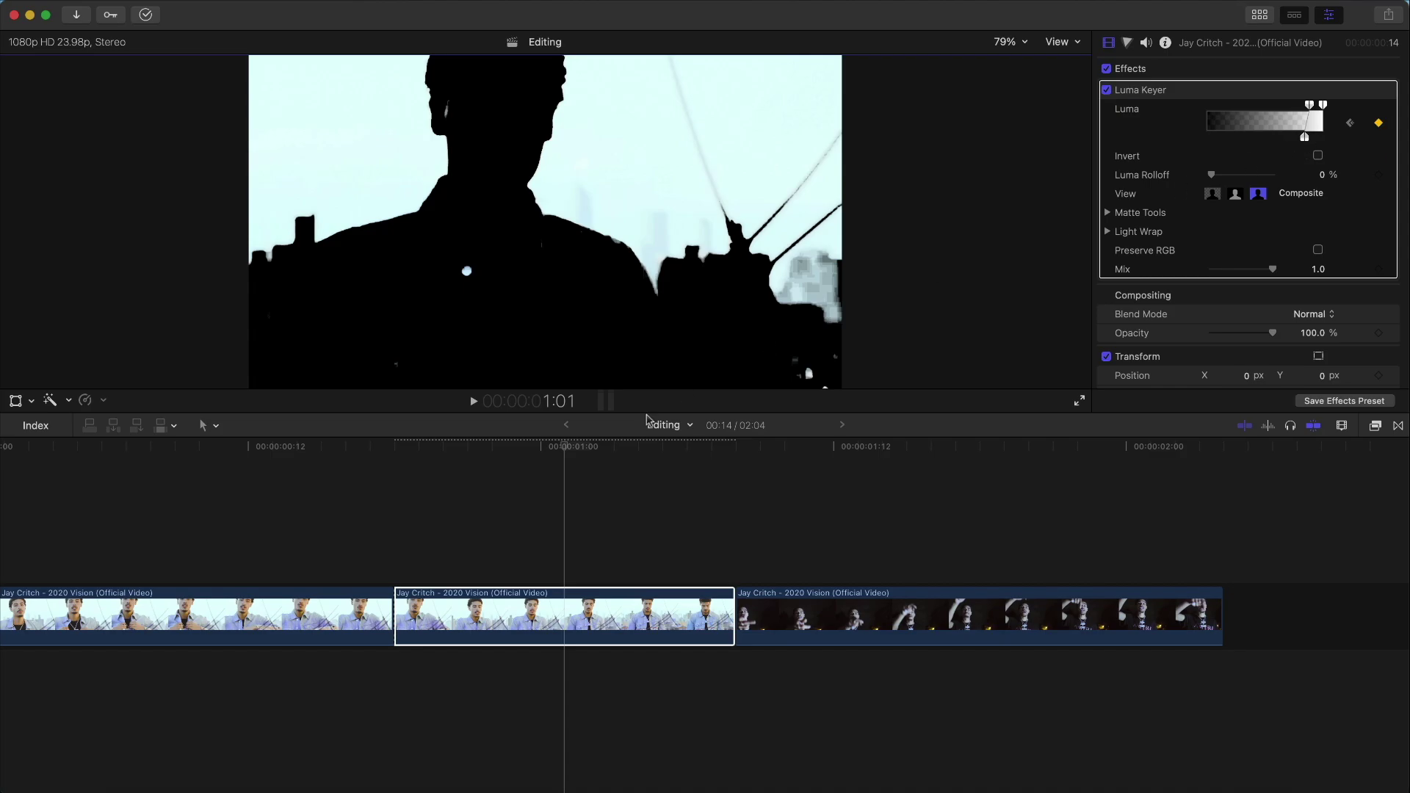
At 1:01, add Transform keyframes to the middle clip at 100% scale and 0 px position.
left_click(561, 453)
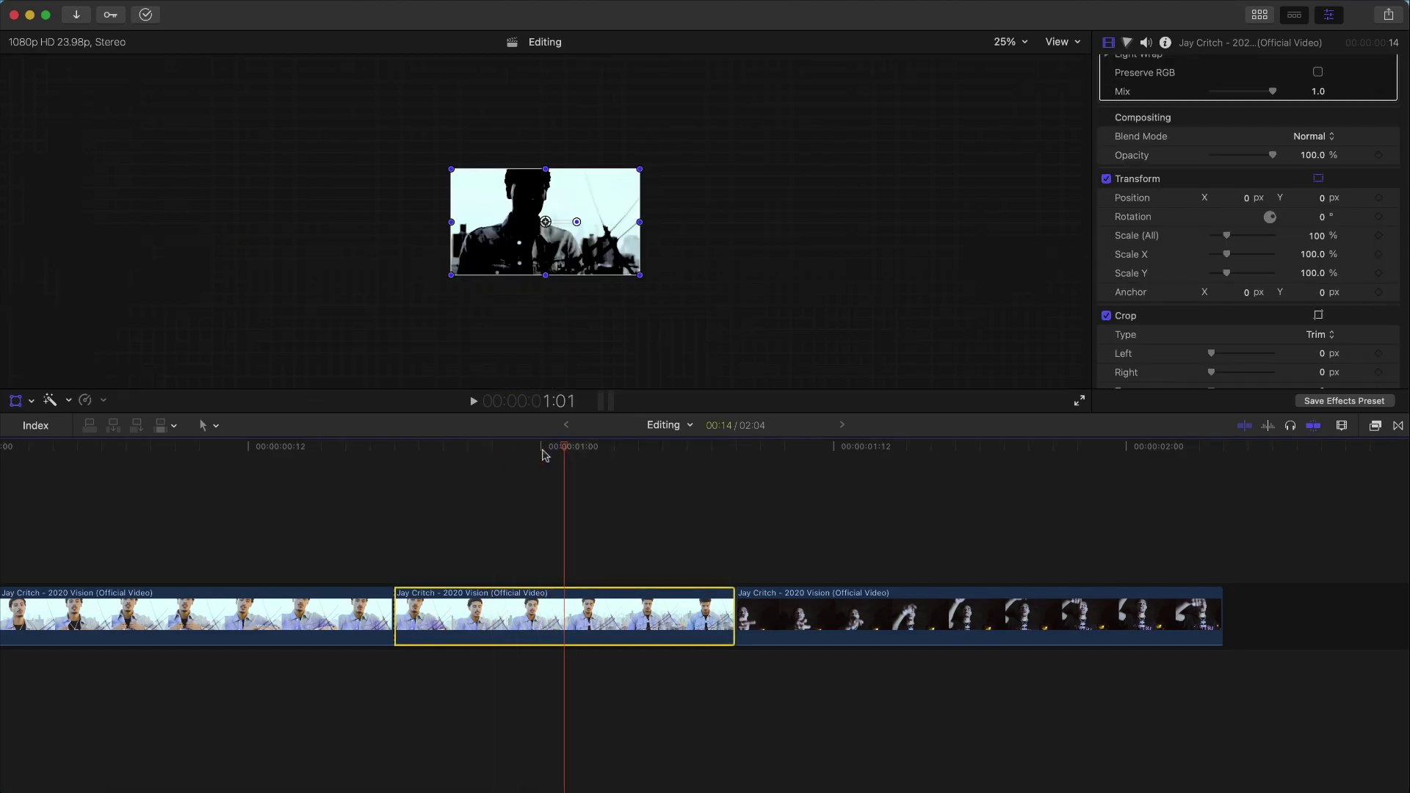
key("Right")
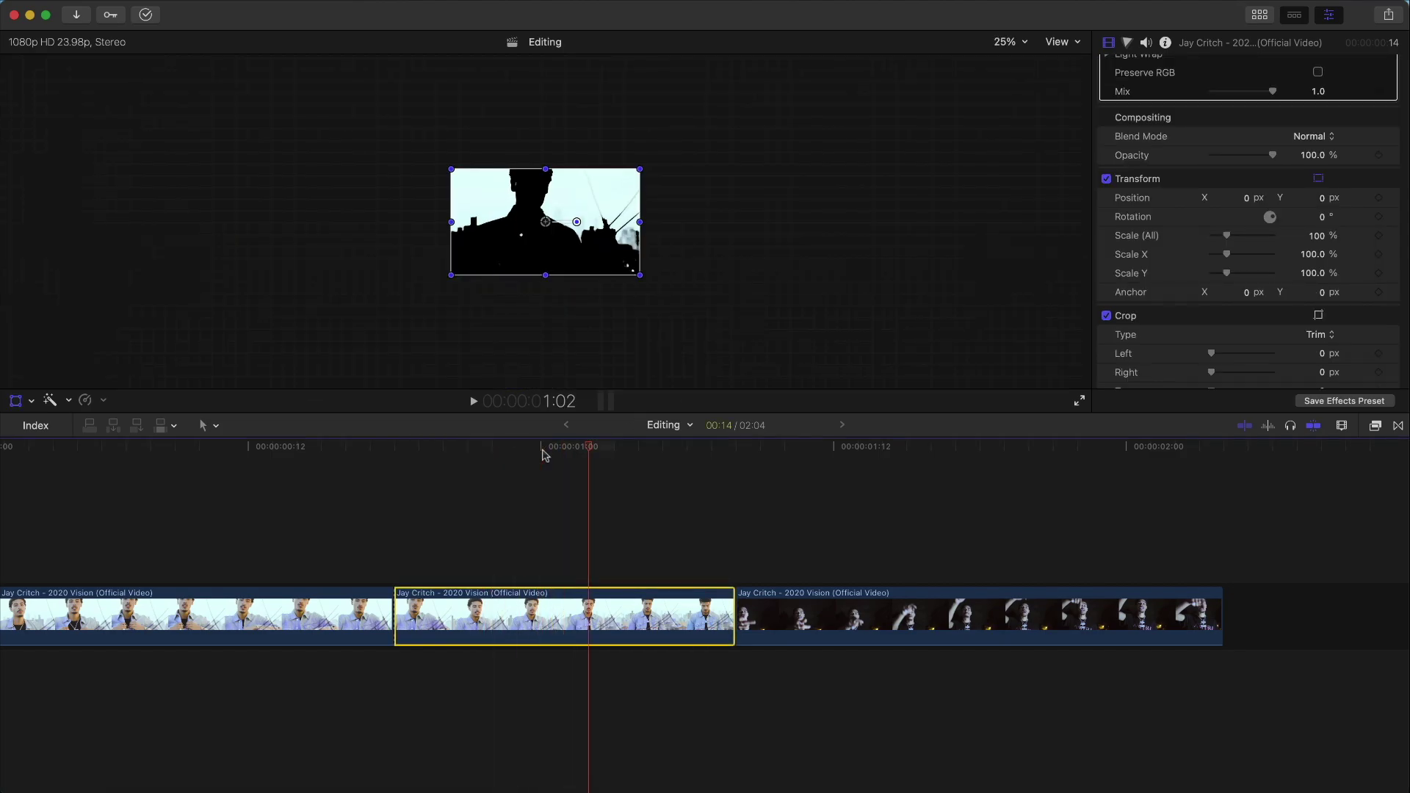
key("Left")
key("Right")
key("Left")
left_click(191, 155)
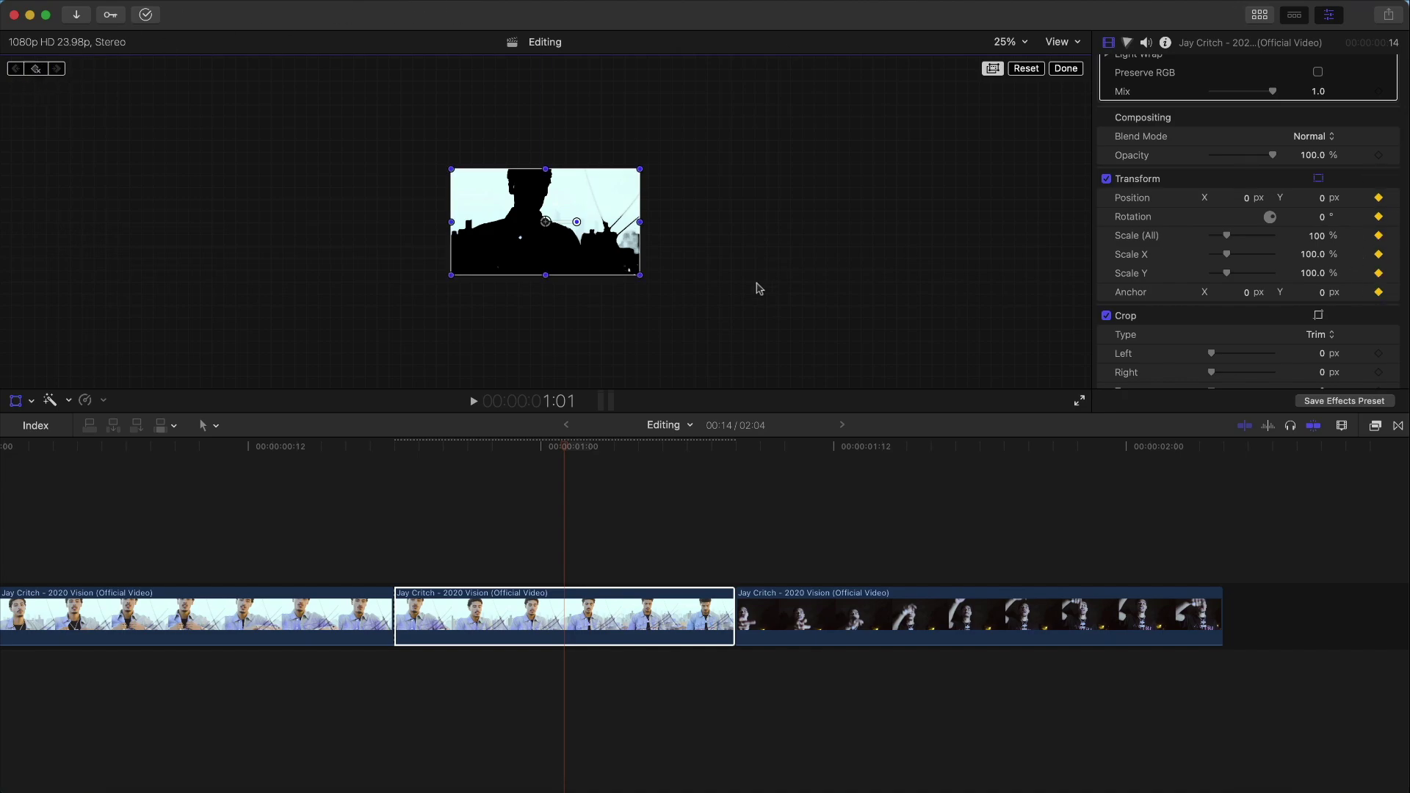
At 1:07, scale the middle clip to 569% and position it at X 30.7, Y -2417.8 px so the silhouette's head fills the frame.
left_click_drag(568, 445, 737, 477)
key("Left")
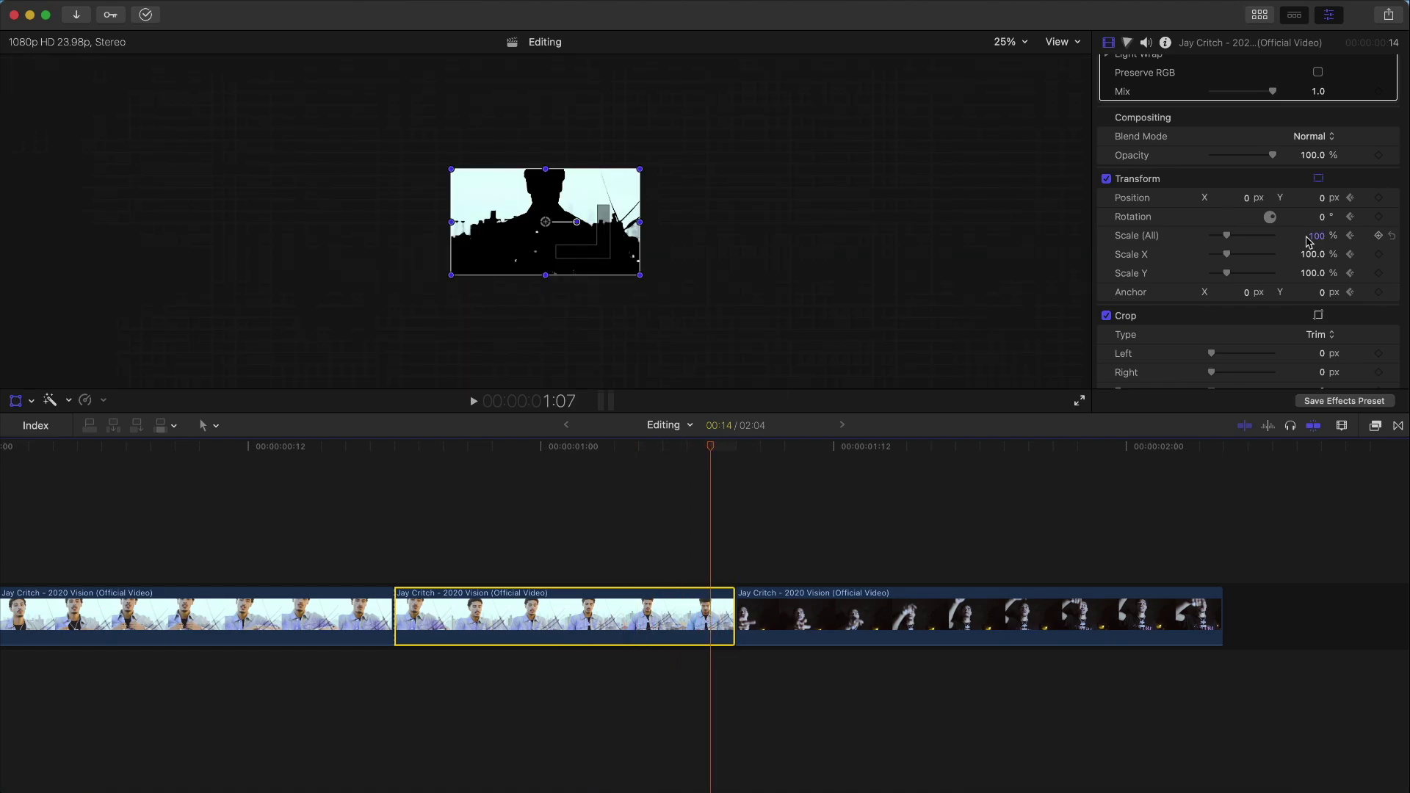
left_click_drag(1316, 239, 1317, 239)
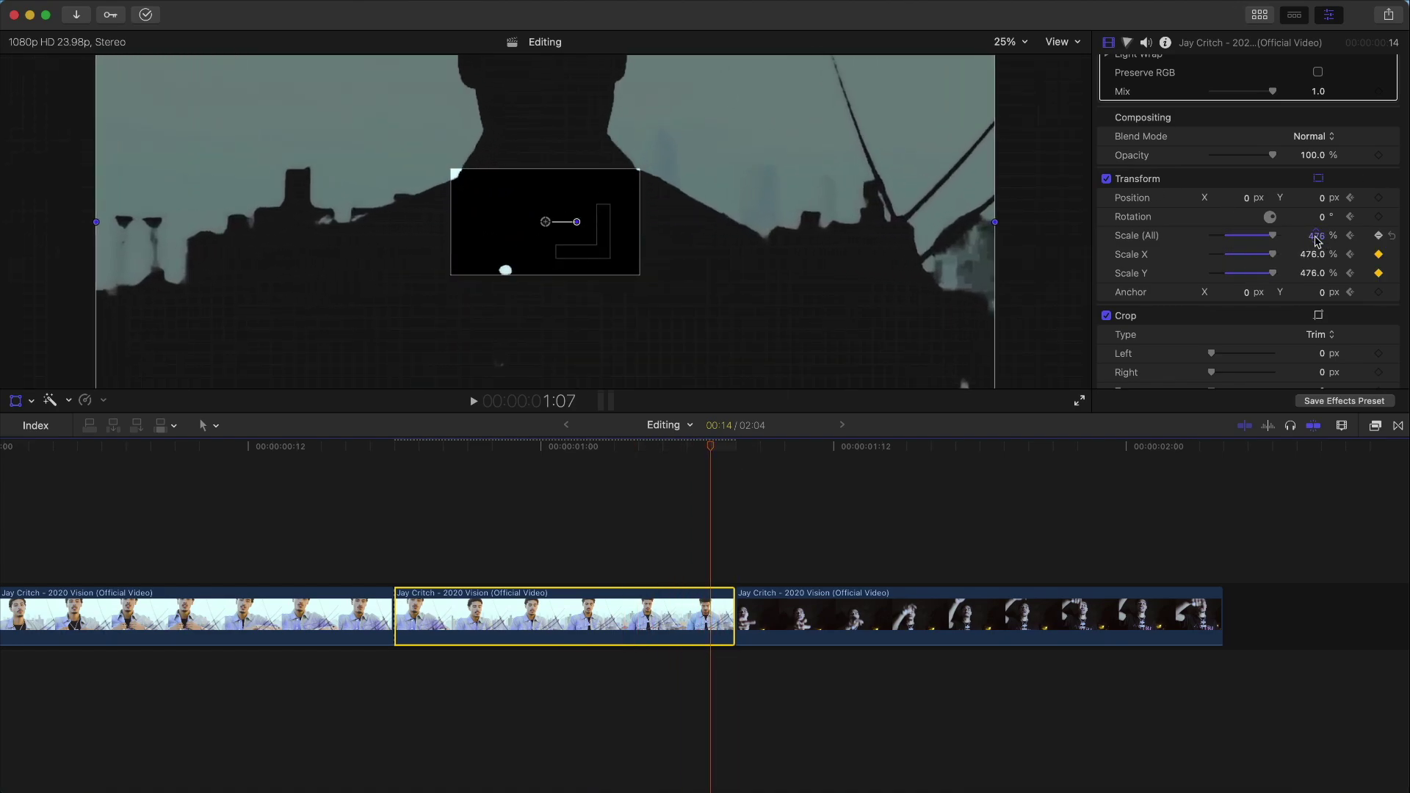
left_click_drag(711, 119, 712, 306)
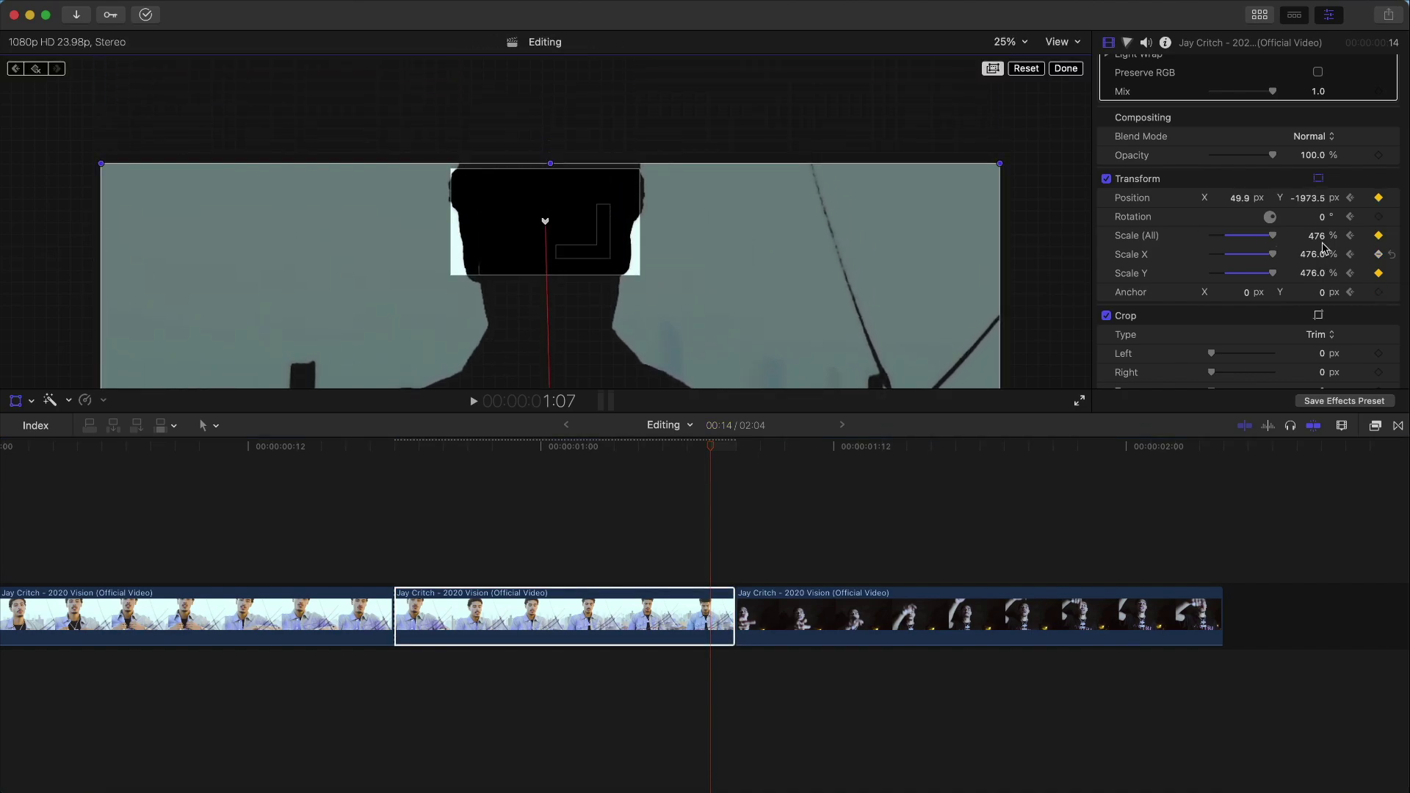
left_click_drag(1322, 243, 1323, 243)
left_click_drag(883, 147, 882, 170)
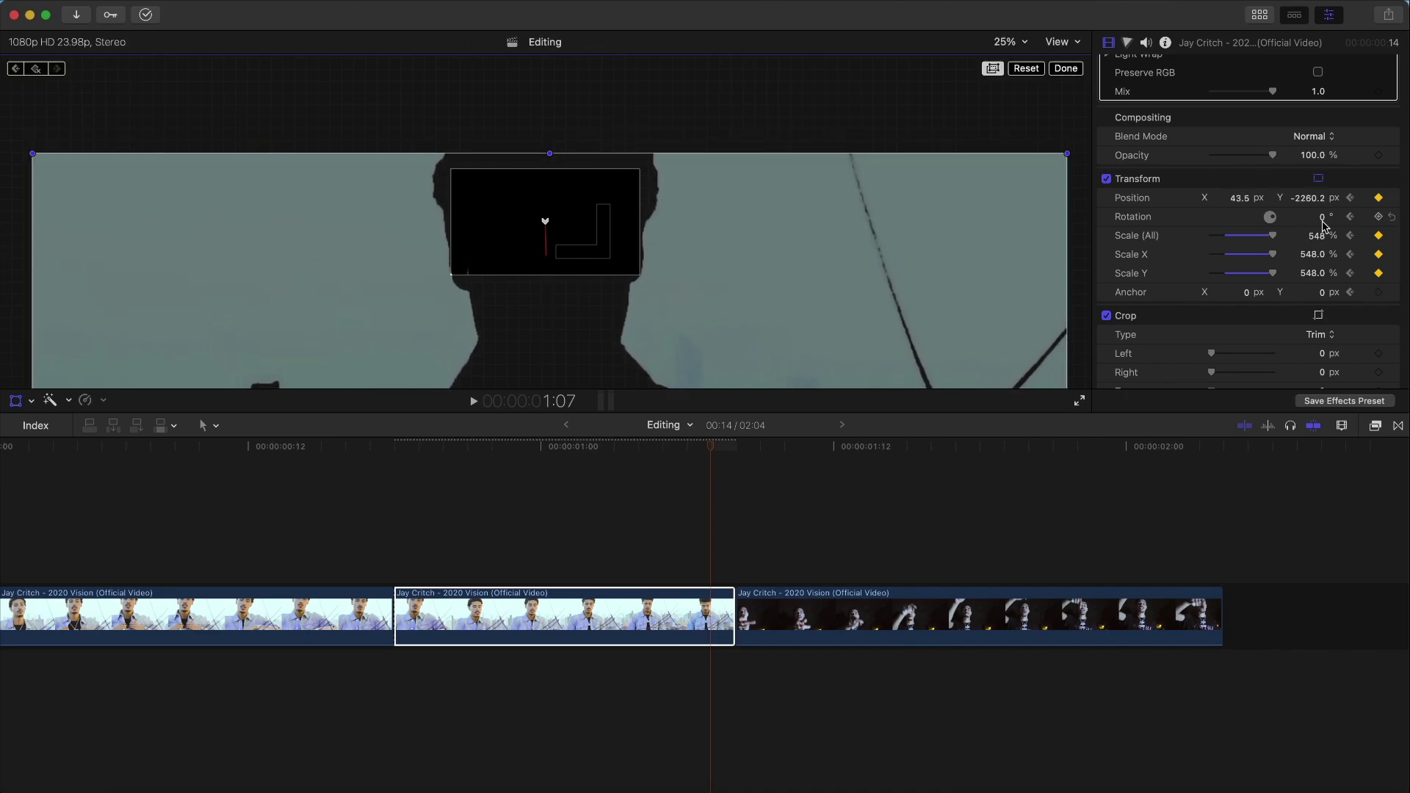
left_click_drag(1318, 241, 1319, 241)
left_click_drag(802, 258, 801, 267)
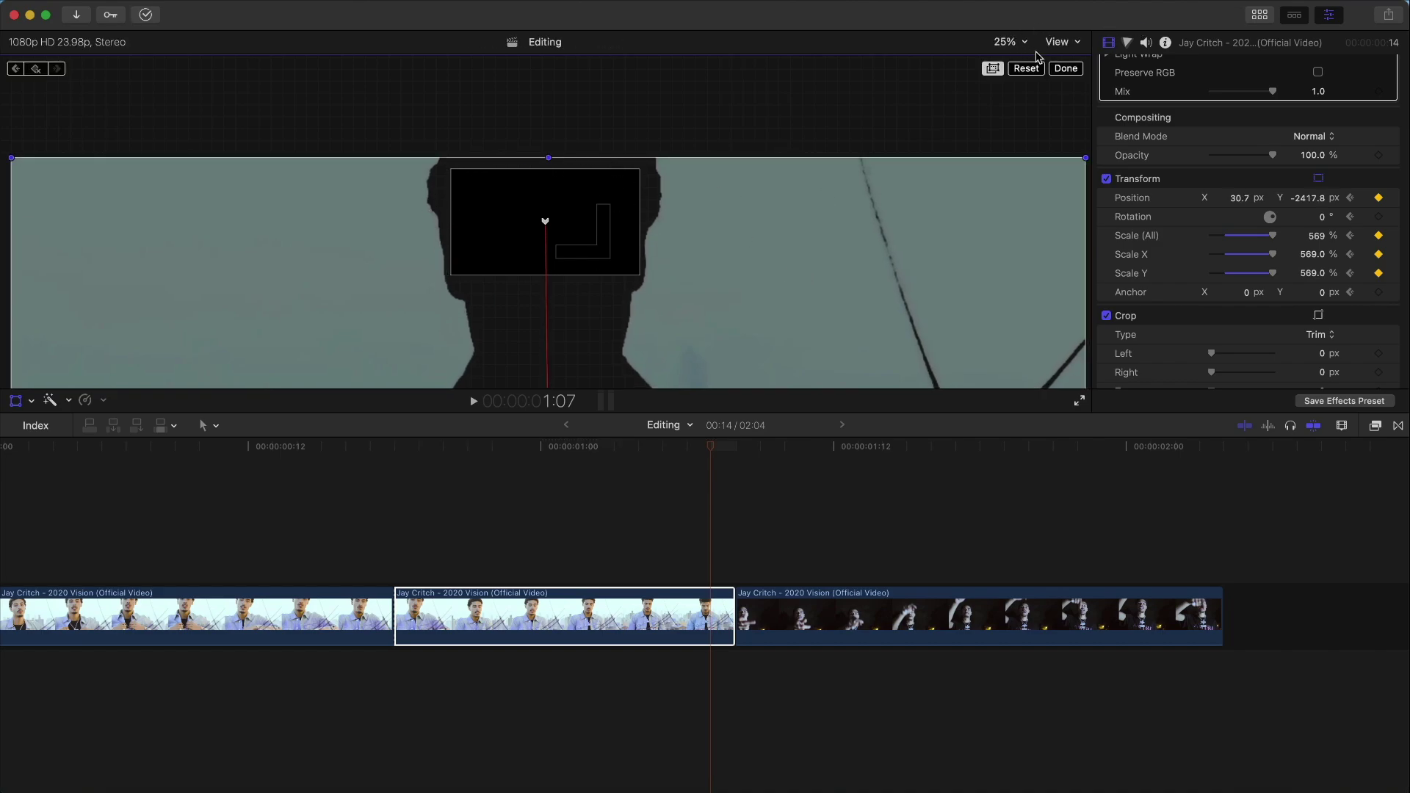
left_click(992, 69)
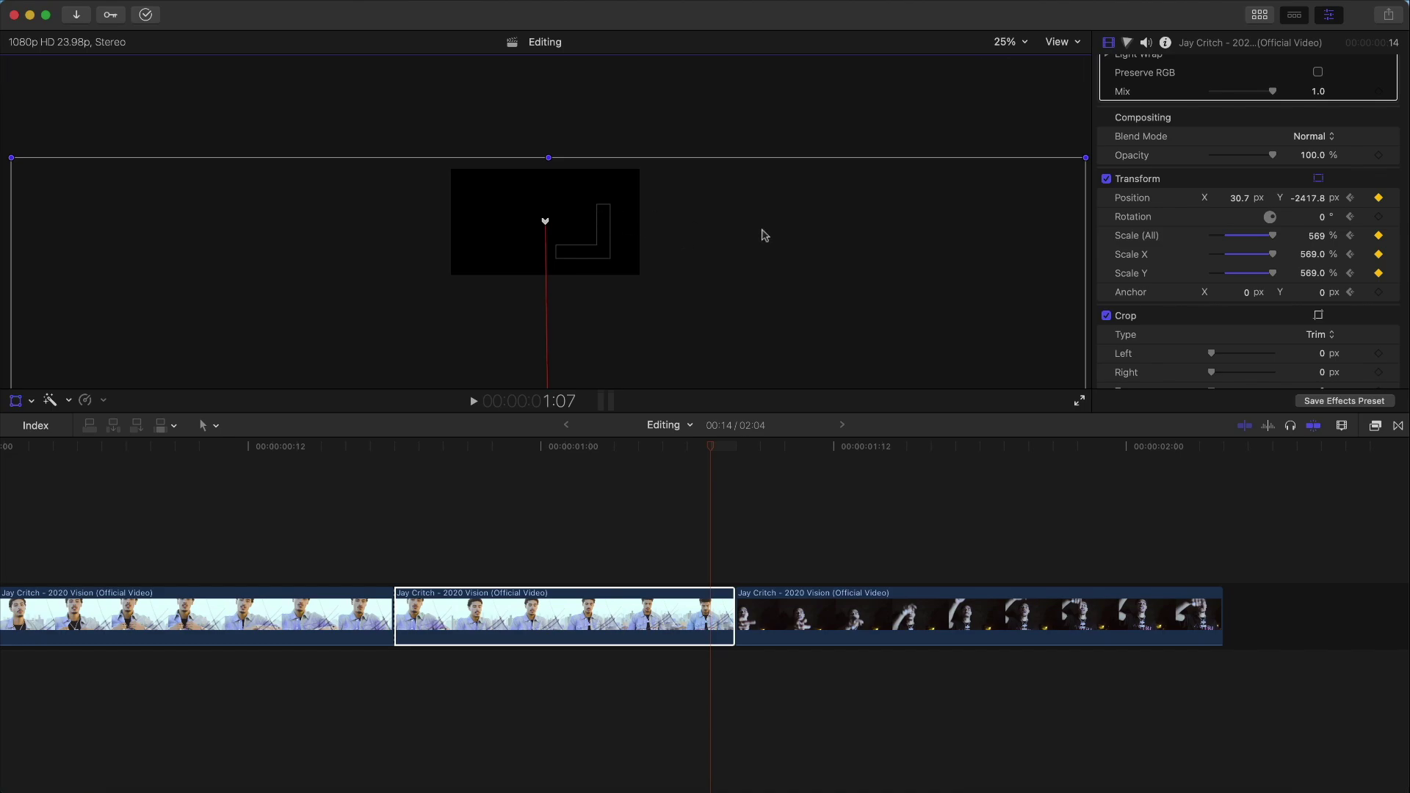
mouse_move(762, 232)
left_mouse_down()
mouse_move(742, 217)
mouse_move(771, 201)
mouse_move(774, 221)
left_mouse_up()
key("super+z")
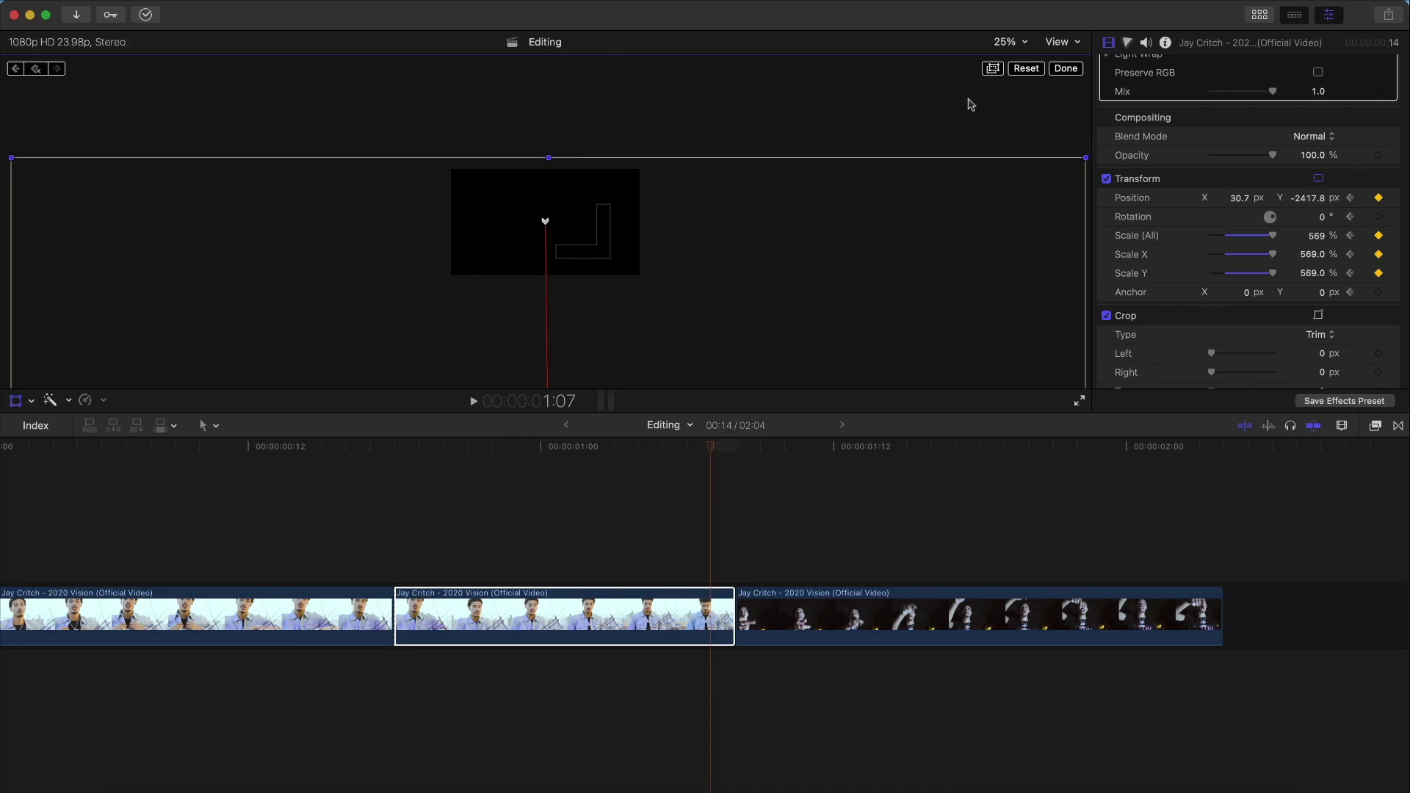
left_click(993, 69)
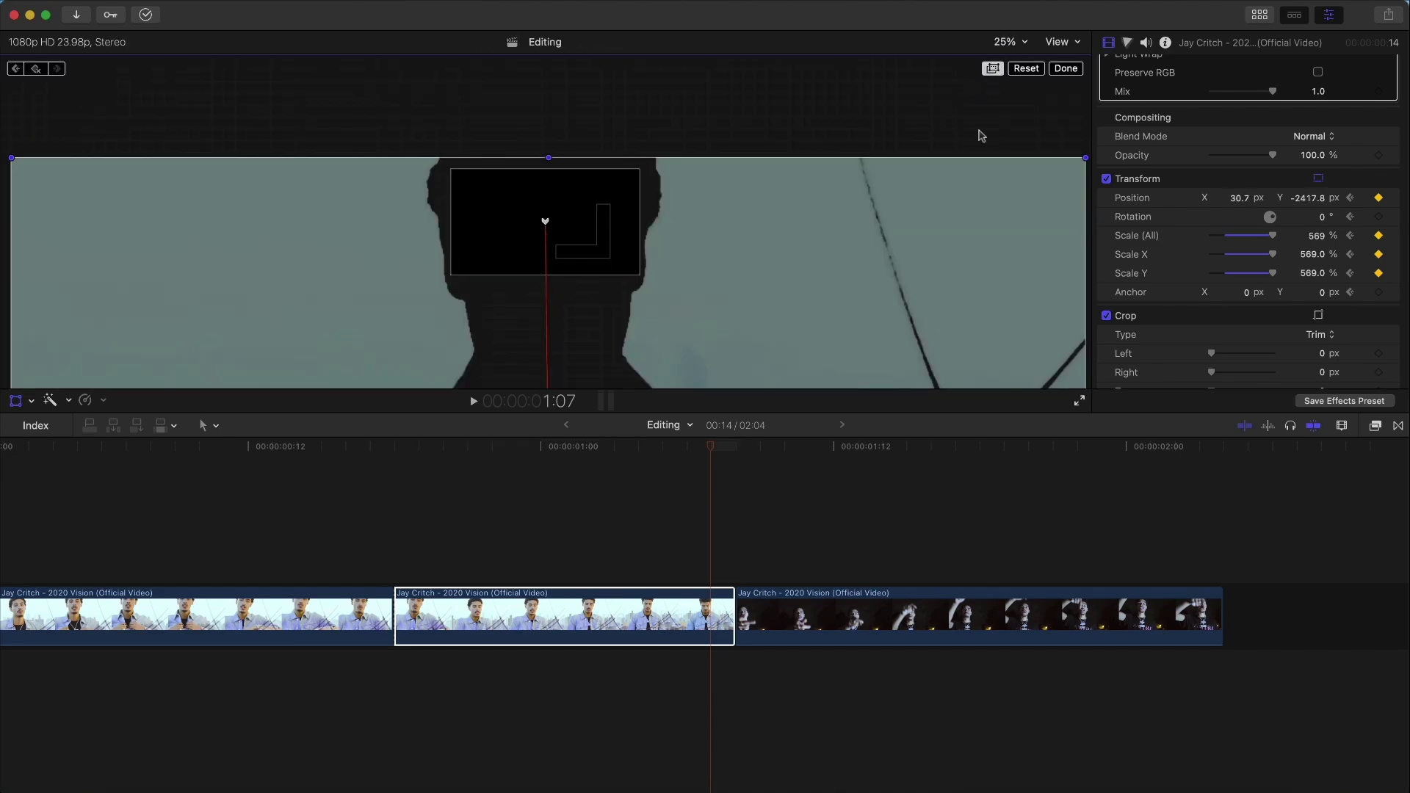
Finish the on-screen transform and play back the middle clip to review the silhouette zoom.
left_click(1072, 68)
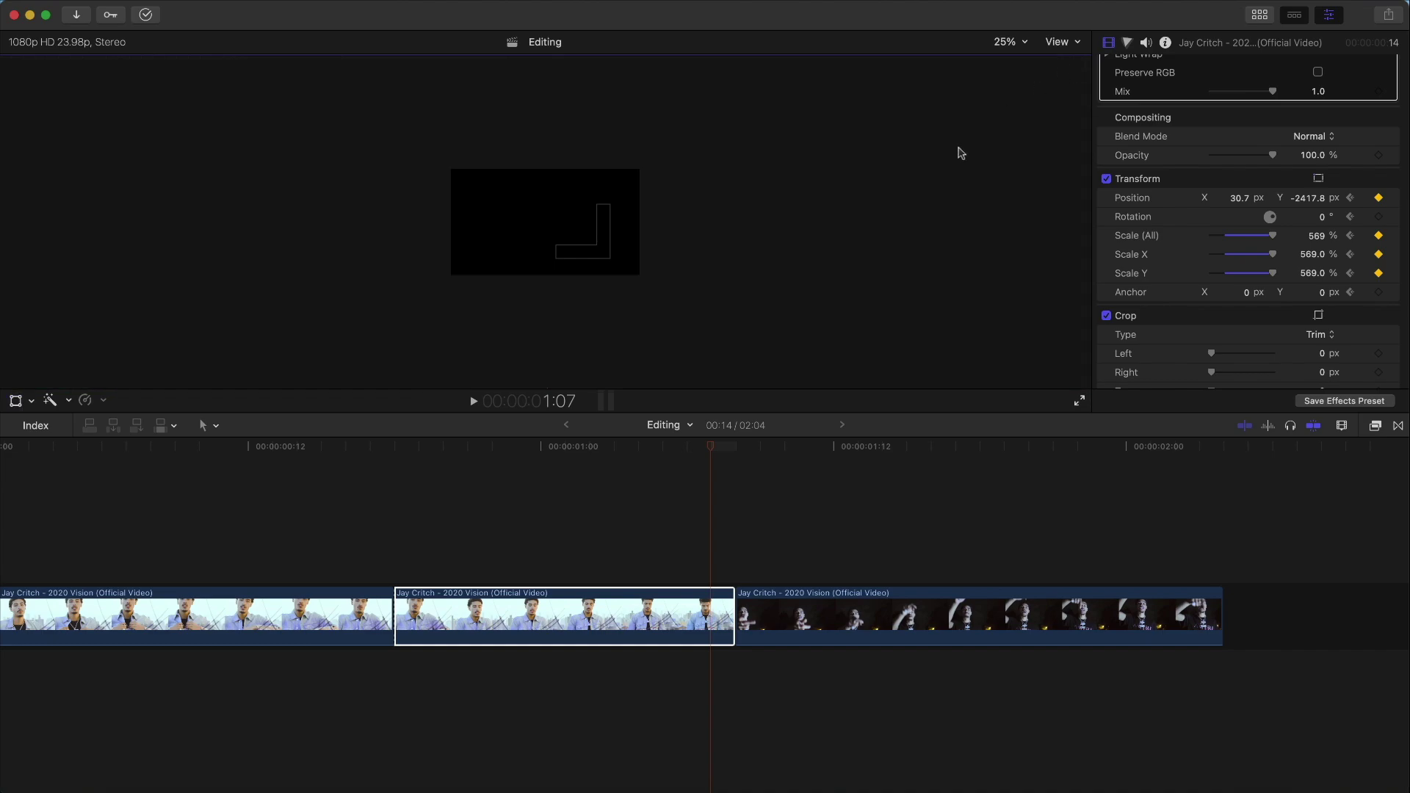
key("Right")
key("Left")
key("Left")
key("Left")
key("Left")
key("Left")
key("Left")
key("Left")
key("Left")
key("Left")
key("Left")
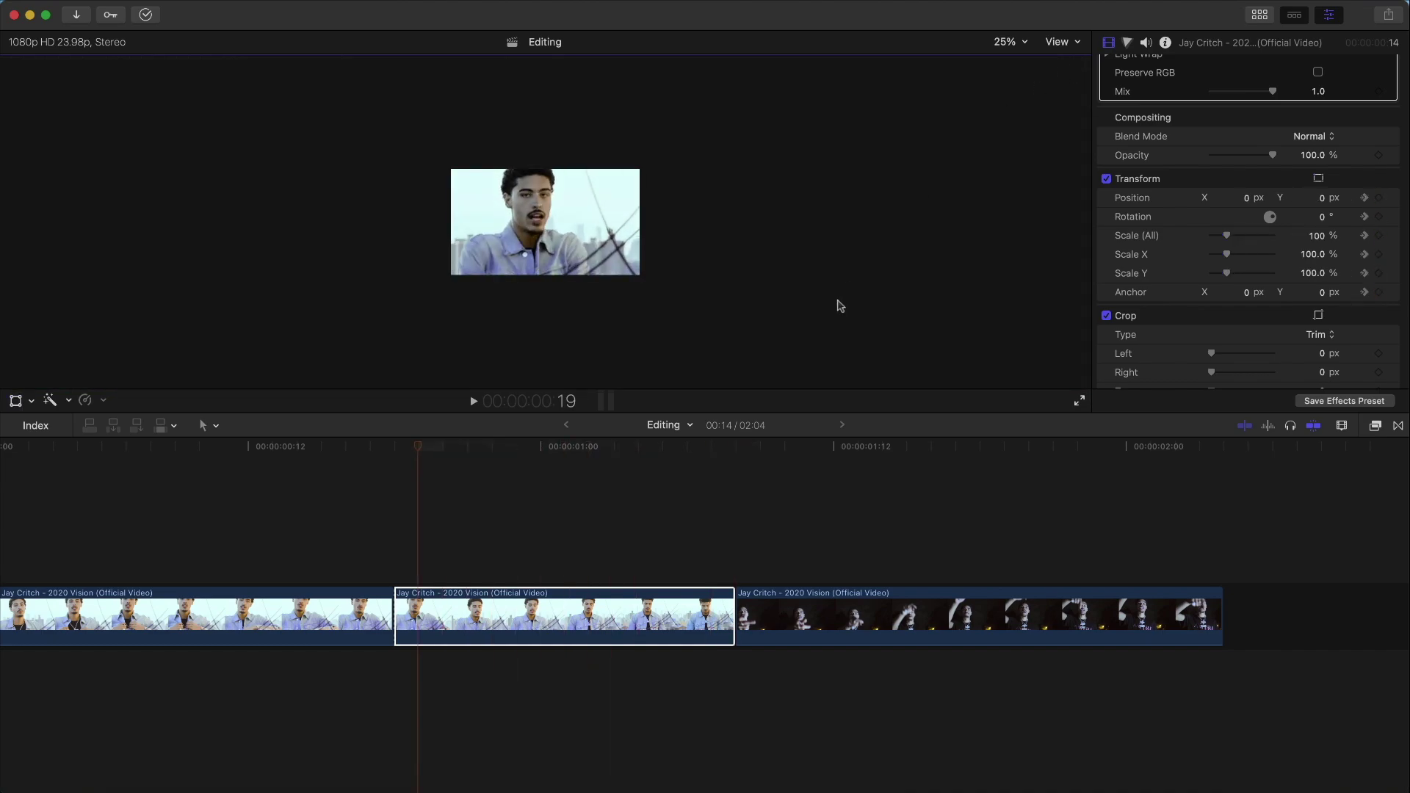
key("space")
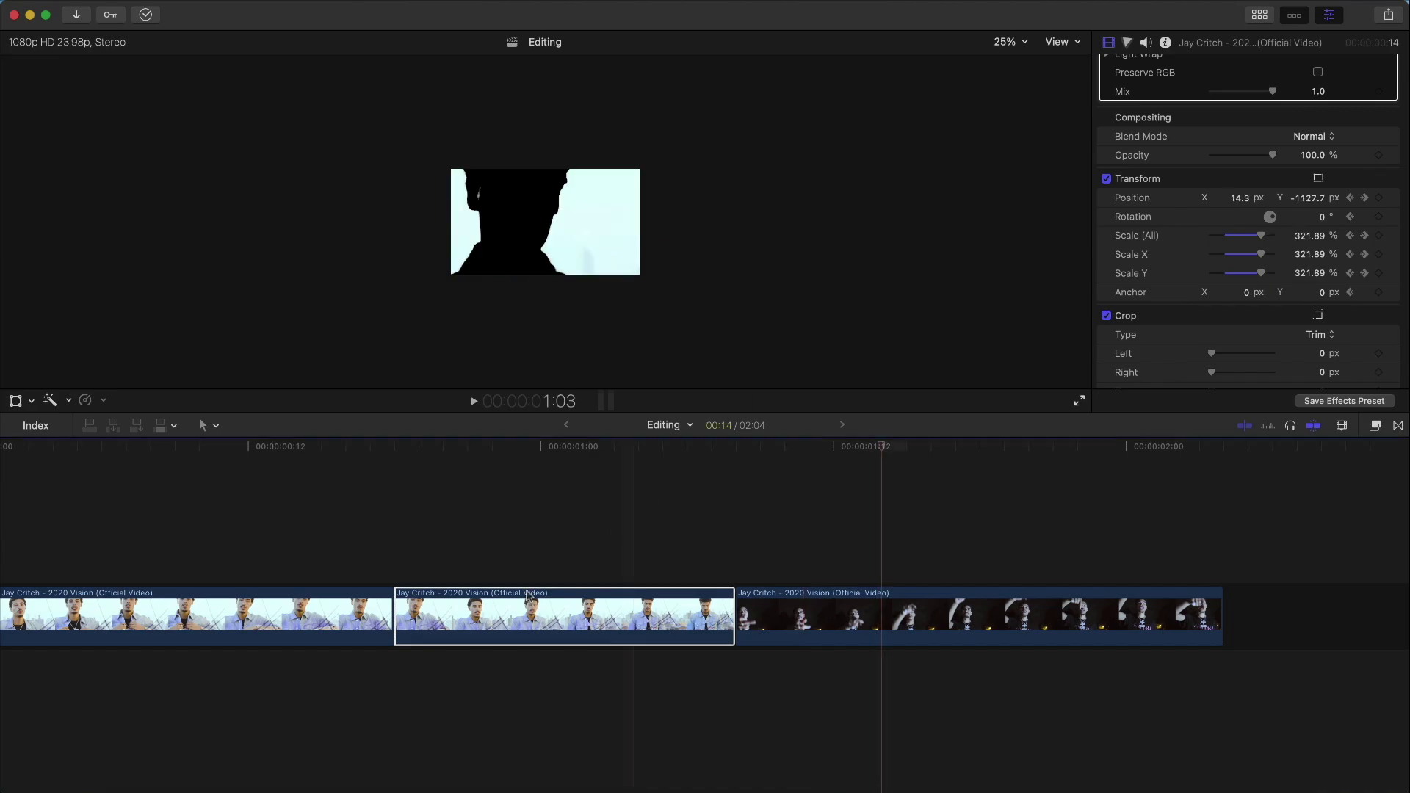
key("space")
key("space")
key("space")
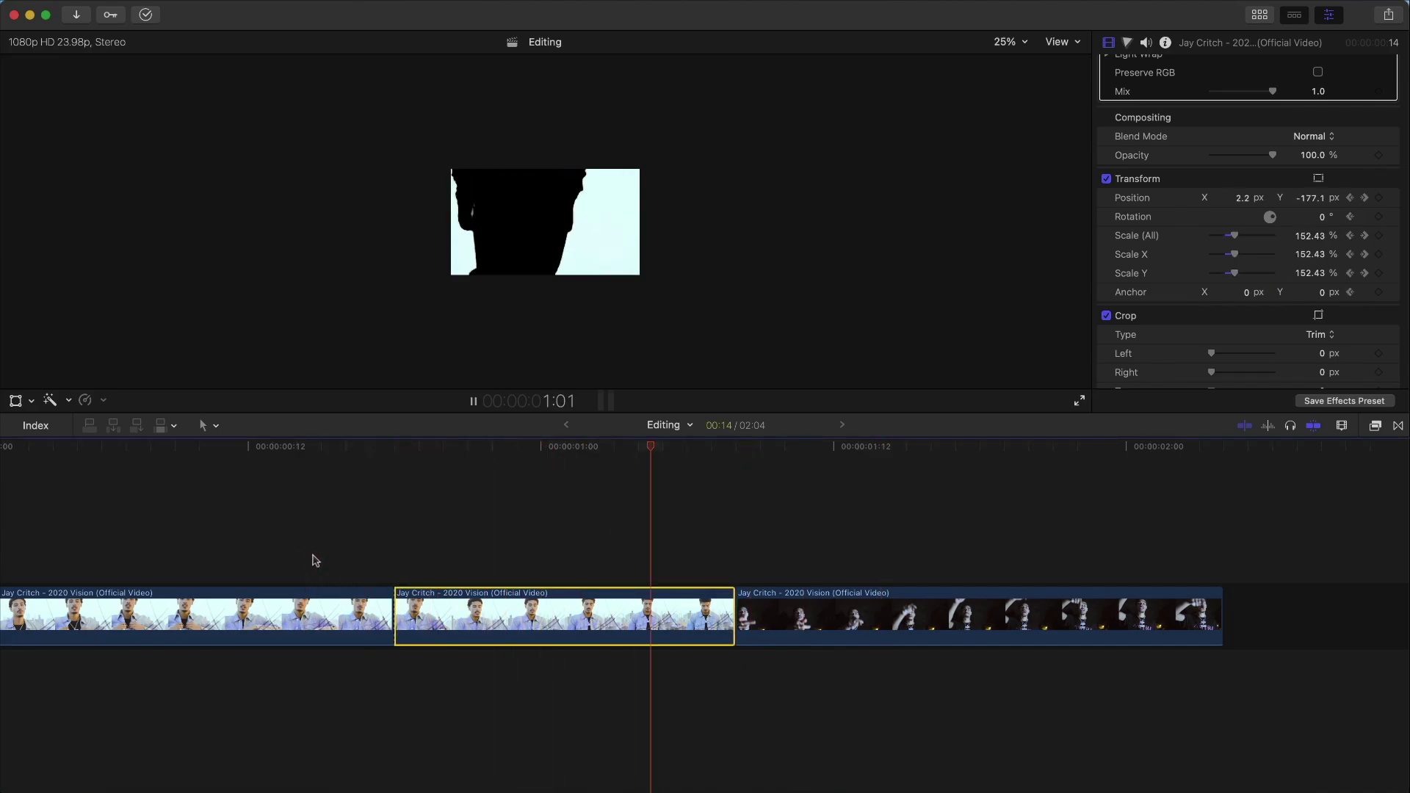
Move the last, dark clip beneath the middle clip so it starts at 1:00, and play back the silhouette reveal.
key("space")
left_click_drag(811, 607, 518, 664)
key("space")
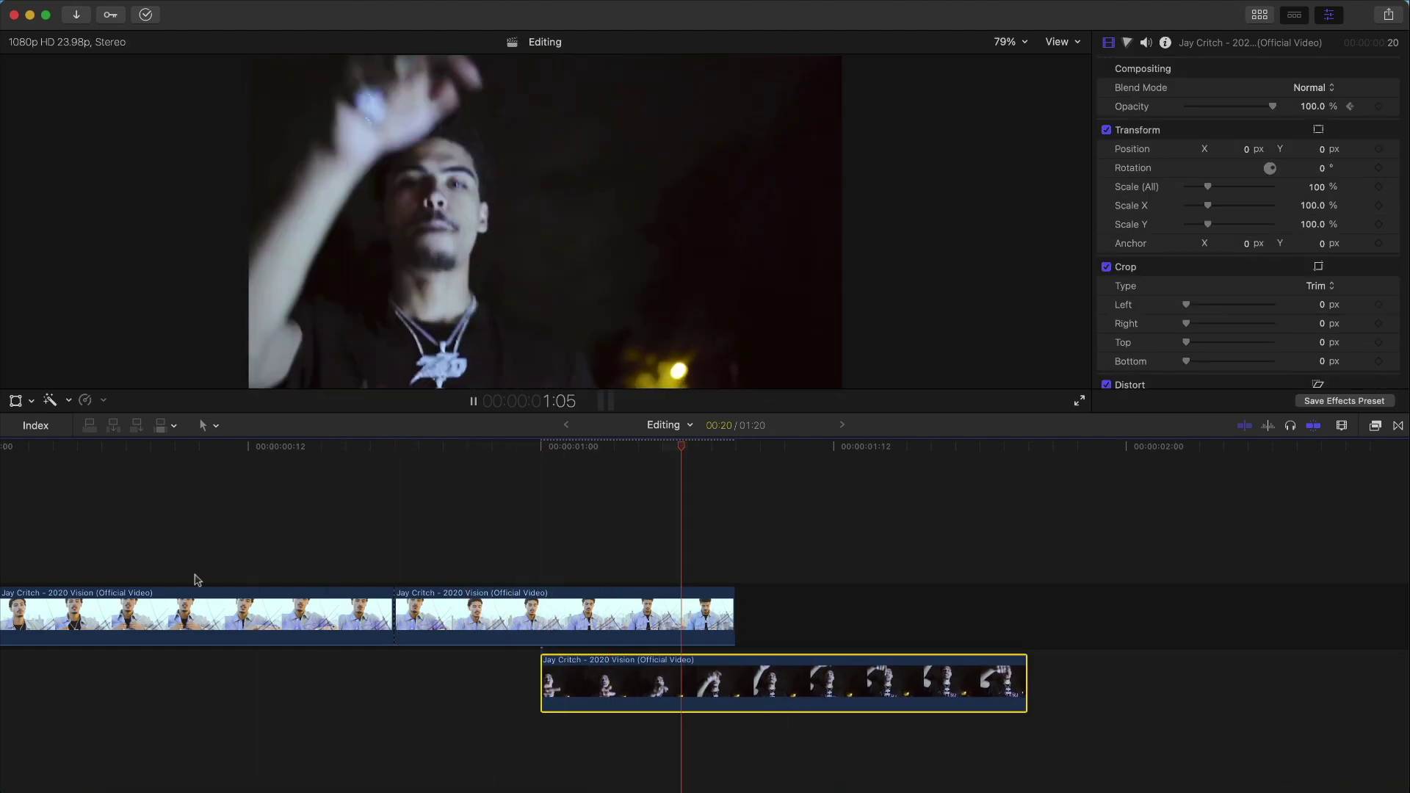
key("space")
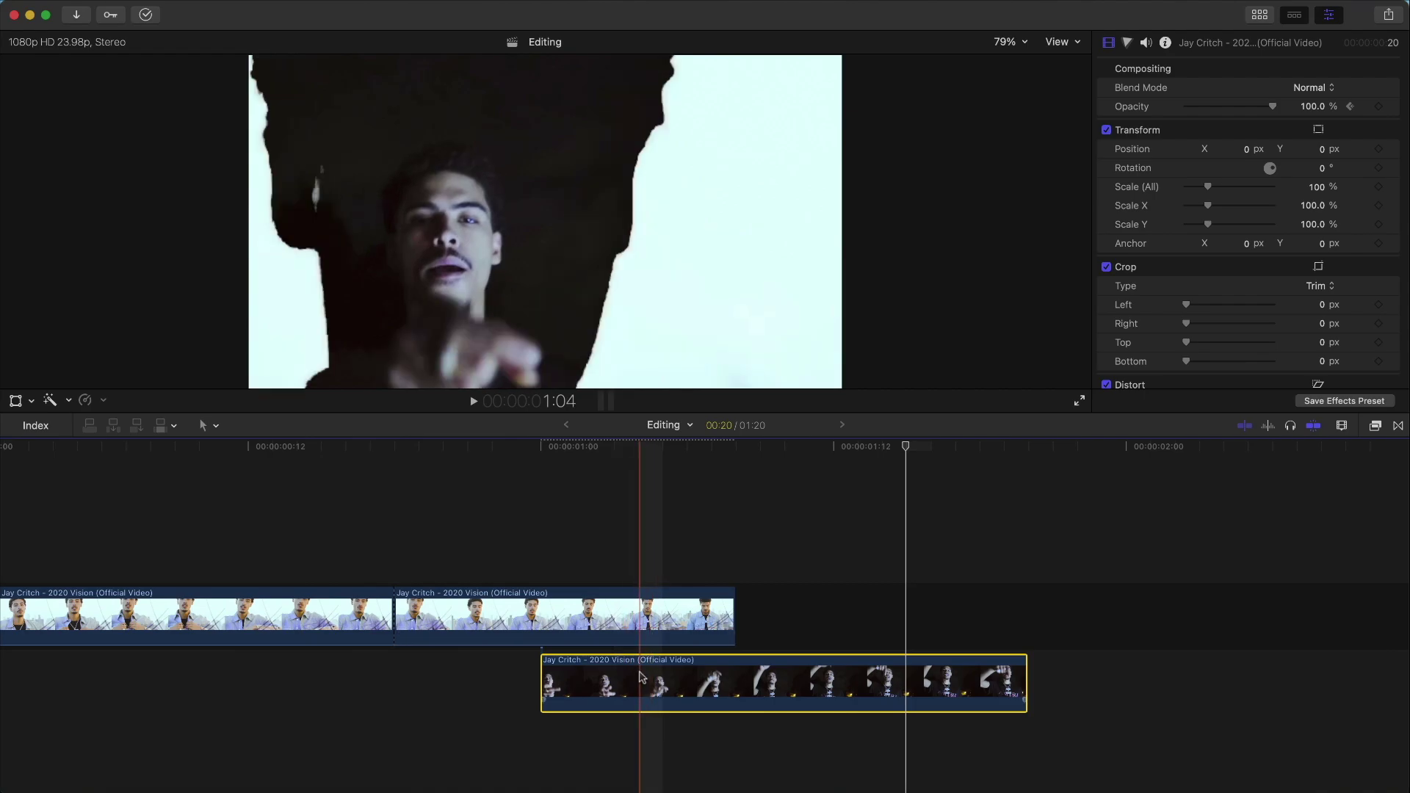
Try starting the lower dark clip at the beginning of the middle clip and play back the overlap.
left_click_drag(659, 679, 516, 679)
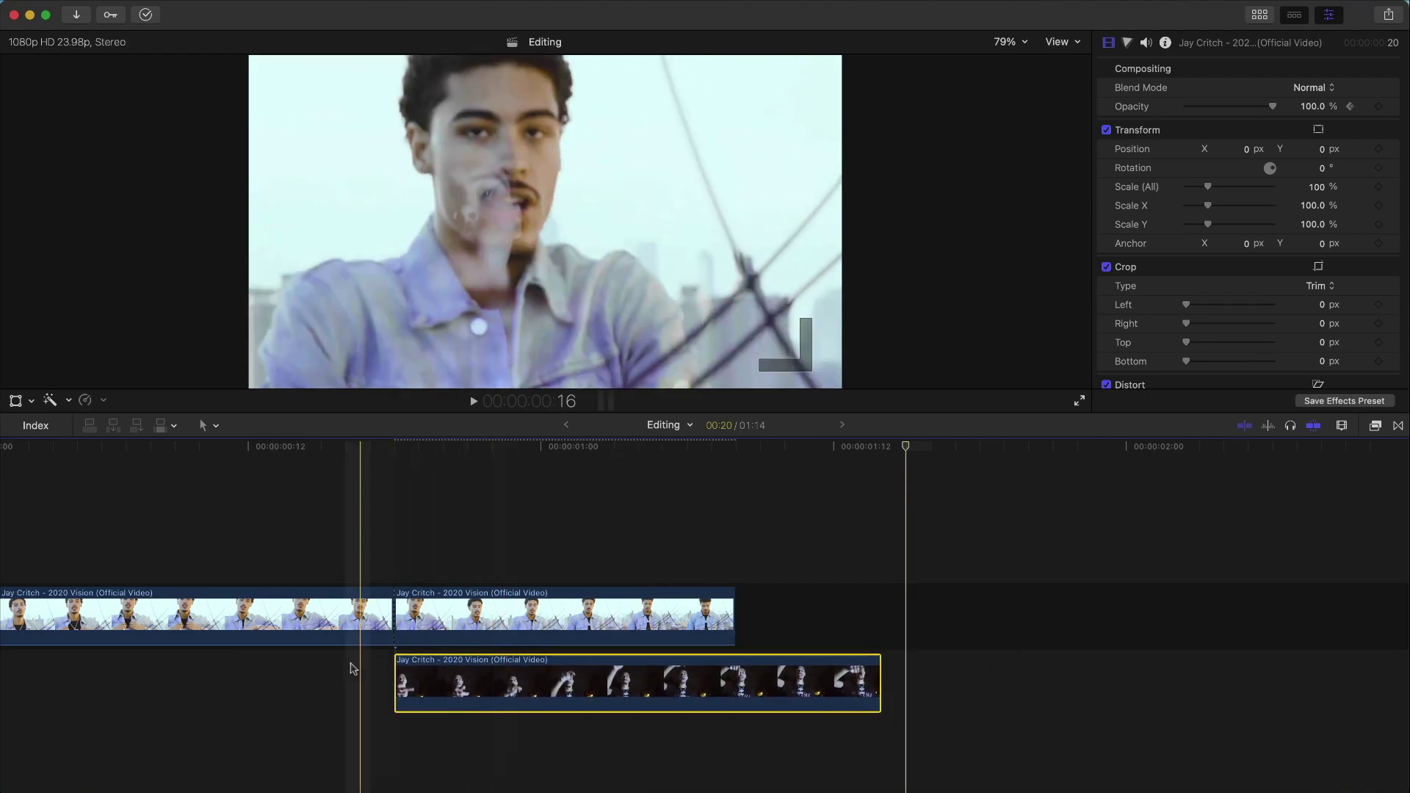
key("space")
key("space")
key("space")
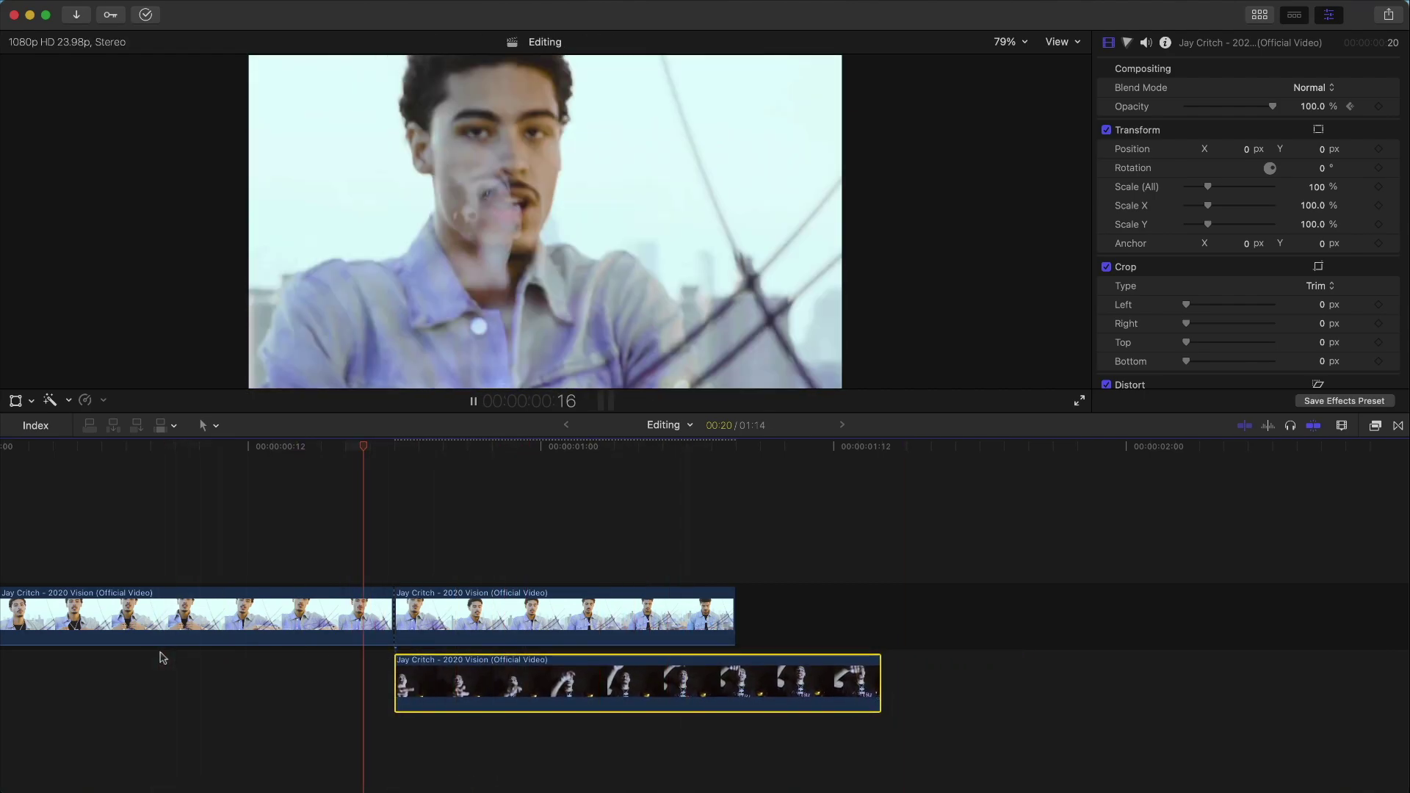
Move the lower dark clip's start back to 1:00 and review the silhouette transition on the middle clip at 1:04.
left_click_drag(452, 679, 593, 679)
key("space")
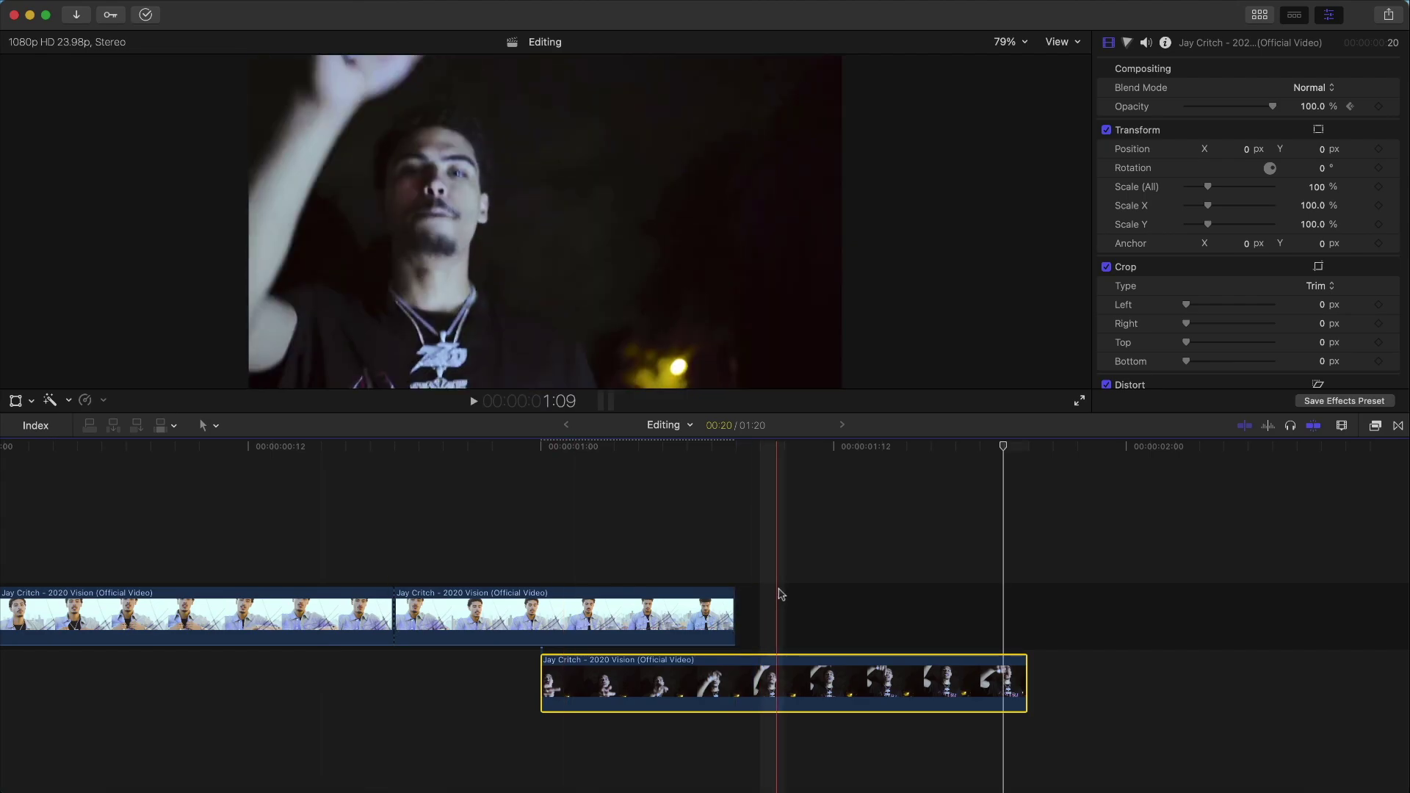
key("shift+z")
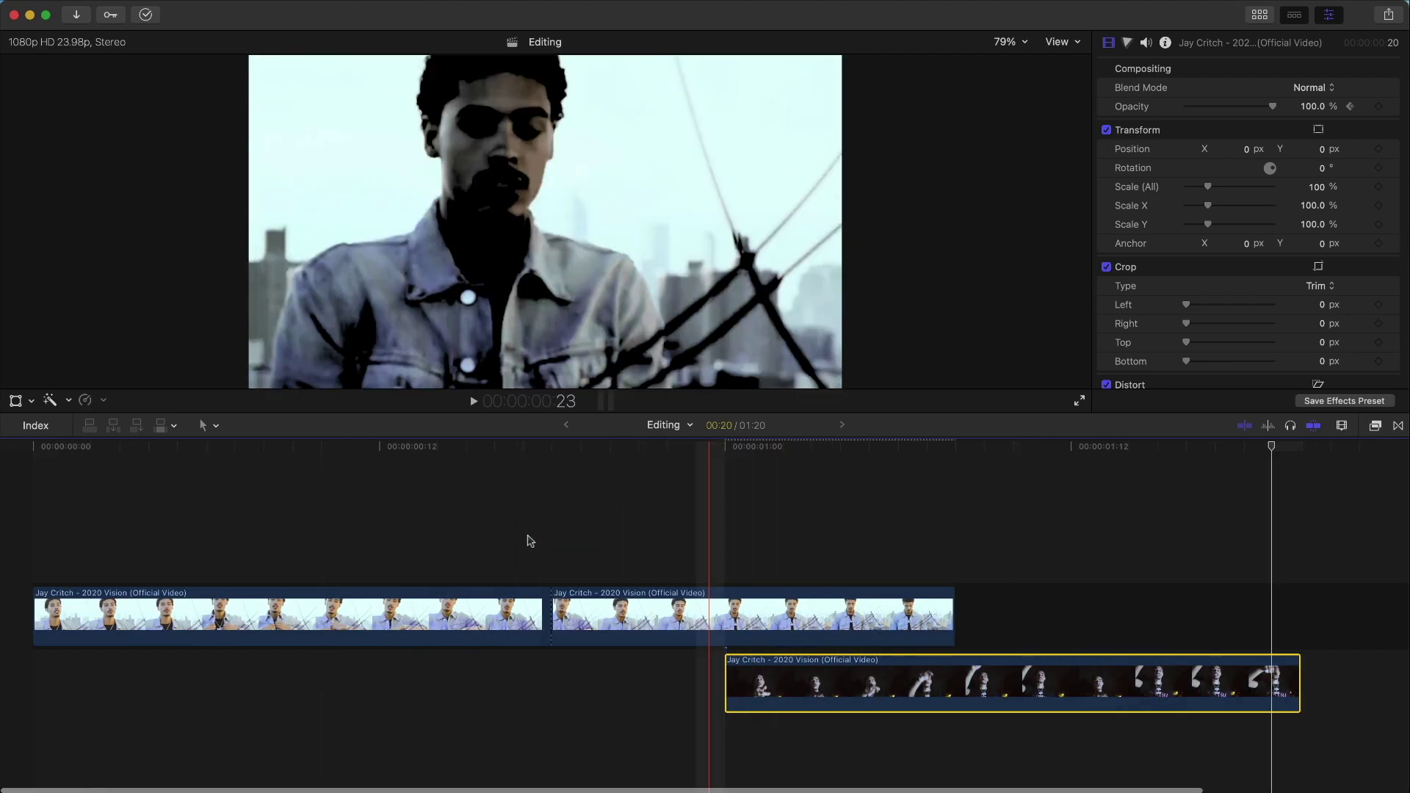
key("space")
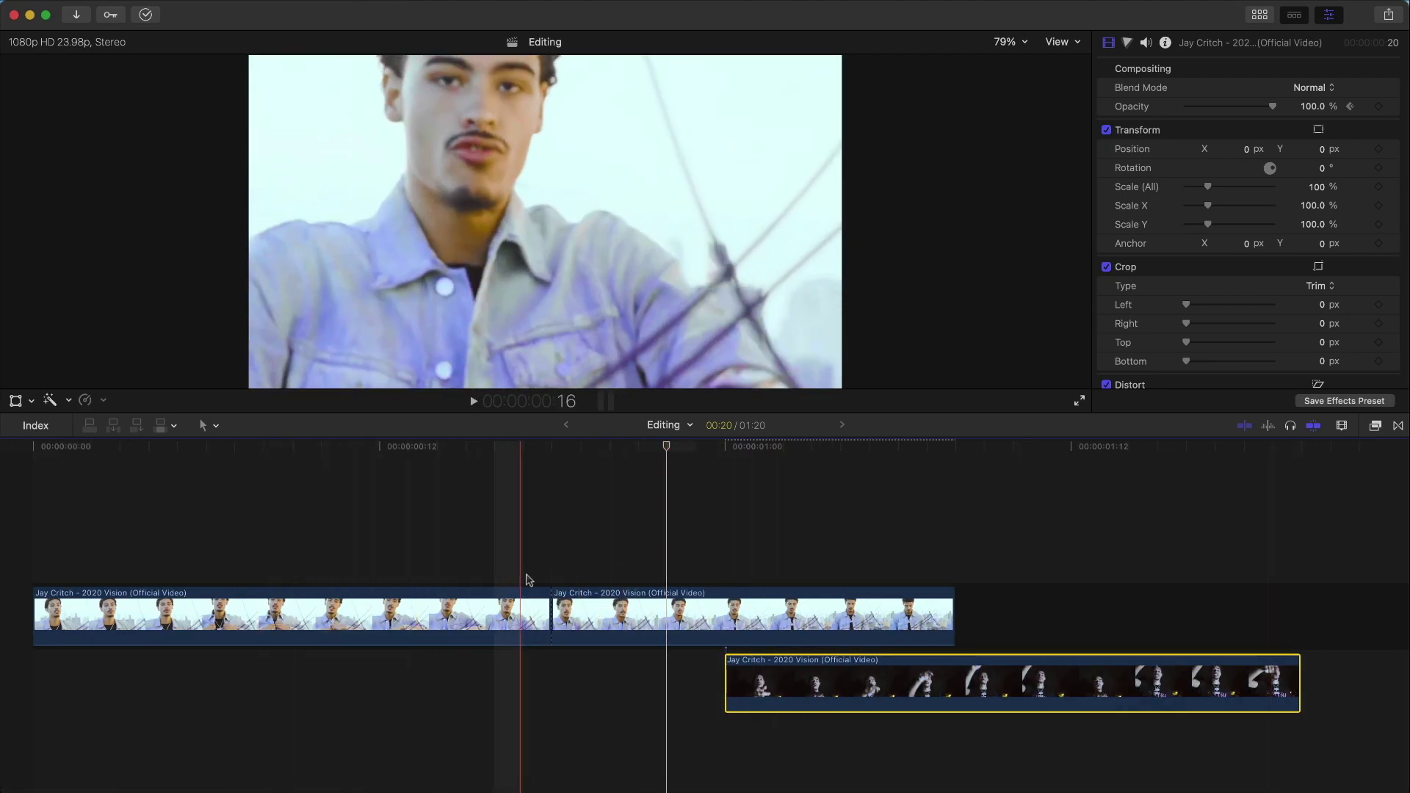
left_click(849, 609)
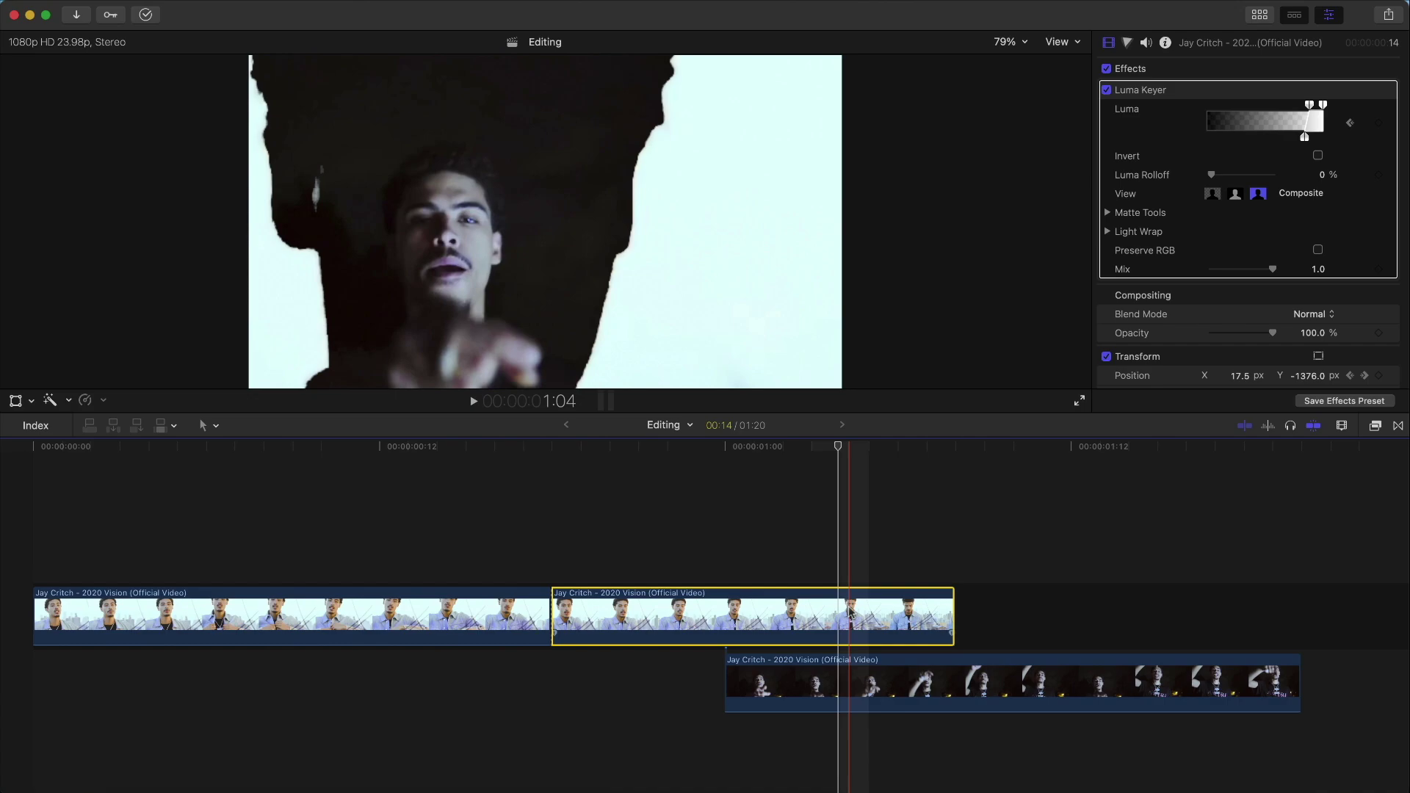